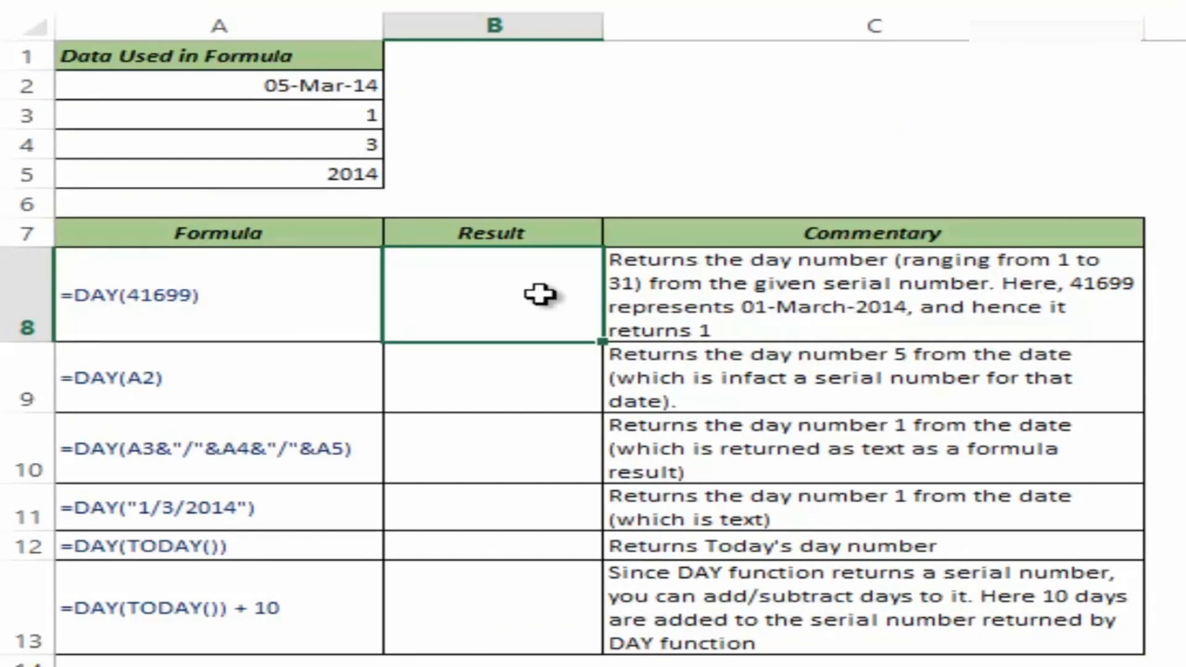
Enter the formula =DAY(41699) in result cell B8 to extract the day from the serial number.
text(=day)
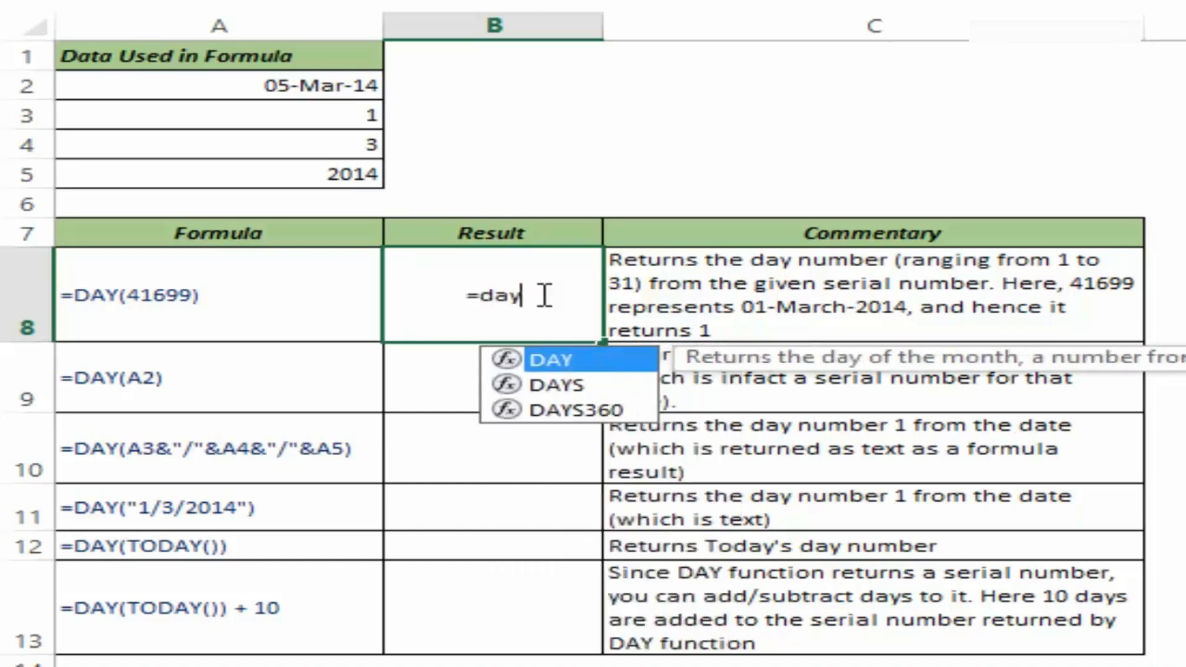
key(Tab)
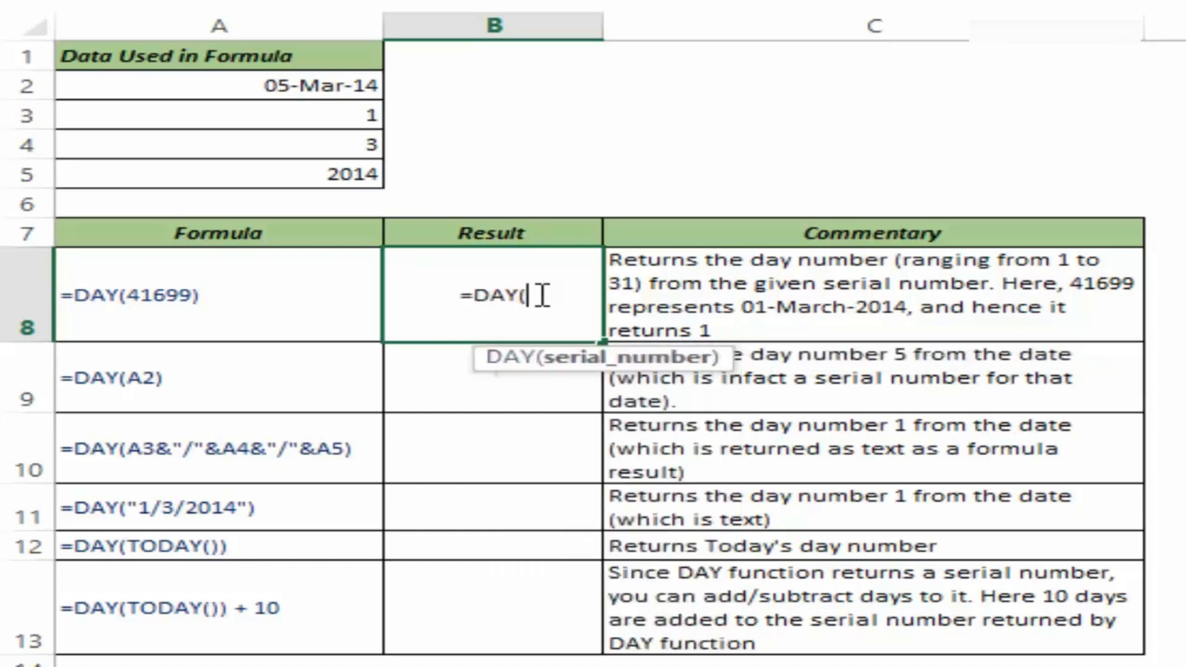
drag(481, 367, 402, 356)
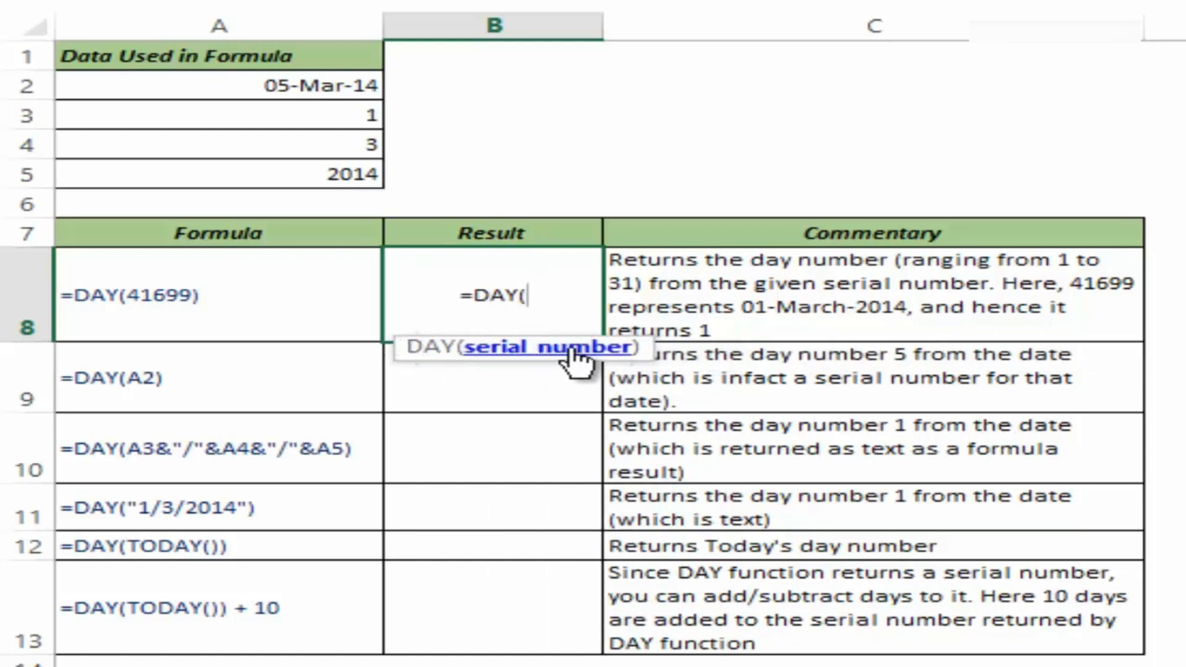
text(4)
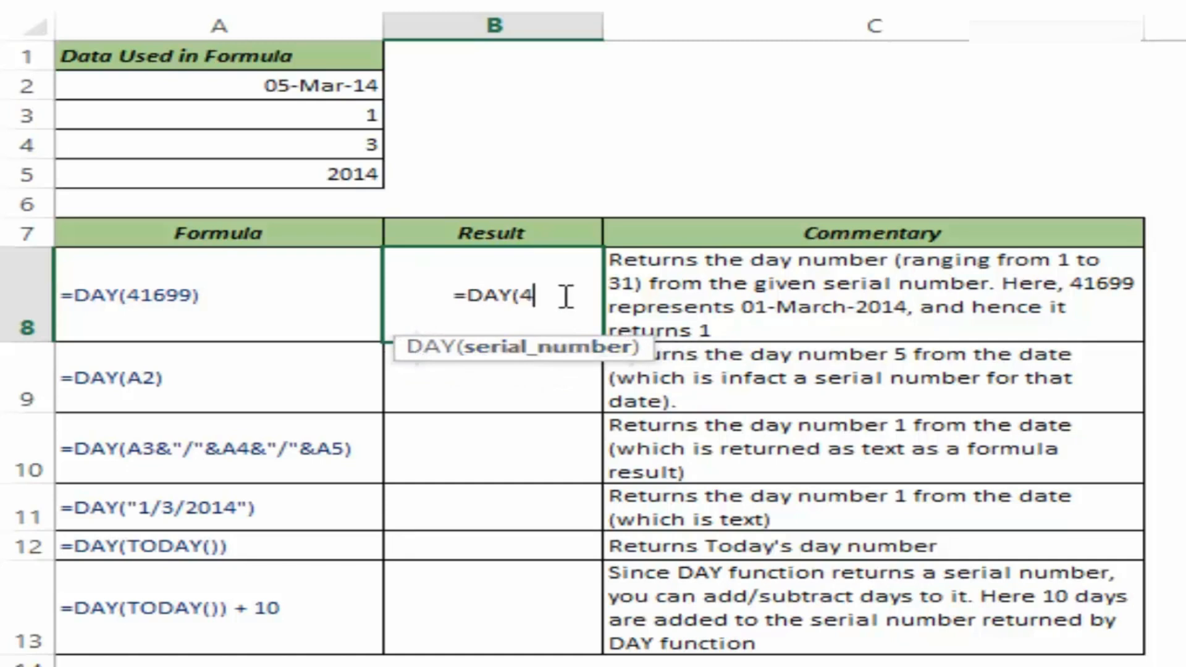
text(1633)
key(BackSpace)
key(BackSpace)
text(99)
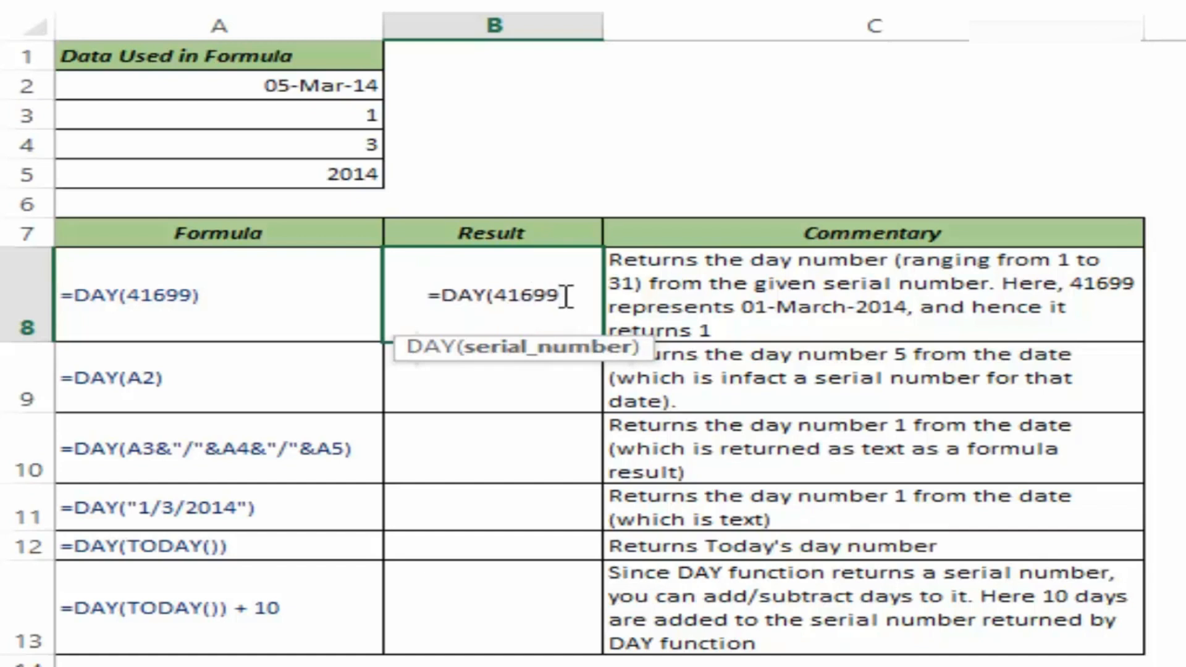
text())
key(ctrl+Return)
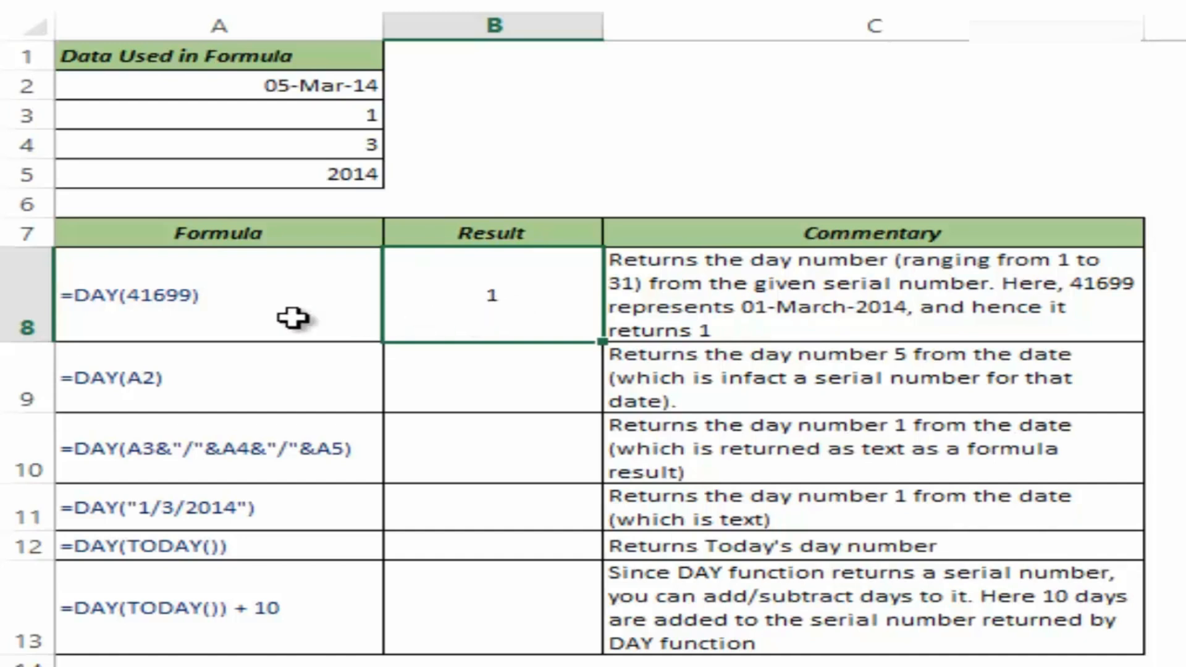
Enter the formula =DAY(A2) in result cell B9 to extract the day from the referenced date.
click(500, 367)
text(=day)
key(Tab)
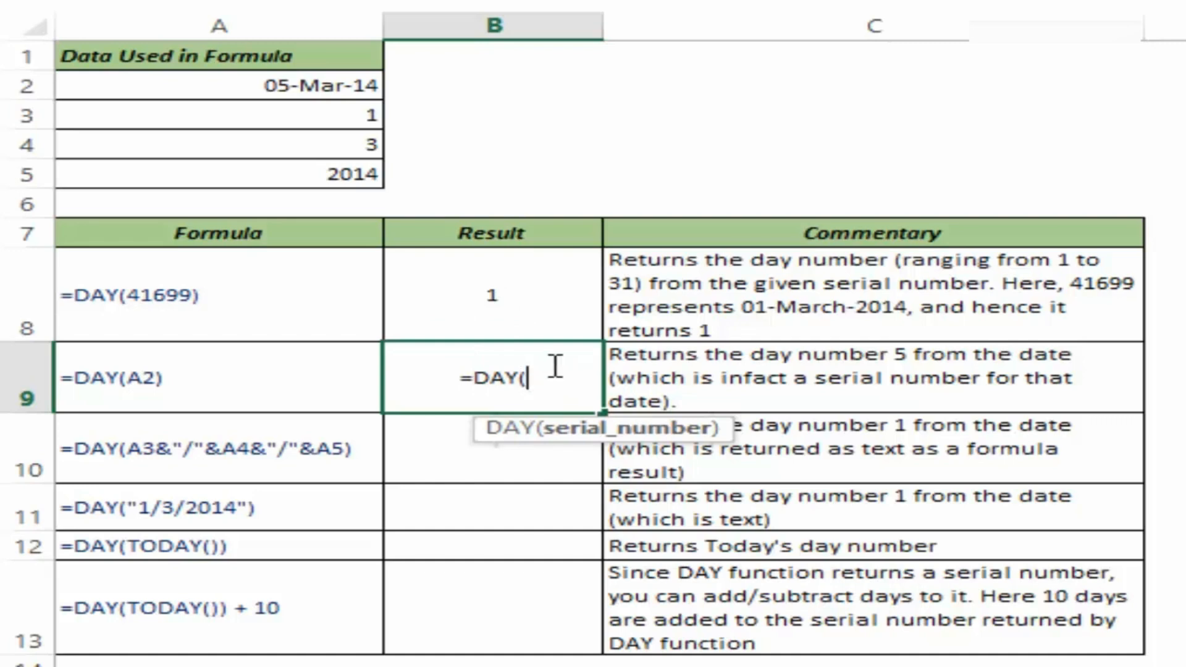
click(243, 86)
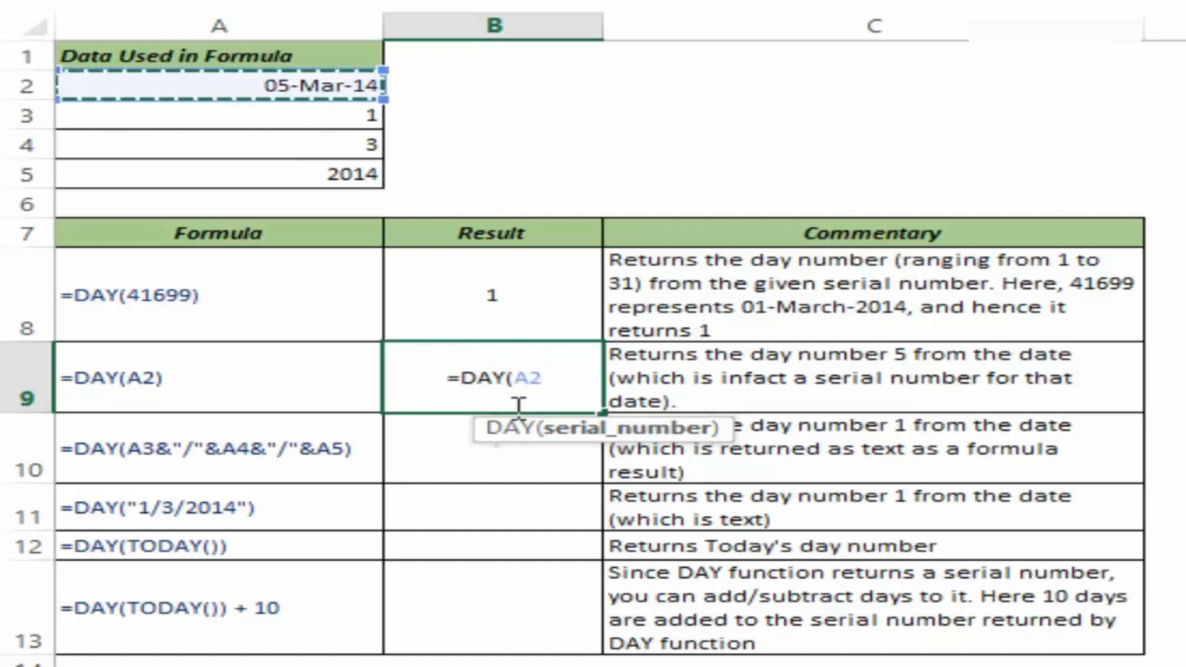
text())
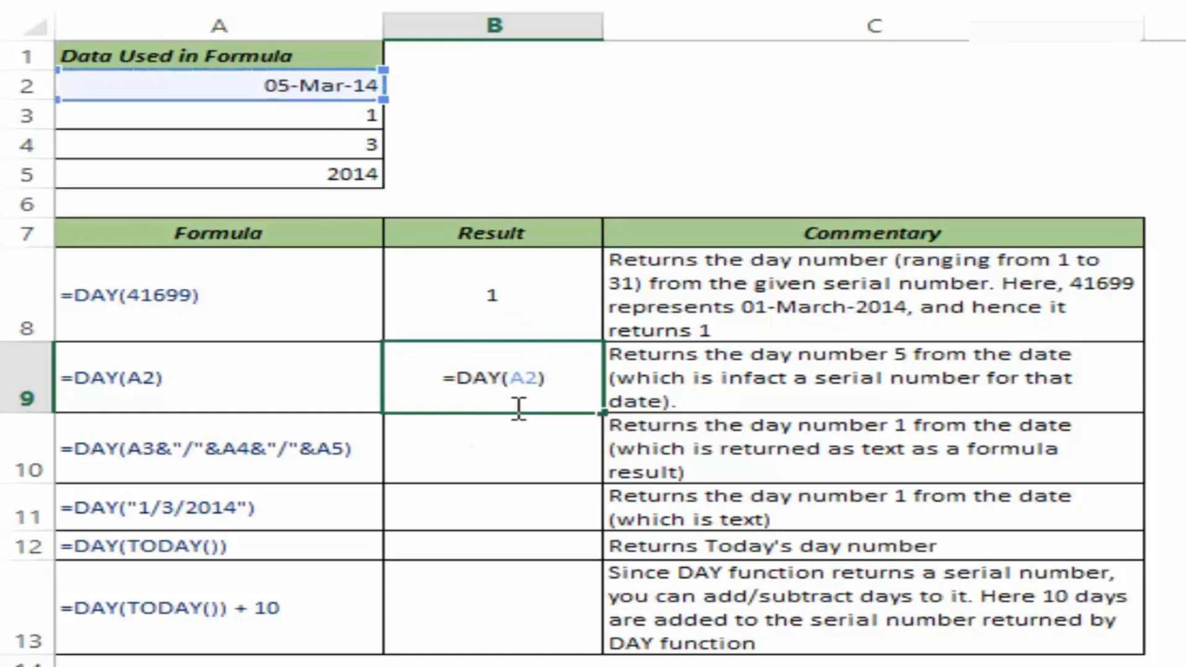
key(ctrl+Return)
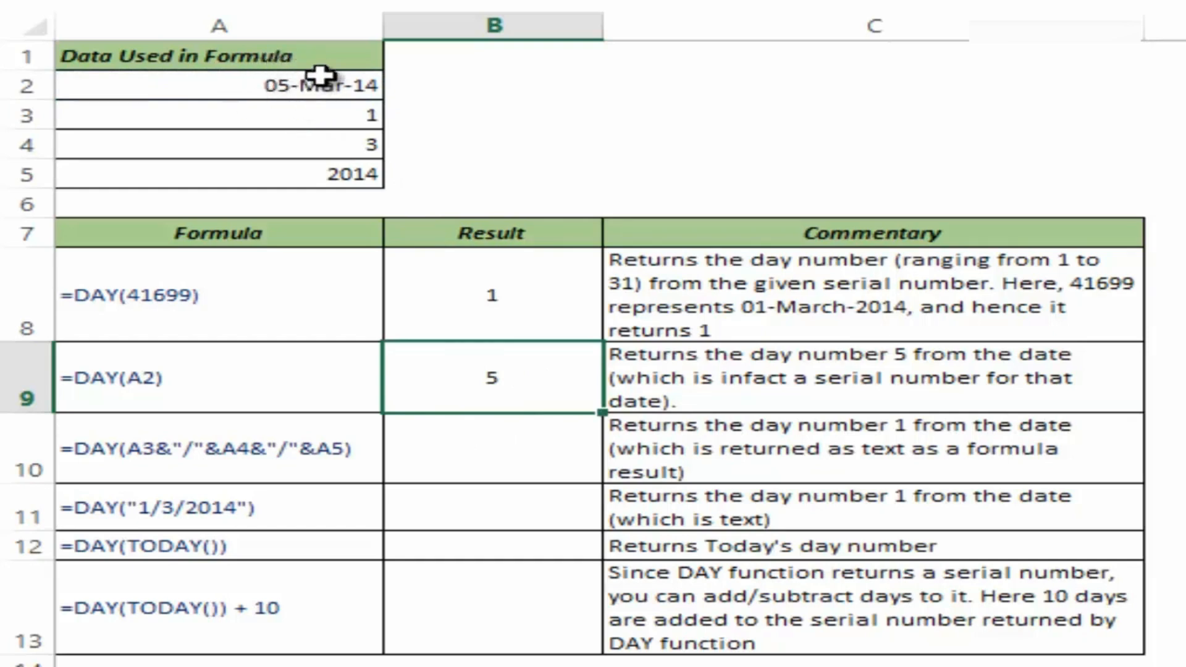
Write the formula =DAY(A3&"/"&A4&"/"&A5) in result cell B10, joining day, month and year into a date text.
click(480, 465)
text(=day)
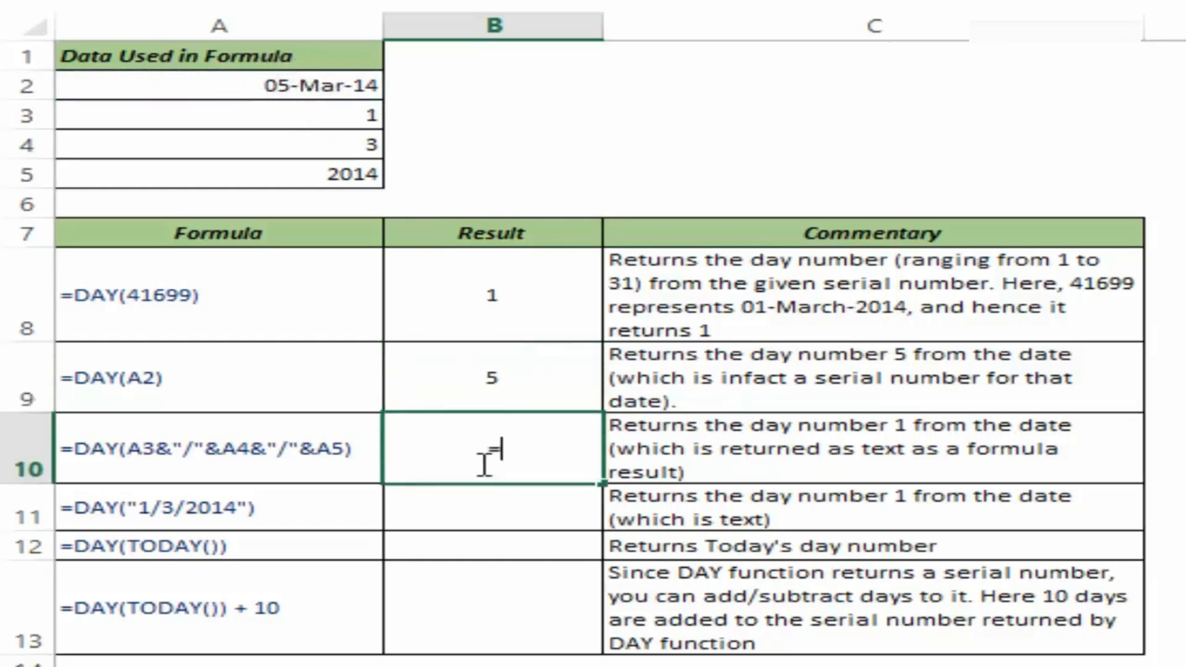
key(Tab)
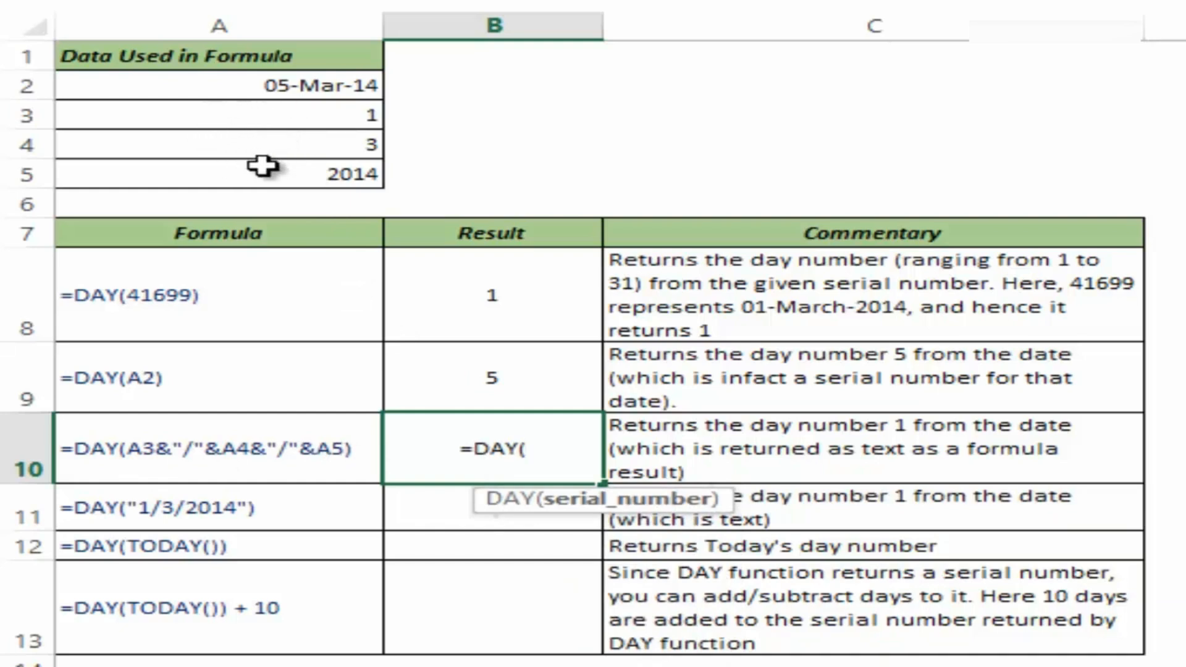
click(260, 116)
text(&)
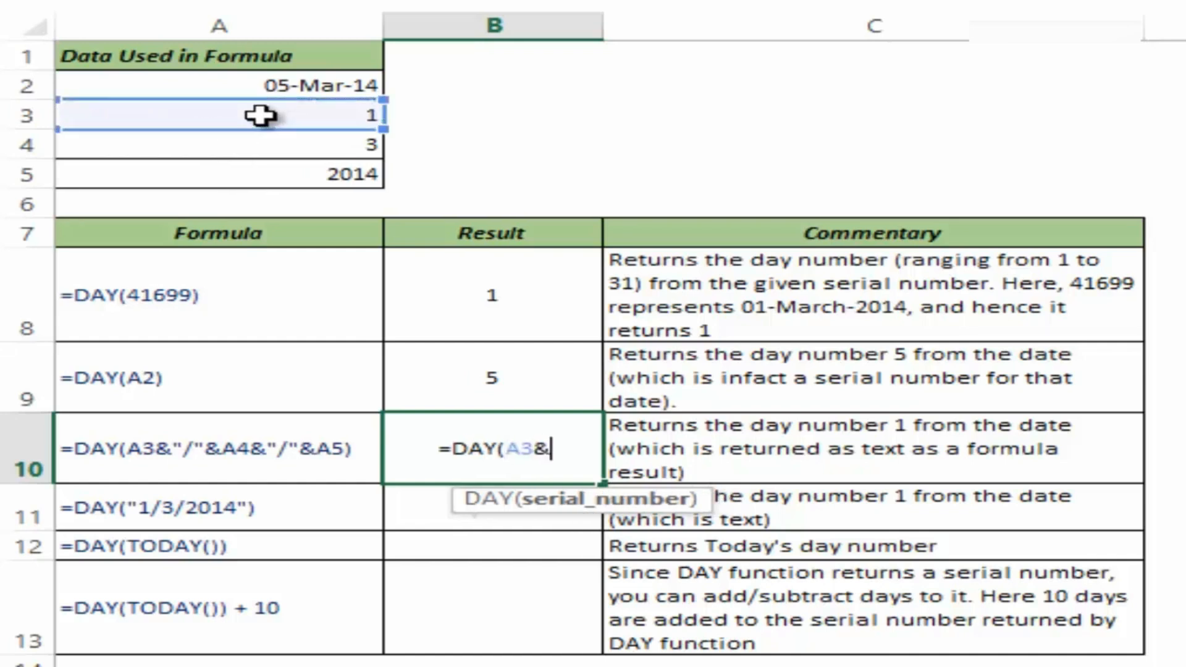
text("/)
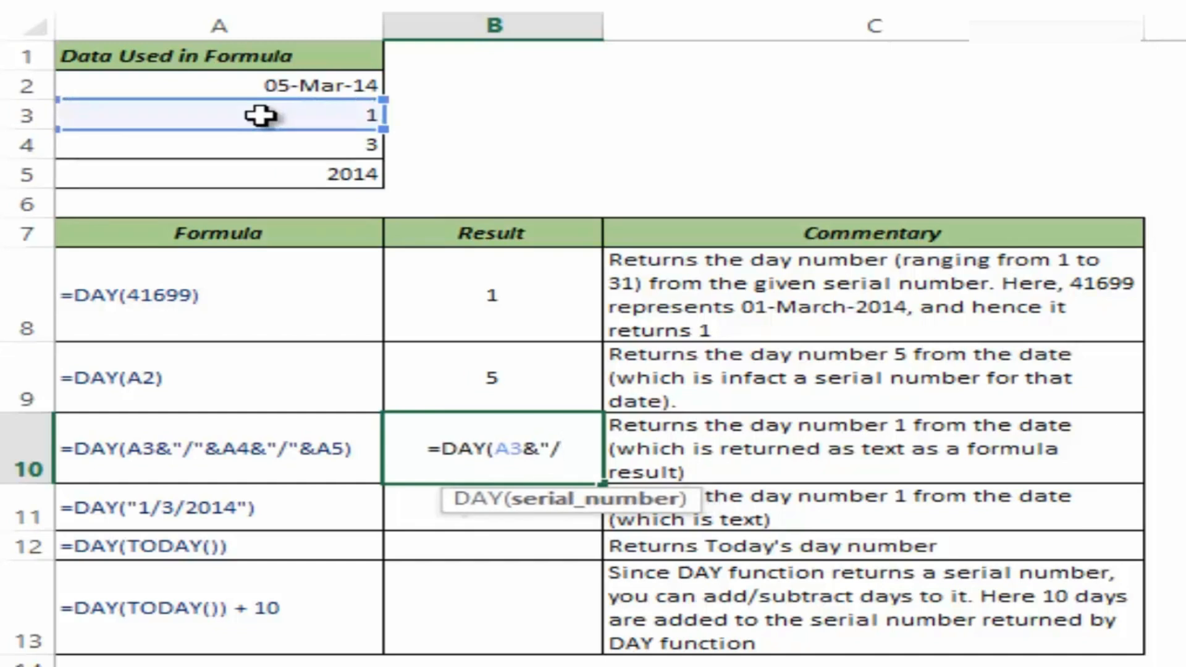
text("&)
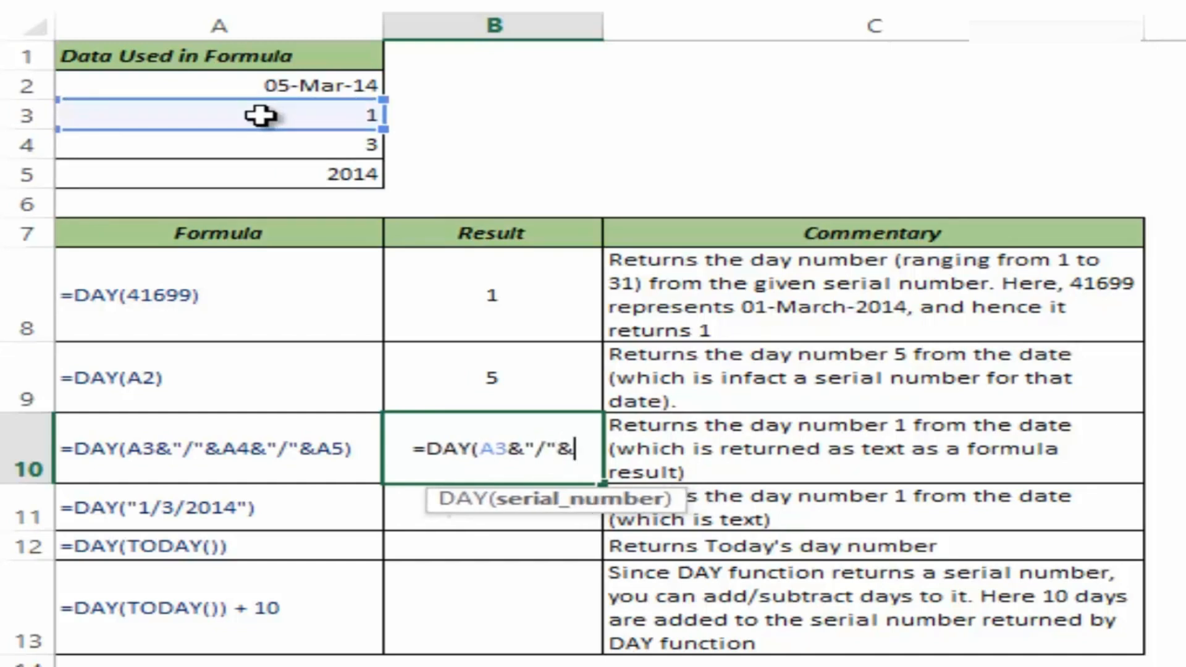
click(271, 143)
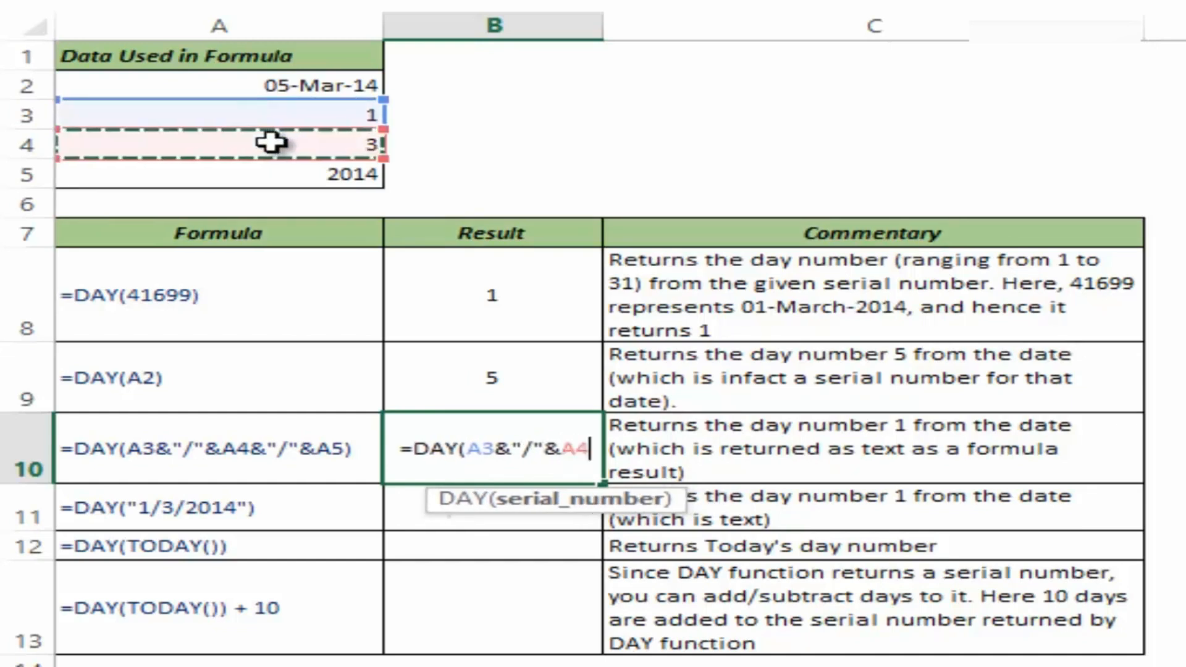
text(&"/"&)
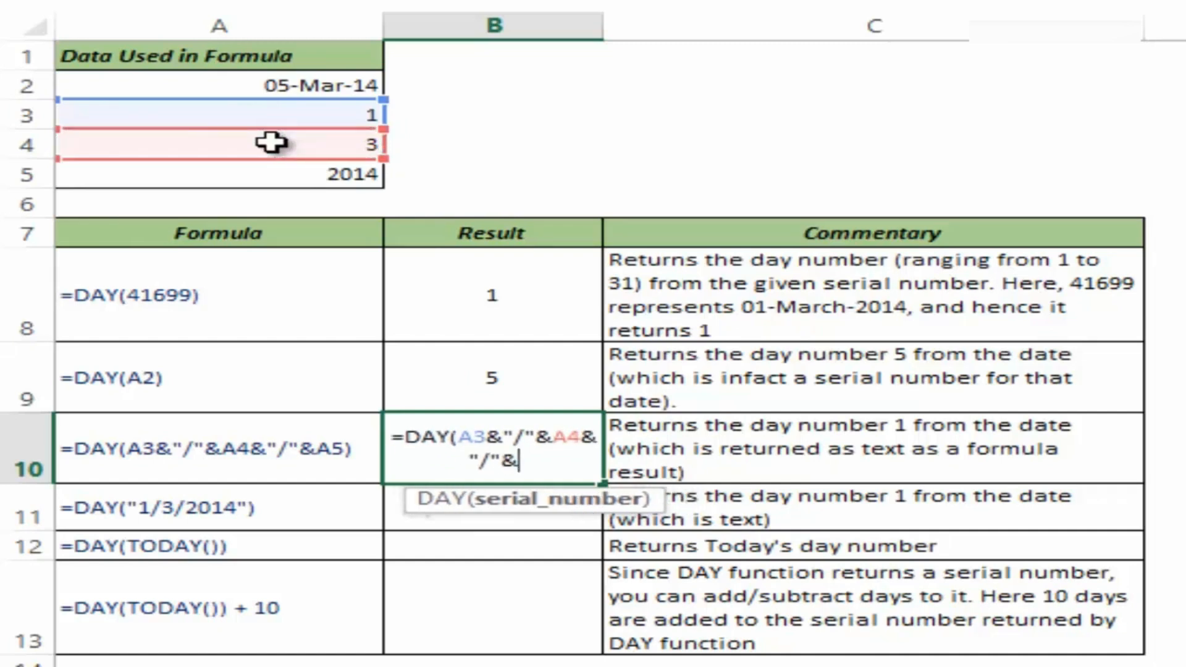
click(290, 173)
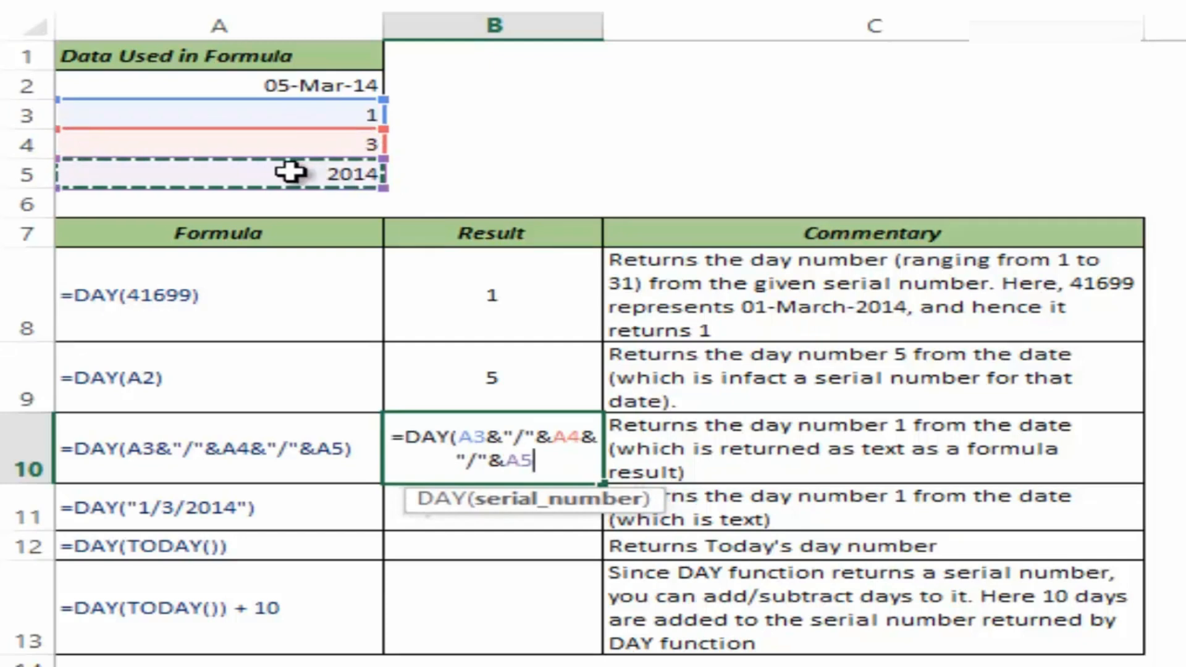
text())
Evaluate the joined date argument inside the B10 formula to inspect its text, restoring the cell references and keeping the formula in the cell.
drag(463, 436, 527, 460)
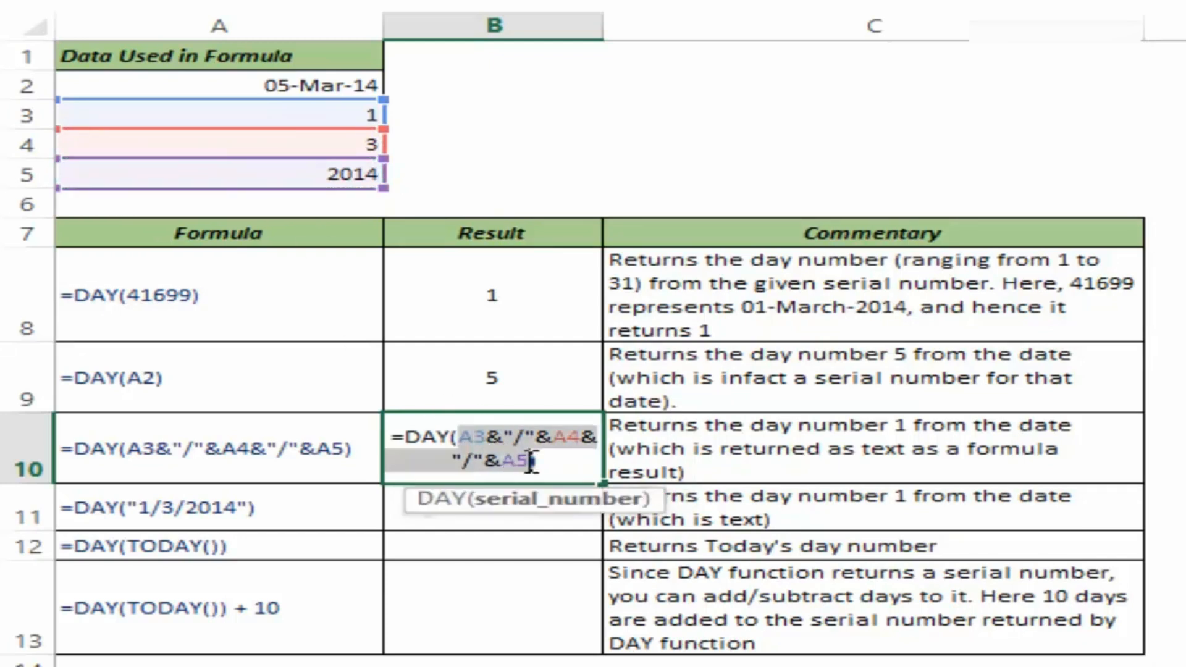
key(F9)
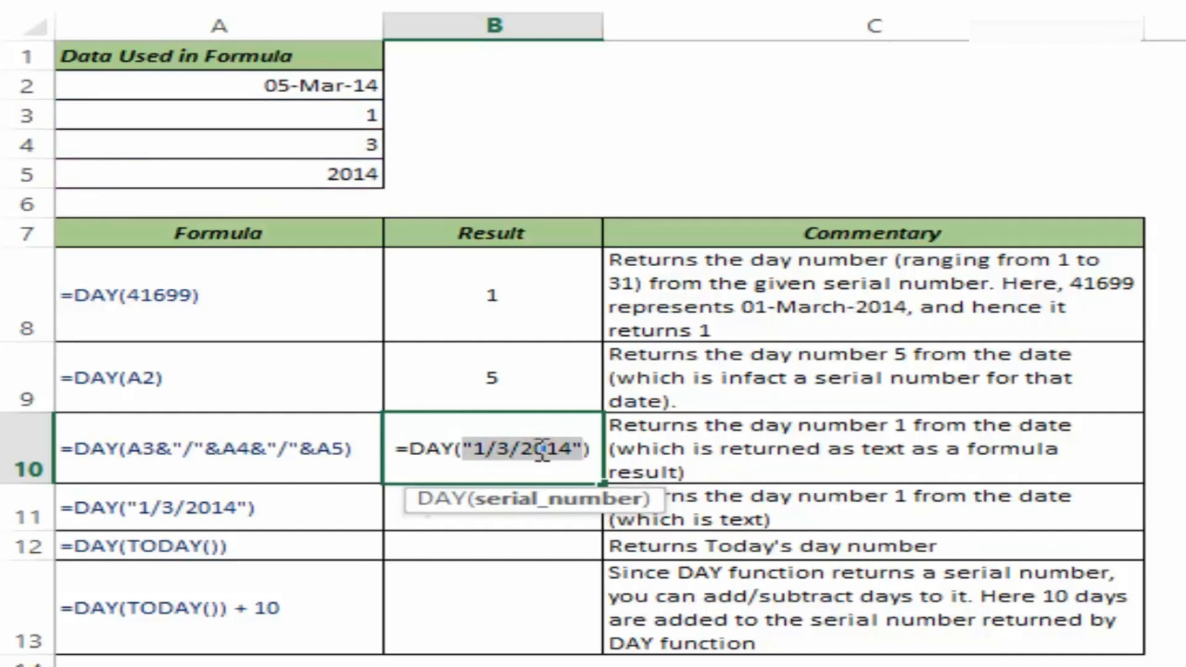
key(ctrl+z)
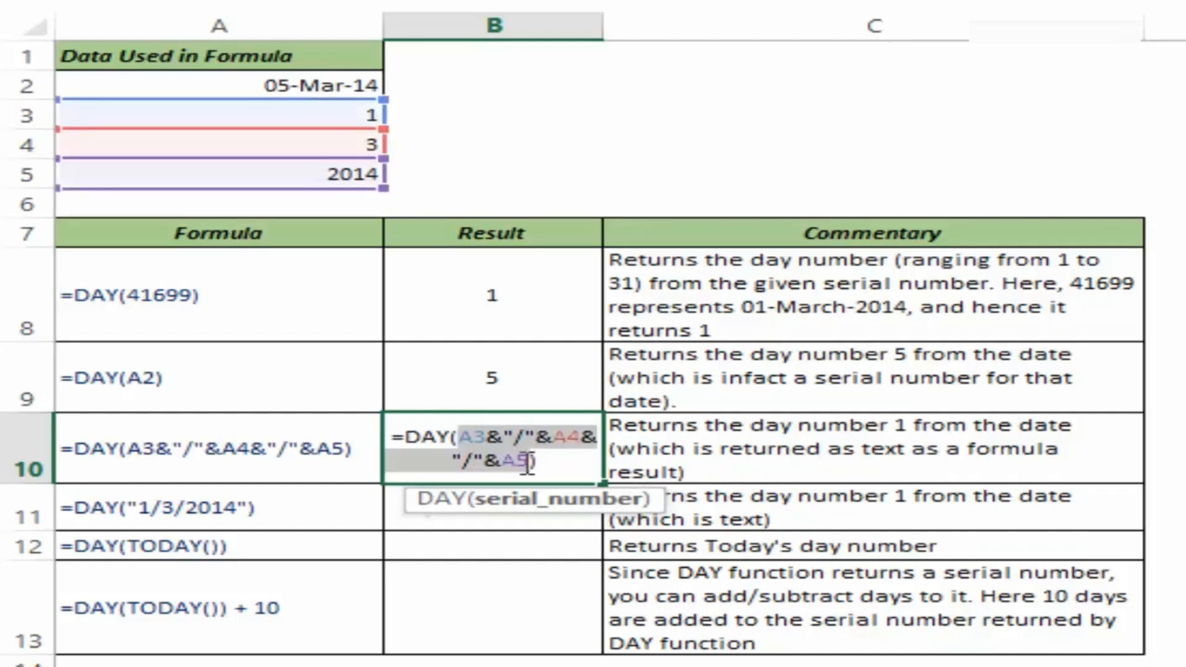
key(Escape)
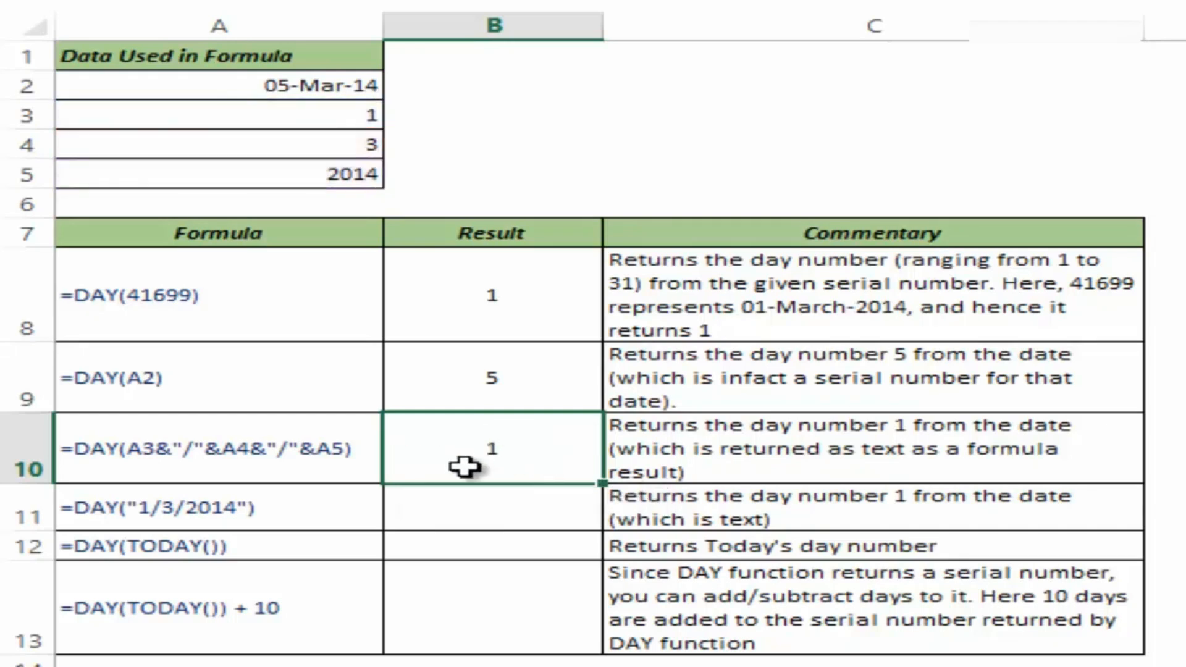
double_click(498, 466)
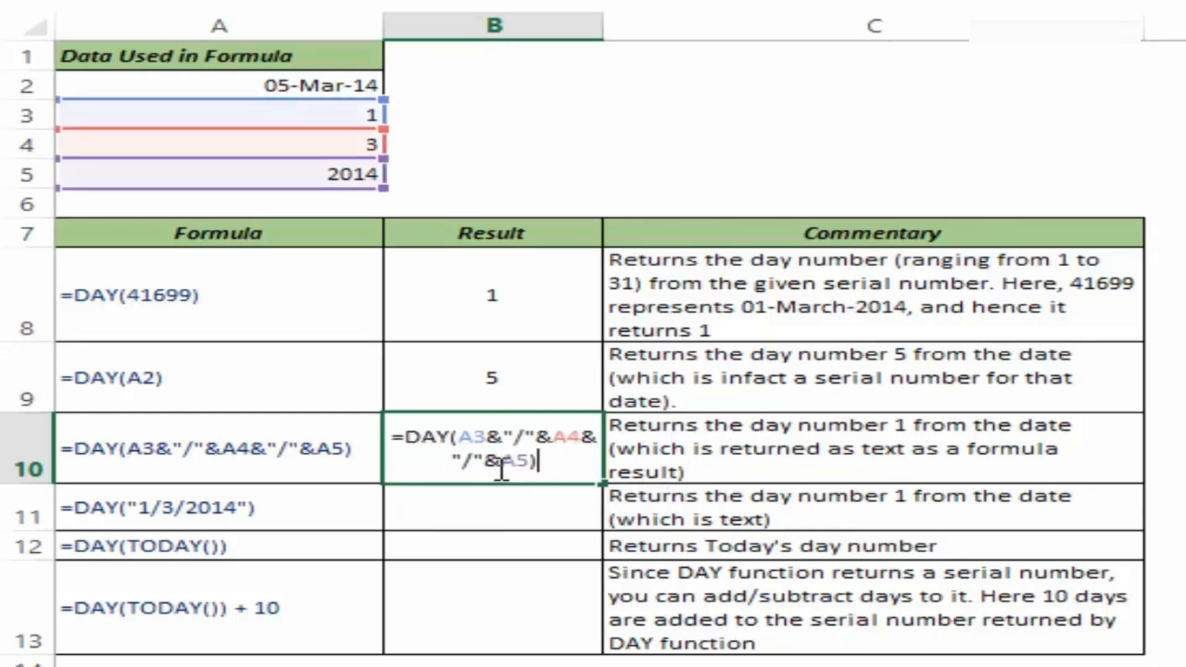
drag(460, 432, 529, 464)
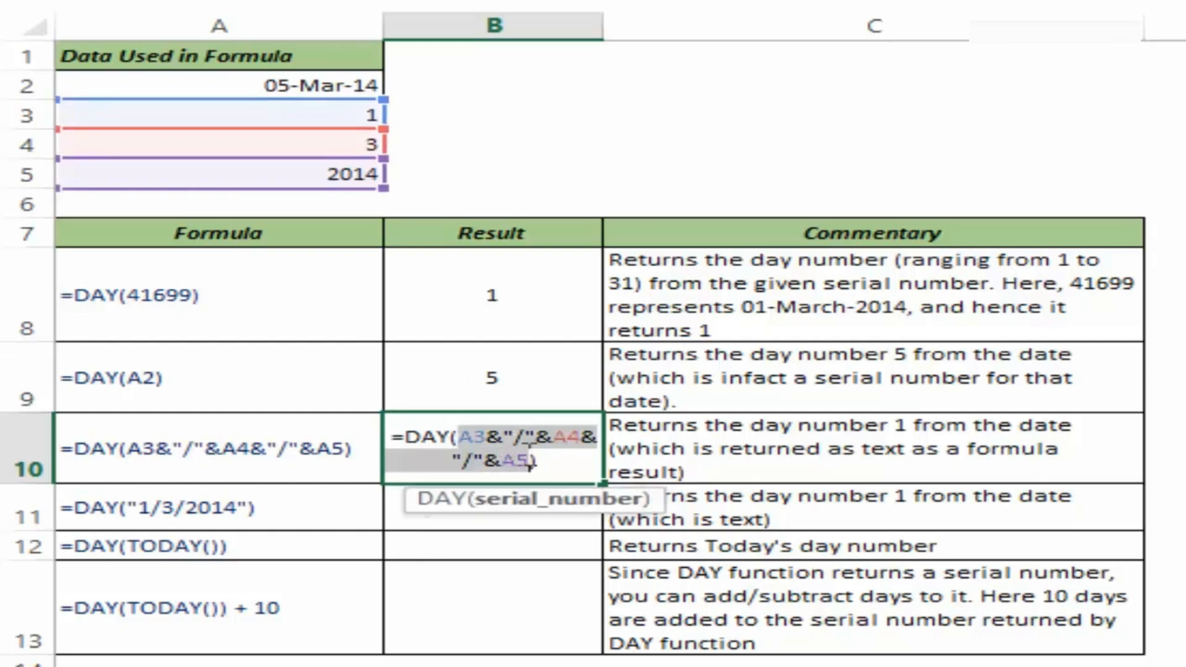
key(F9)
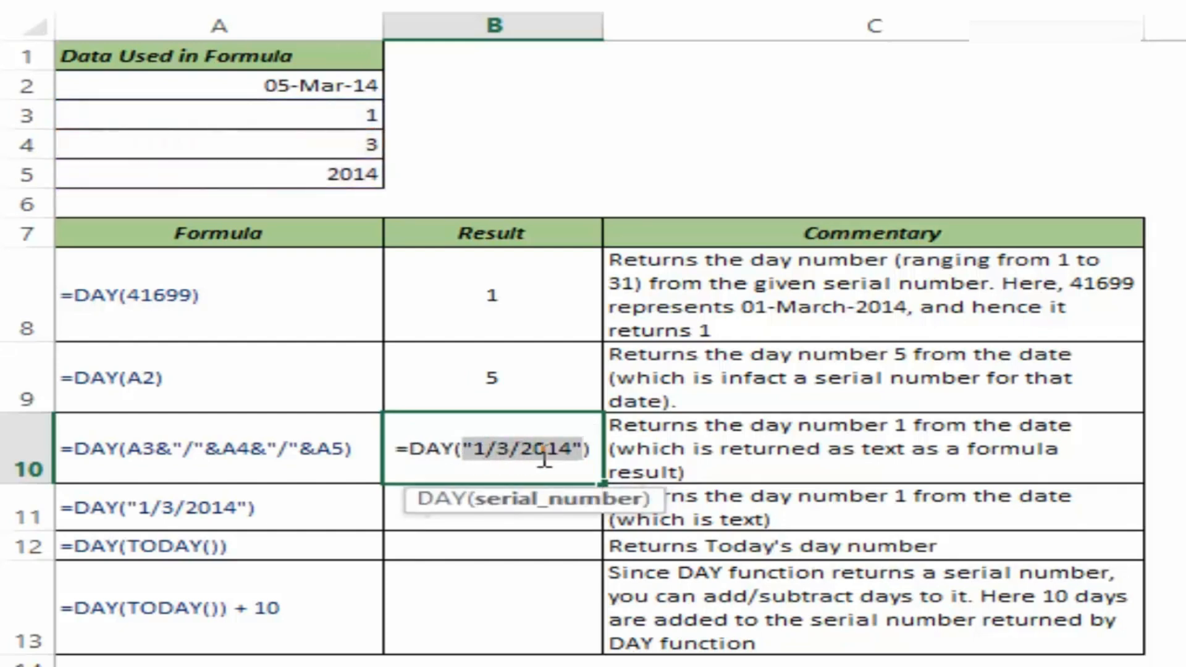
key(ctrl+z)
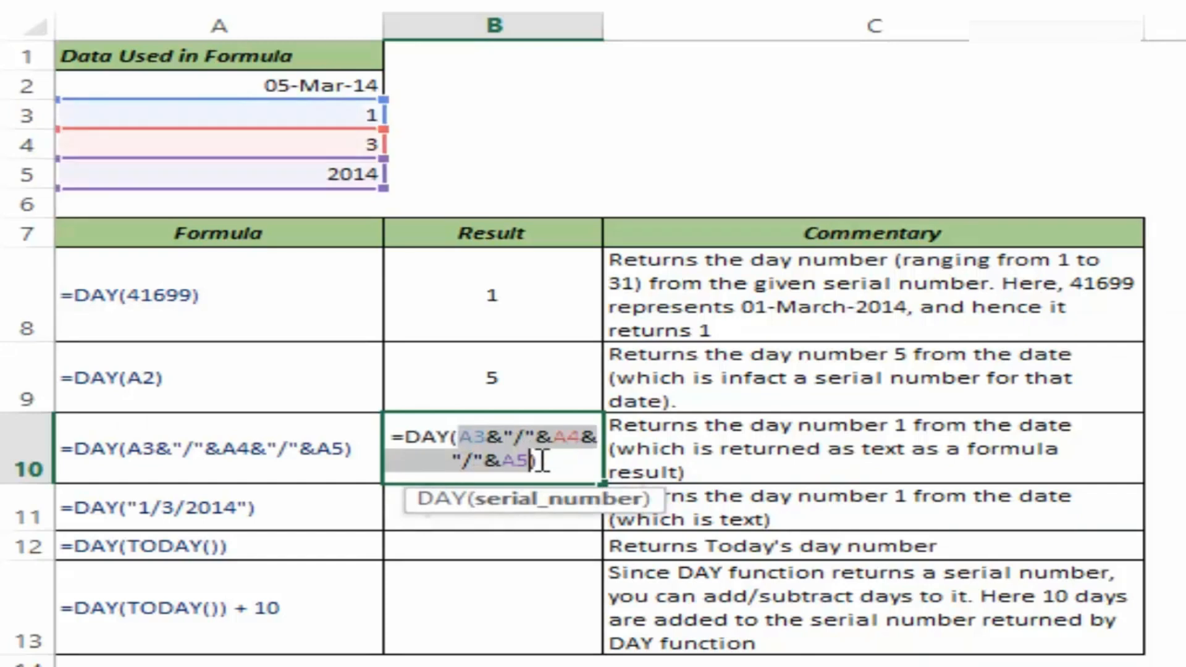
key(Return)
Enter the formula =DAY("1/3/2014") in result cell B11 to extract the day from a date given as text.
text(=DAY()
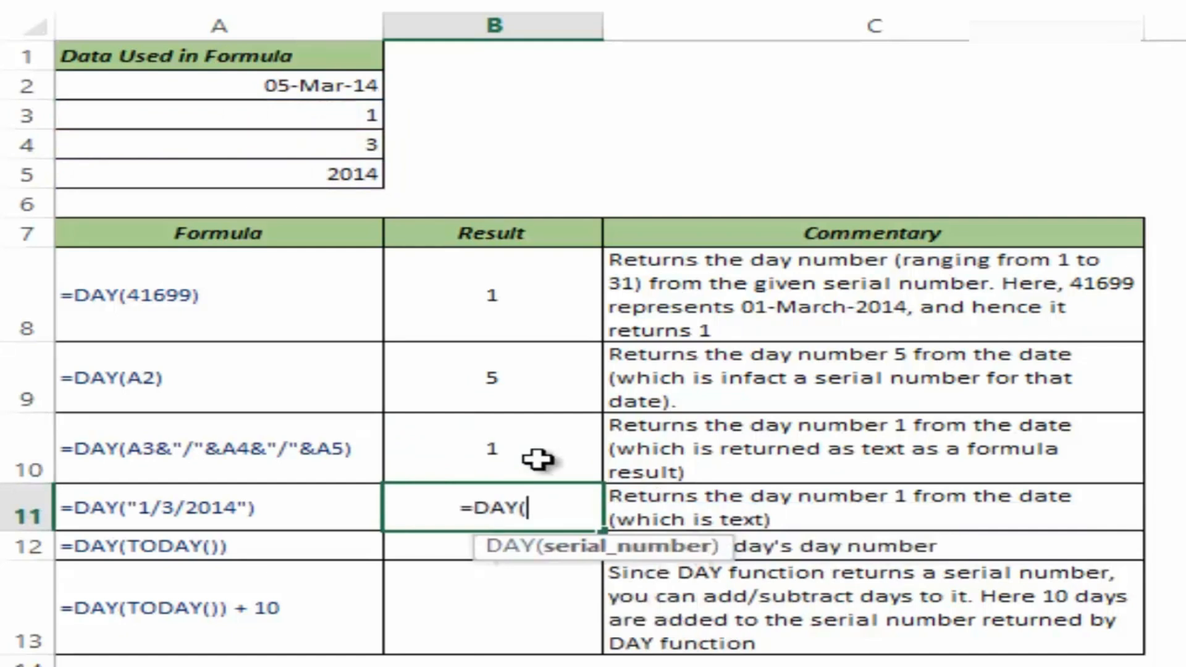
text("1)
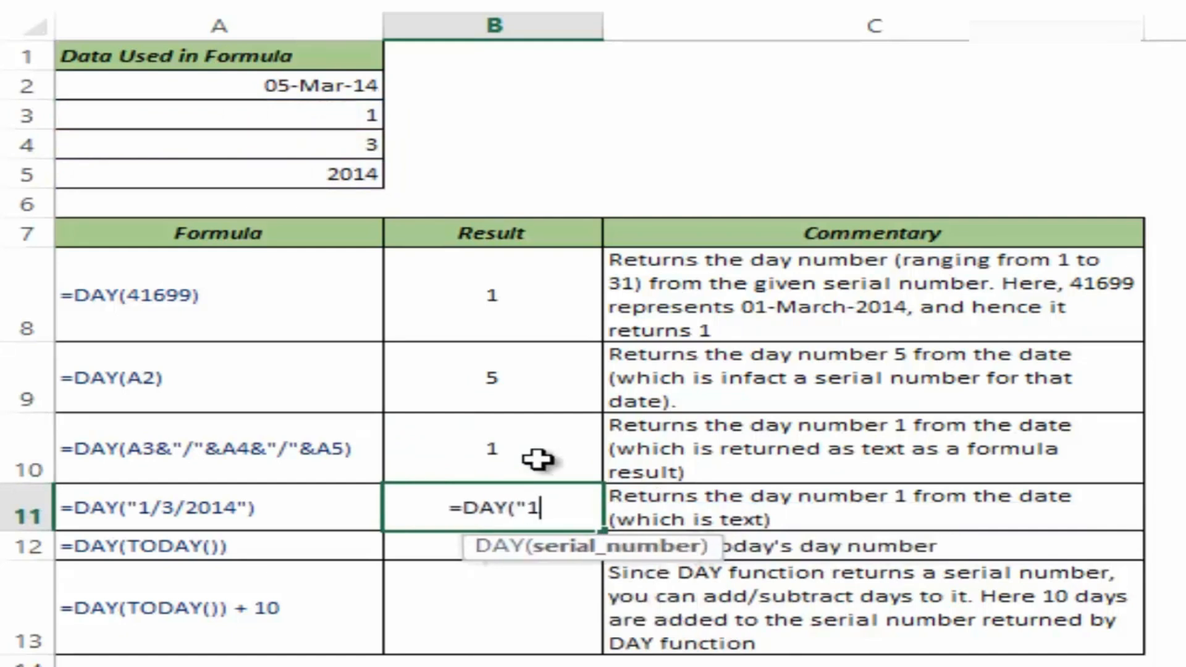
text(/3)
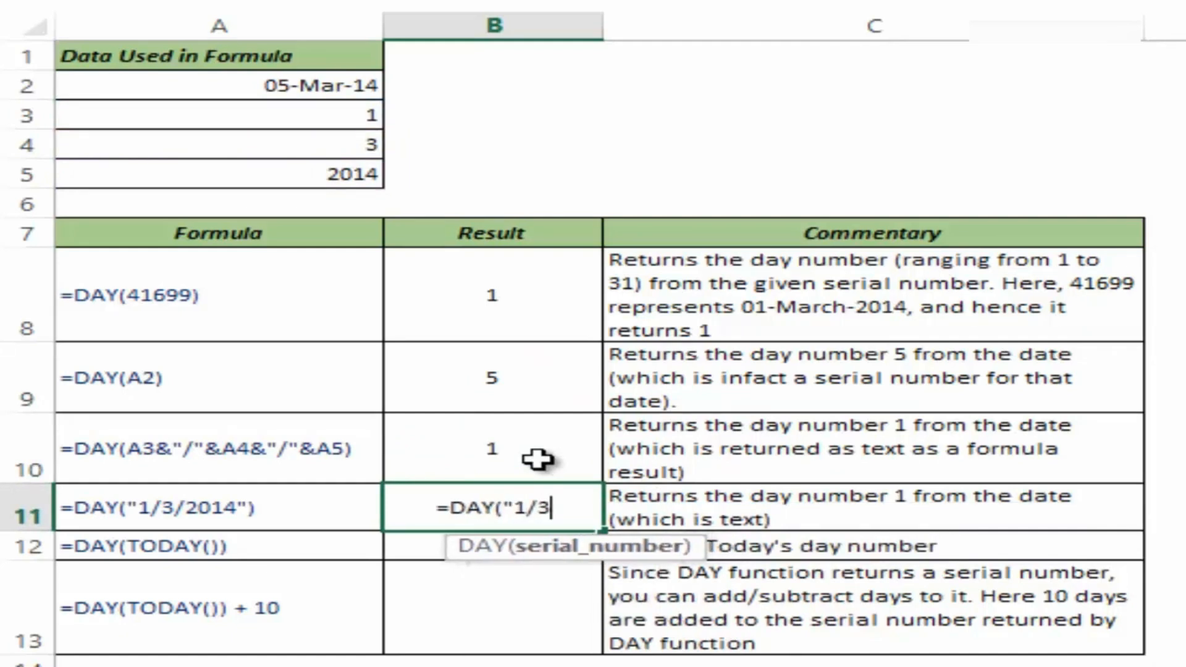
text(/2014"))
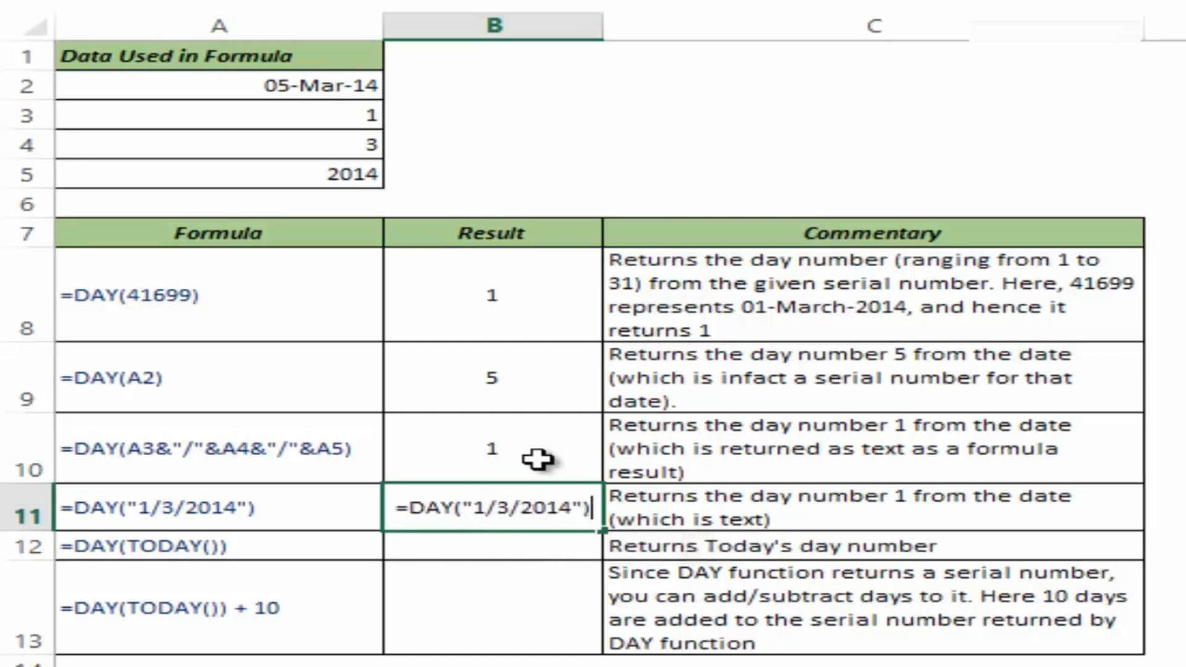
key(Return)
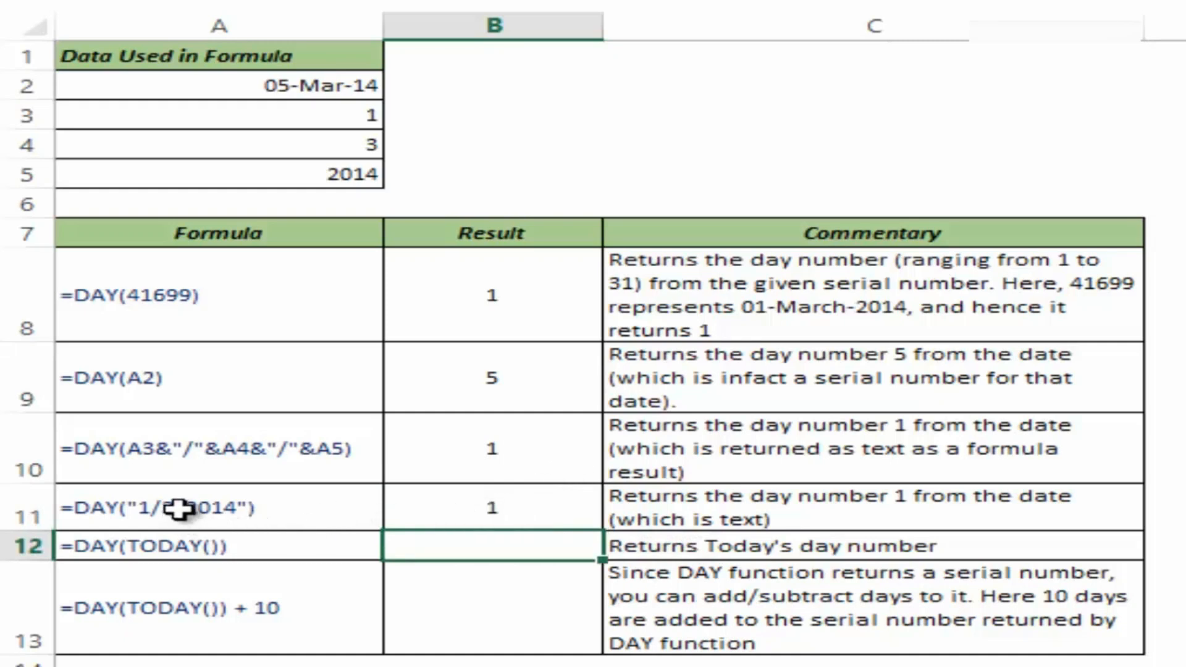
Enter the formula =DAY(TODAY()) in result cell B12 to extract the current date's day number.
double_click(482, 540)
text(=day)
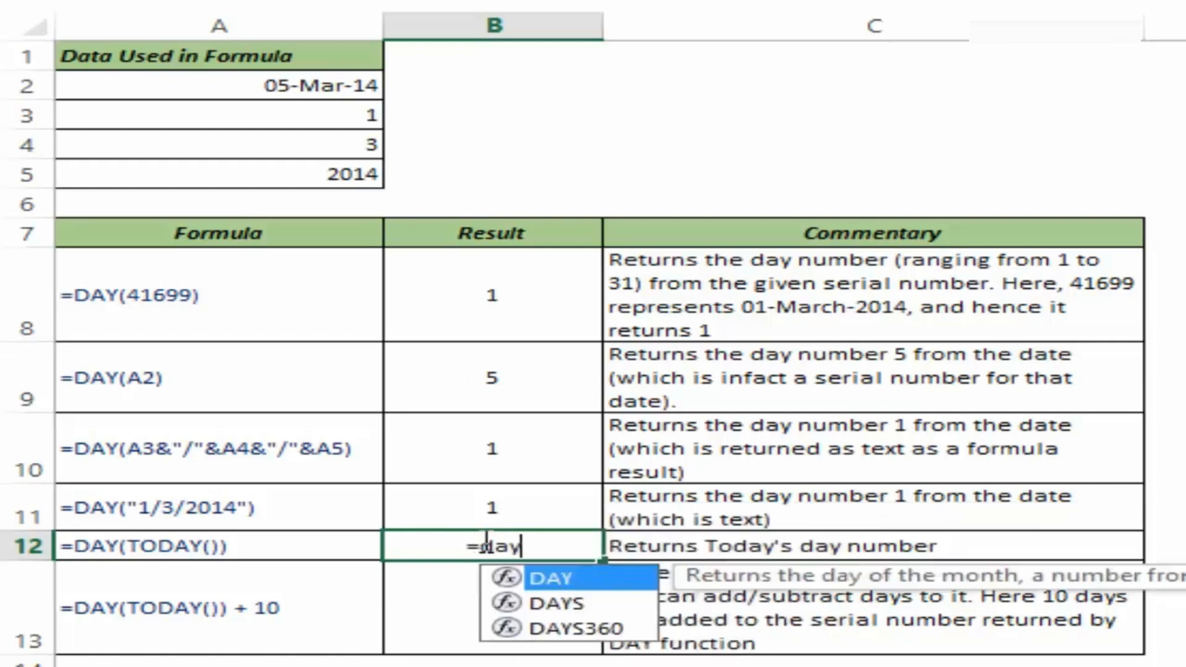
key(Tab)
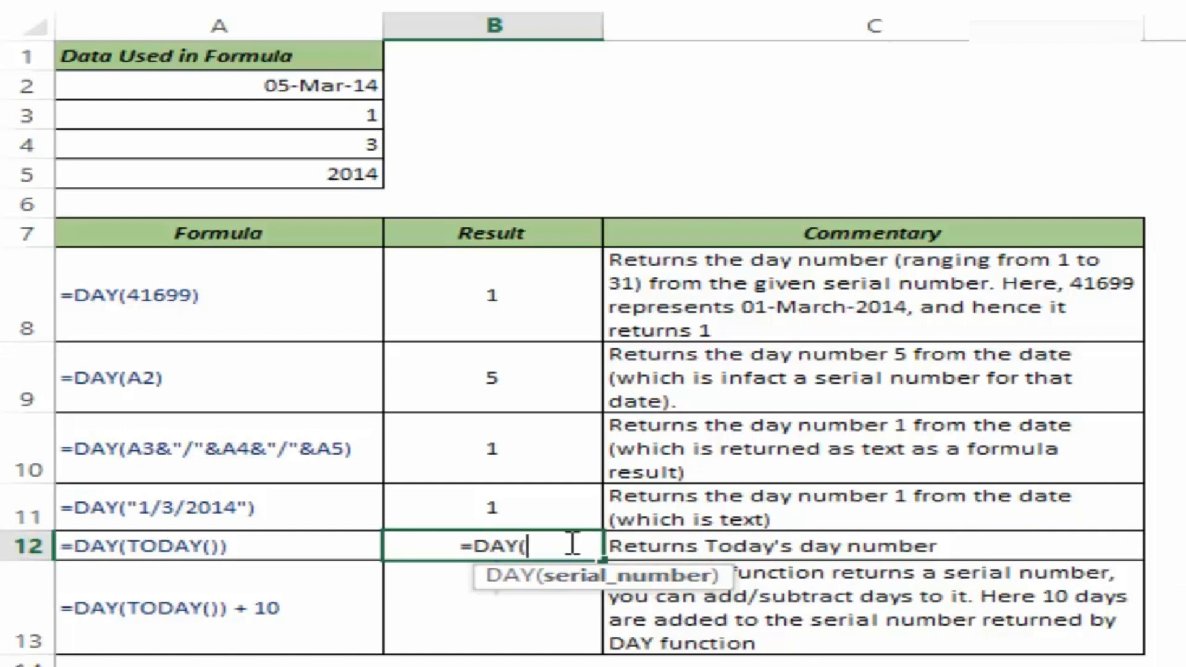
text(today)
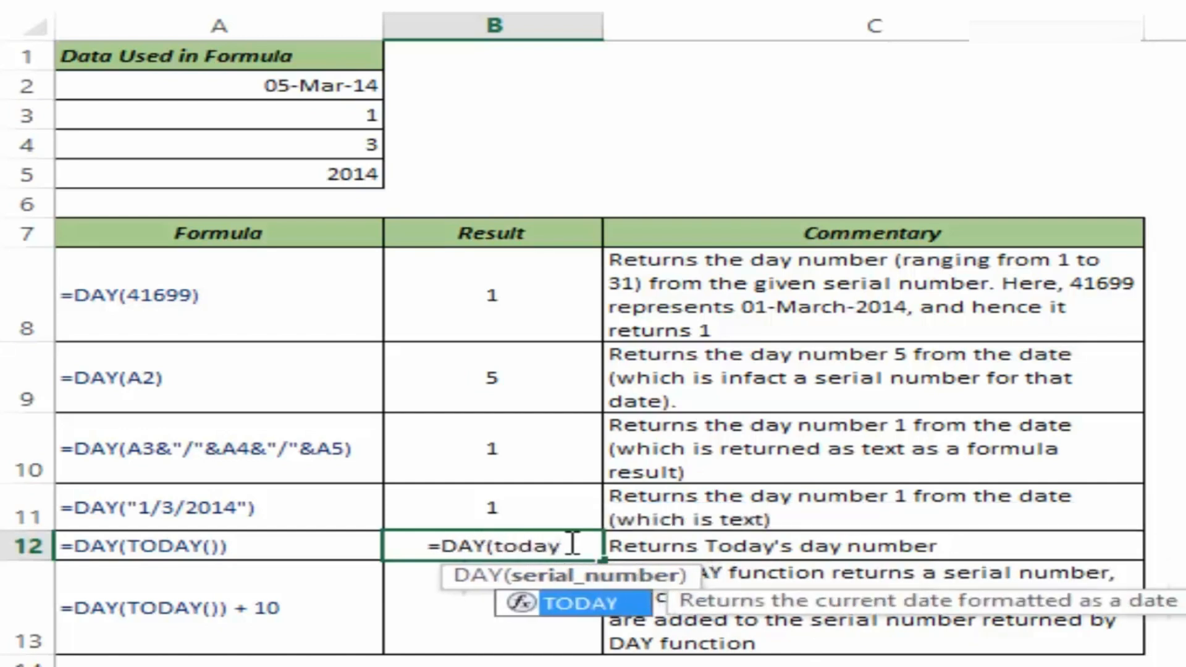
text(()))
key(ctrl+Return)
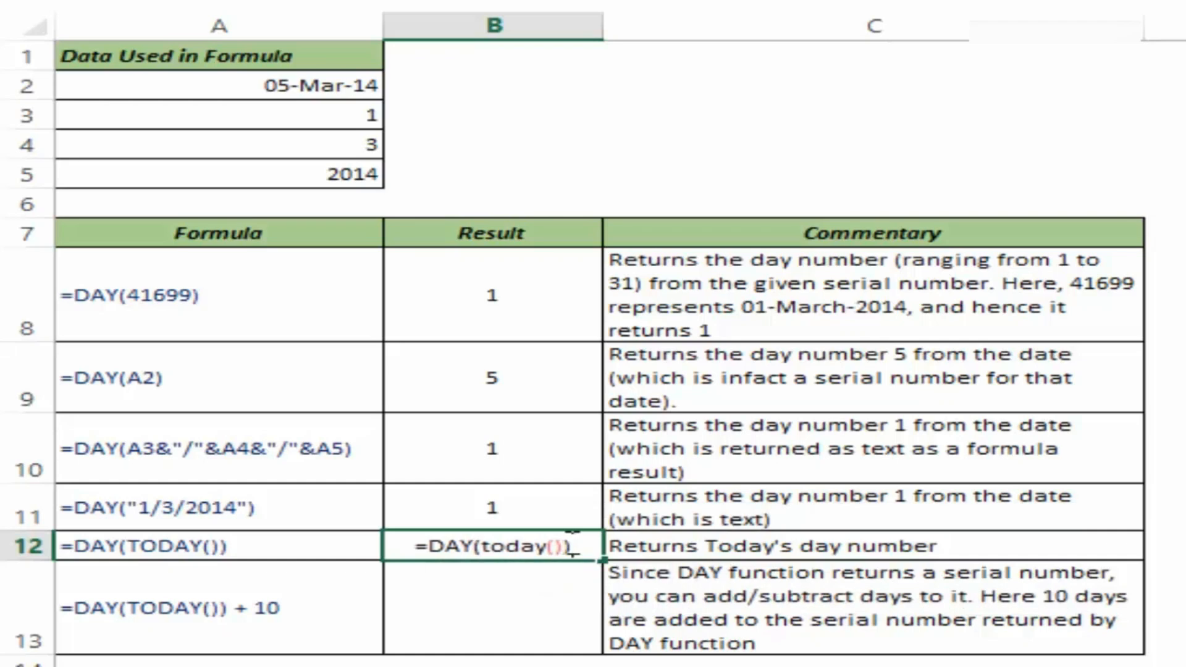
Commit the =DAY(TODAY()) formula in result cell B12 and reopen the cell to review the formula.
key(Up)
click(567, 542)
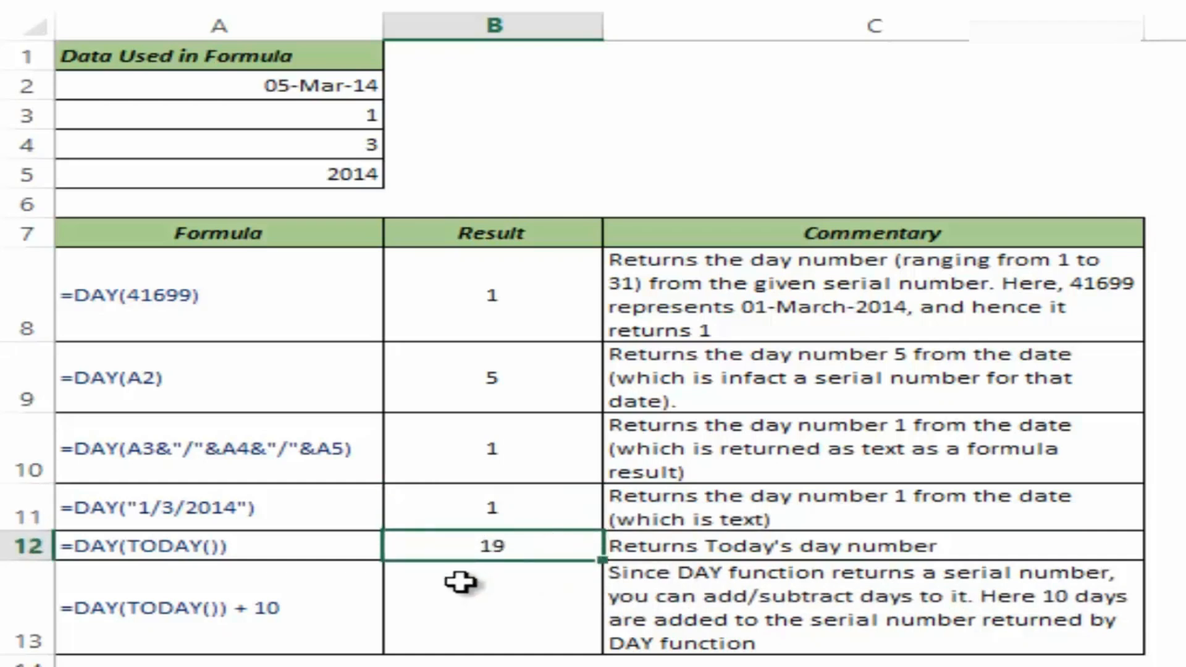
double_click(483, 547)
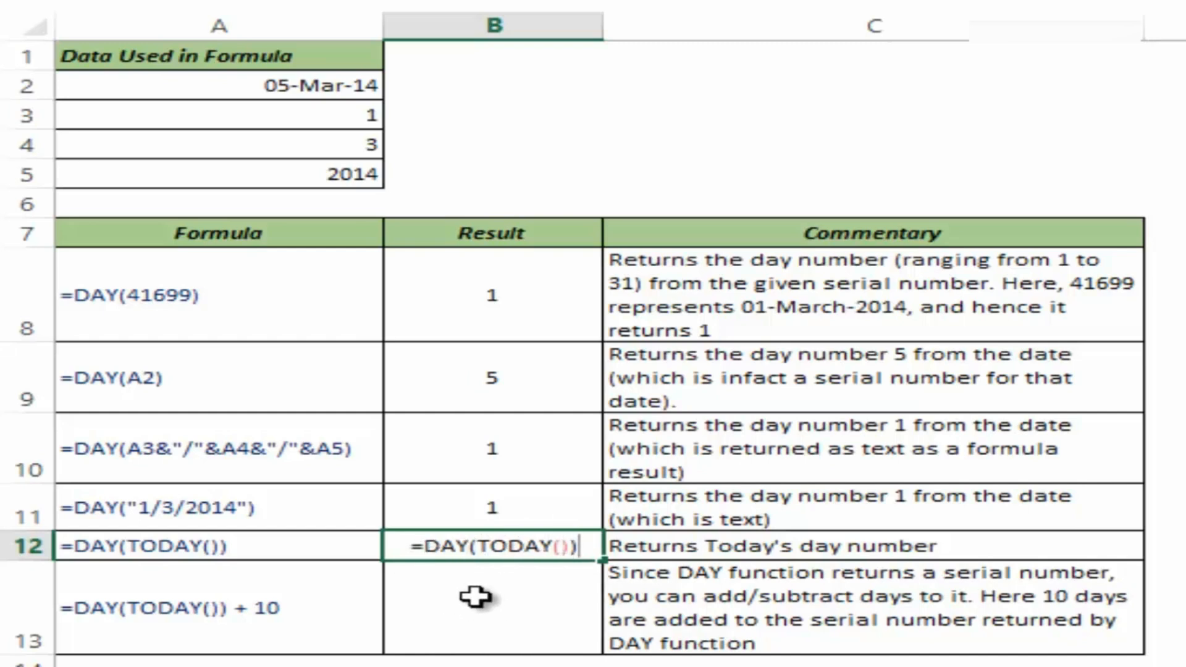
key(Return)
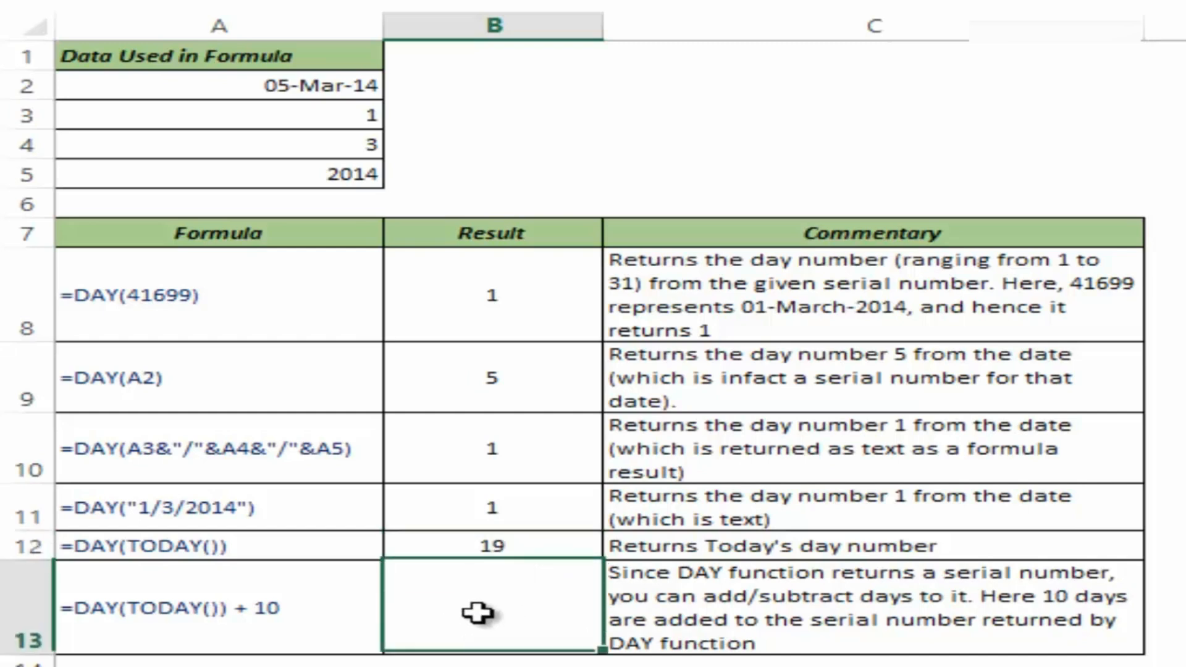
Enter the formula =DAY(TODAY())+10 in result cell B13 to add 10 to the current day number.
double_click(481, 614)
text(=DAY()
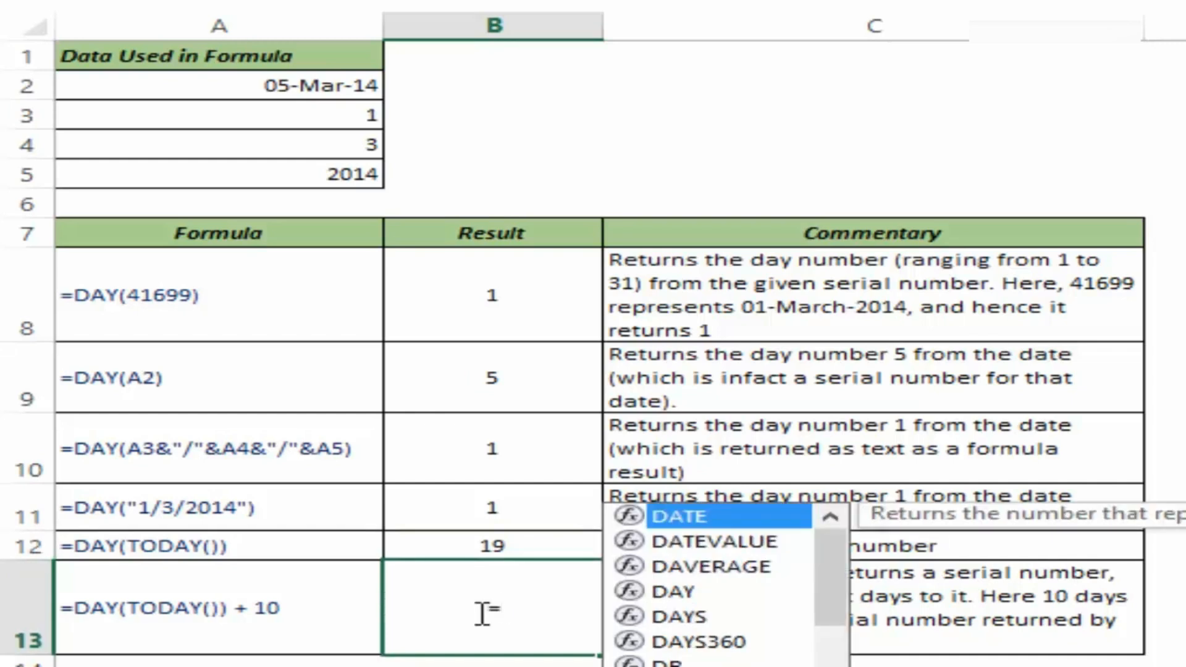
text(today)
key(Tab)
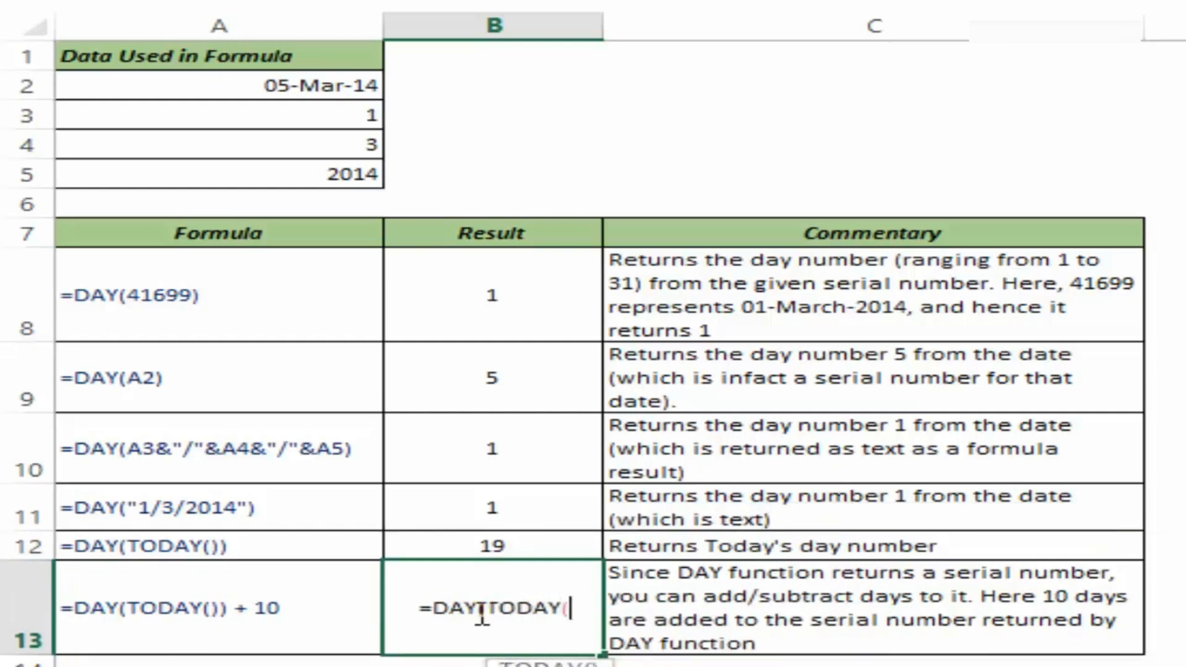
text()))
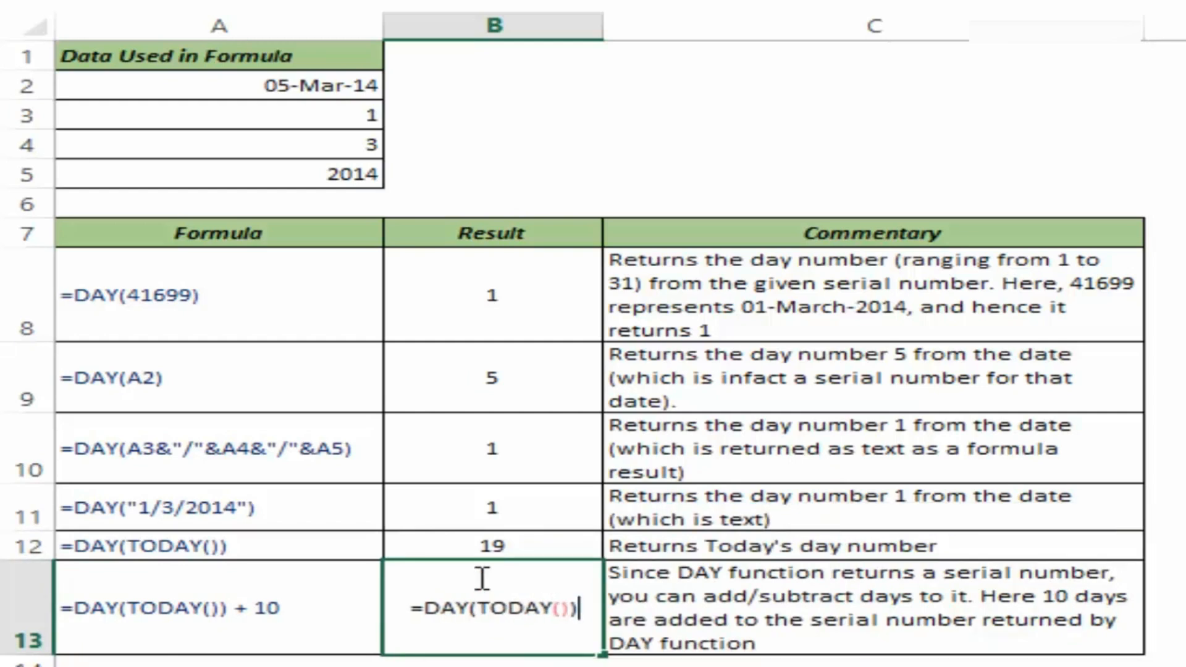
text(+10)
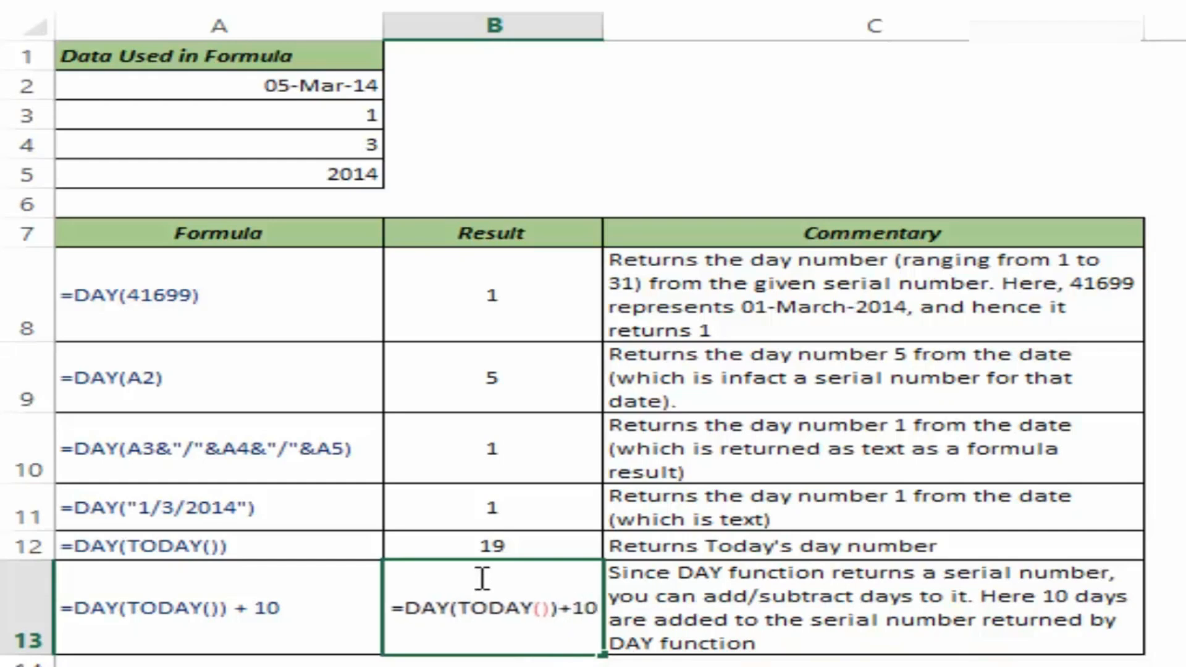
key(ctrl+Return)
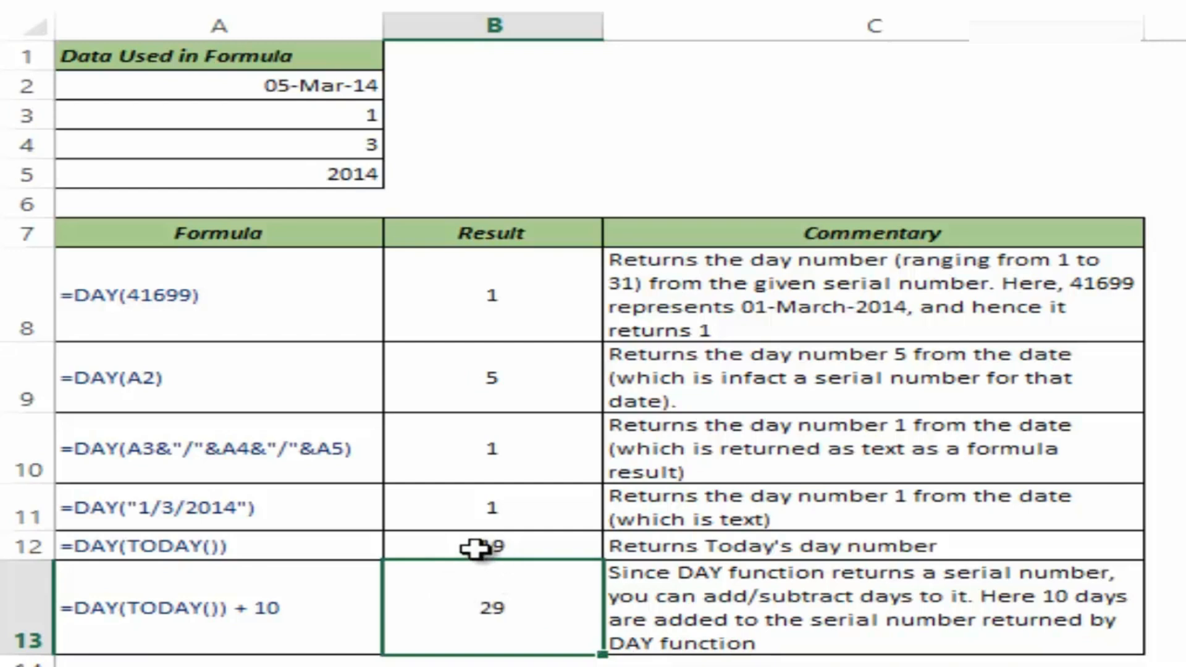
Evaluate the DAY(TODAY()) part inside the B13 formula to inspect its value, restoring the function and leaving the cell as it was.
double_click(432, 615)
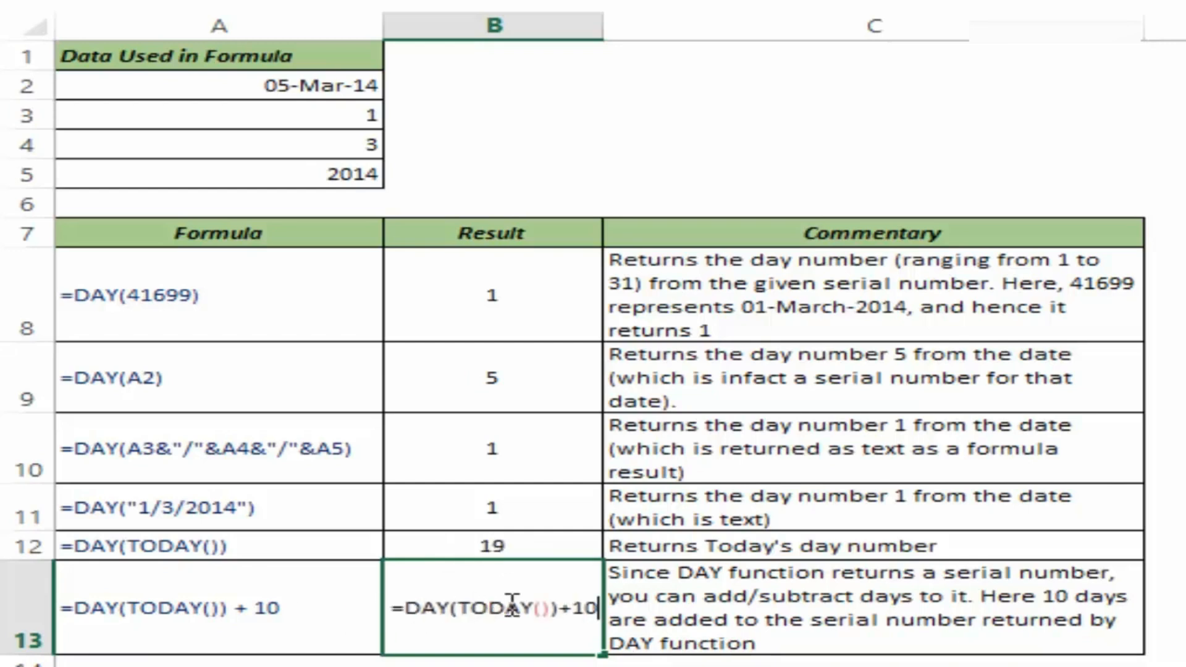
drag(409, 607, 563, 611)
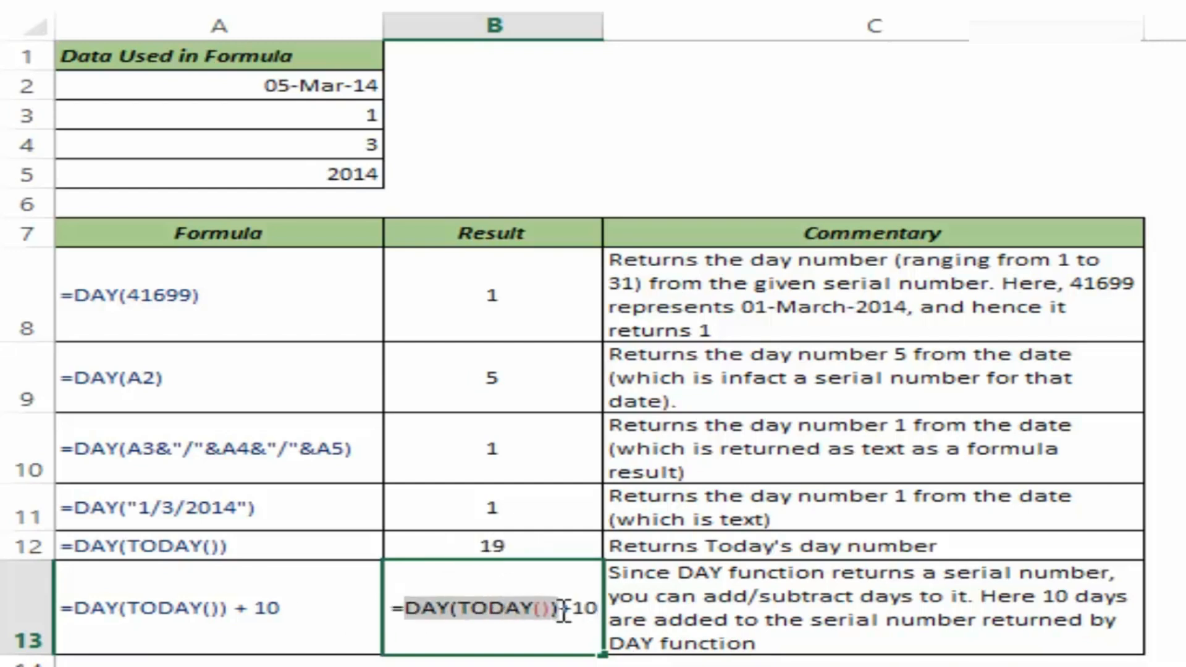
key(F9)
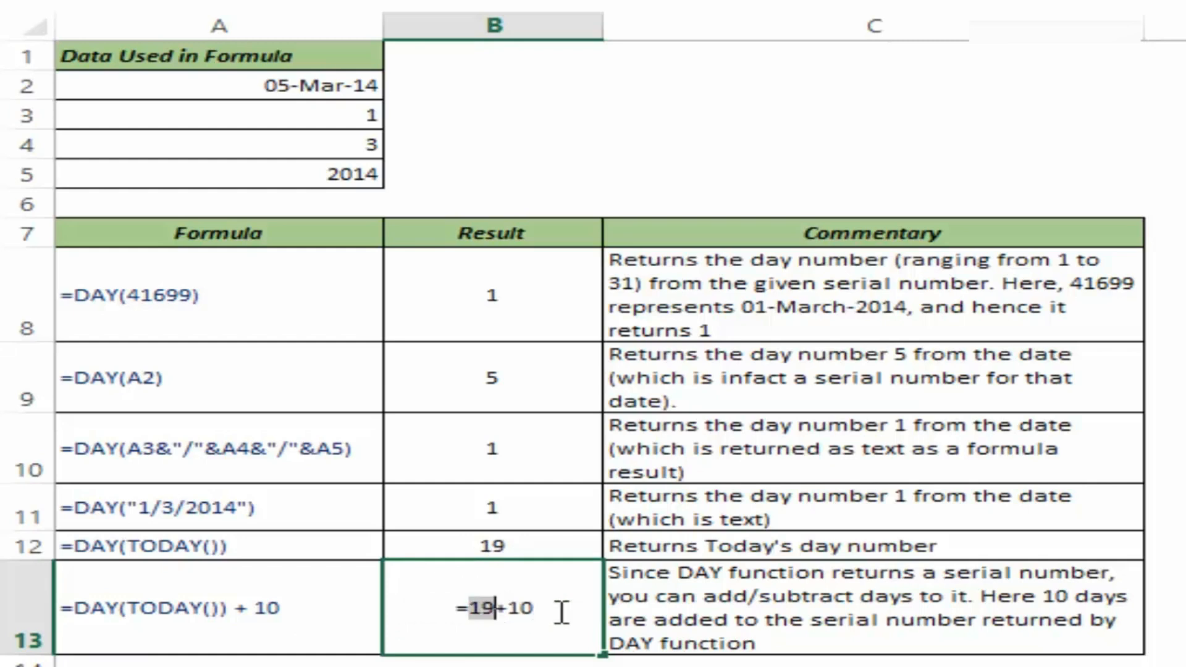
key(ctrl+z)
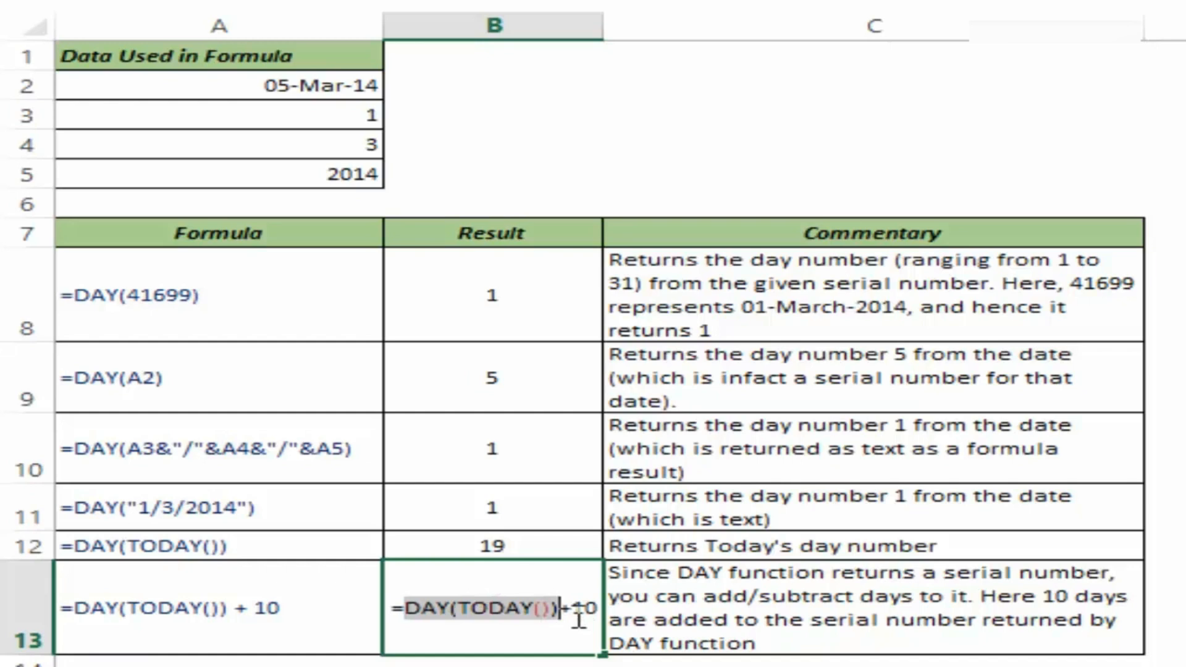
key(Escape)
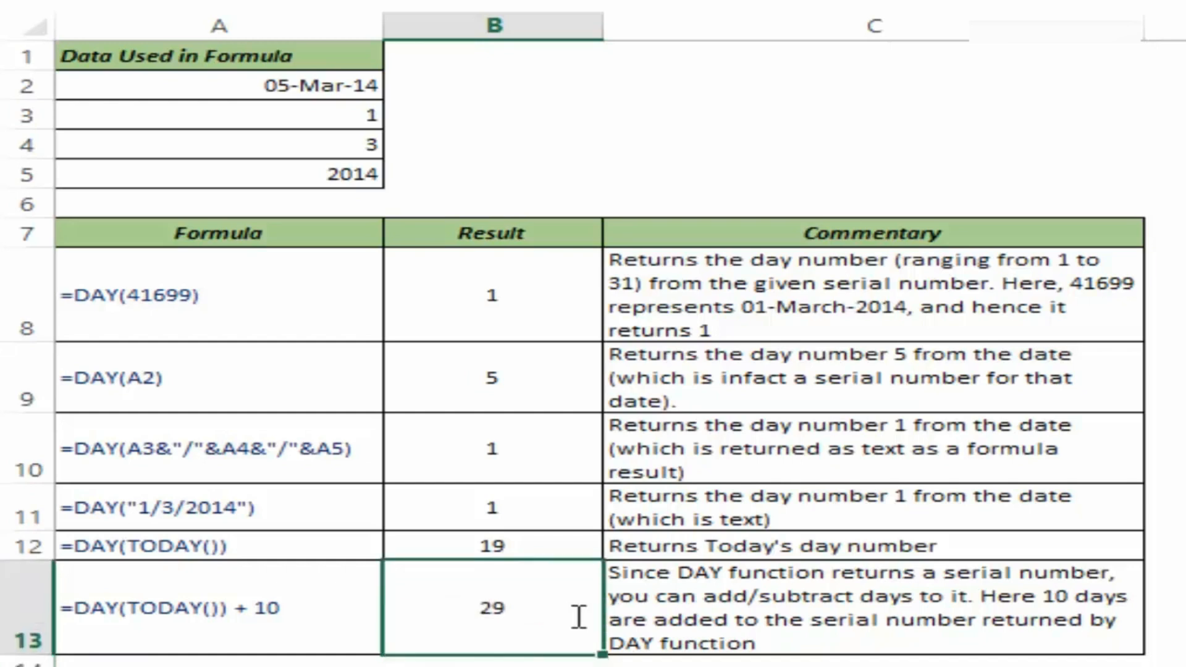
Change the number added in the B13 formula to 13, making it =DAY(TODAY())+13.
key(F2)
key(shift+Left)
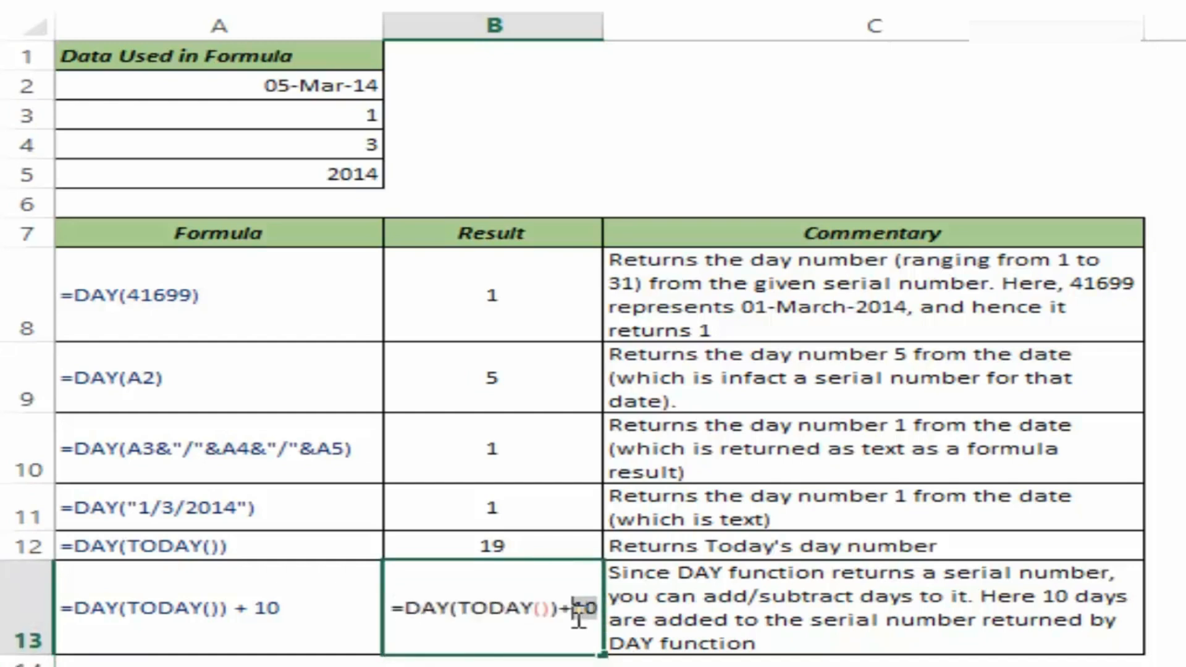
text(13)
key(Return)
click(571, 613)
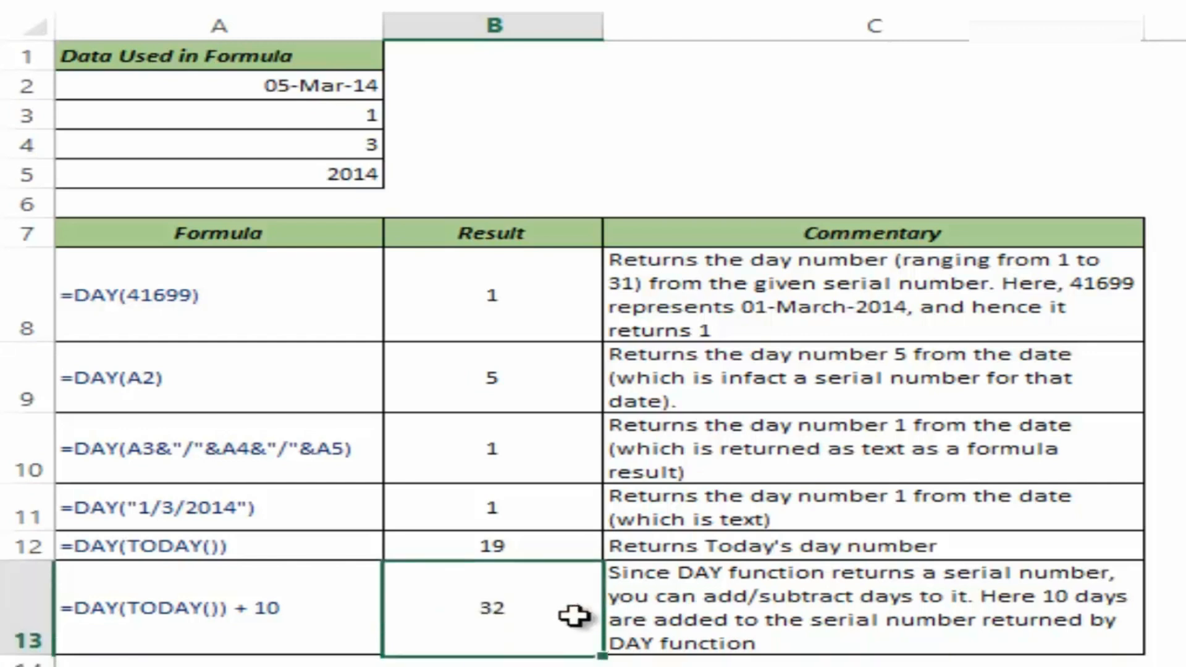
Highlight the DAY(TODAY()) part of the B13 formula to examine it, leaving the formula without editing.
key(F2)
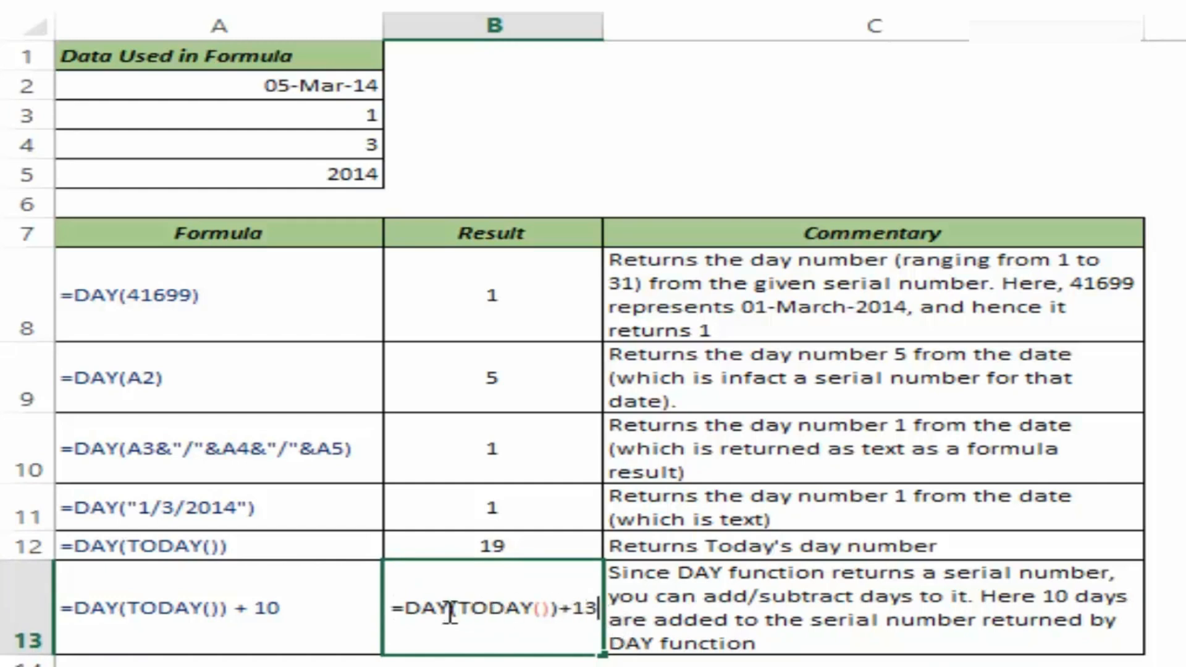
drag(411, 607, 558, 611)
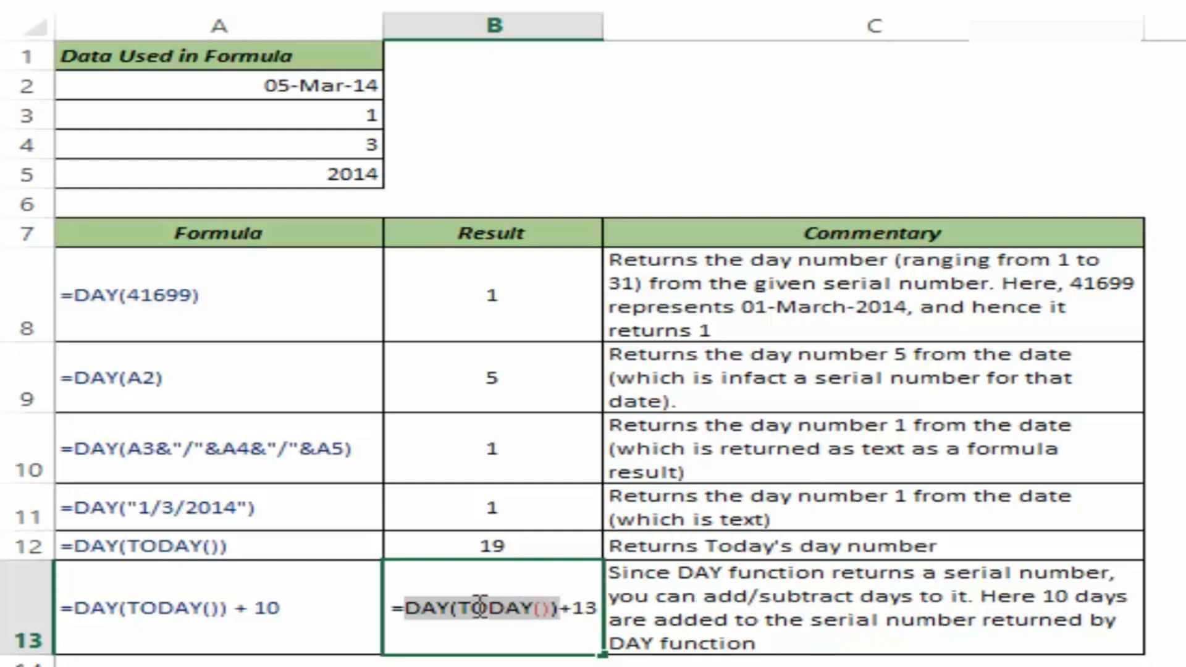
key(Escape)
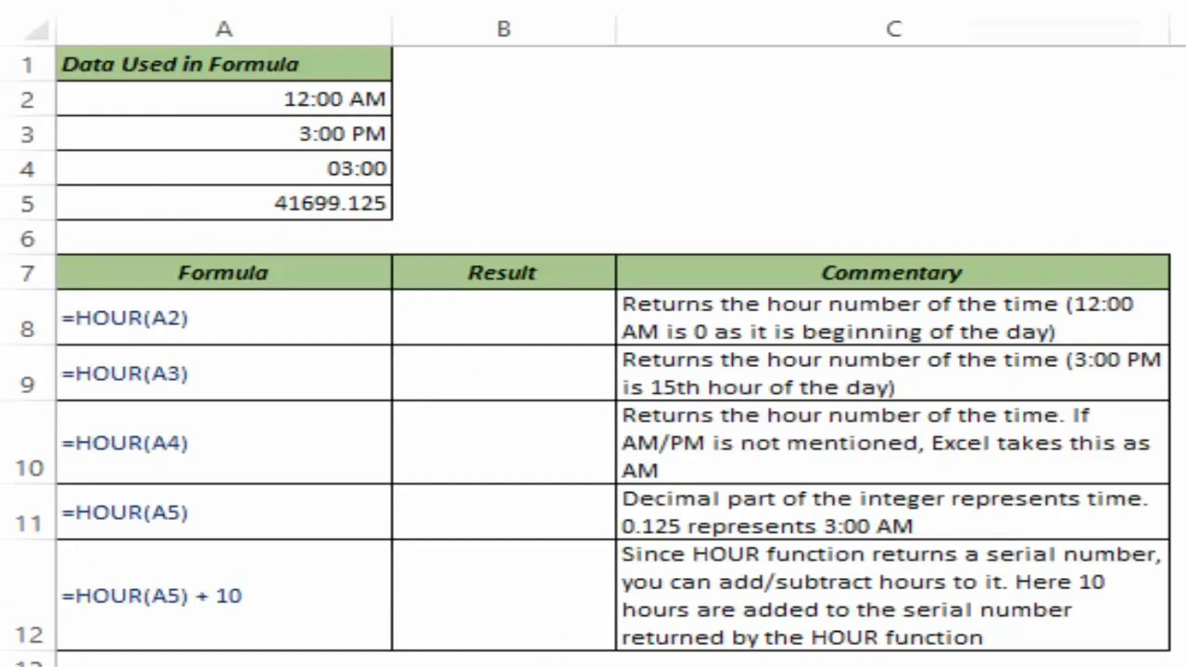
Enter the formula =HOUR(A2) in result cell B8 to extract the hour from the 12:00 AM time.
drag(536, 340, 536, 352)
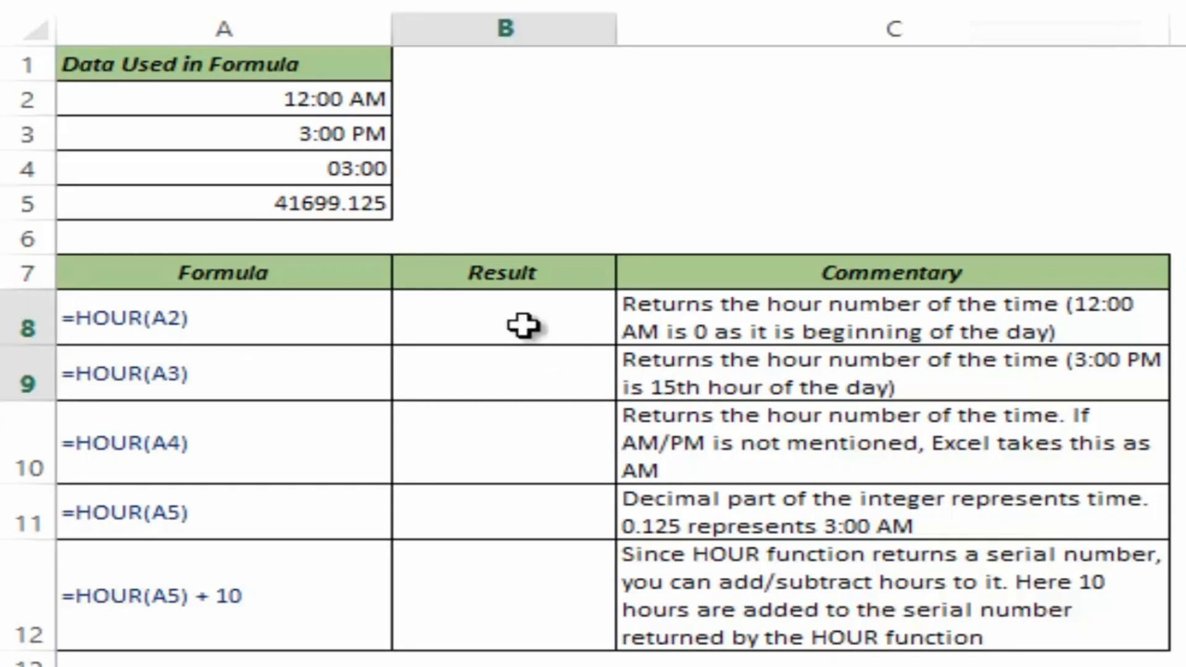
click(538, 331)
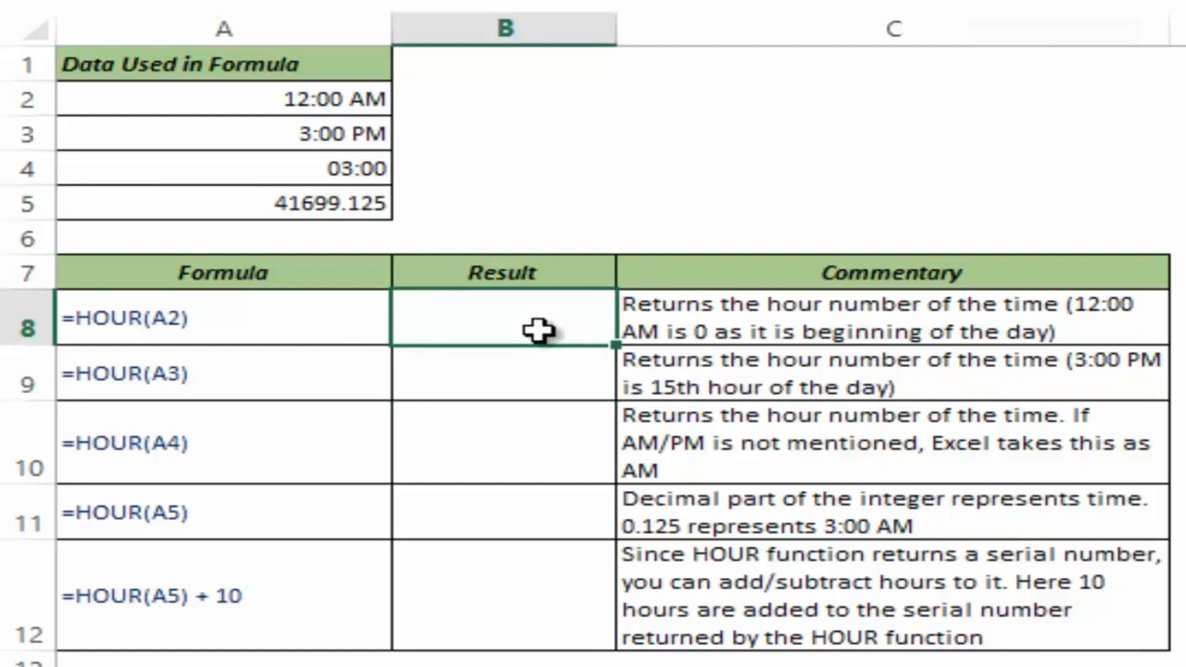
double_click(539, 331)
text(=hou)
key(Tab)
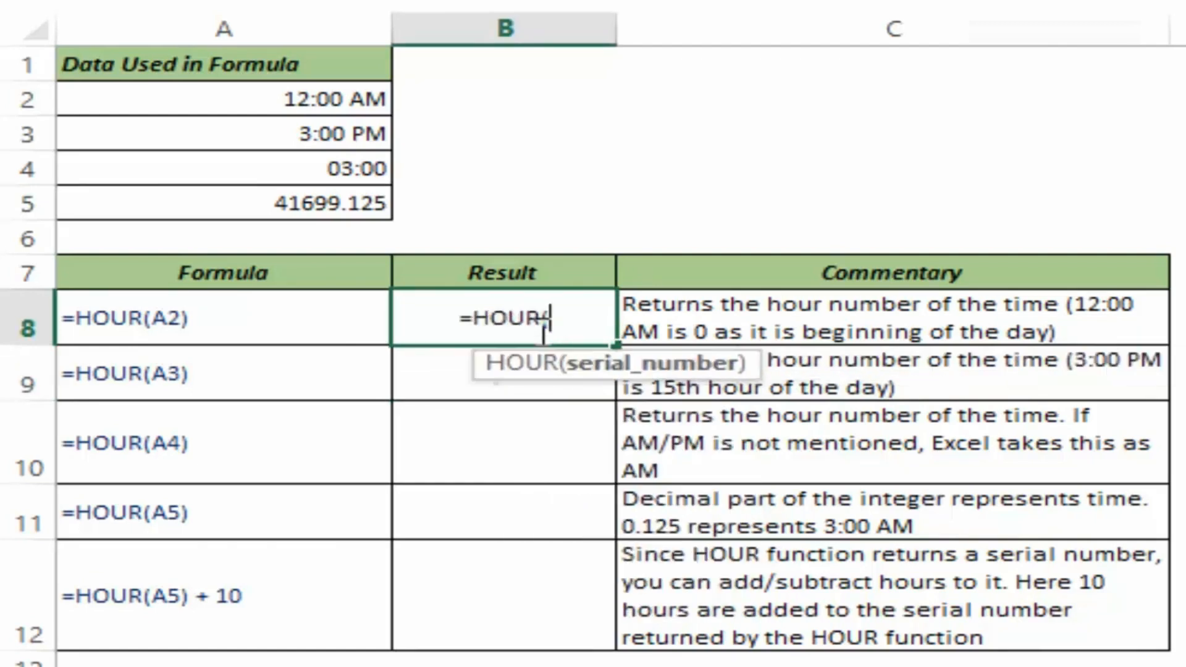
drag(487, 372, 413, 374)
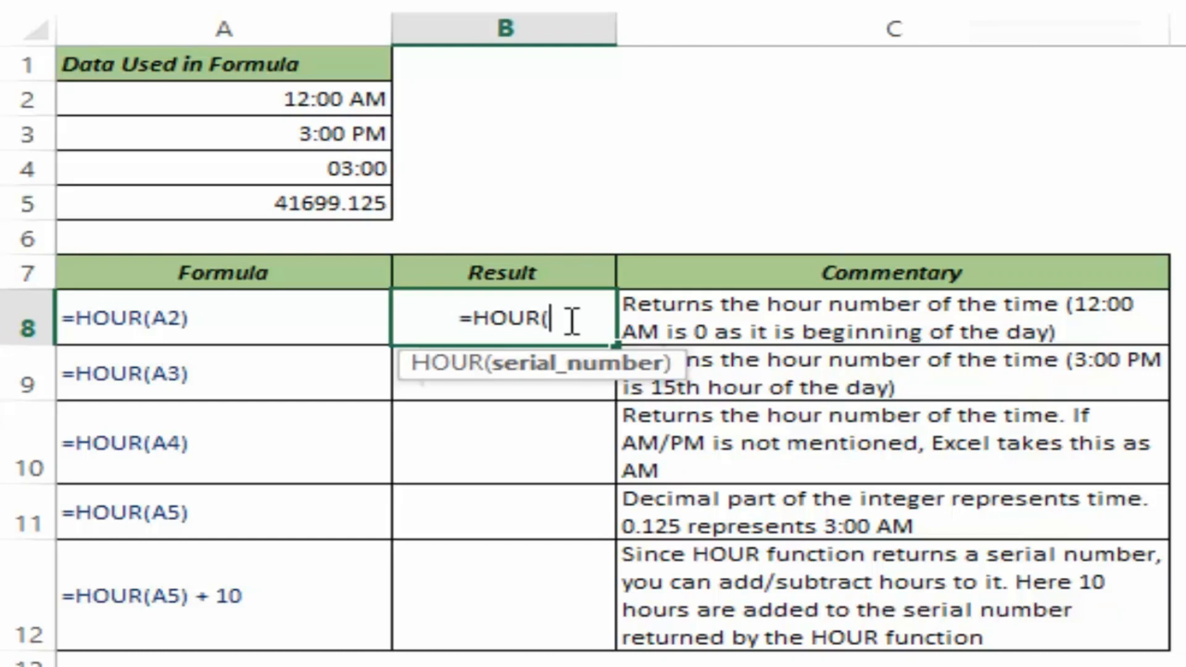
click(345, 100)
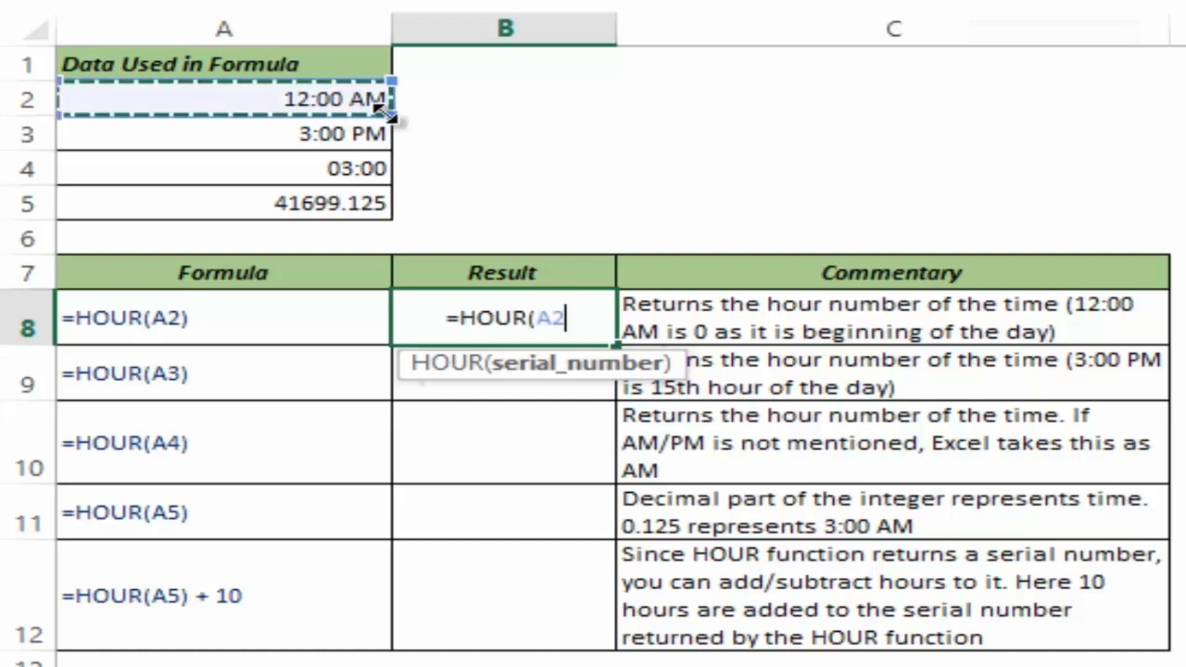
text())
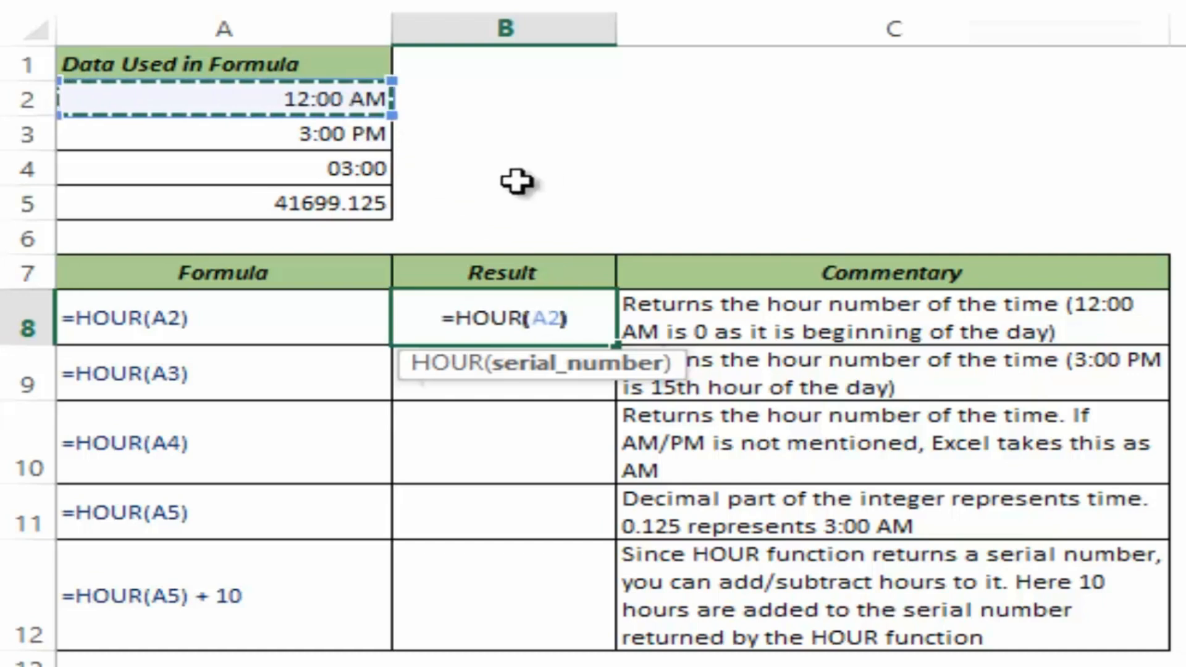
key(ctrl+Return)
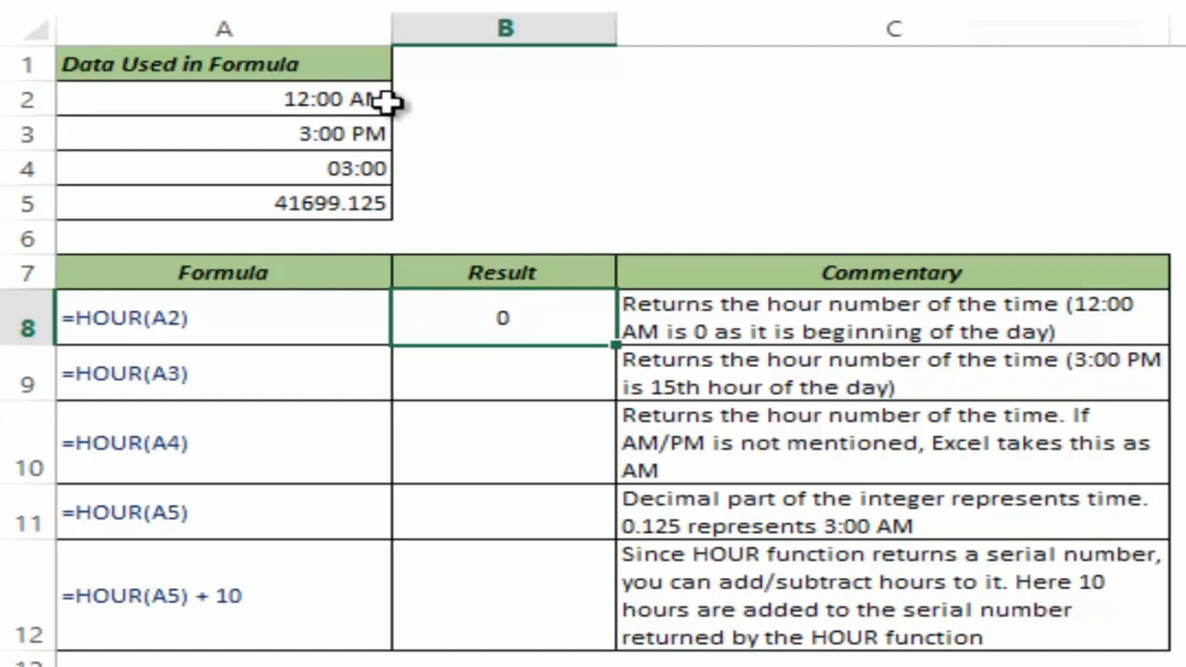
Enter the formula =HOUR(A3) in result cell B9 to extract the hour from the 3:00 PM time.
click(502, 368)
text(=)
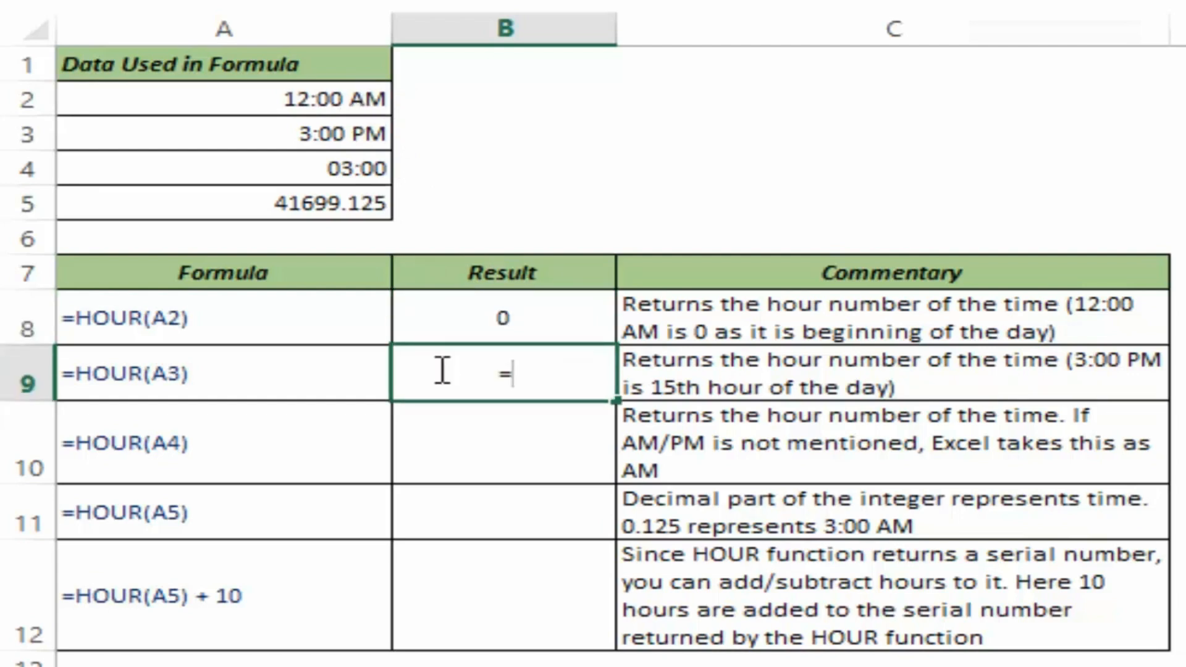
text(hou)
key(Tab)
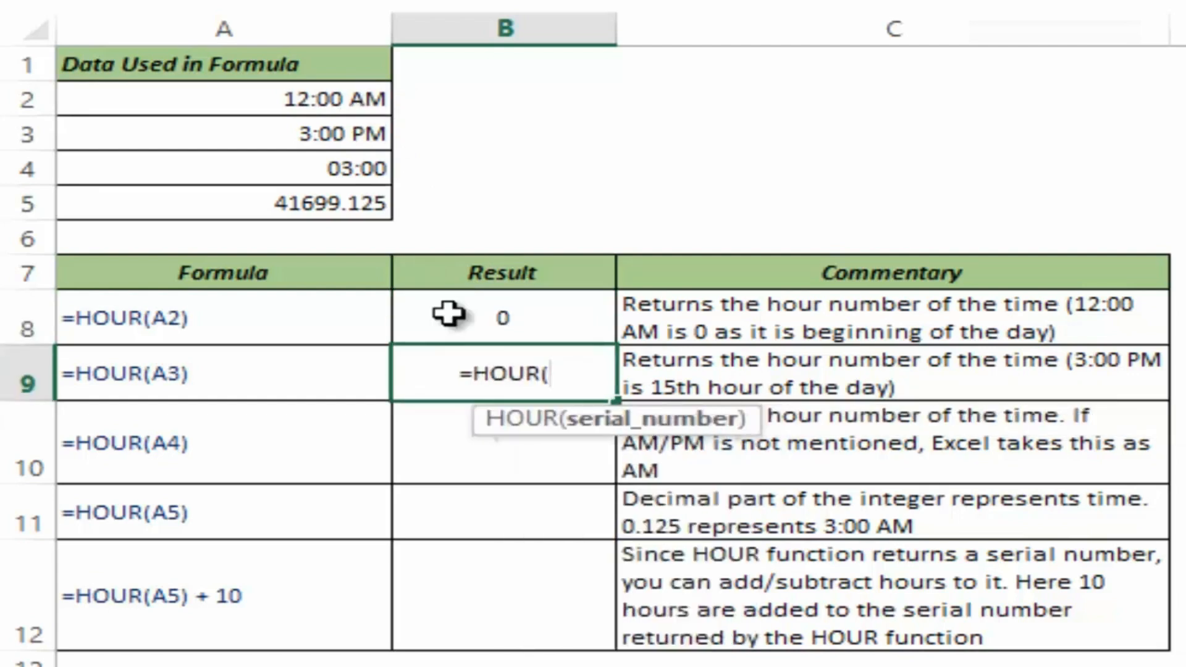
click(306, 142)
text())
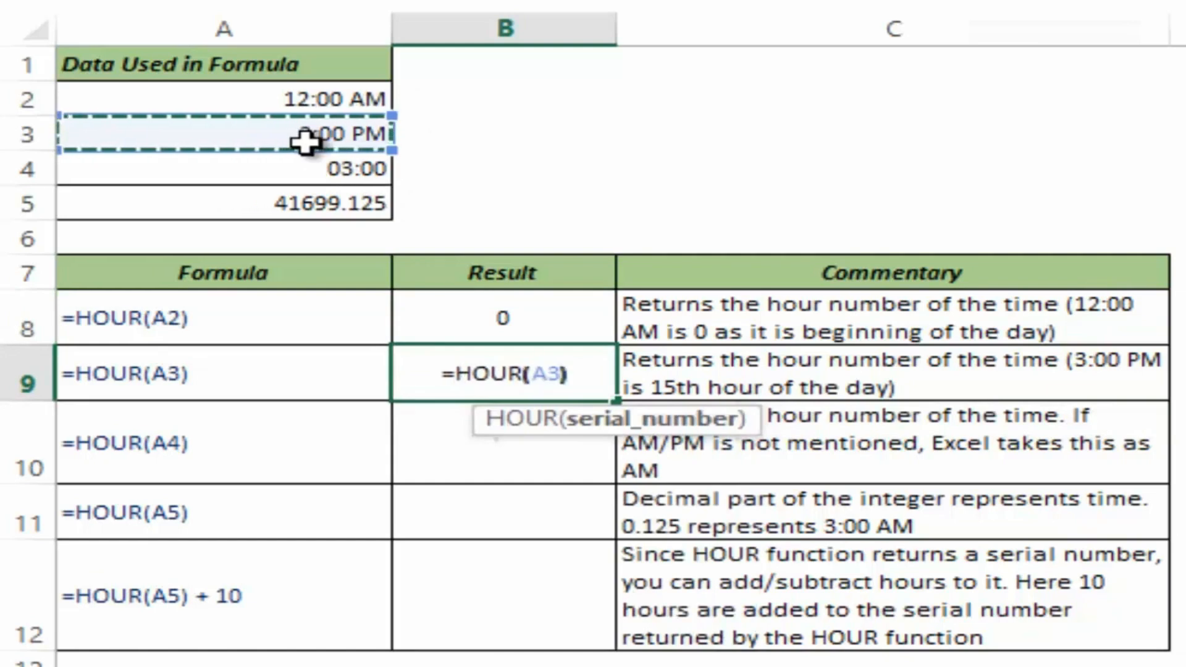
key(Return)
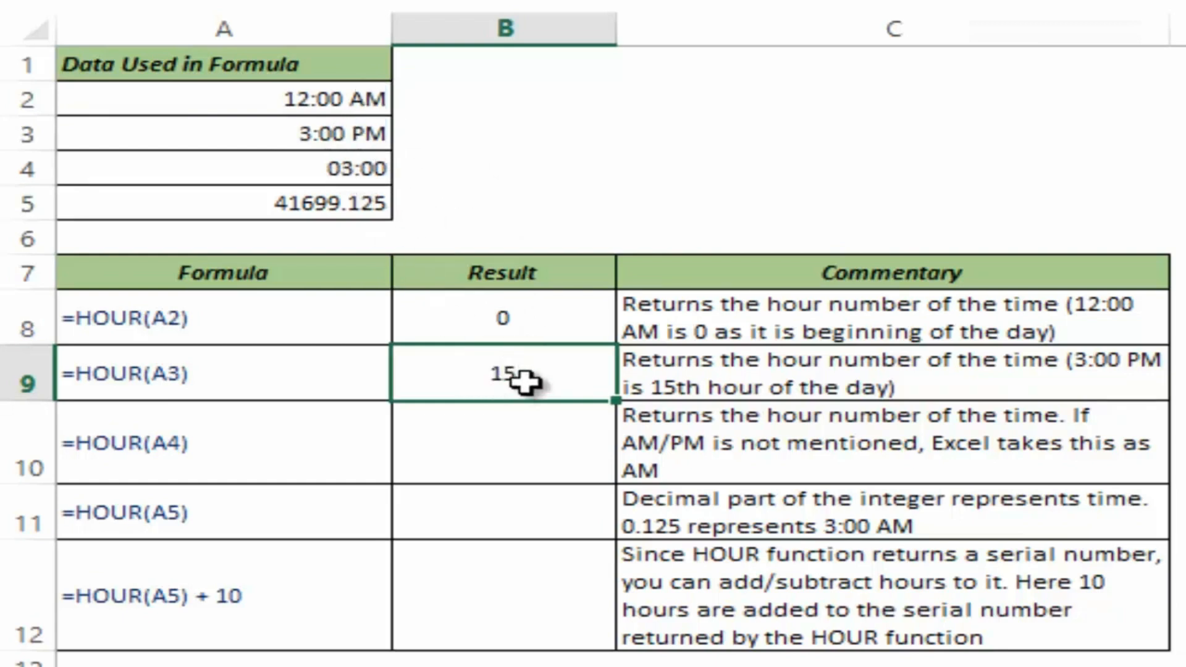
Enter the formula =HOUR(A4) in result cell B10 to extract the hour from the time without AM/PM.
click(506, 429)
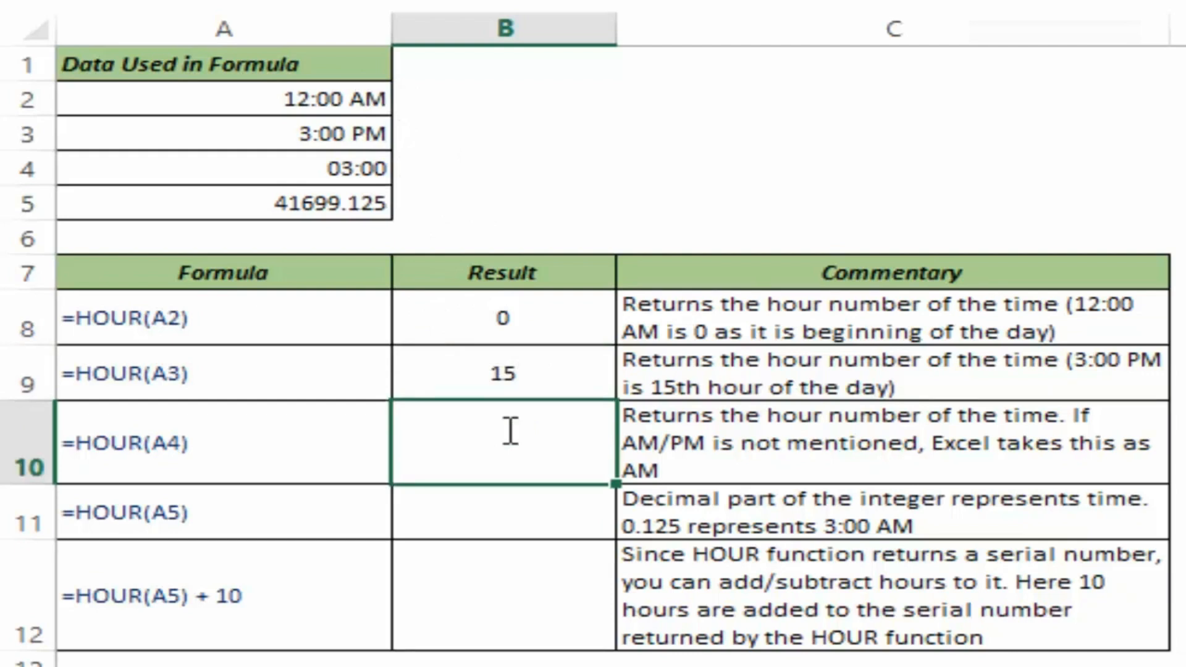
text(=hour()
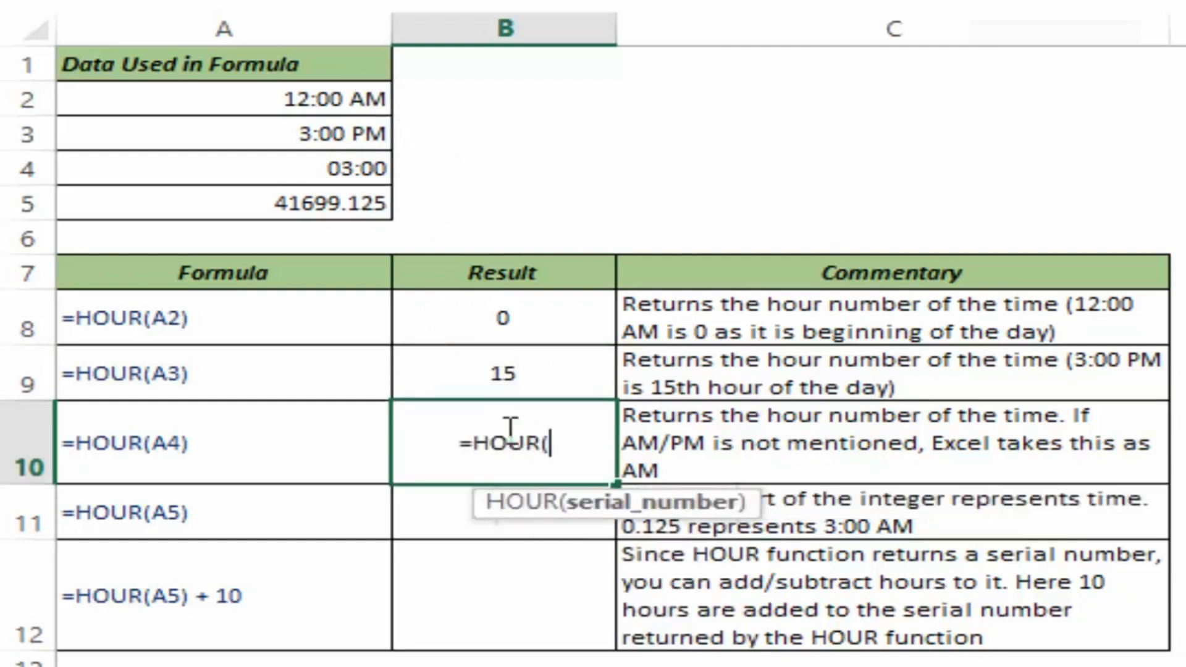
click(368, 165)
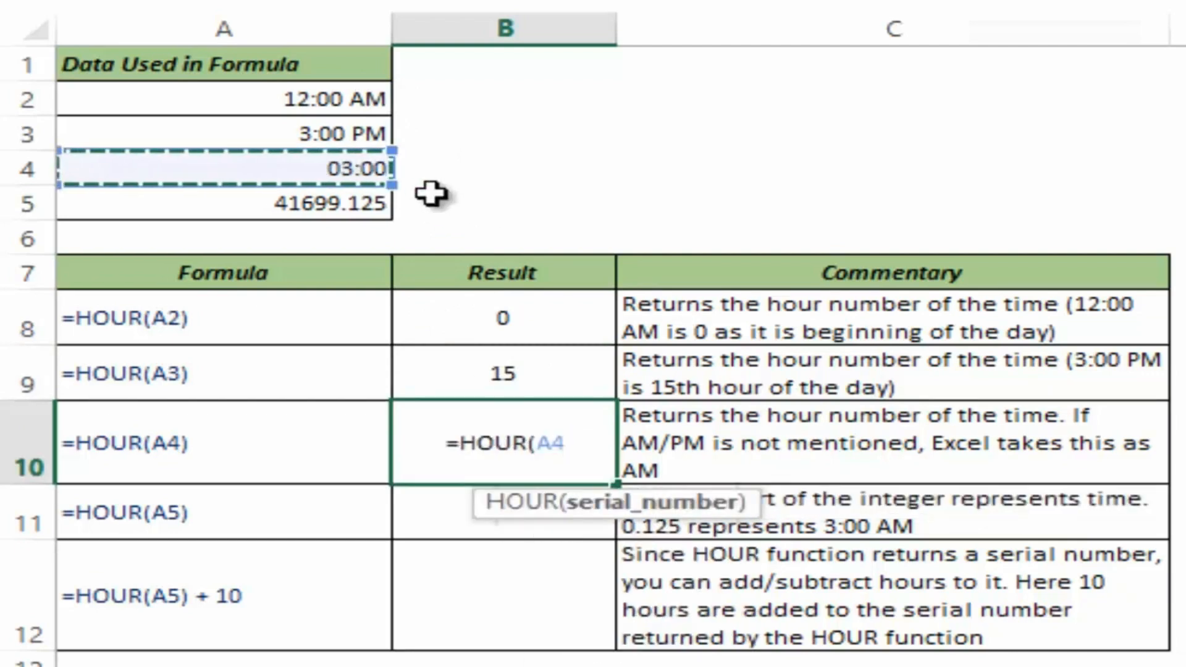
text())
key(ctrl+Return)
key(Up)
key(Down)
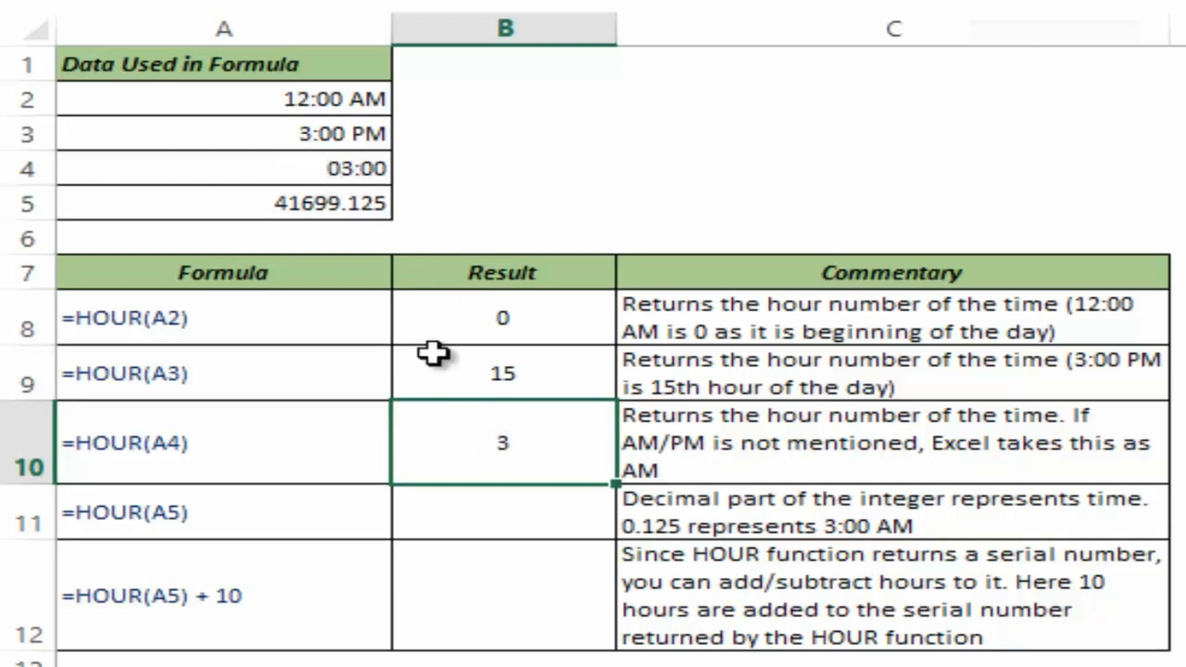
Enter the formula =HOUR(A5) in result cell B11 to extract the hour from the decimal serial number.
click(475, 501)
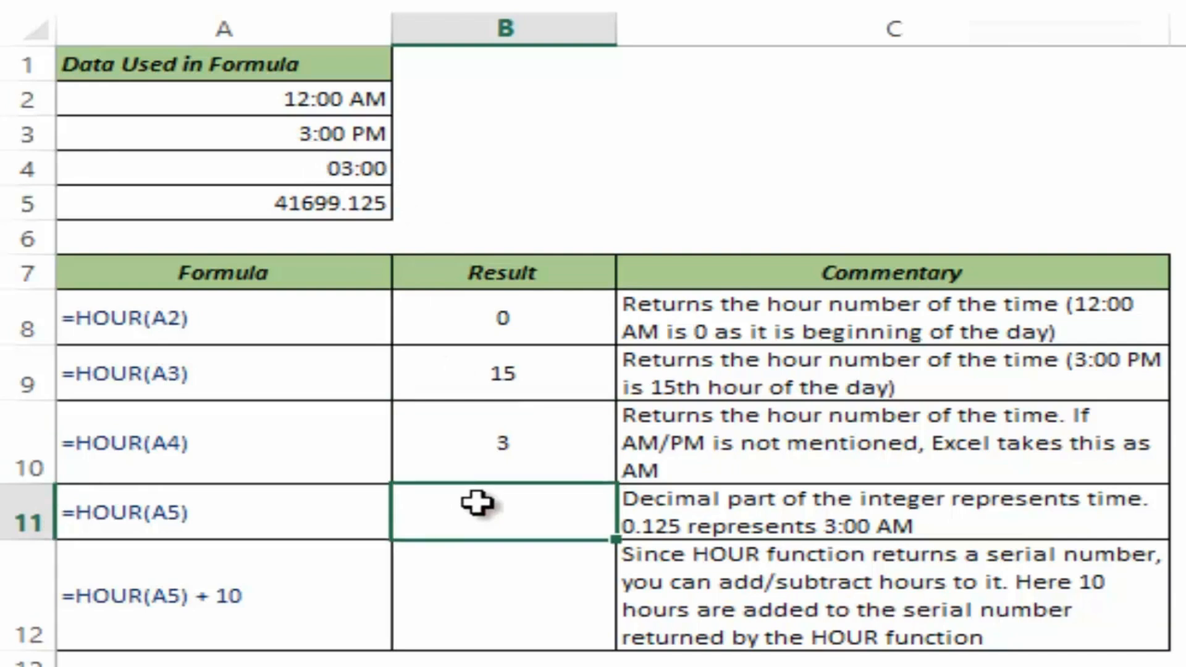
text(=hour)
key(Tab)
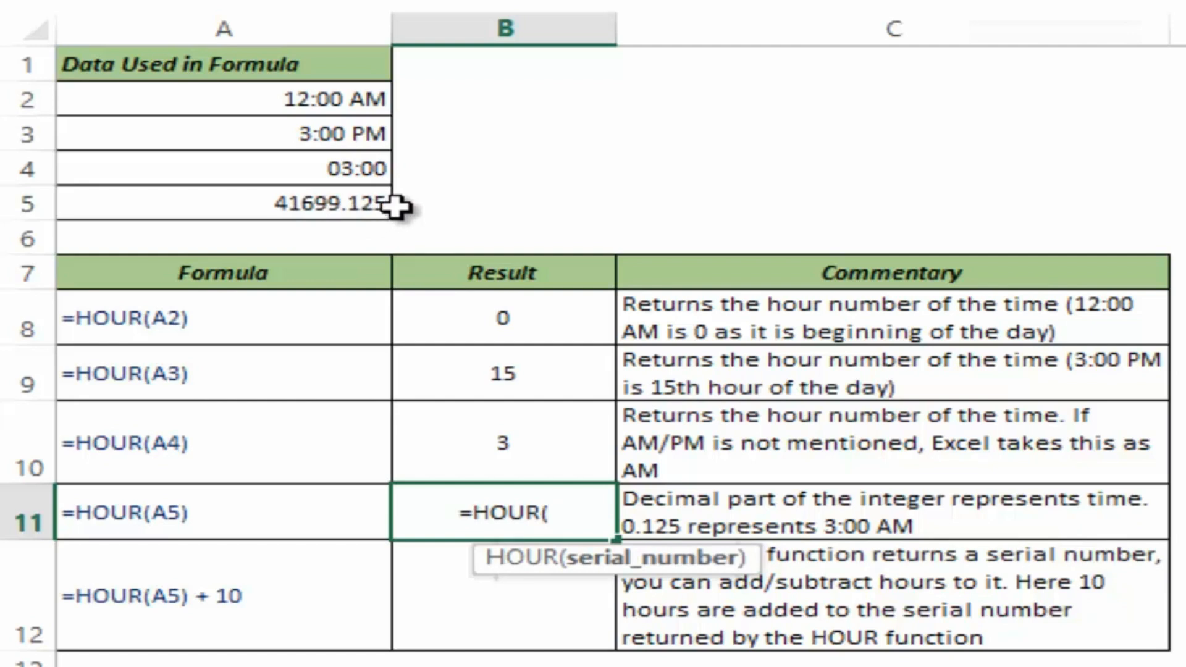
click(374, 204)
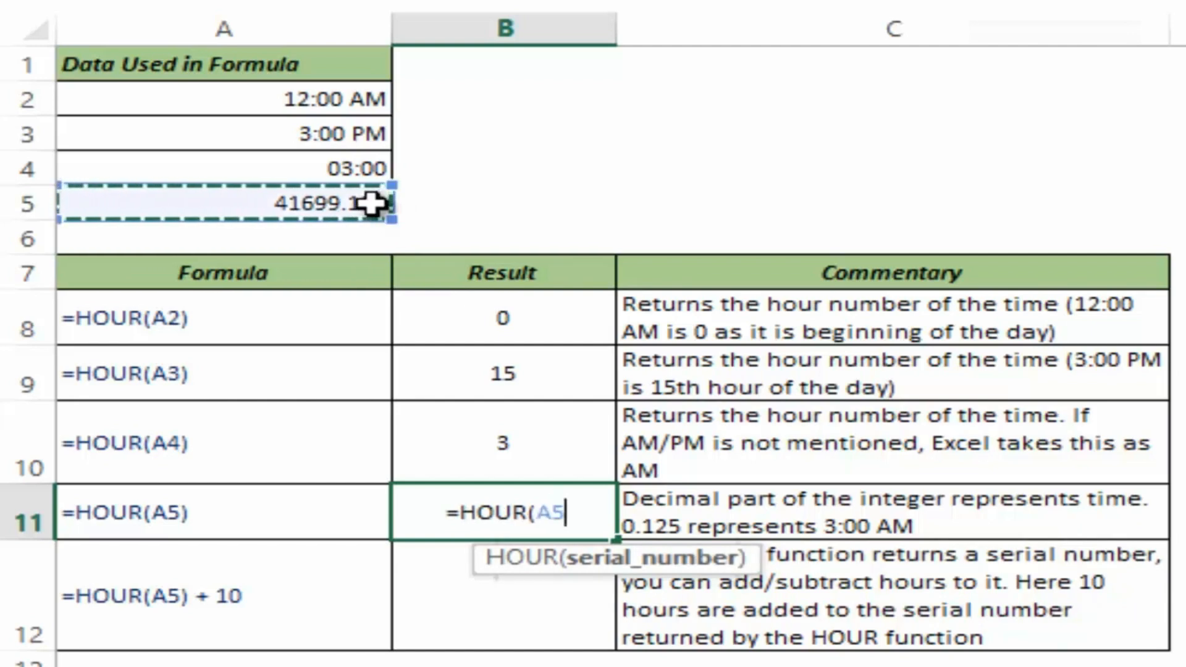
text())
key(ctrl+Return)
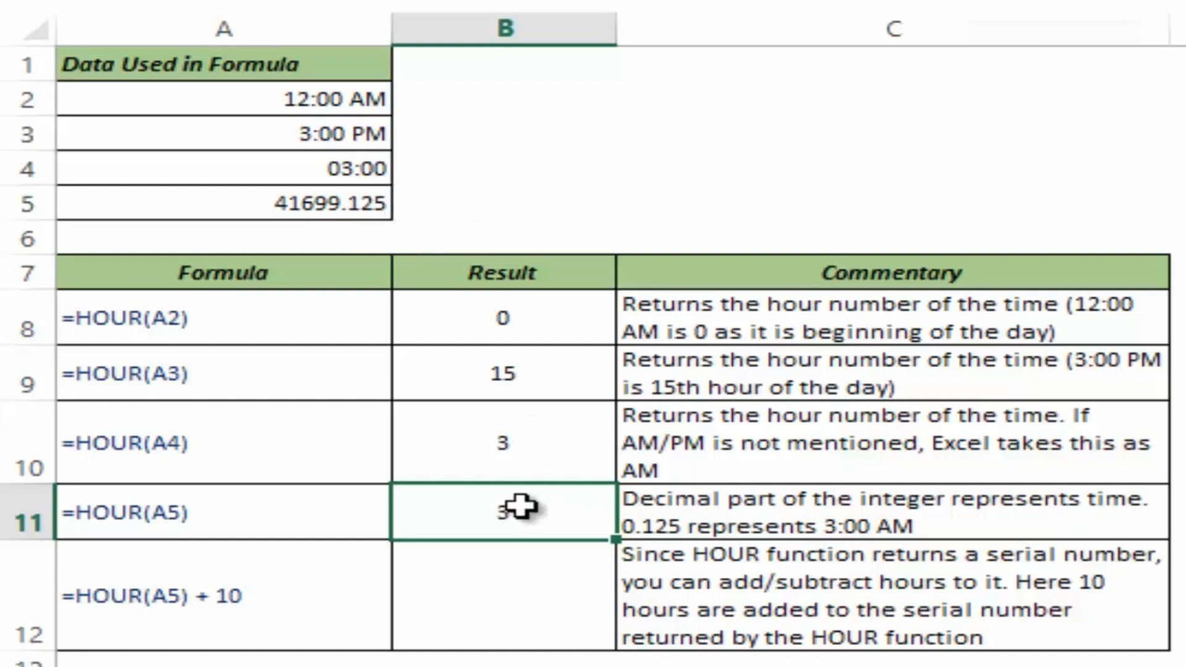
Change the serial number in data cell A5 to 41699.5.
click(371, 202)
double_click(370, 202)
key(BackSpace)
key(BackSpace)
key(BackSpace)
key(BackSpace)
text(.4)
key(Return)
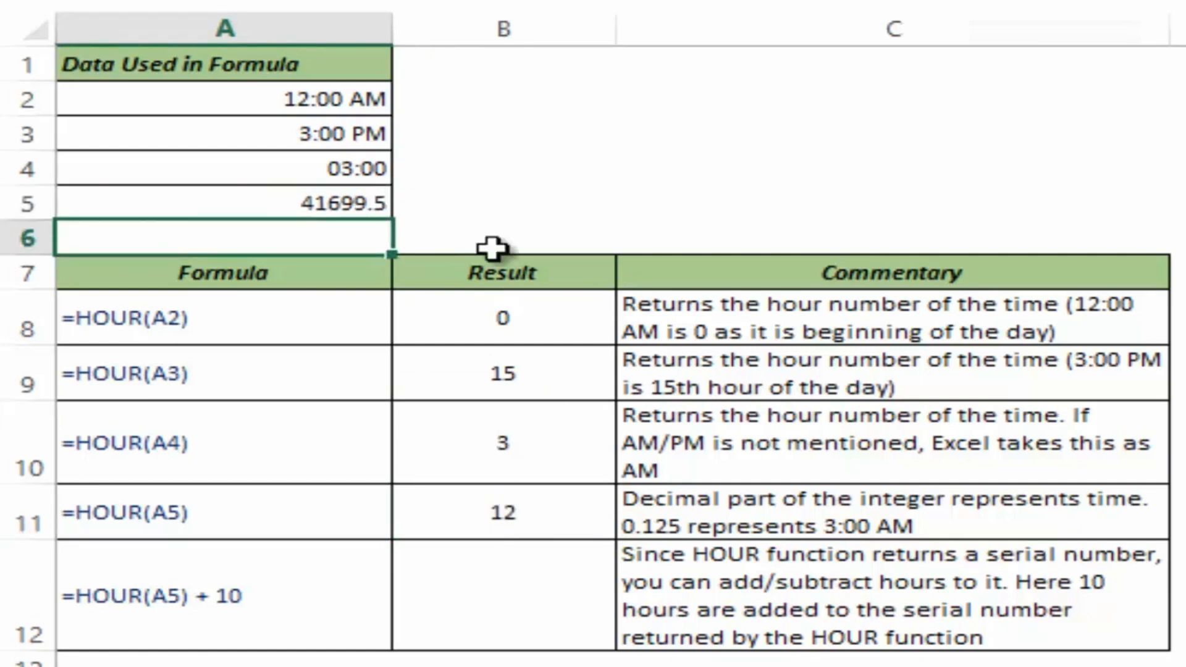
click(313, 209)
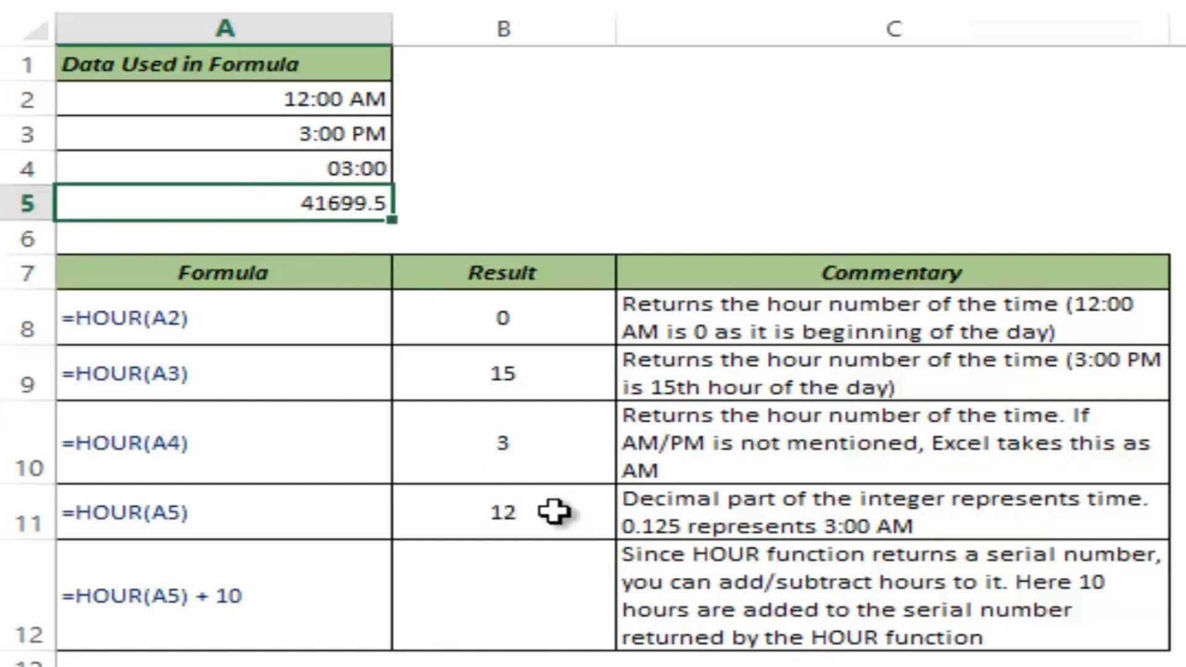
Enter the formula =HOUR(A5)+10 in result cell B12 to add 10 hours to the extracted hour.
click(539, 591)
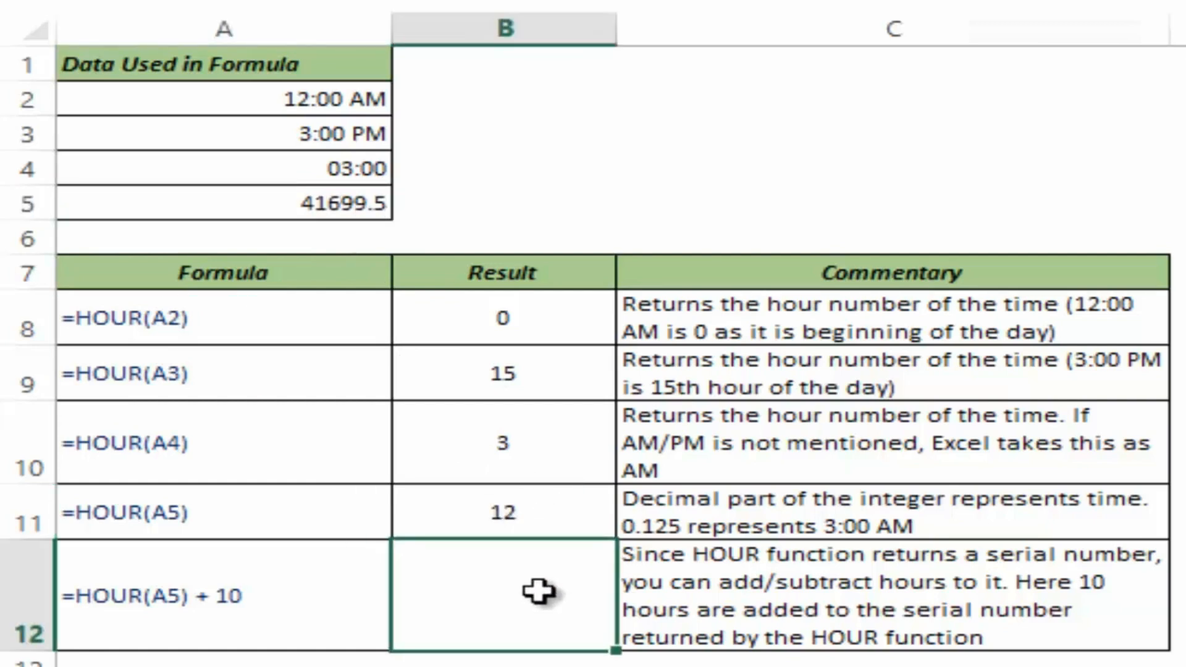
double_click(541, 591)
text(=hou)
key(Tab)
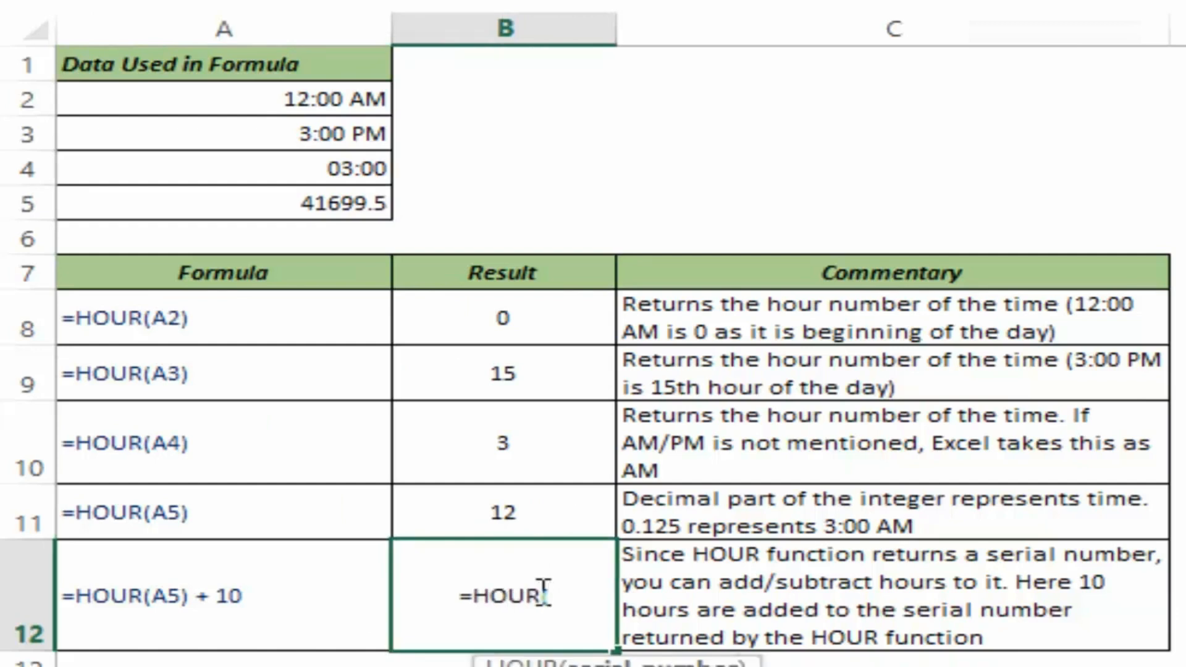
click(286, 203)
text()+)
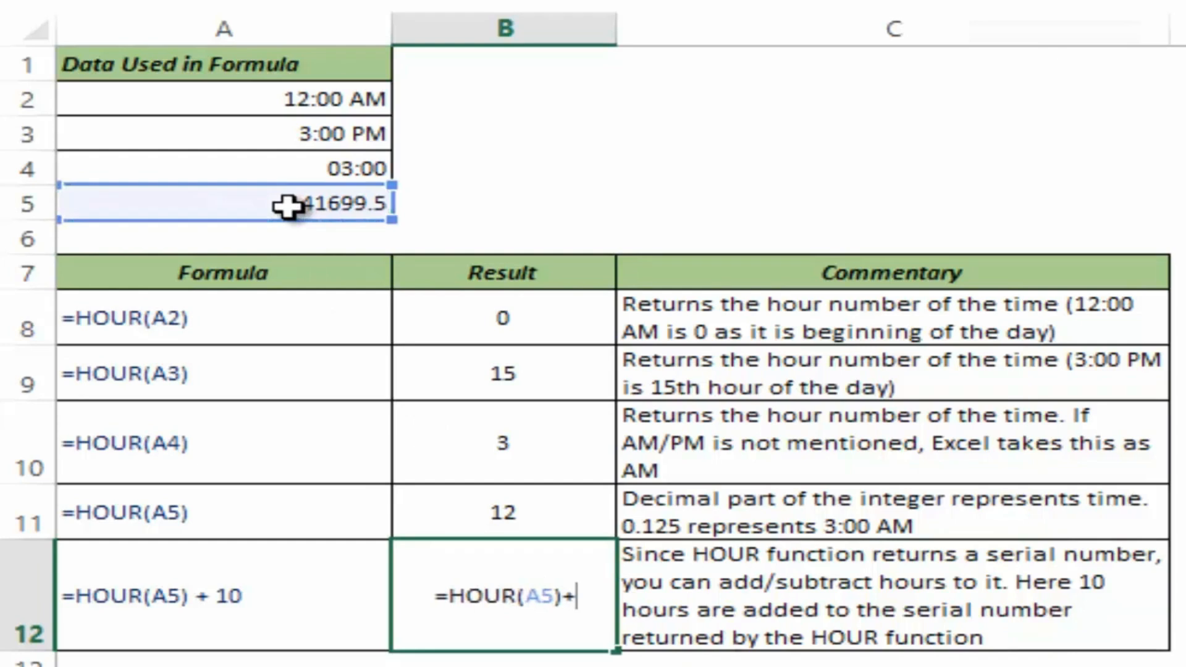
text(10)
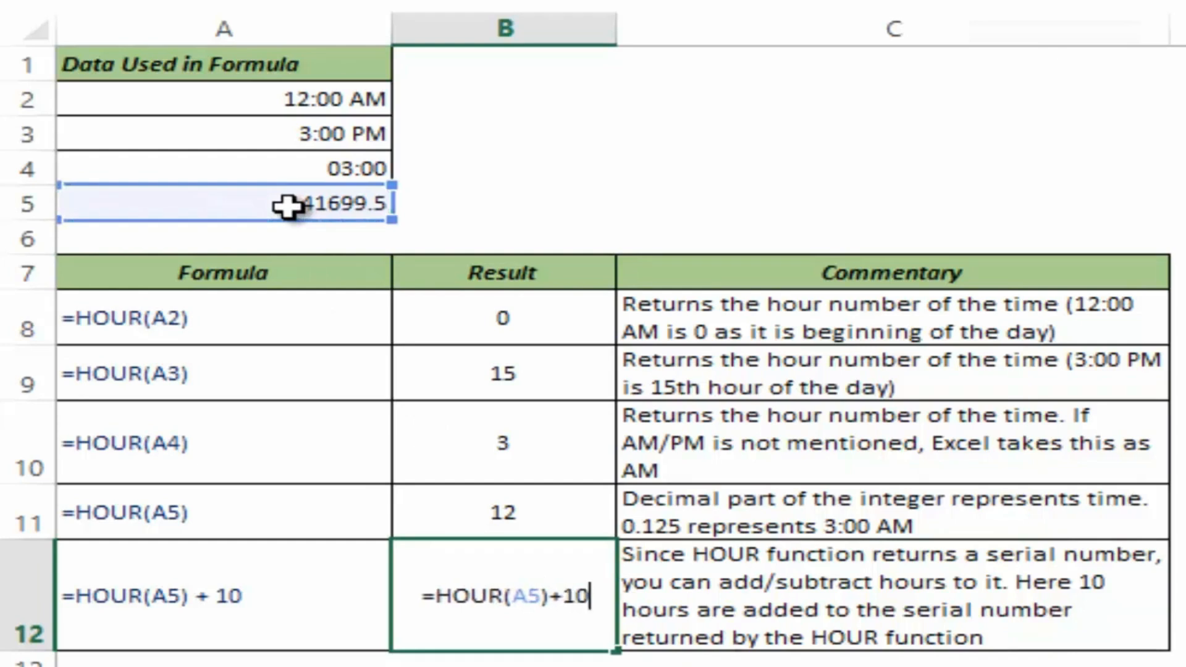
key(ctrl+Return)
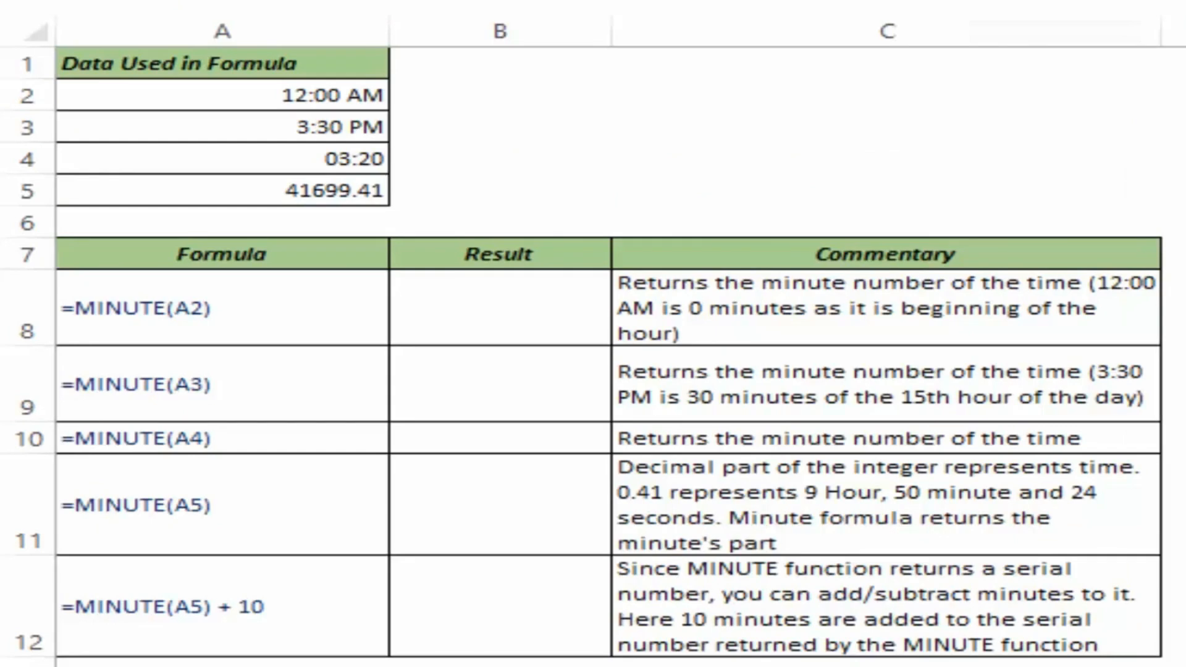
Enter the formula =MINUTE(A2) in result cell B8 to extract the minutes from the 12:00 AM time.
click(503, 330)
text(=mi)
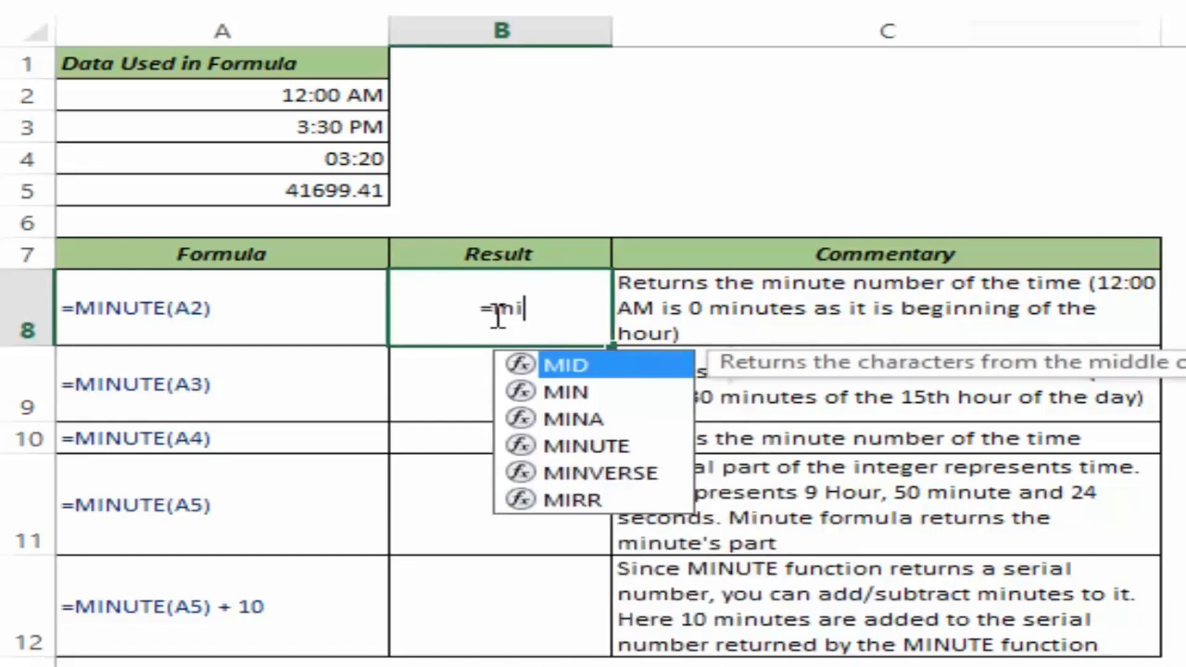
text(nu)
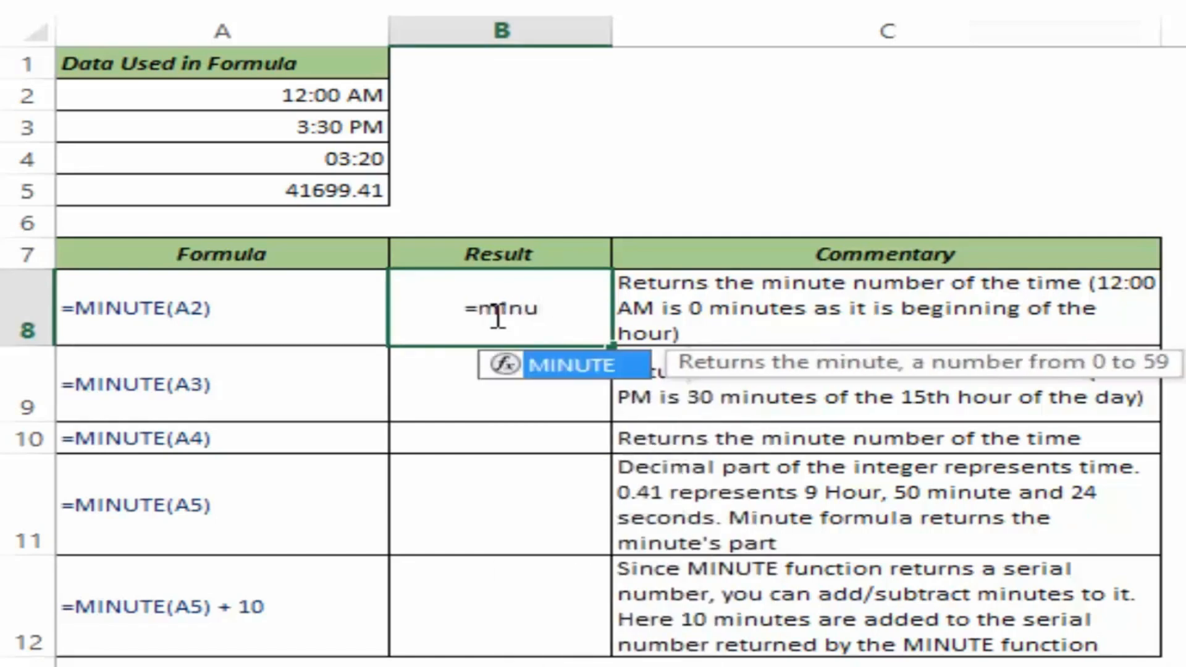
key(Tab)
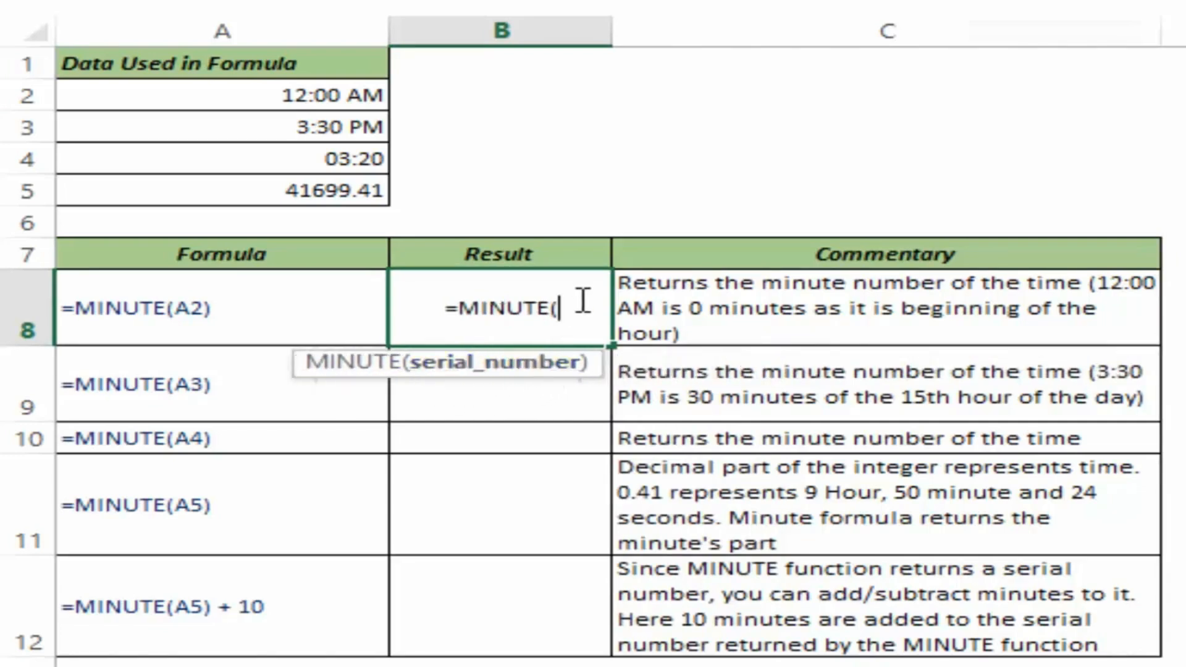
click(216, 95)
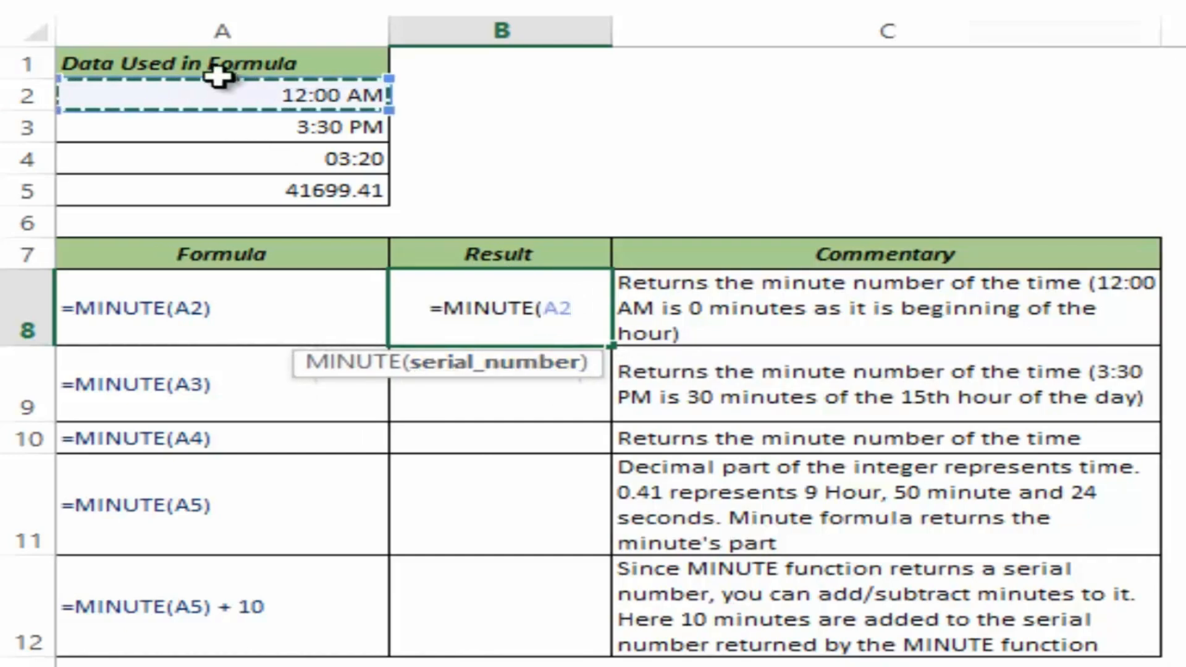
text())
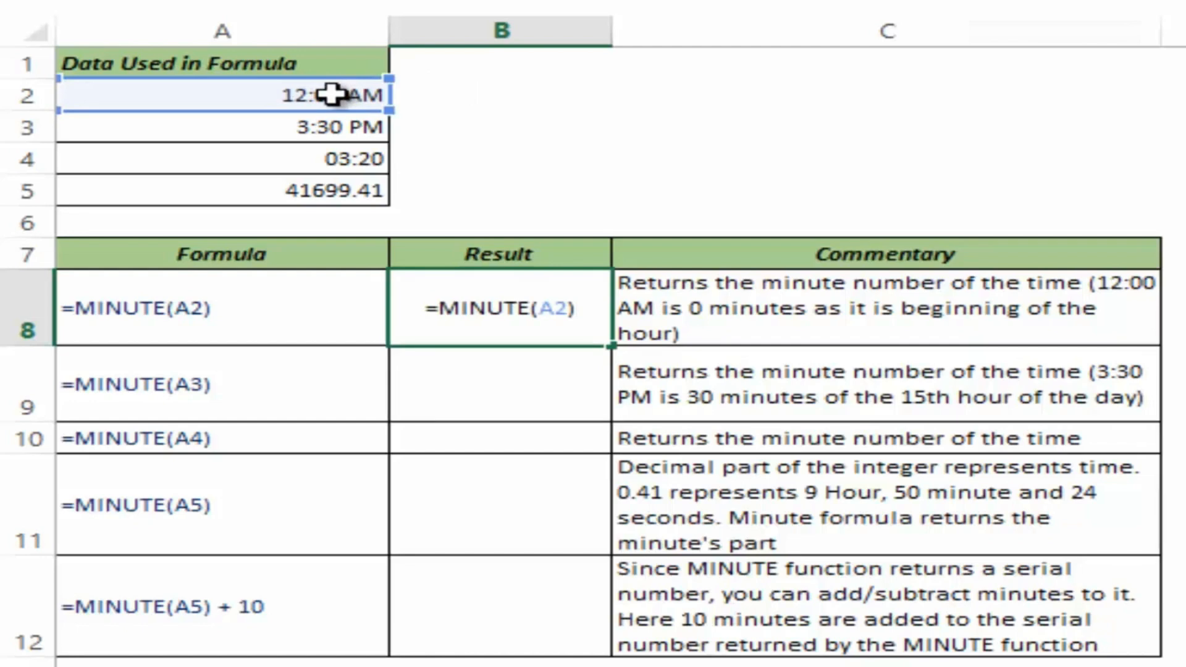
key(Return)
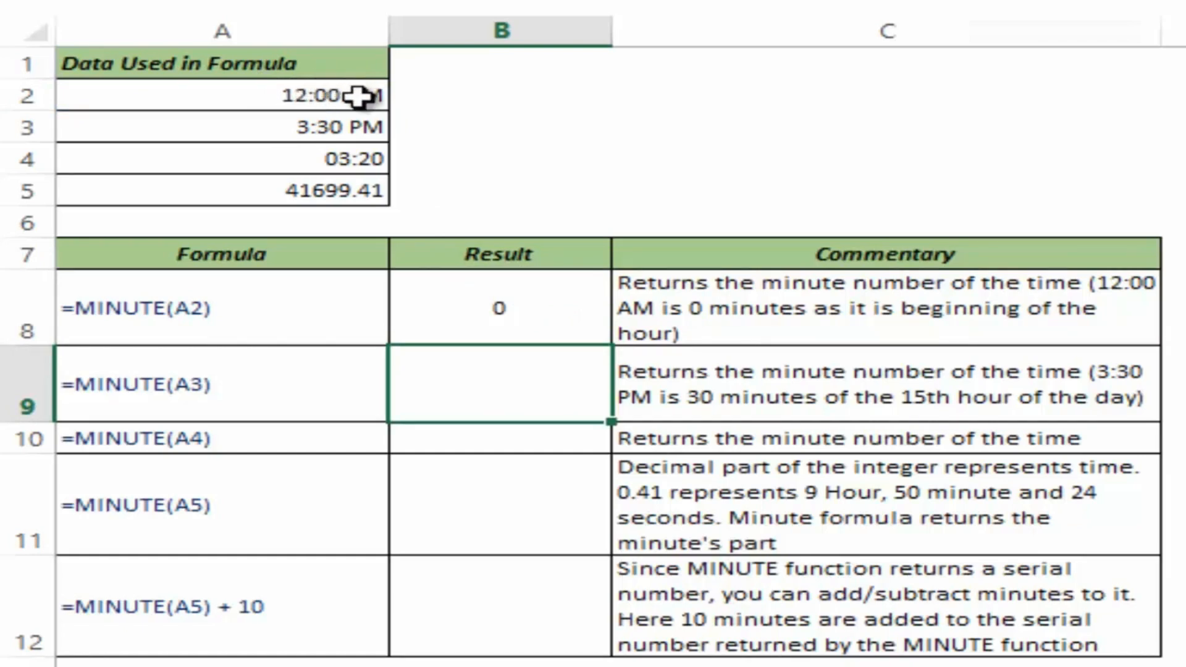
Enter the formula =MINUTE(A3) in result cell B9 to extract the minutes from the 3:30 PM time.
double_click(553, 379)
text(=minut)
key(Tab)
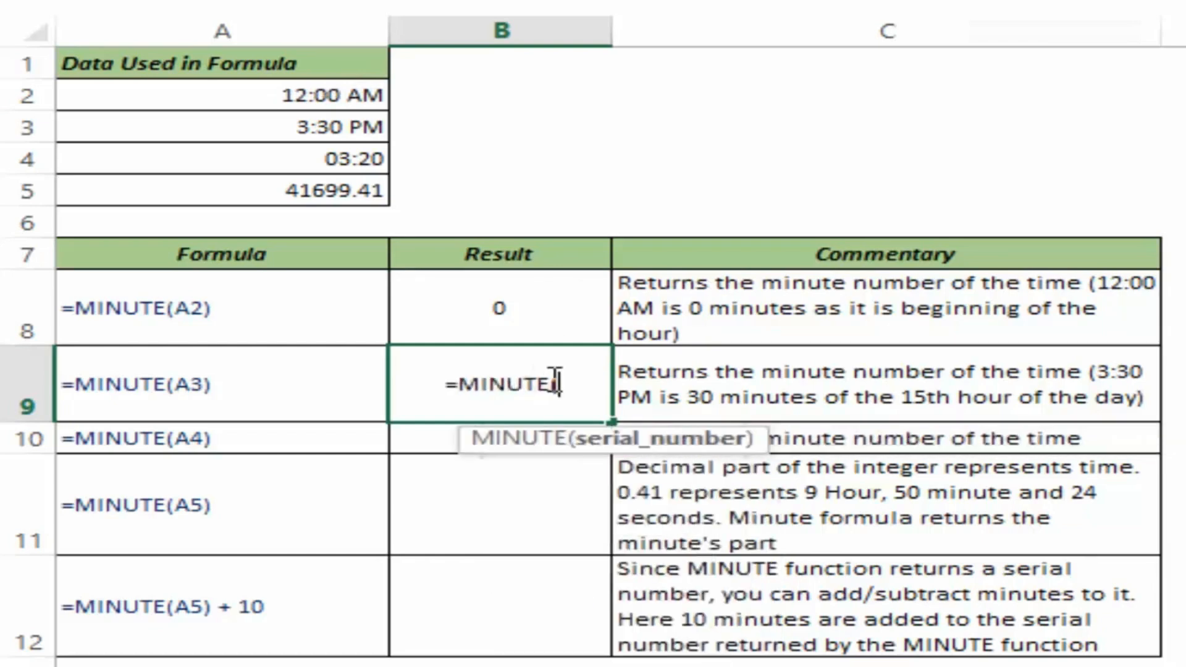
click(312, 126)
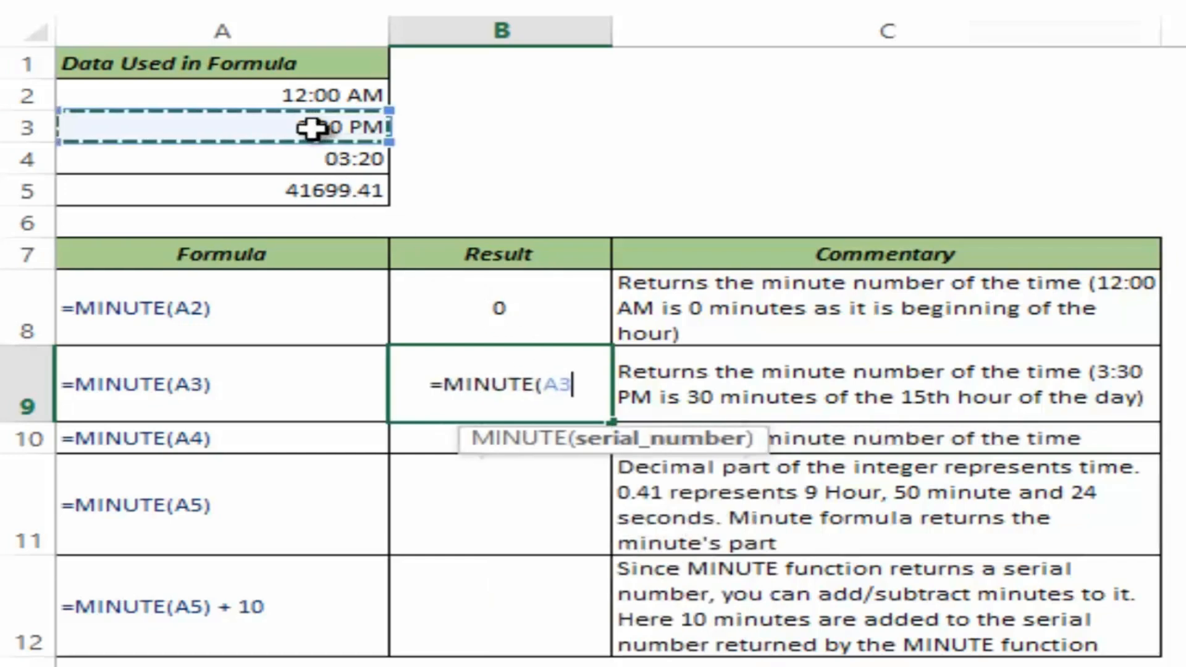
text())
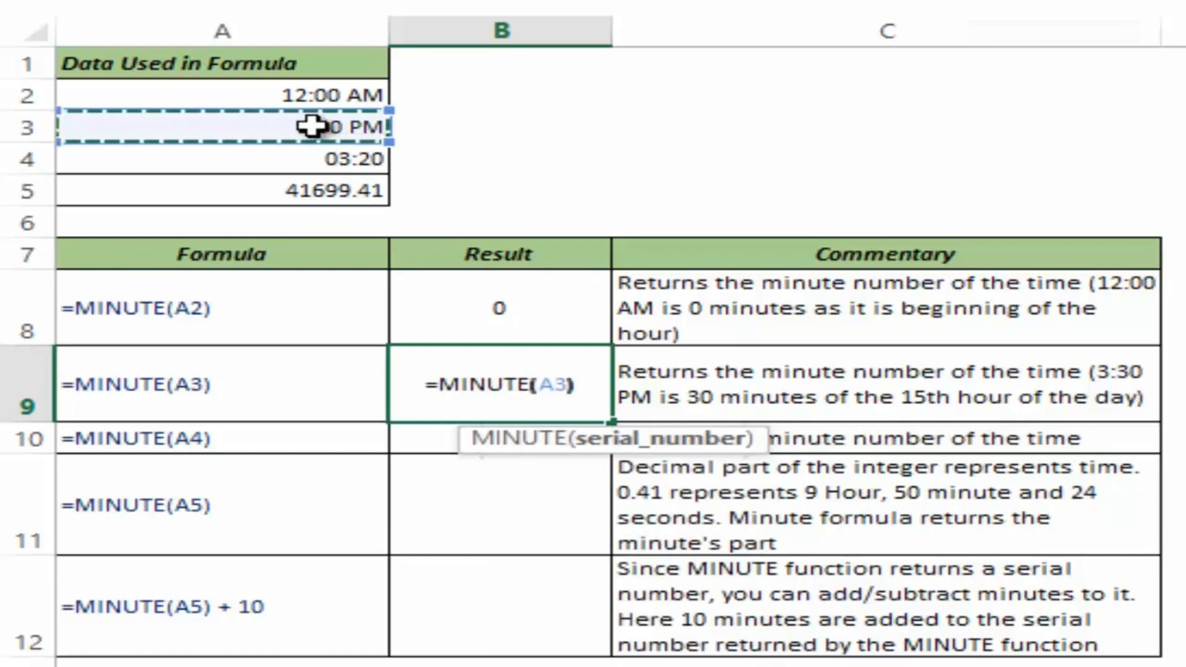
key(ctrl+Return)
key(Up)
key(Down)
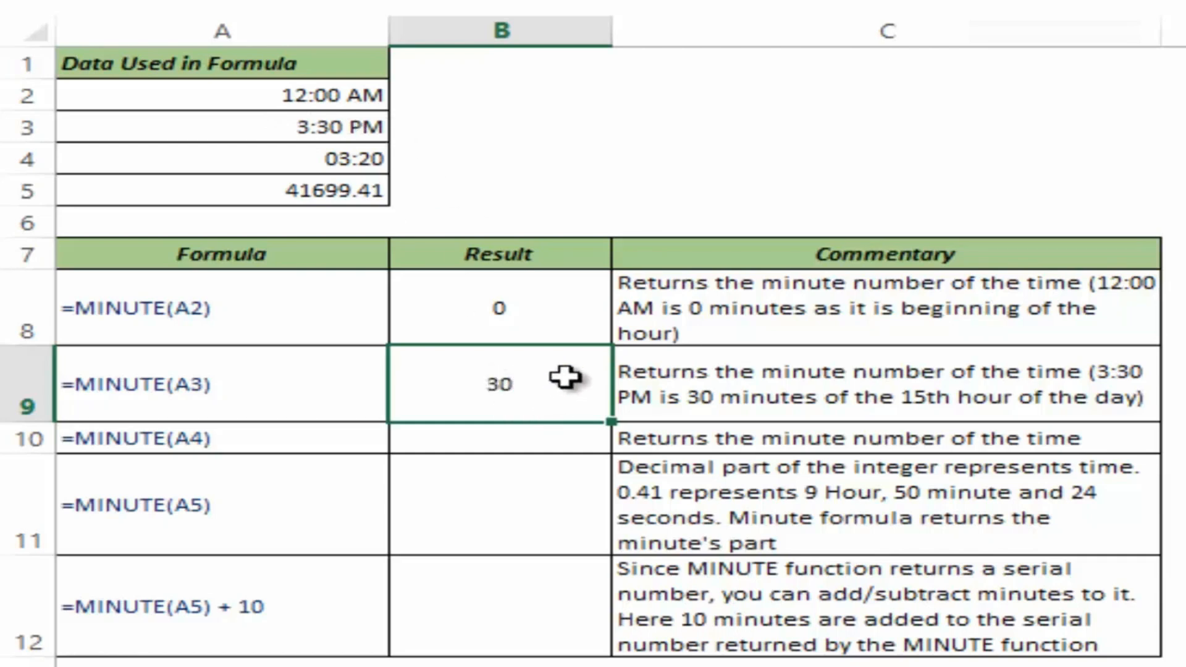
Enter the formula =MINUTE(A4) in result cell B10 to extract the minutes from the 03:20 time.
double_click(522, 434)
text(=minu)
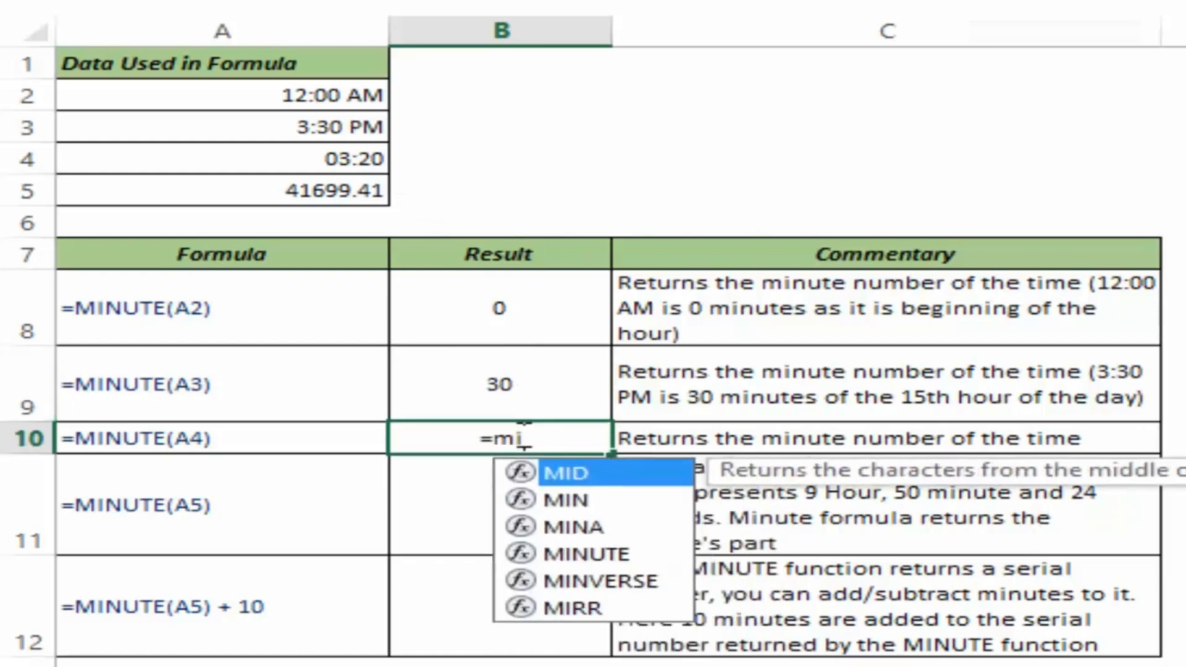
key(Tab)
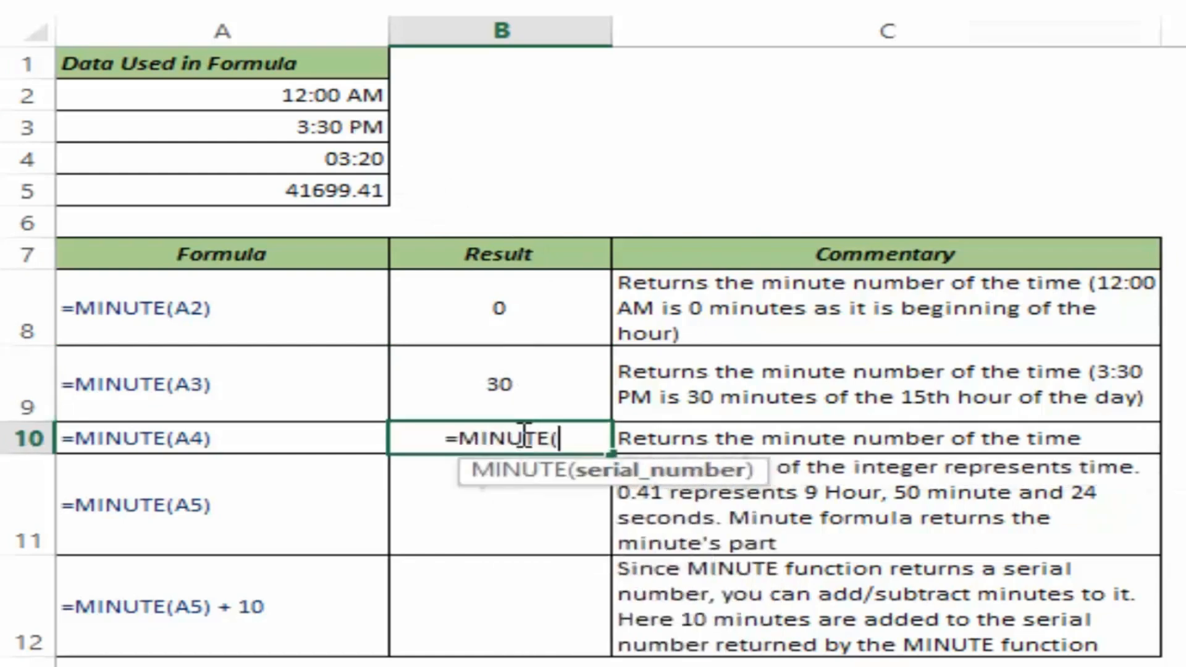
click(262, 156)
text())
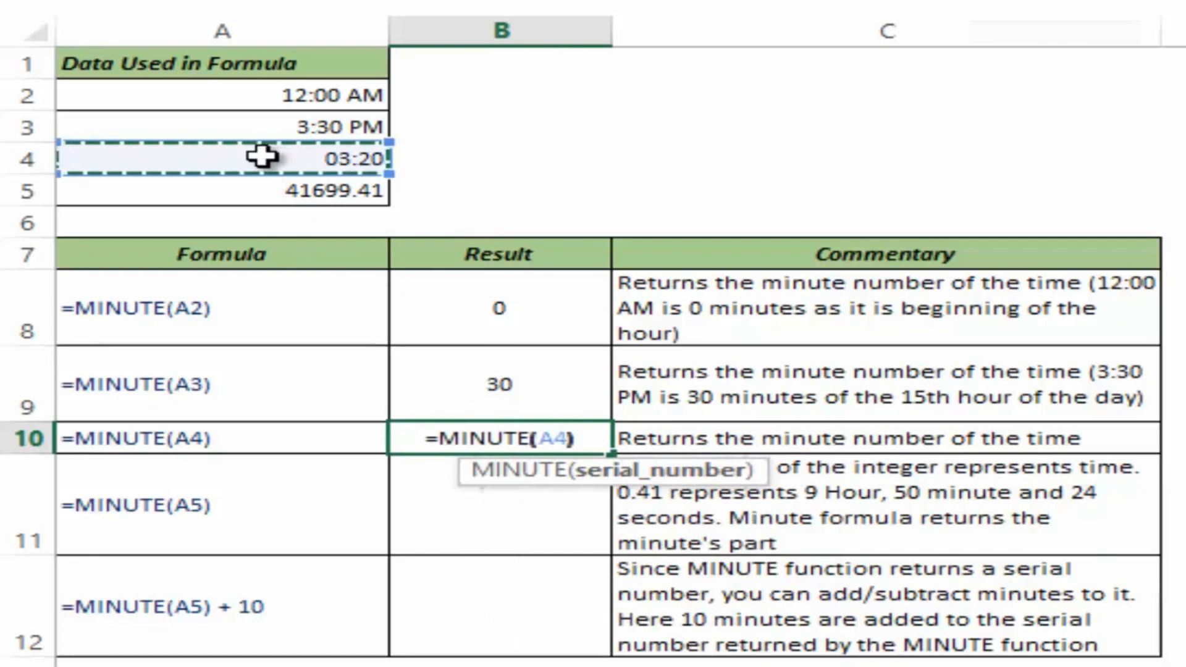
key(ctrl+Return)
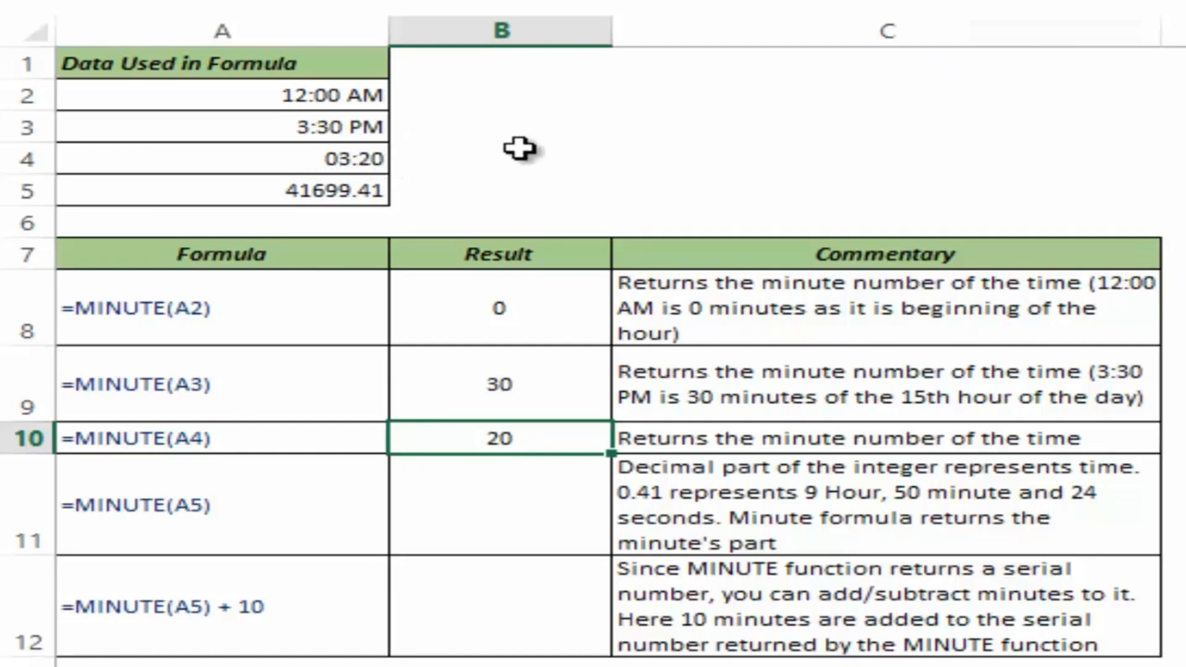
Enter the formula =MINUTE(A5) in result cell B11 to extract the minutes from the decimal serial number.
click(500, 494)
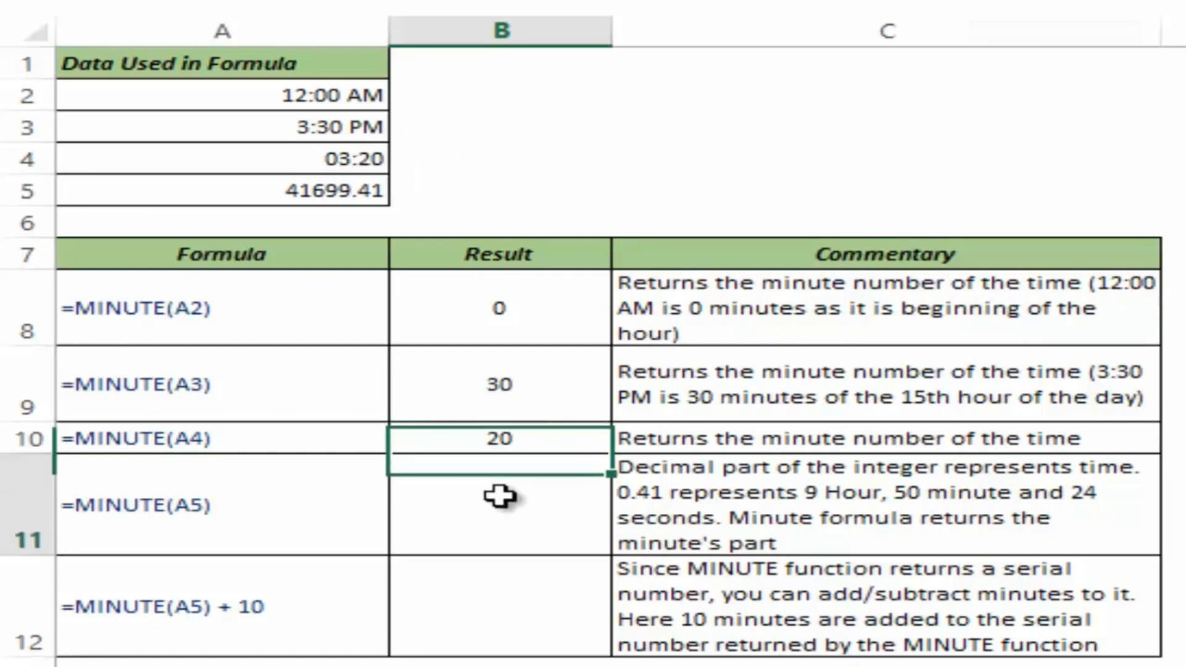
double_click(507, 507)
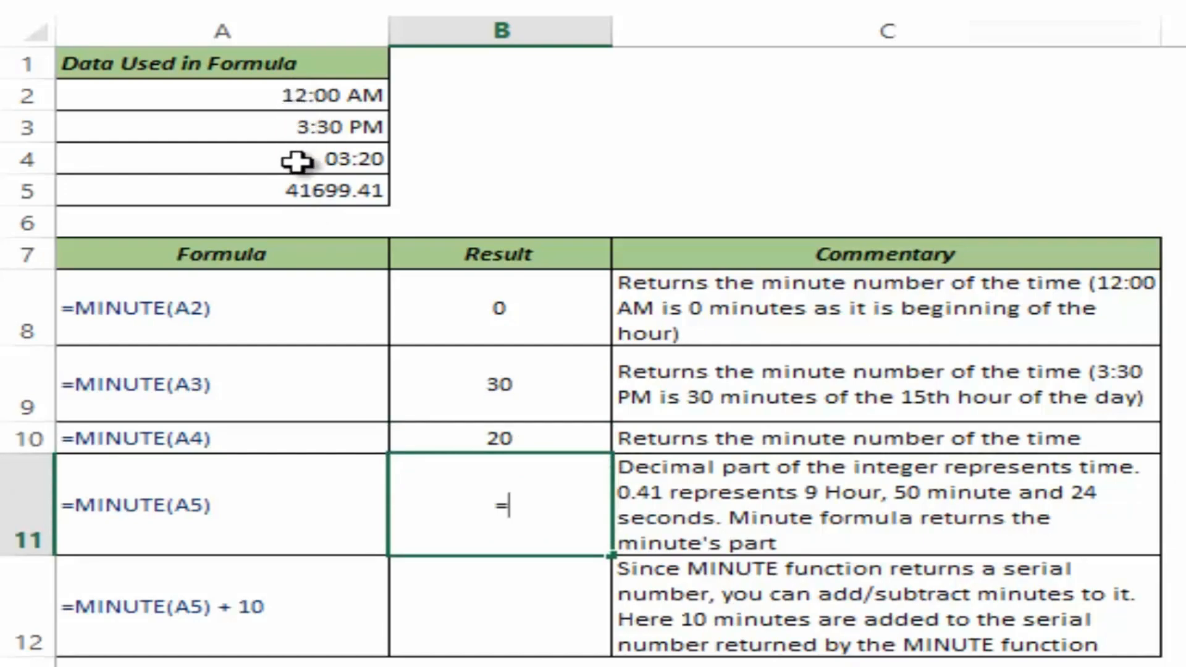
text(=minut)
key(Tab)
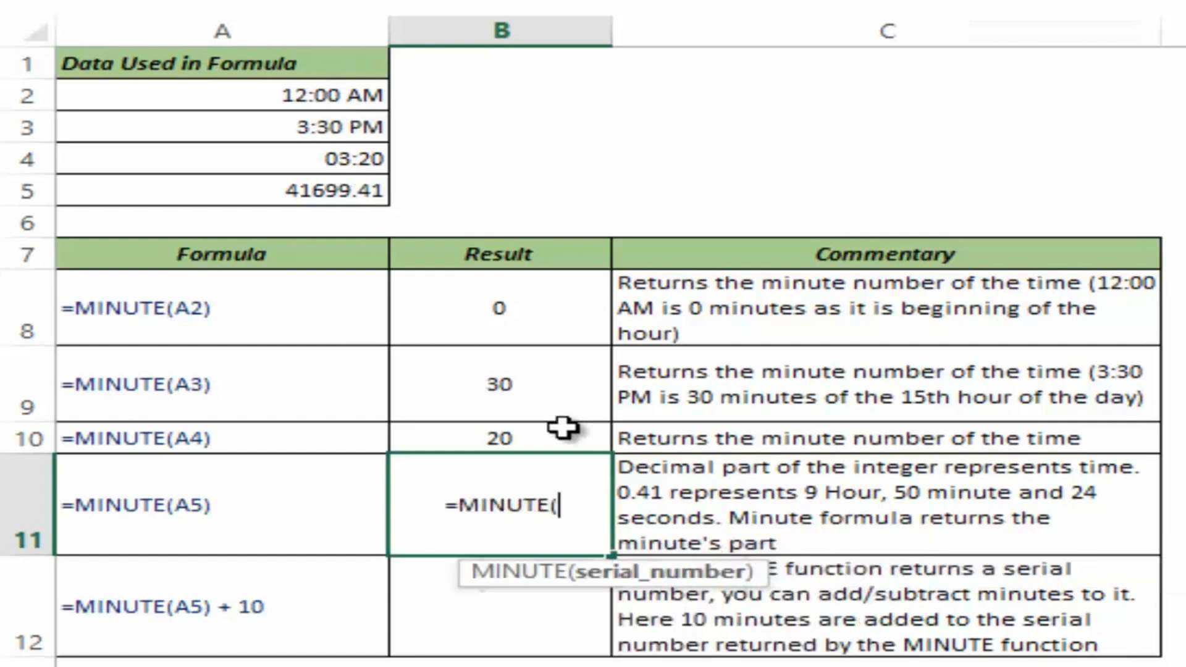
click(214, 192)
text())
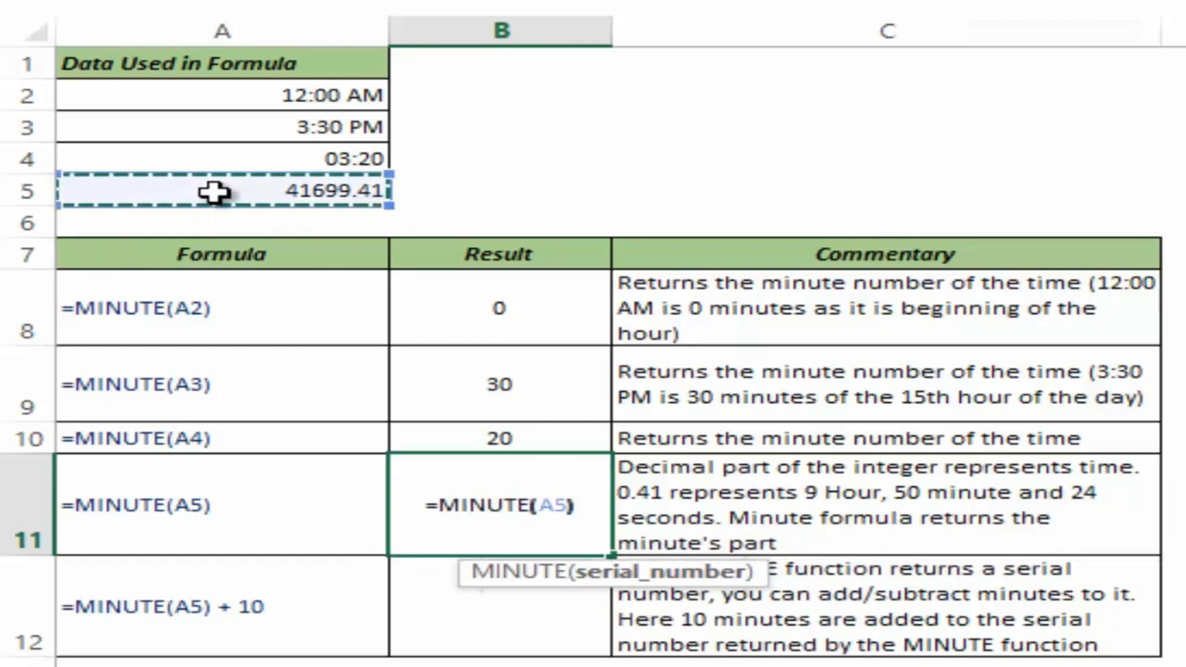
key(ctrl+Return)
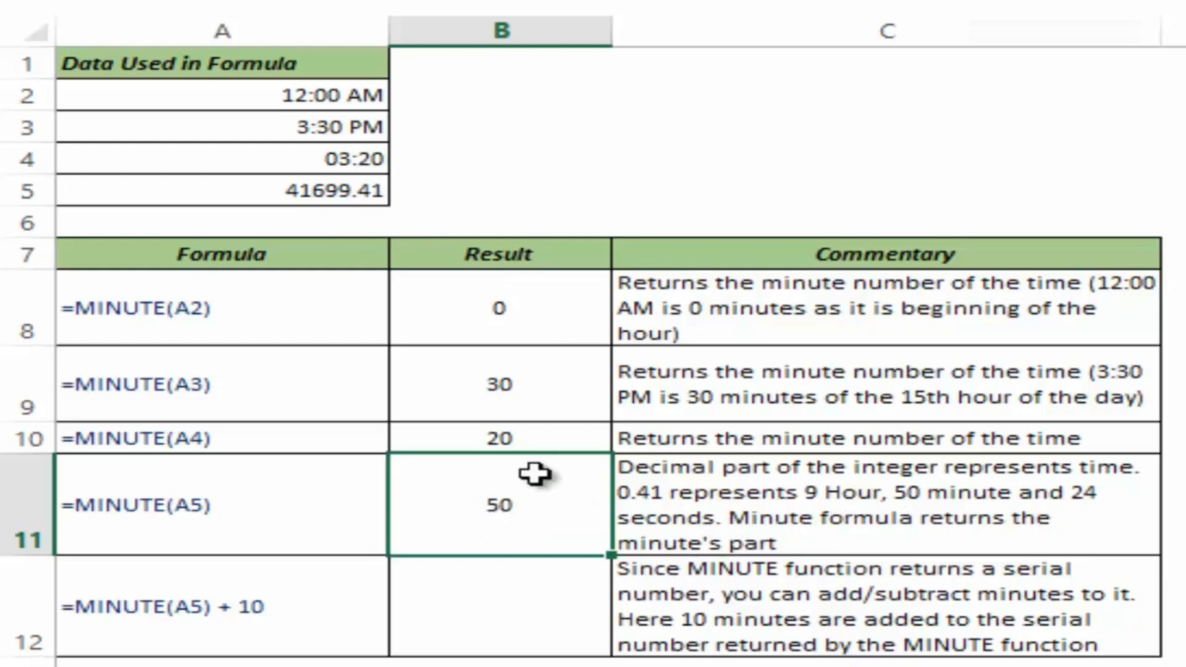
Enter the formula =MINUTE(A5)+10 in result cell B12 to add 10 minutes to the extracted minutes.
click(526, 613)
double_click(526, 613)
text(=minu)
key(Tab)
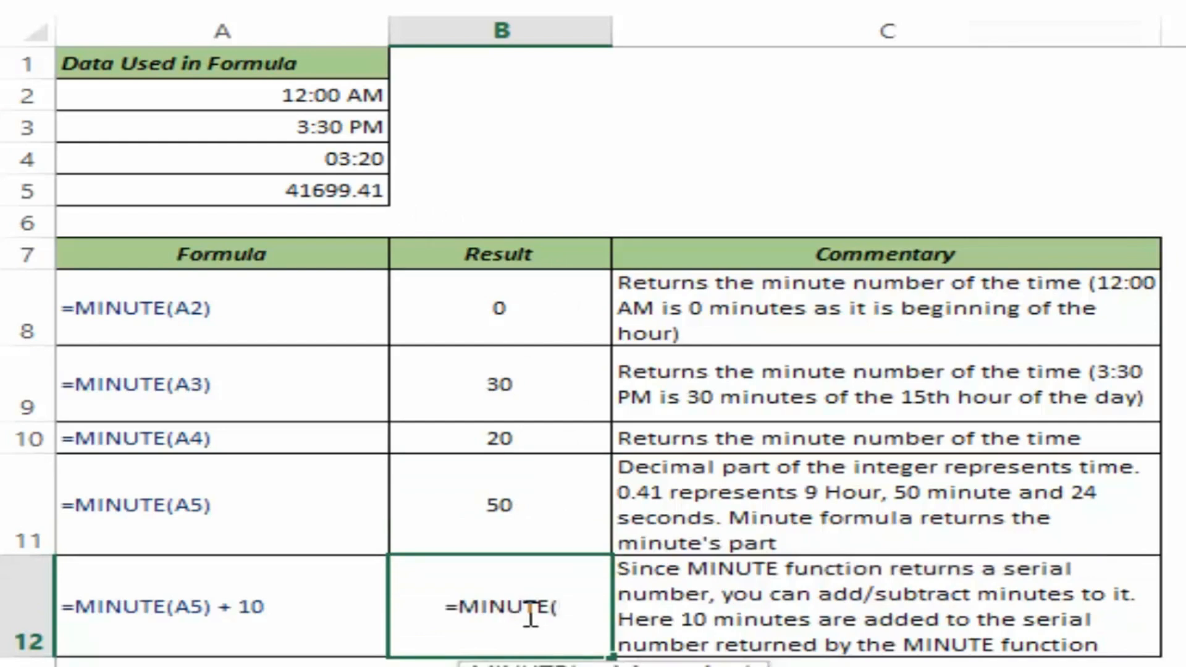
click(331, 194)
text())
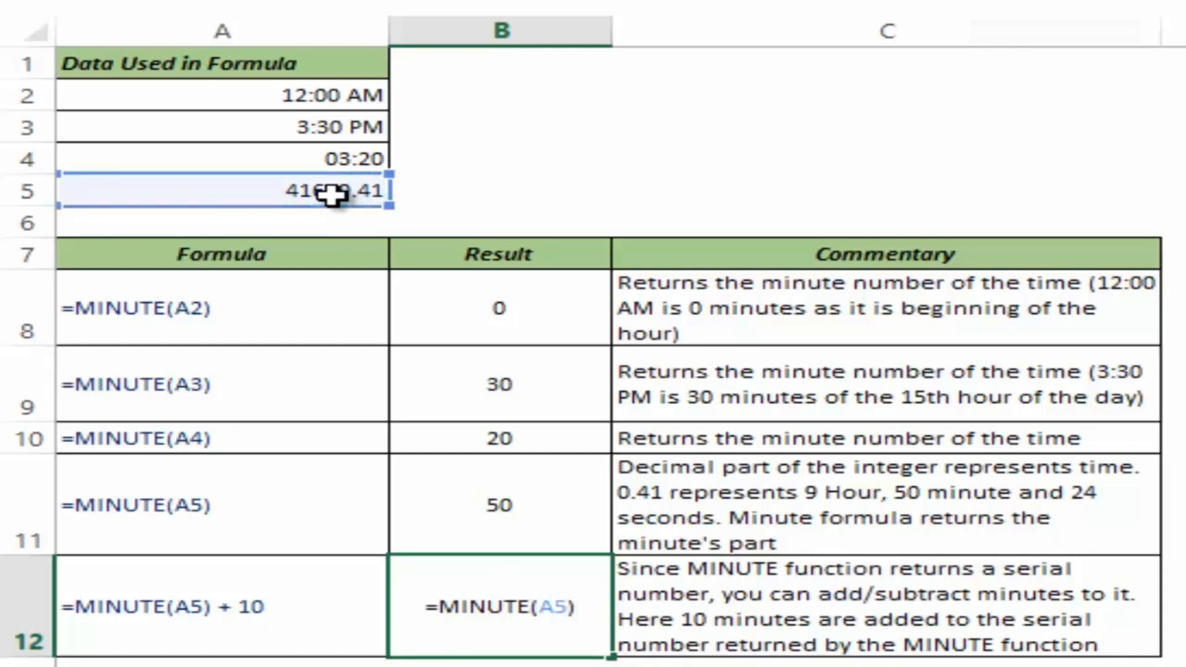
text(+10)
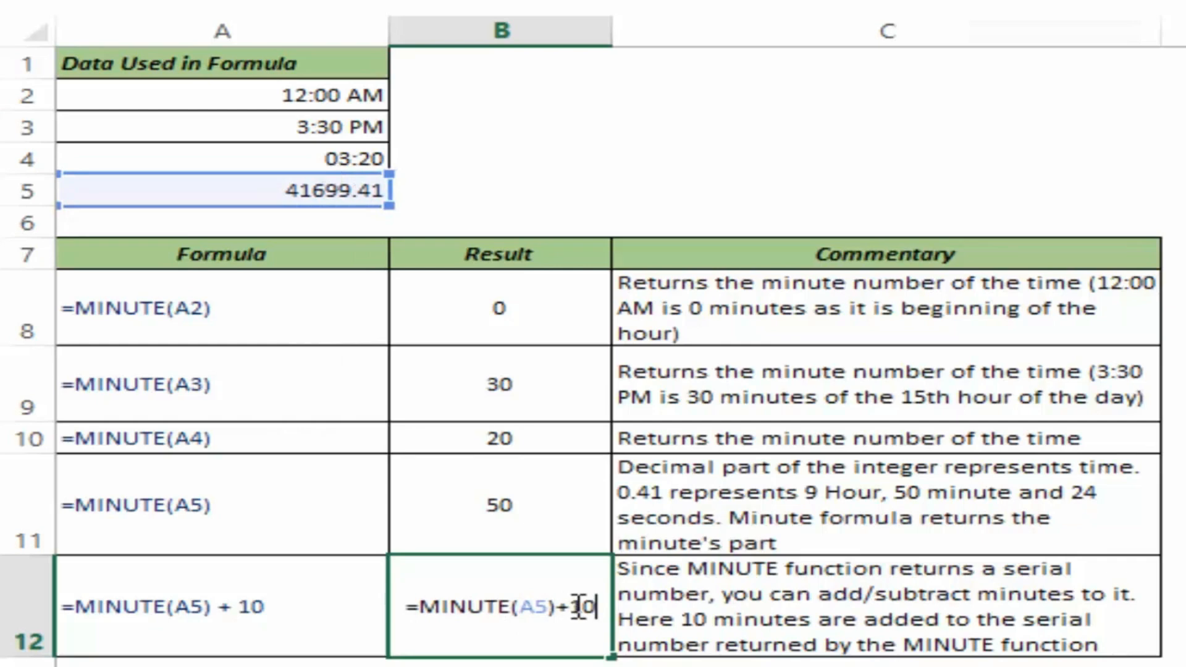
key(ctrl+Return)
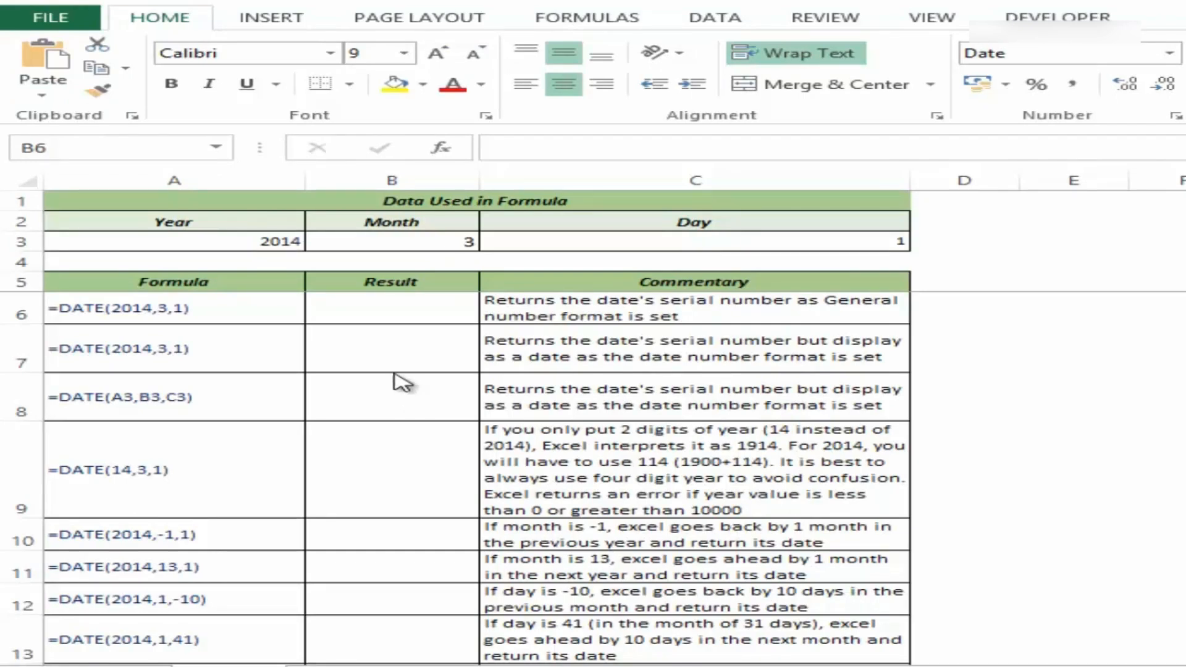
Enter the formula =DATE(2014,3,1) in result cell B6 and set that cell's number format to General.
click(391, 321)
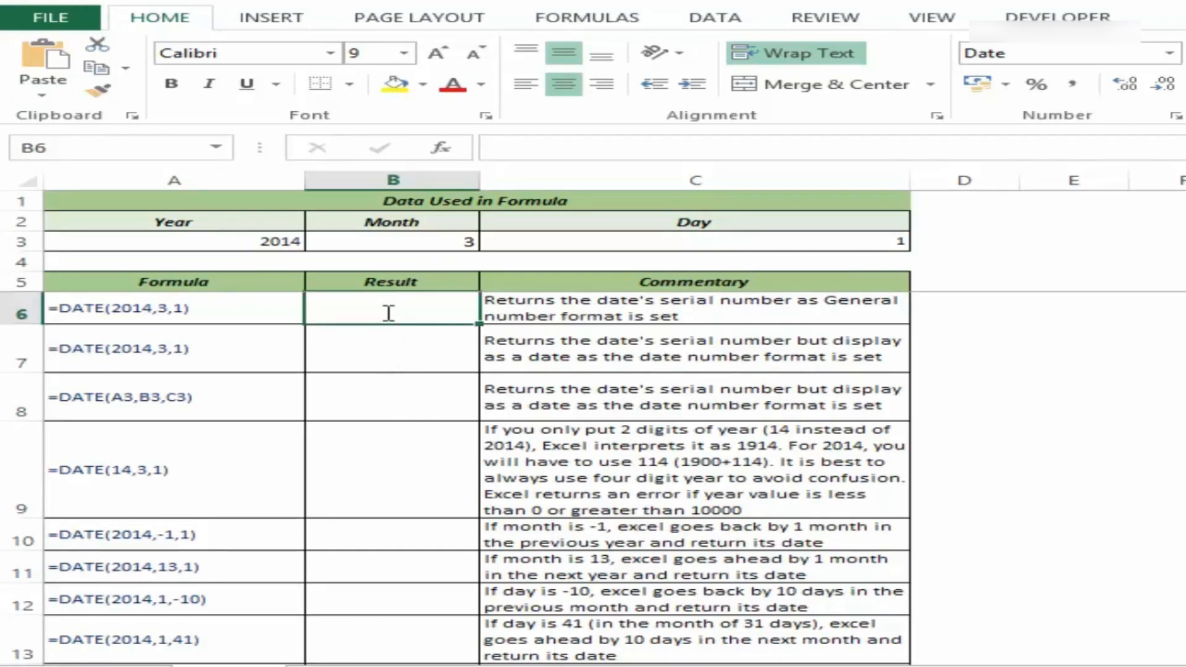
text(=date)
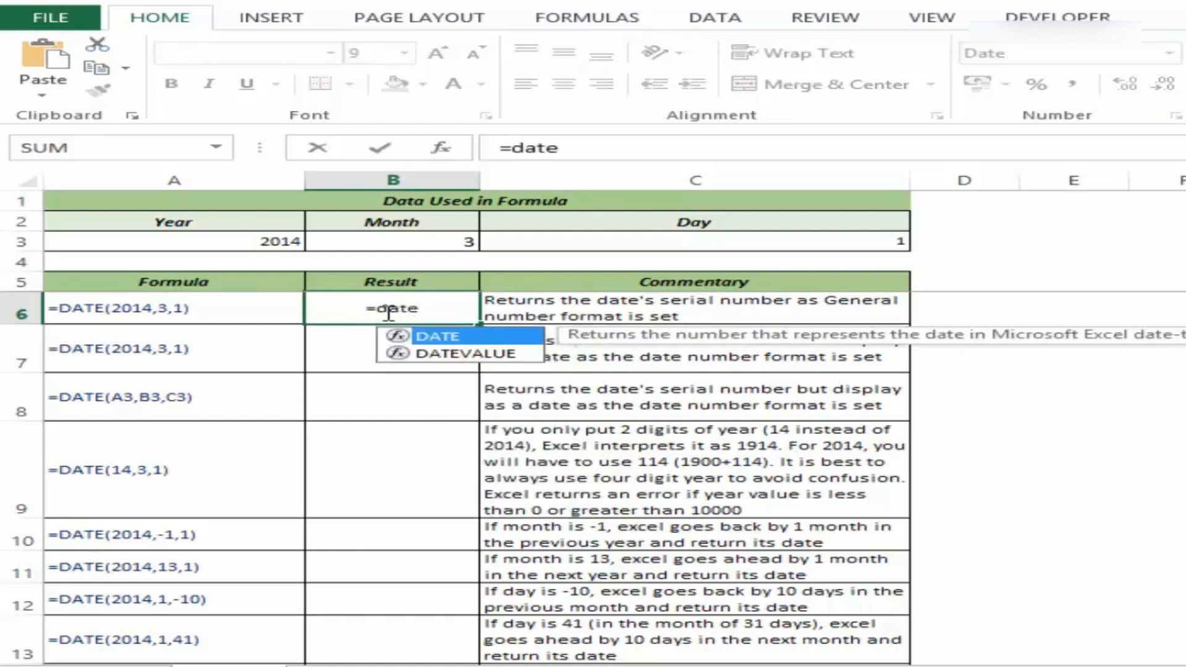
key(Tab)
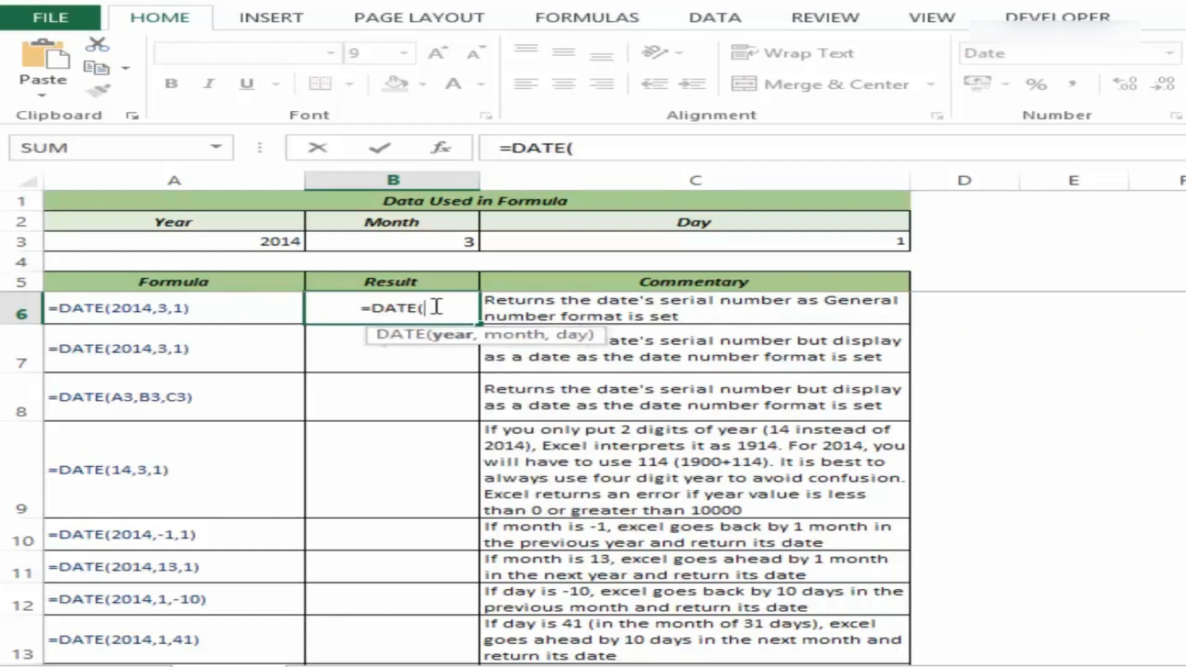
text(2014,3)
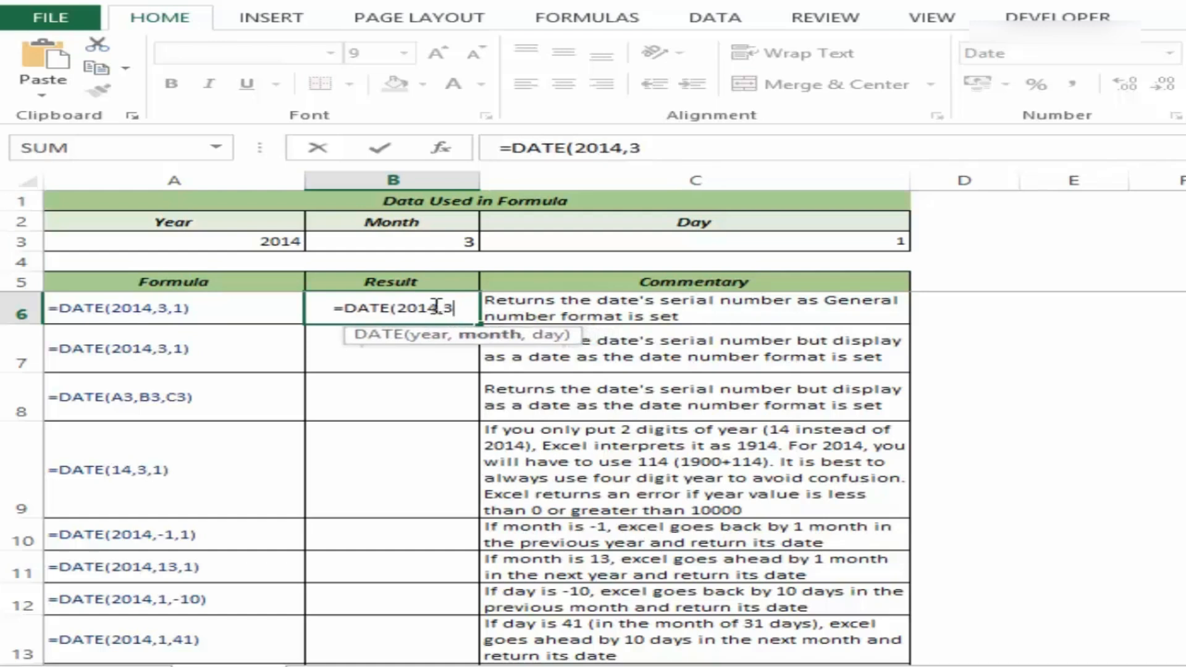
text(,1))
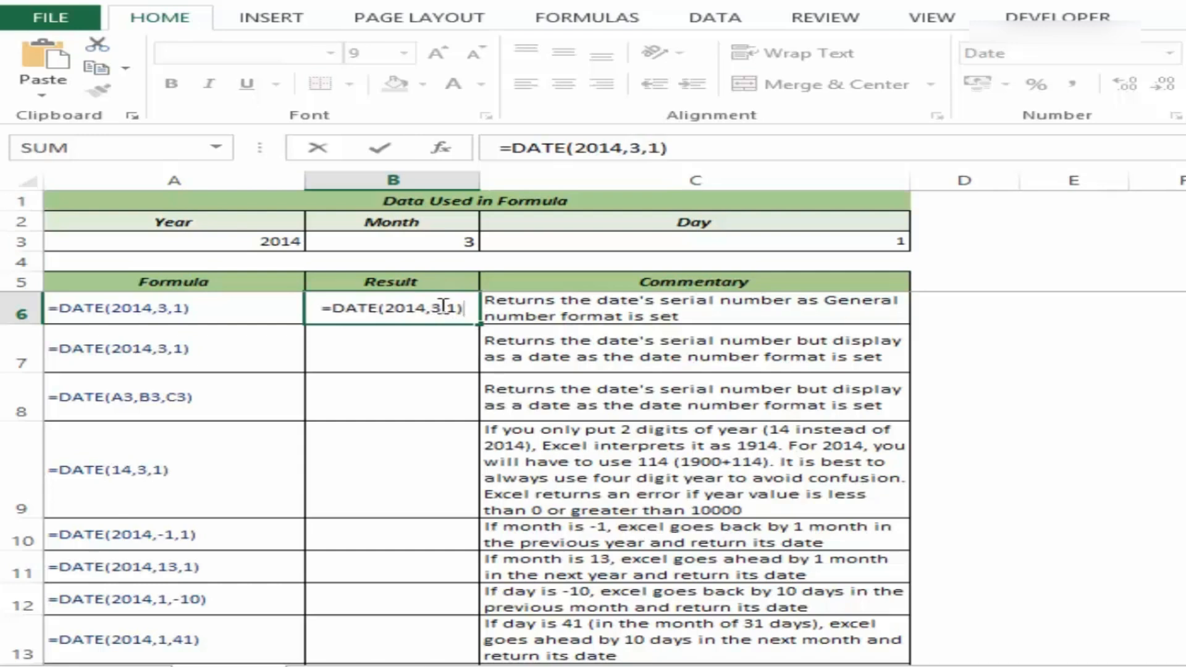
key(ctrl+Return)
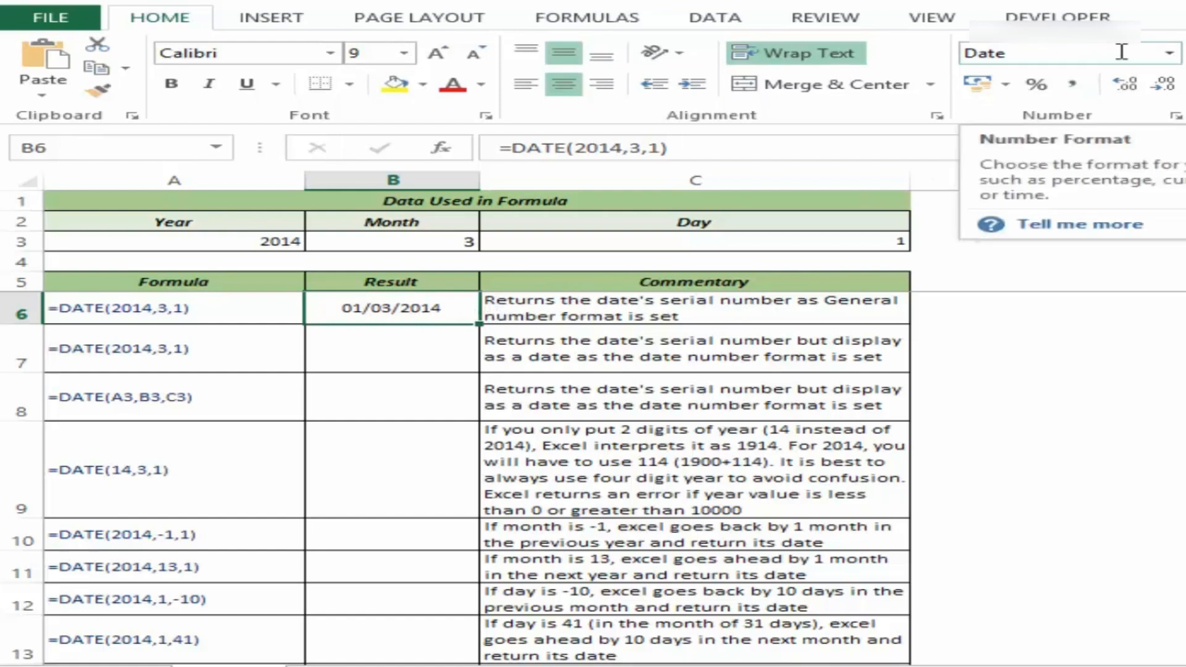
click(1167, 53)
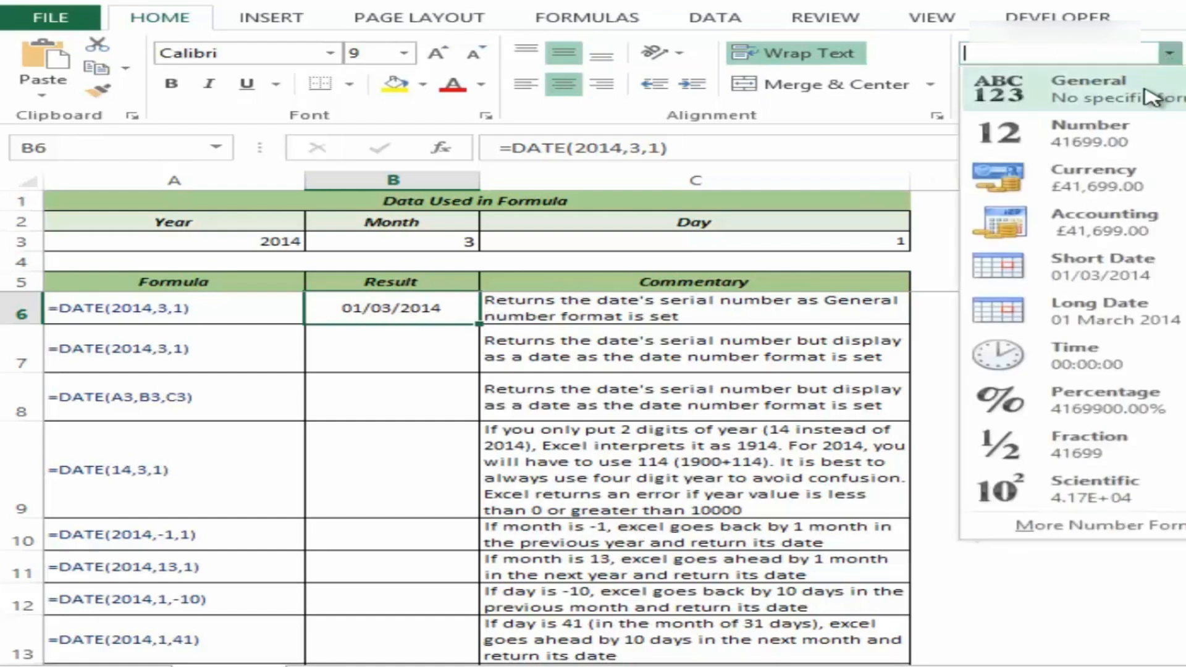
click(1141, 88)
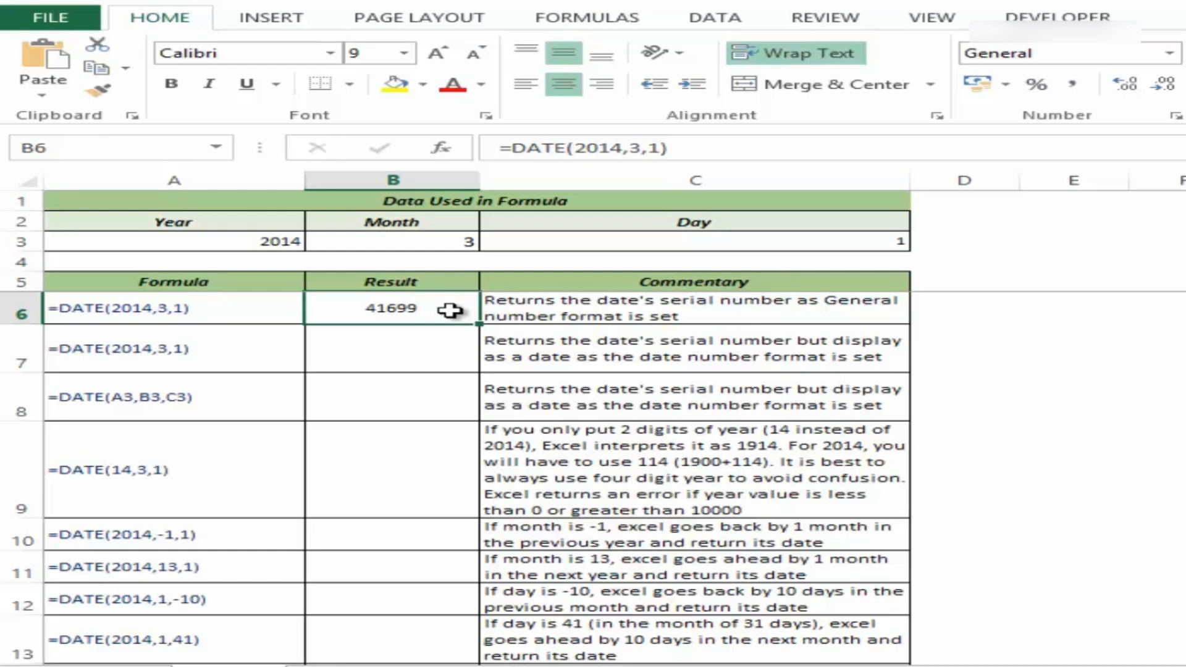
Enter the formula =DATE(2014,3,1) in result cell B7, keeping its Date number format.
click(437, 348)
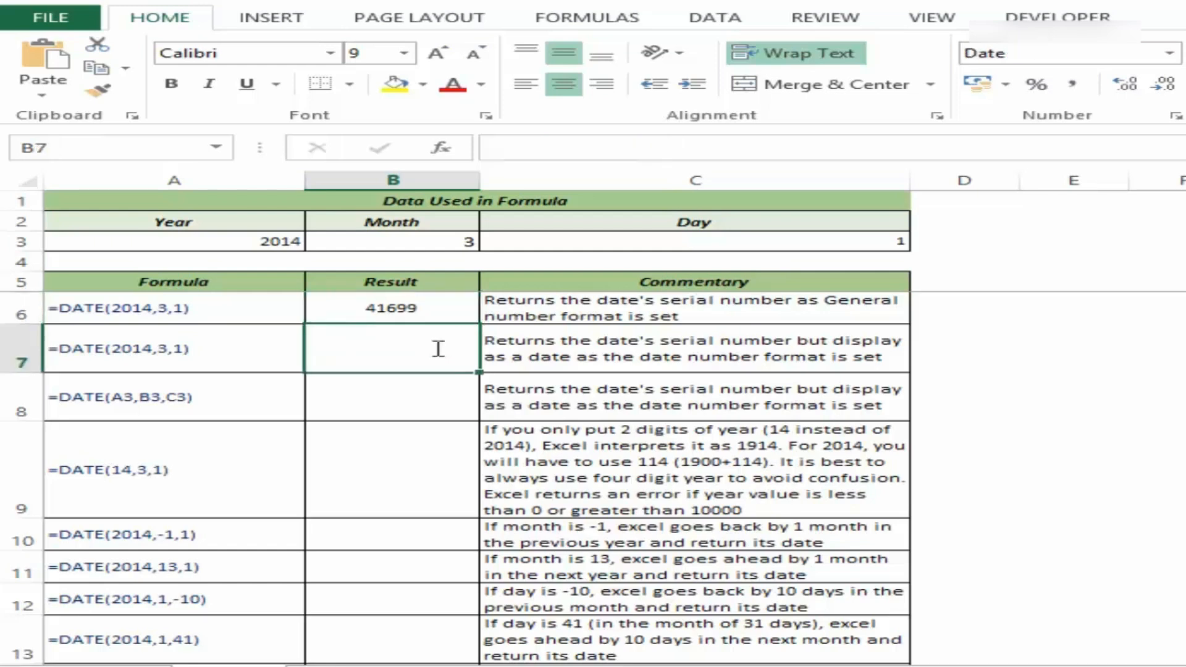
text(=date)
key(Tab)
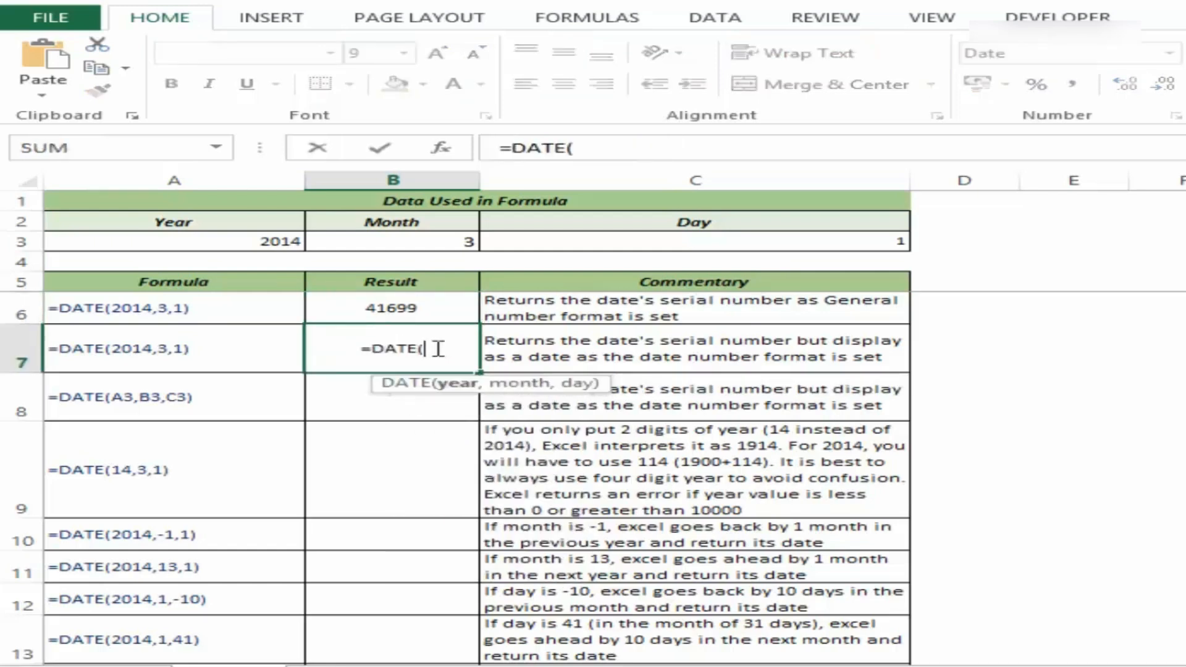
text(201)
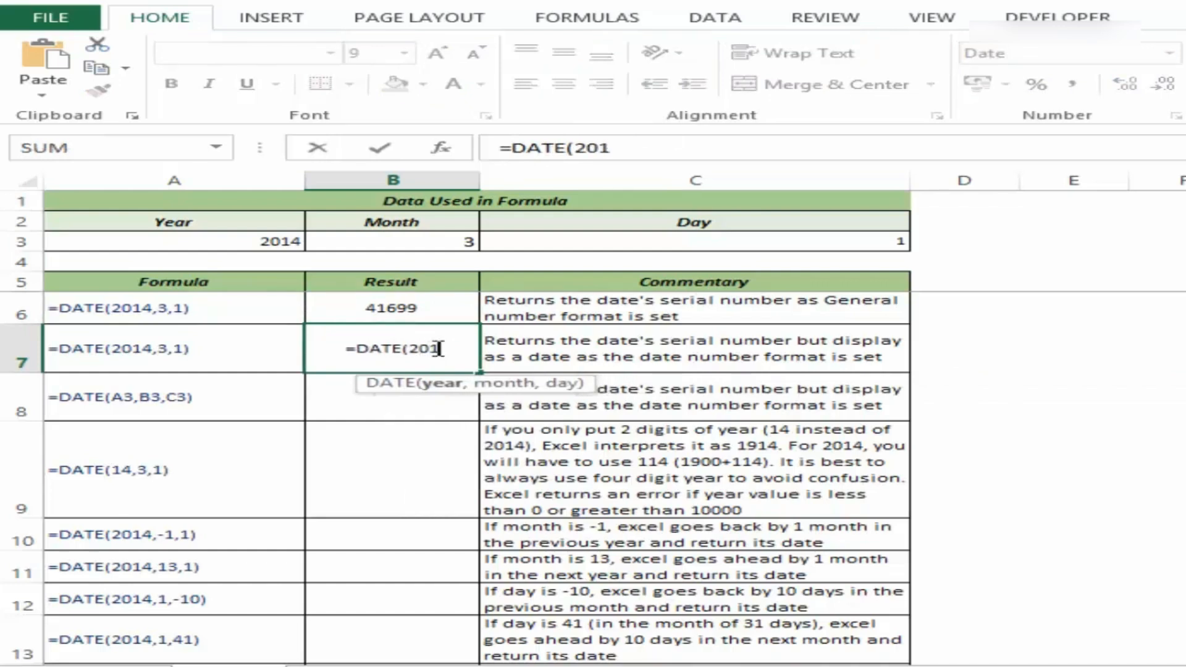
text(4,)
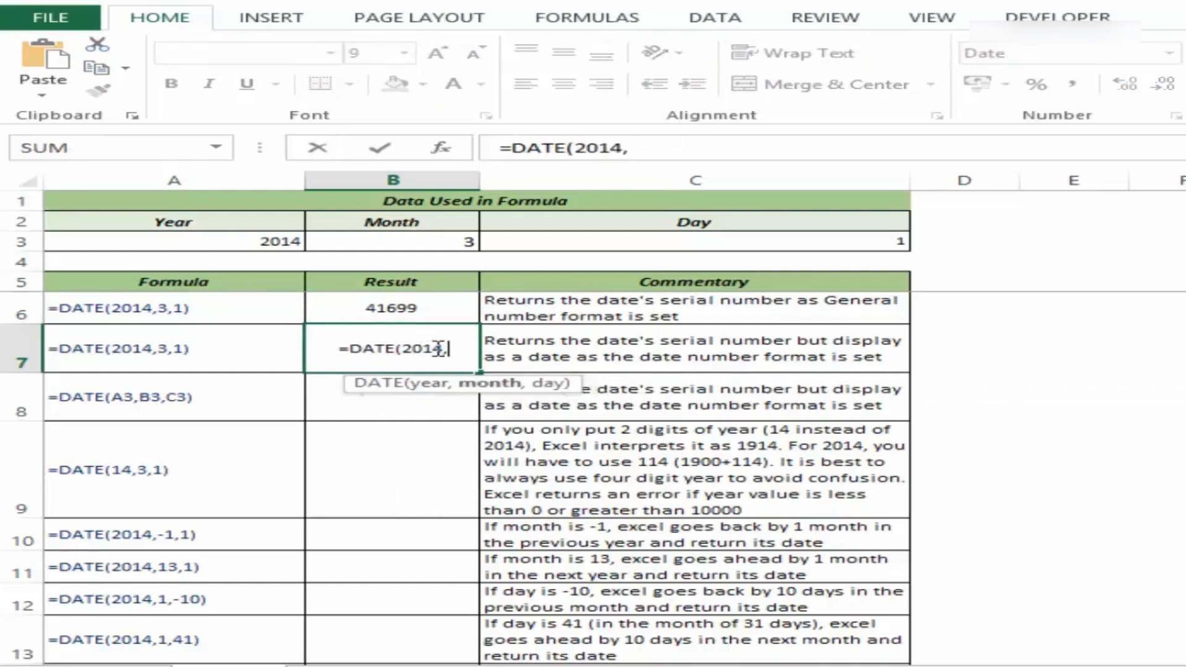
text(3,1))
key(Return)
click(437, 347)
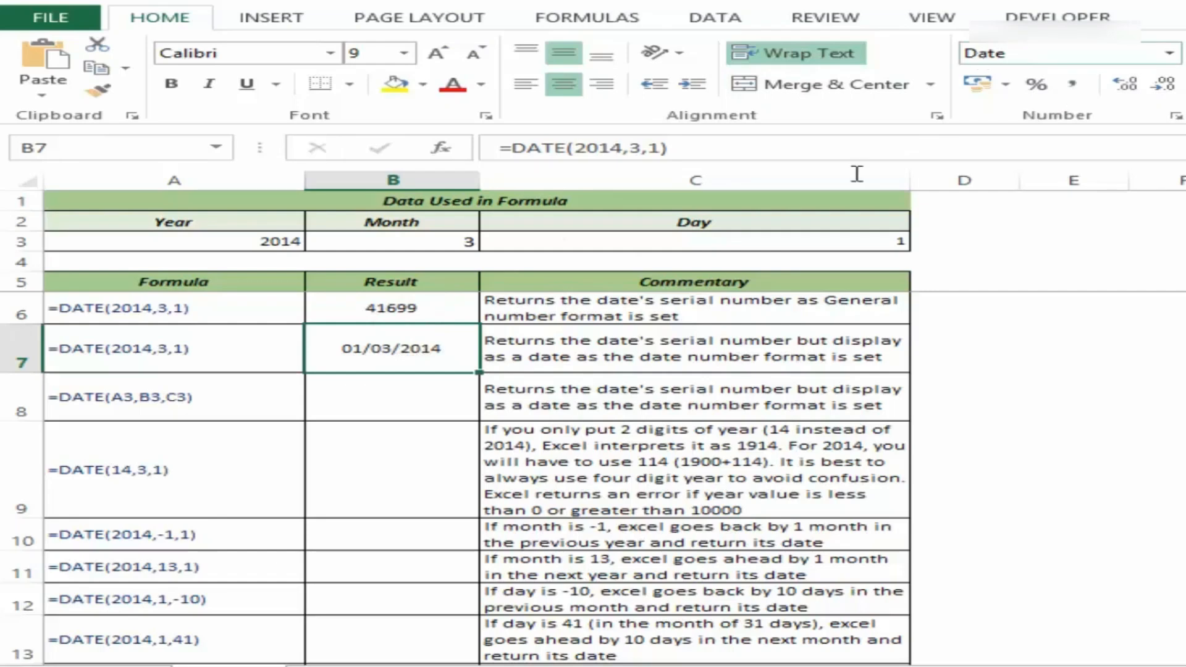
Enter the formula =DATE(A3,B3,C3) in result cell B8, referencing the year, month and day data cells.
click(420, 393)
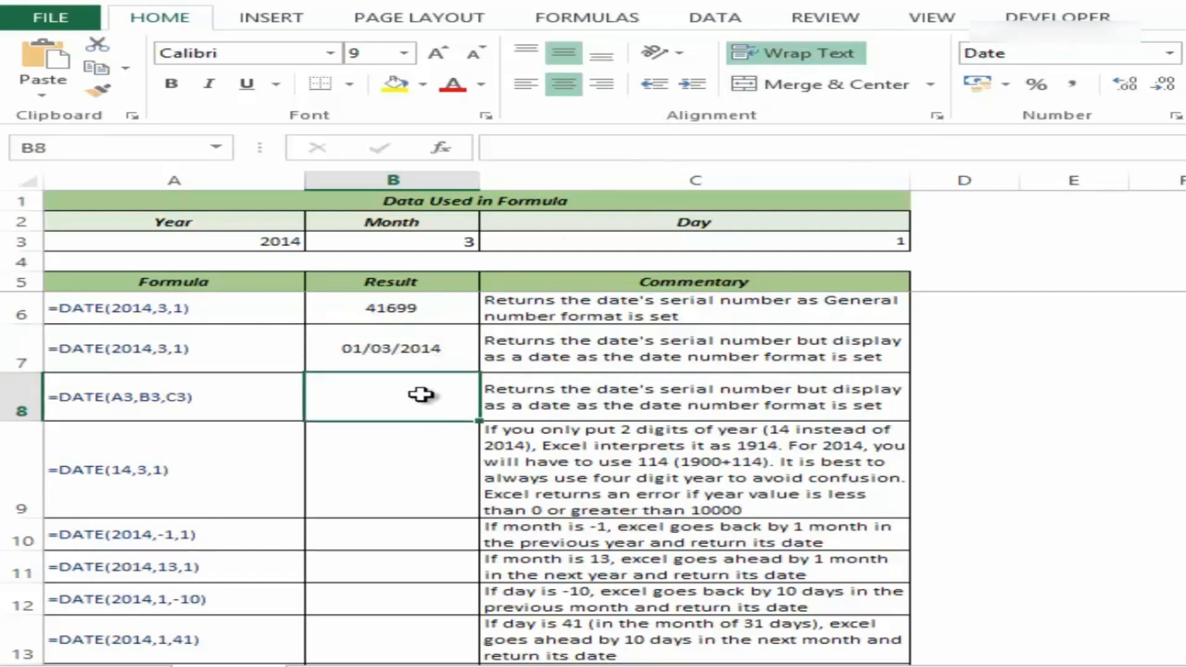
text(=date)
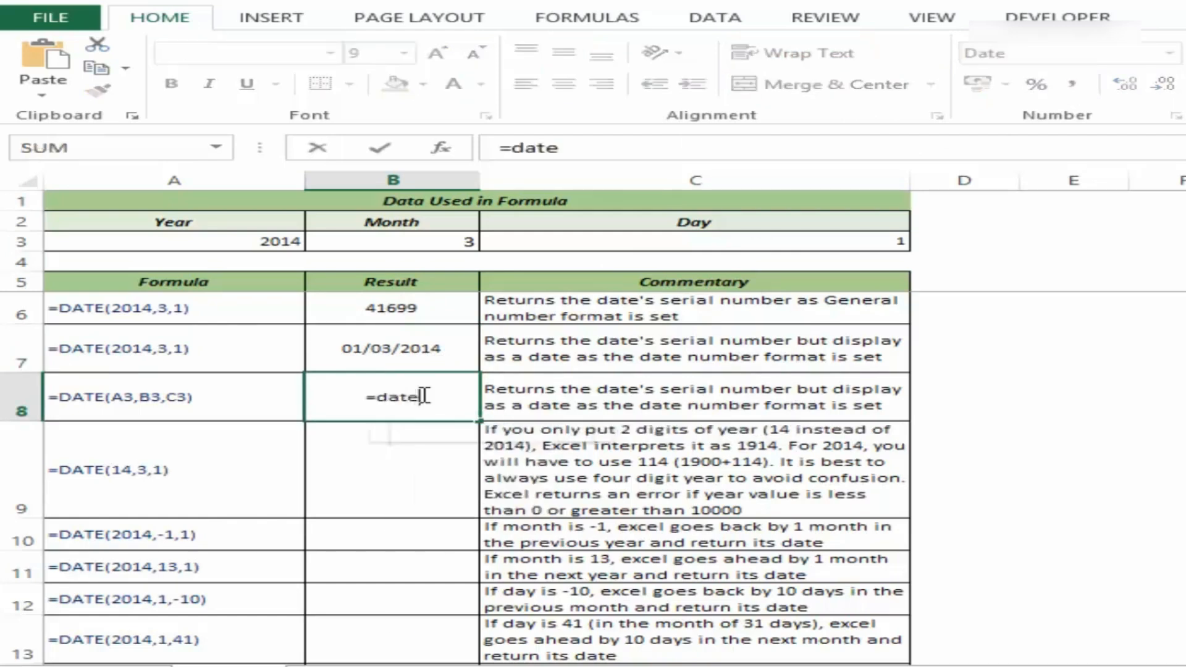
key(Tab)
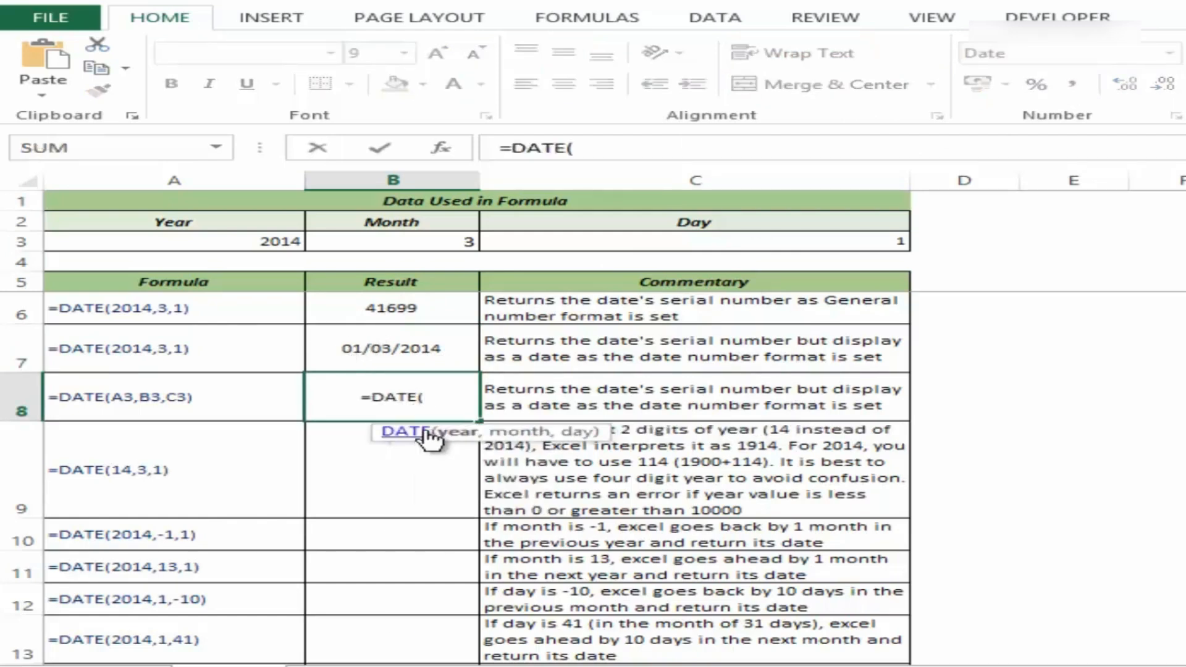
click(267, 243)
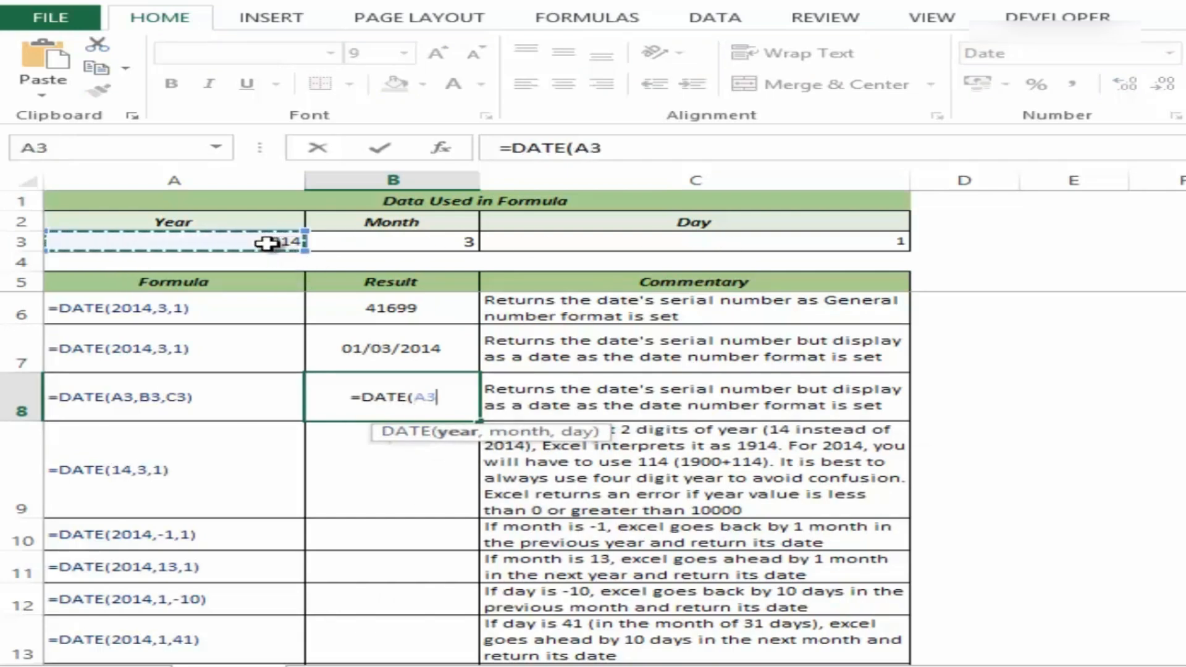
text(,)
click(411, 239)
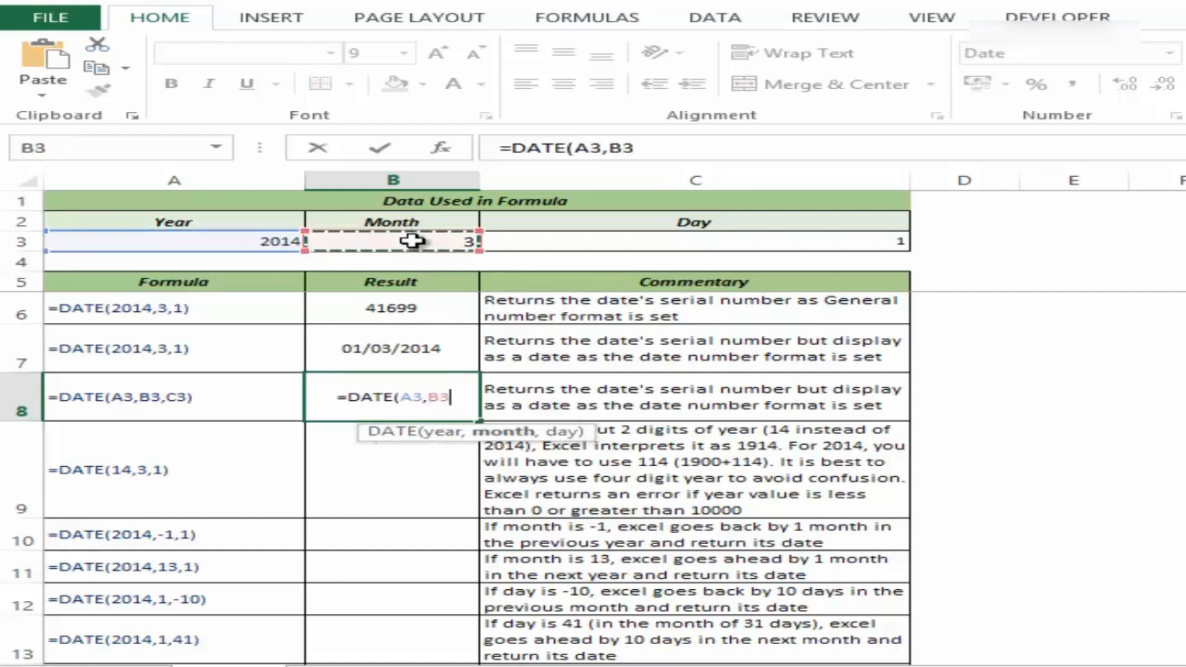
text(,)
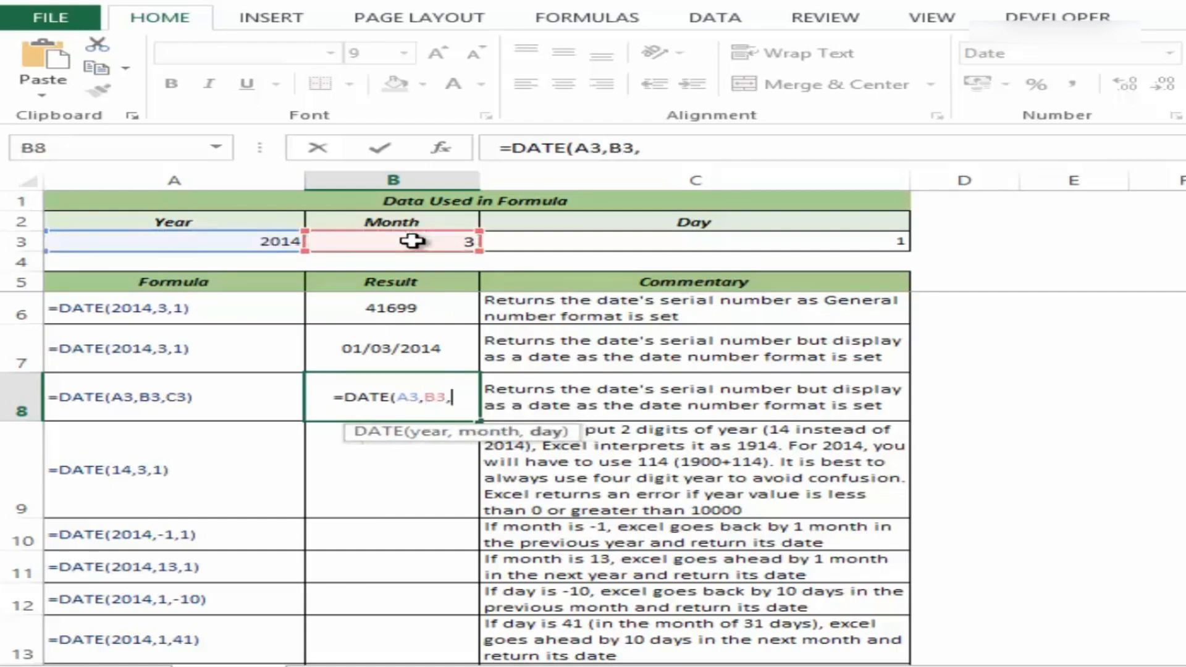
click(517, 243)
text())
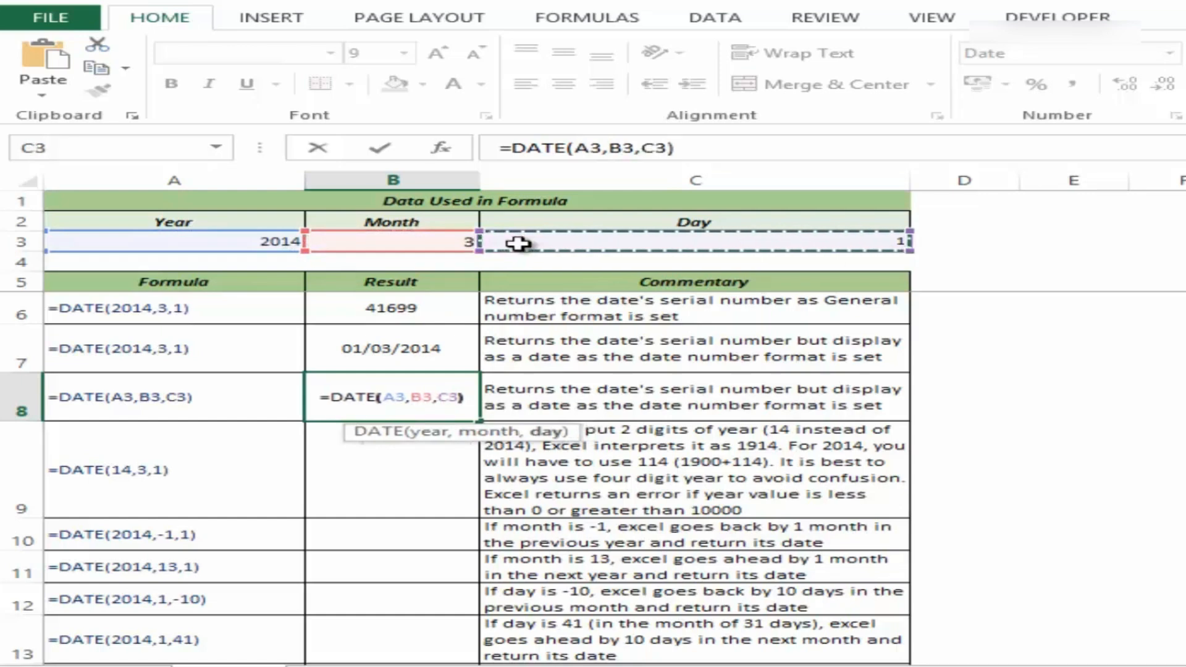
key(ctrl+Return)
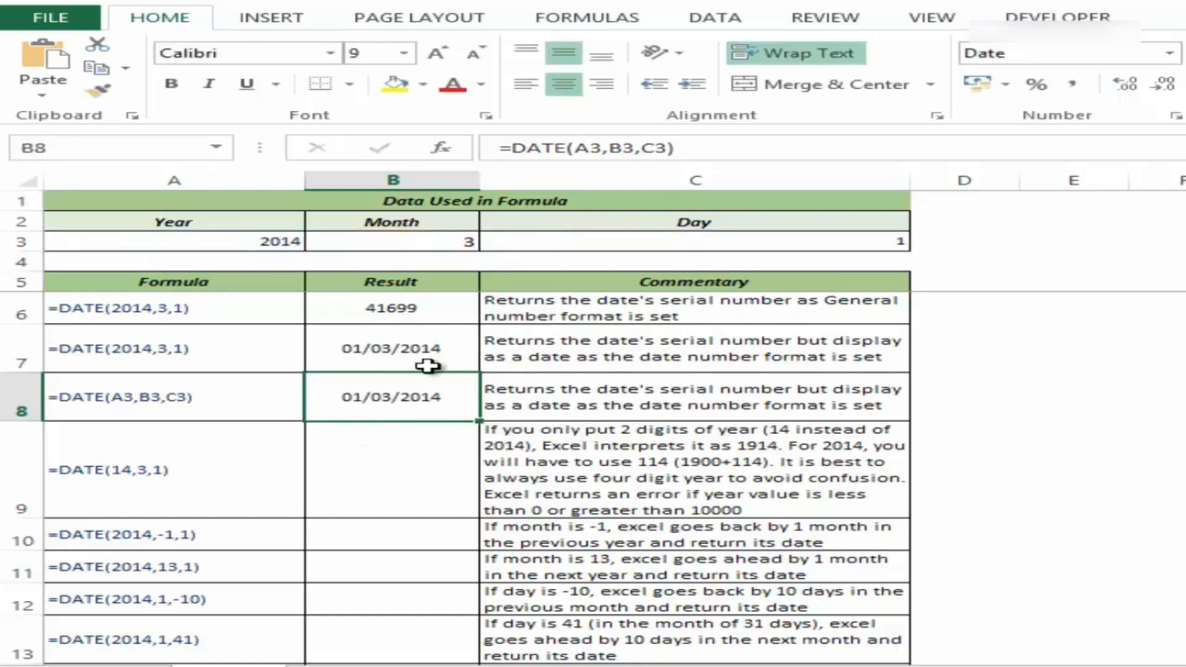
Enter the formula =DATE(14,3,1) in result cell B9 to demonstrate a two-digit year.
click(406, 481)
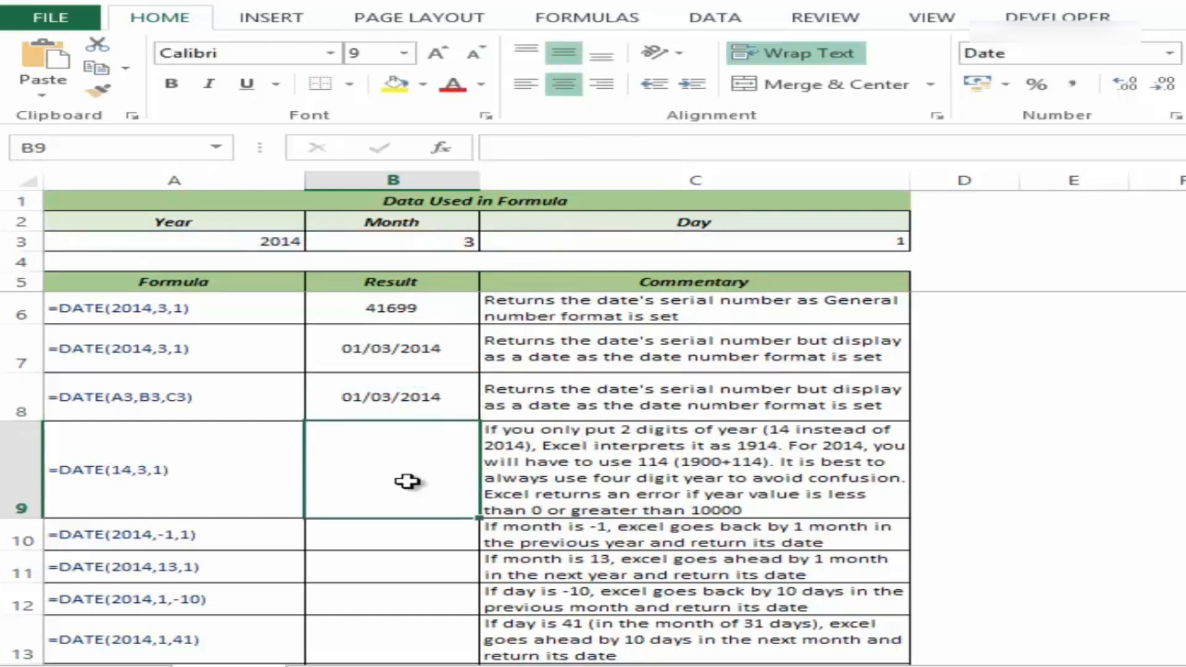
text(=date)
key(Tab)
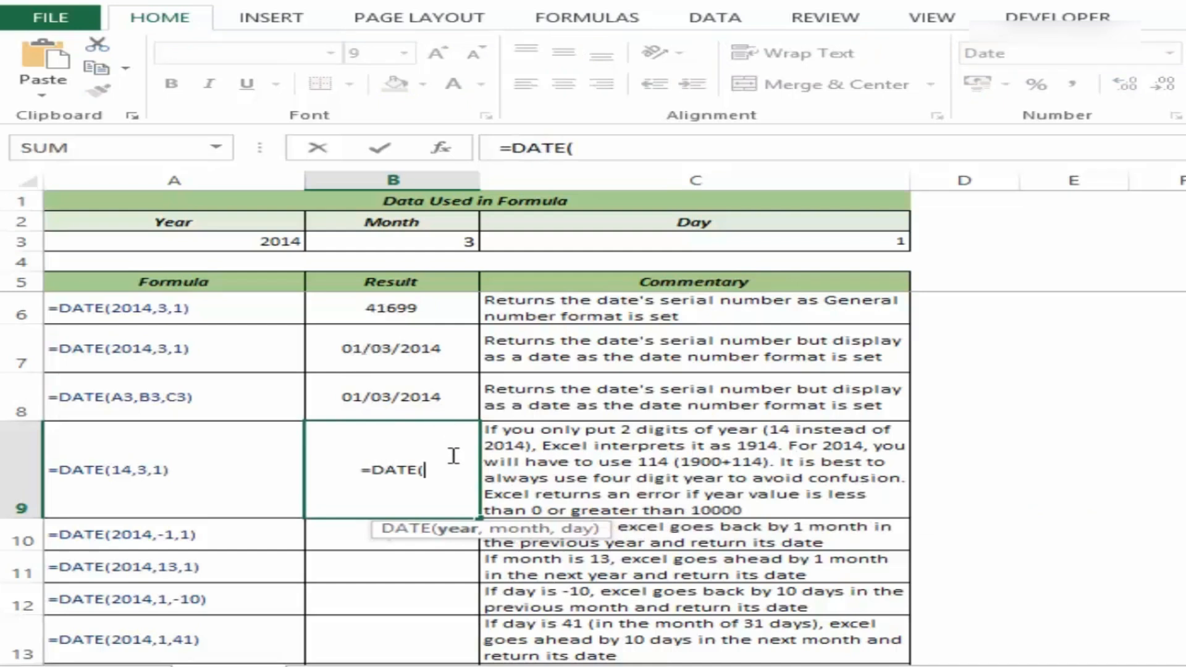
text(1)
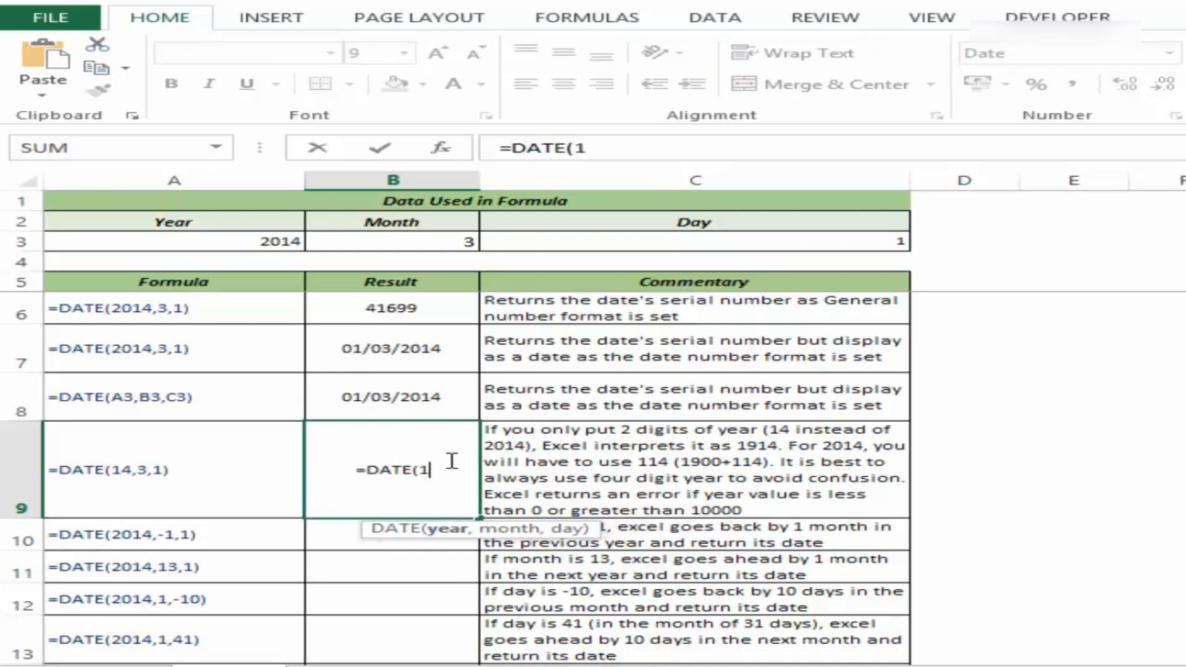
text(4,)
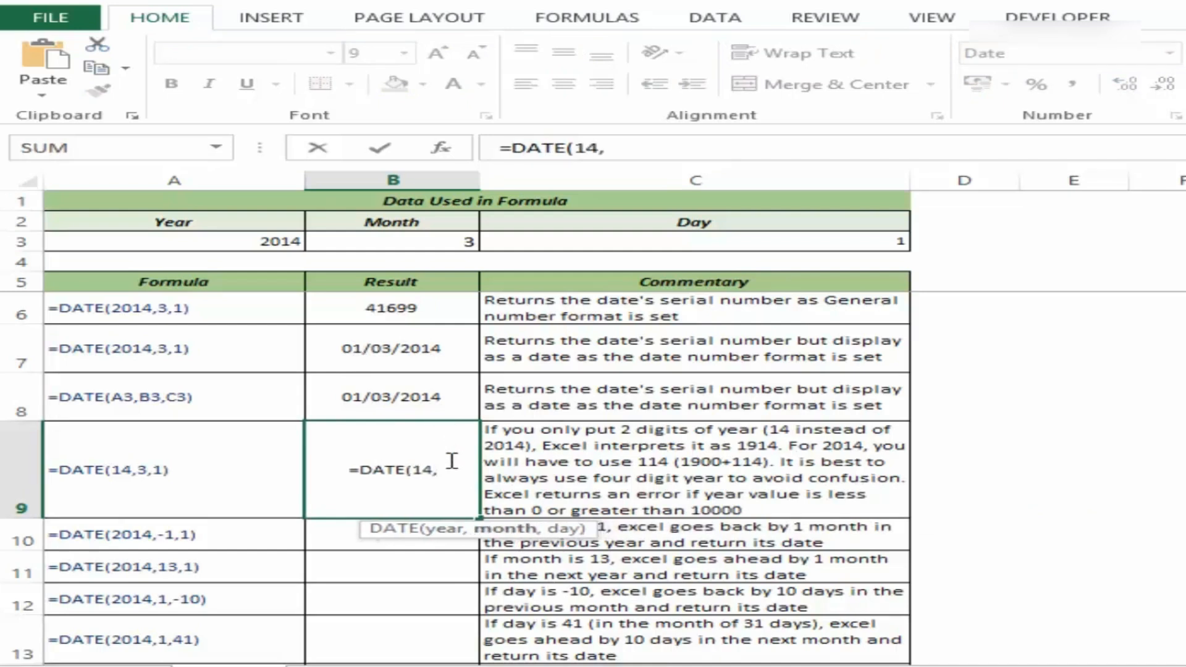
text(3,1))
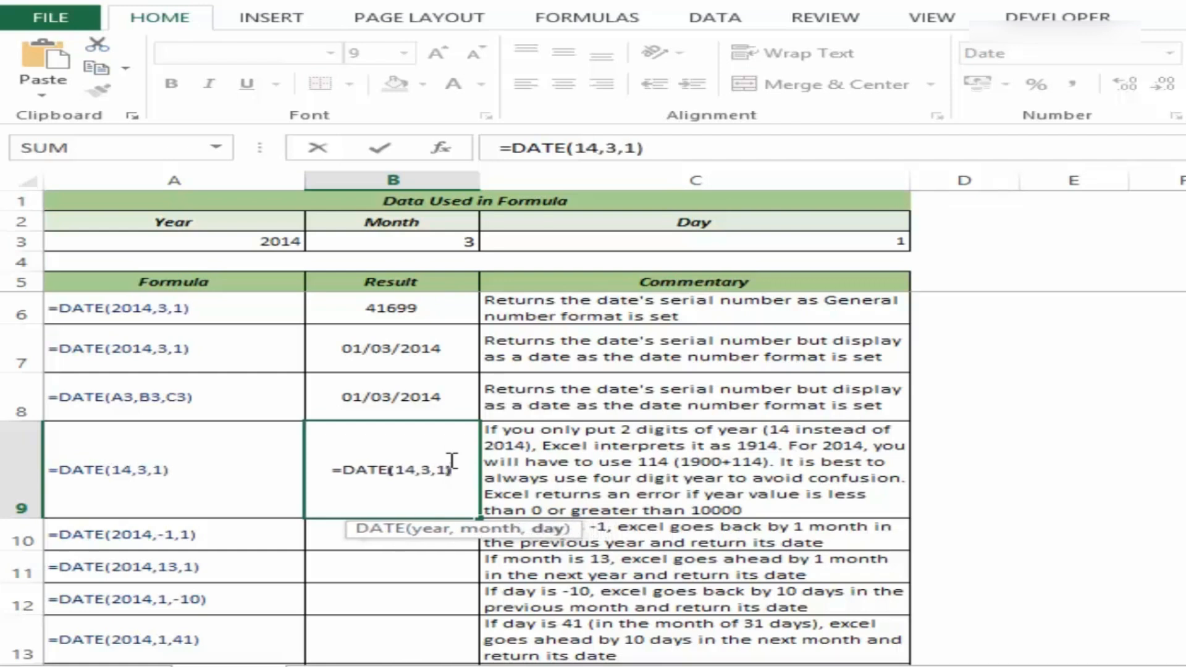
key(Return)
click(432, 457)
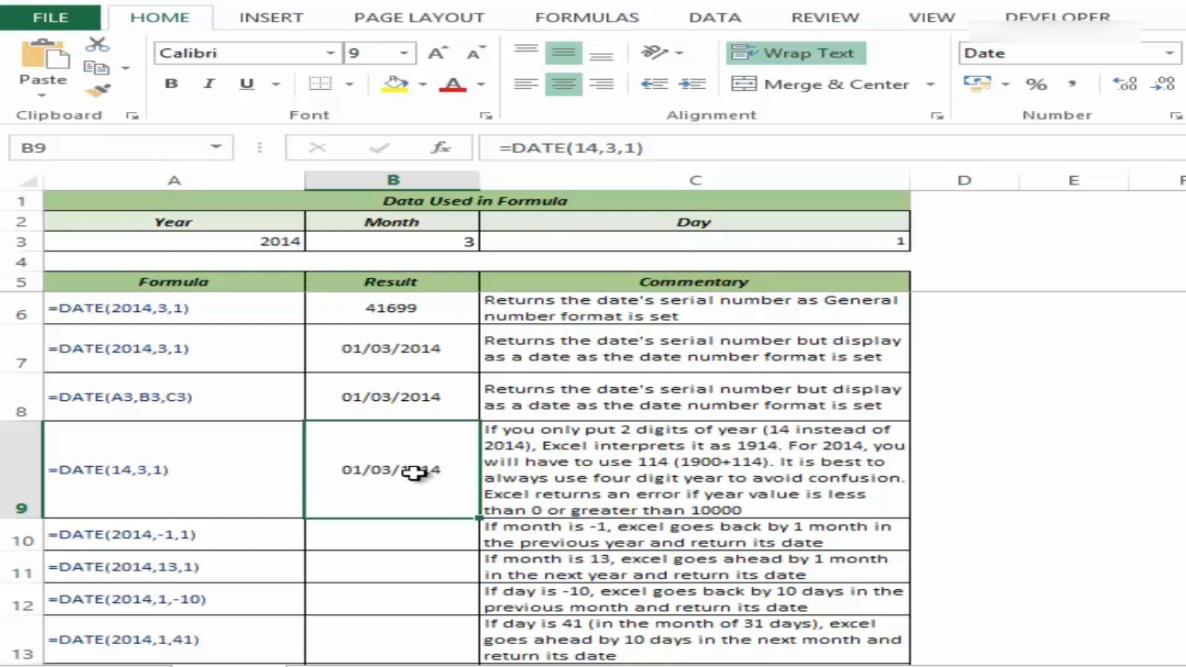
Enter the formula =DATE(2014,-1,1) in result cell B10 to demonstrate a negative month.
key(Down)
text(=d)
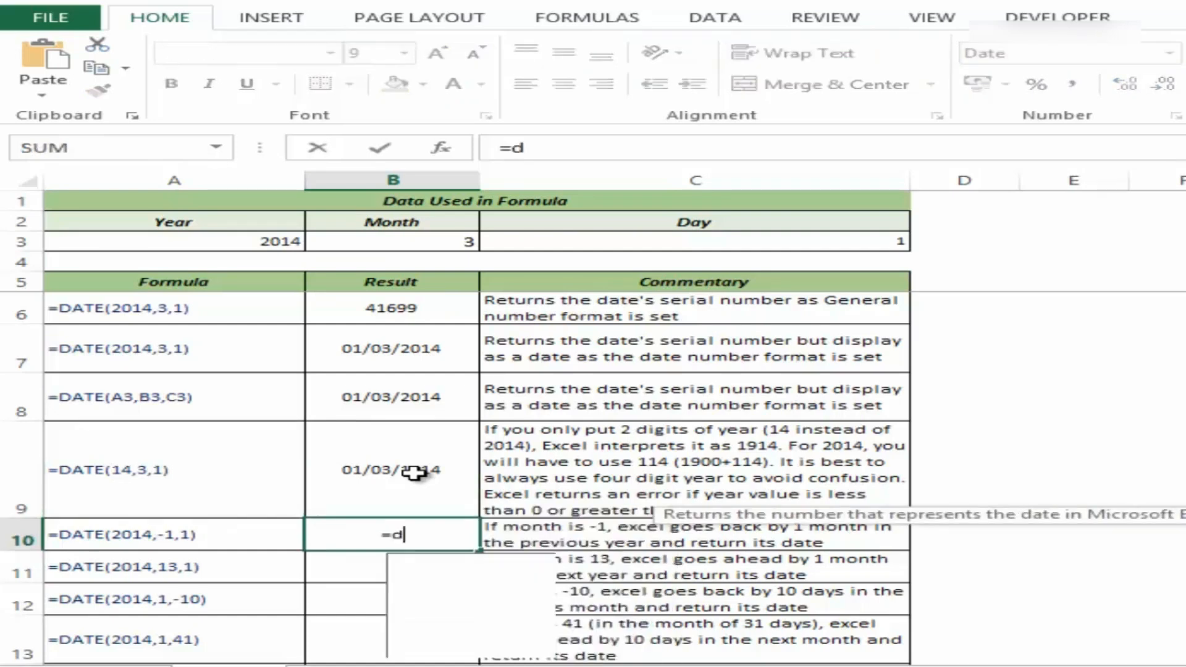
text(ate)
key(Tab)
text(2014)
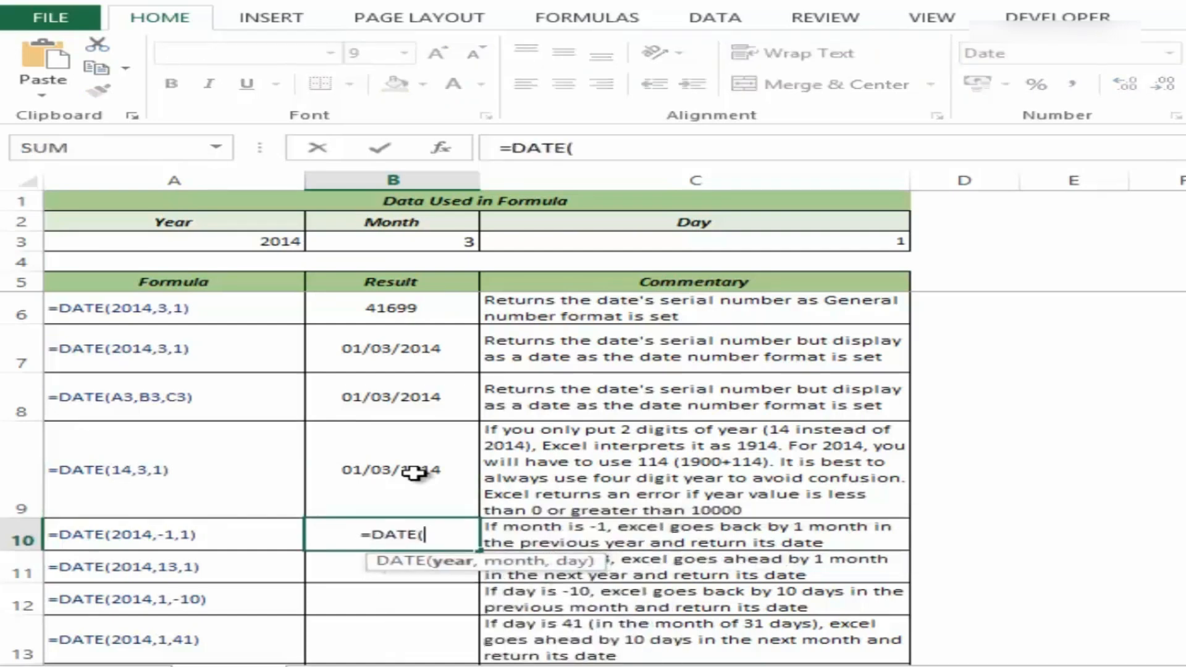
text(,)
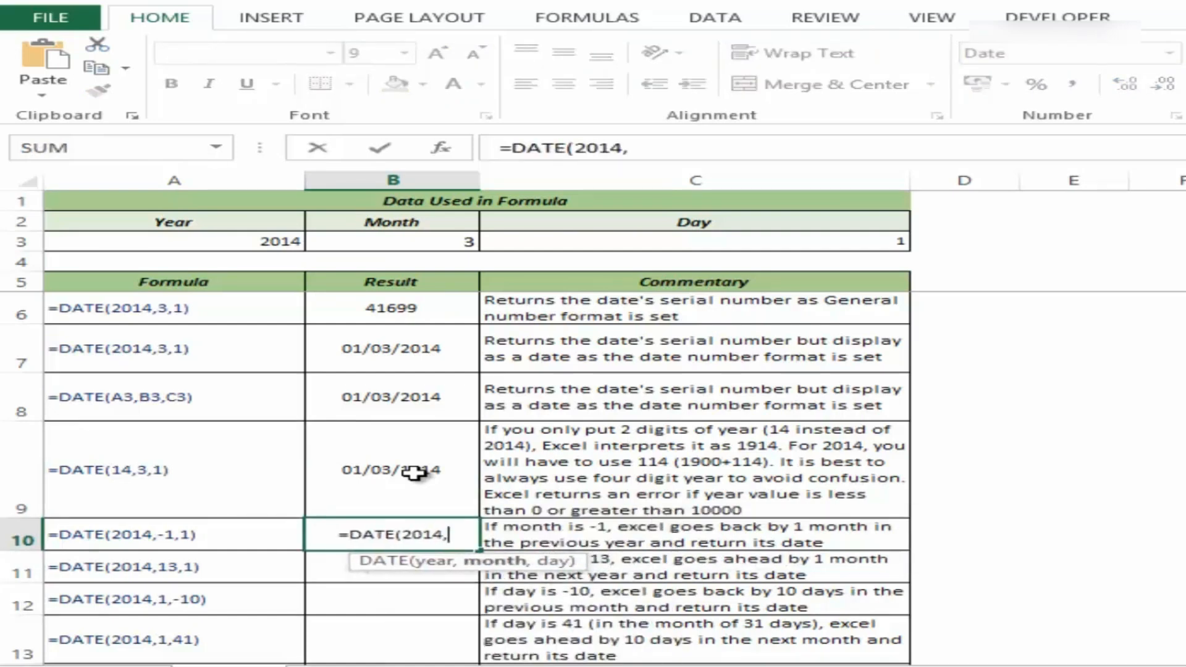
text(-1,1))
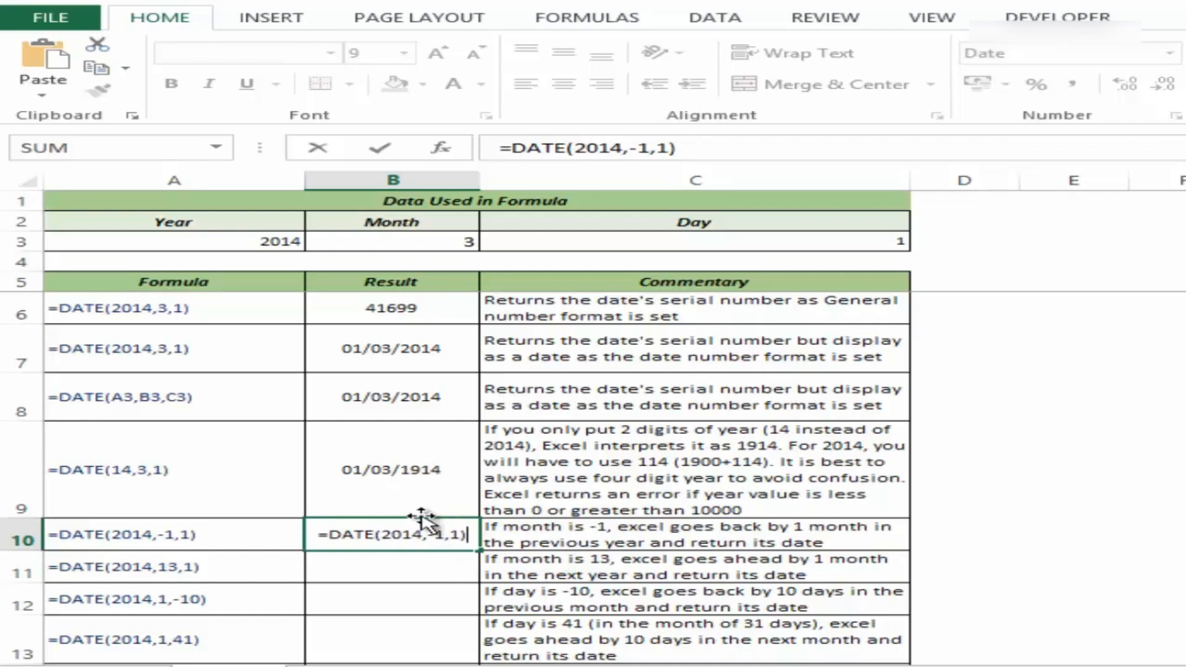
key(ctrl+Return)
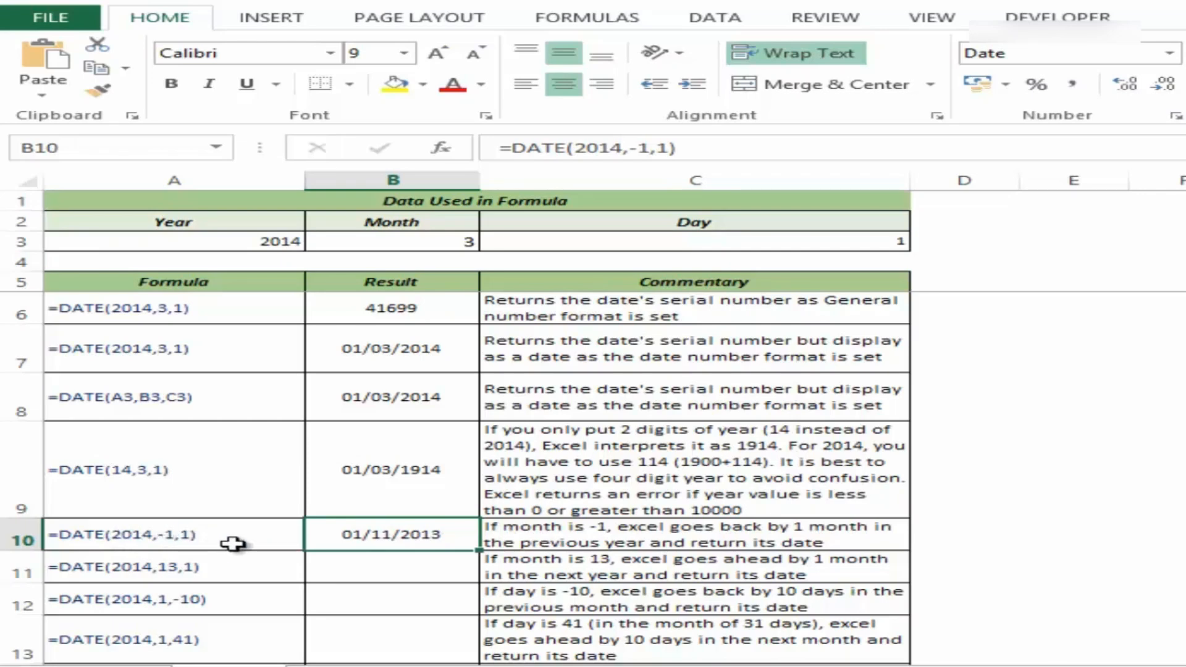
Change the month argument of the DATE formula in cell B10 to 0, making it =DATE(2014,0,1).
double_click(379, 536)
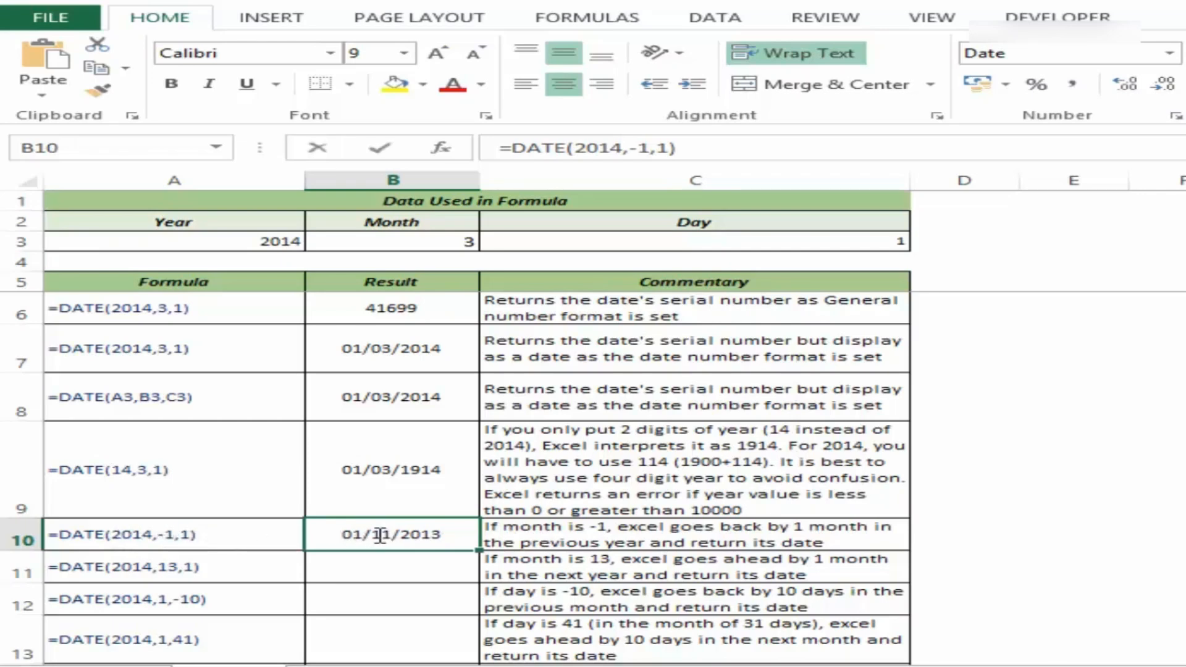
click(434, 534)
key(Left)
key(shift+Right)
key(shift+Right)
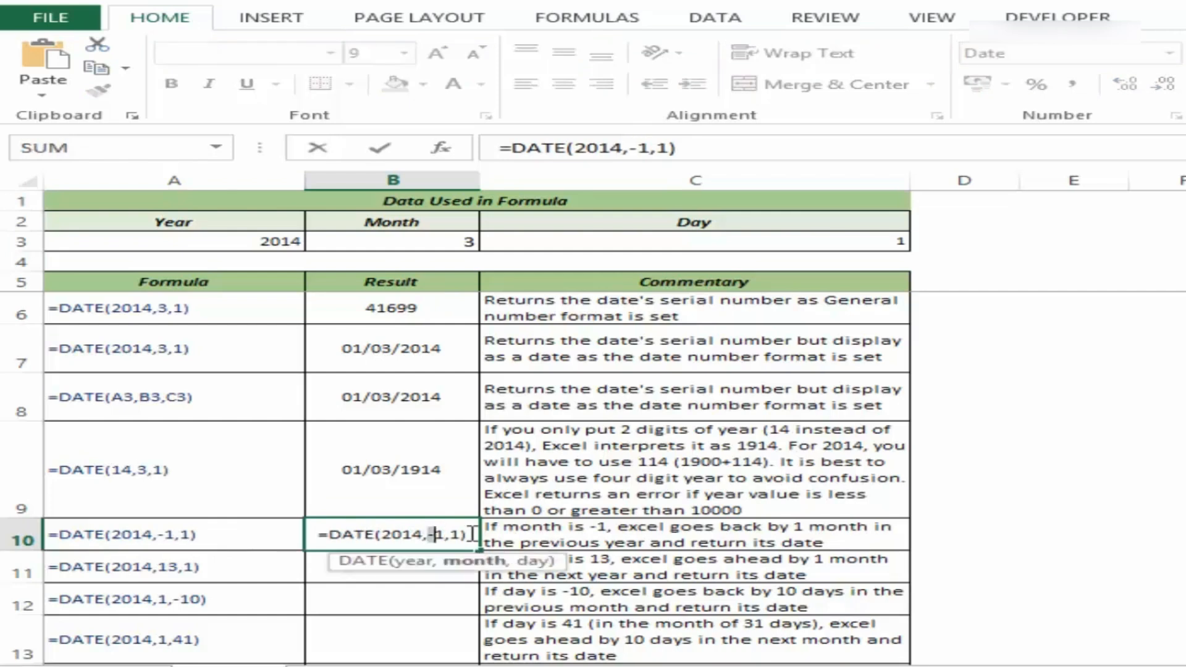
text(0)
key(Return)
click(468, 533)
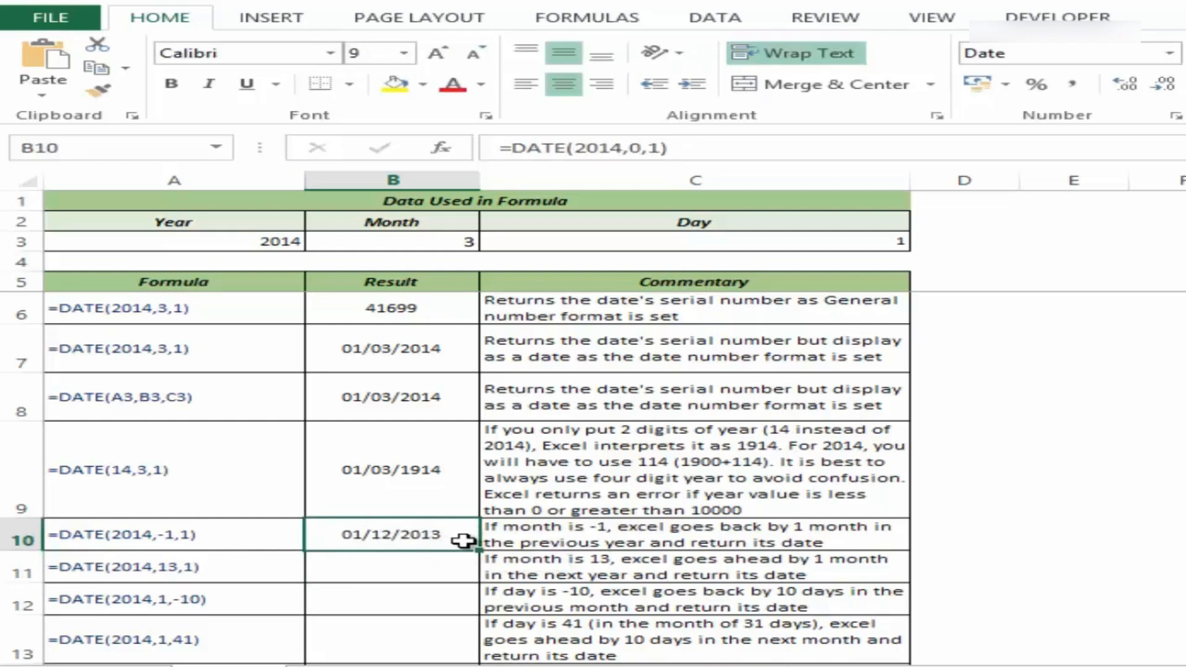
Set the month argument of the DATE formula in cell B10 to -1, making it =DATE(2014,-1,1).
double_click(464, 538)
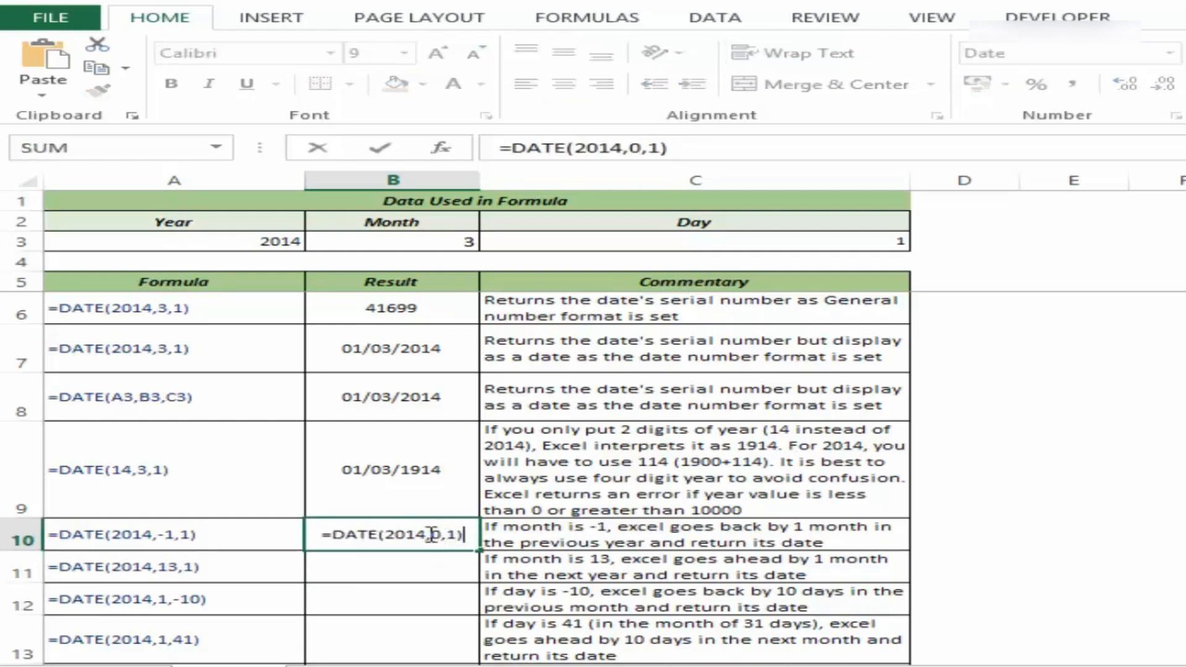
drag(433, 533, 442, 535)
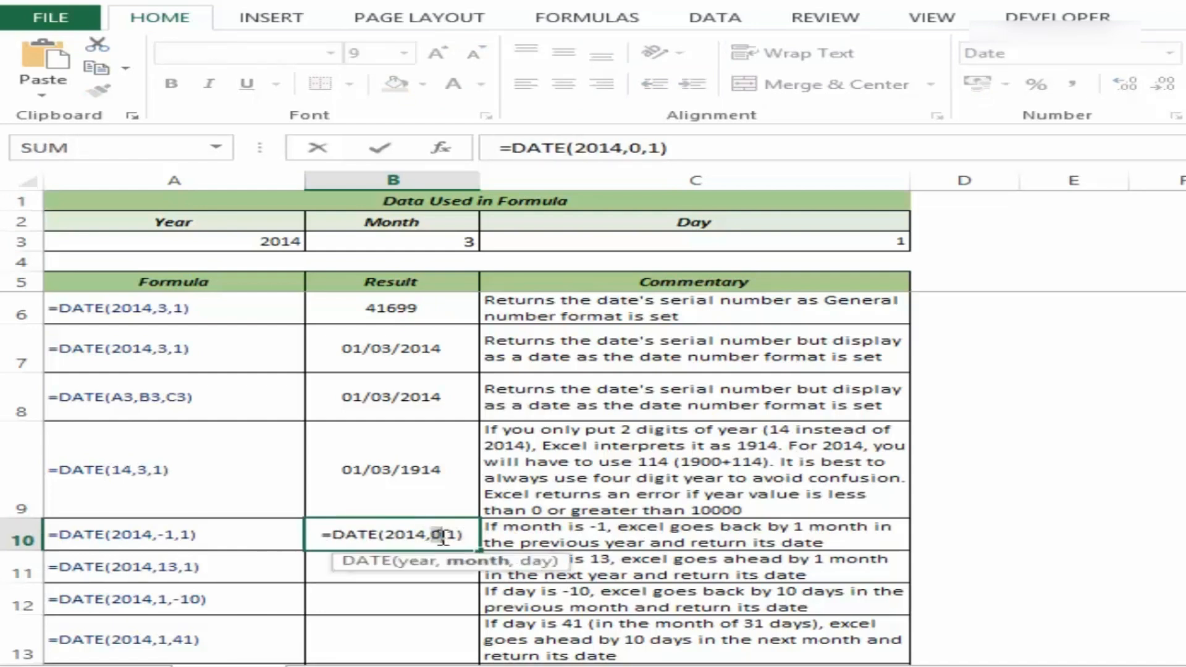
text(-1)
key(Return)
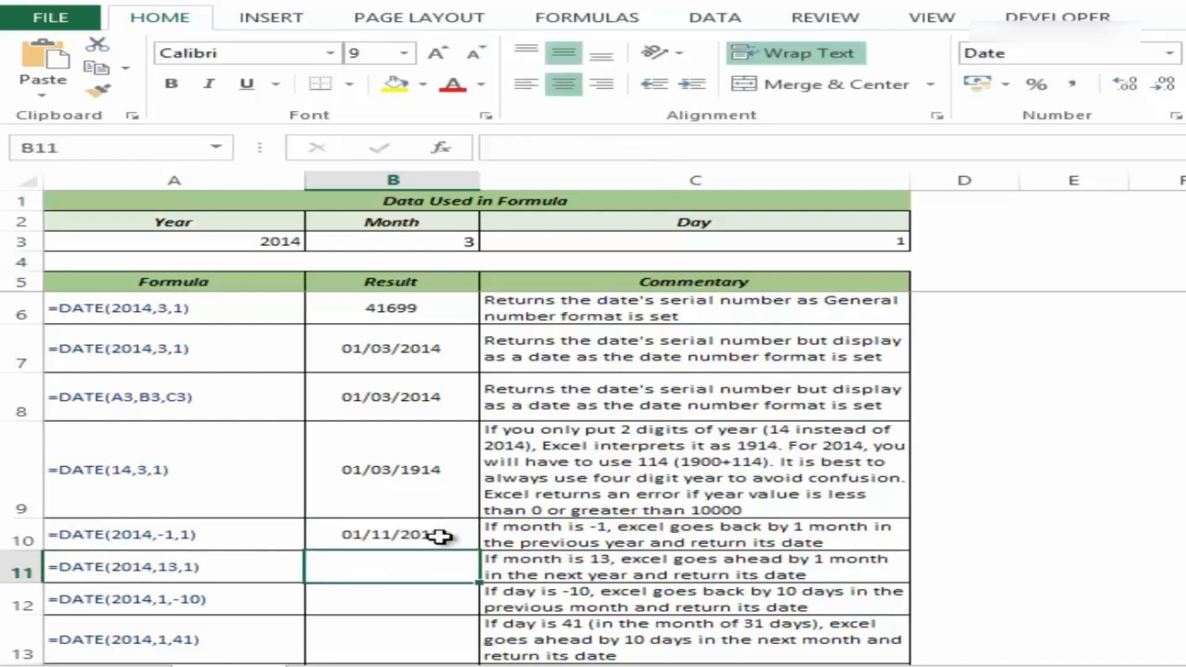
click(439, 536)
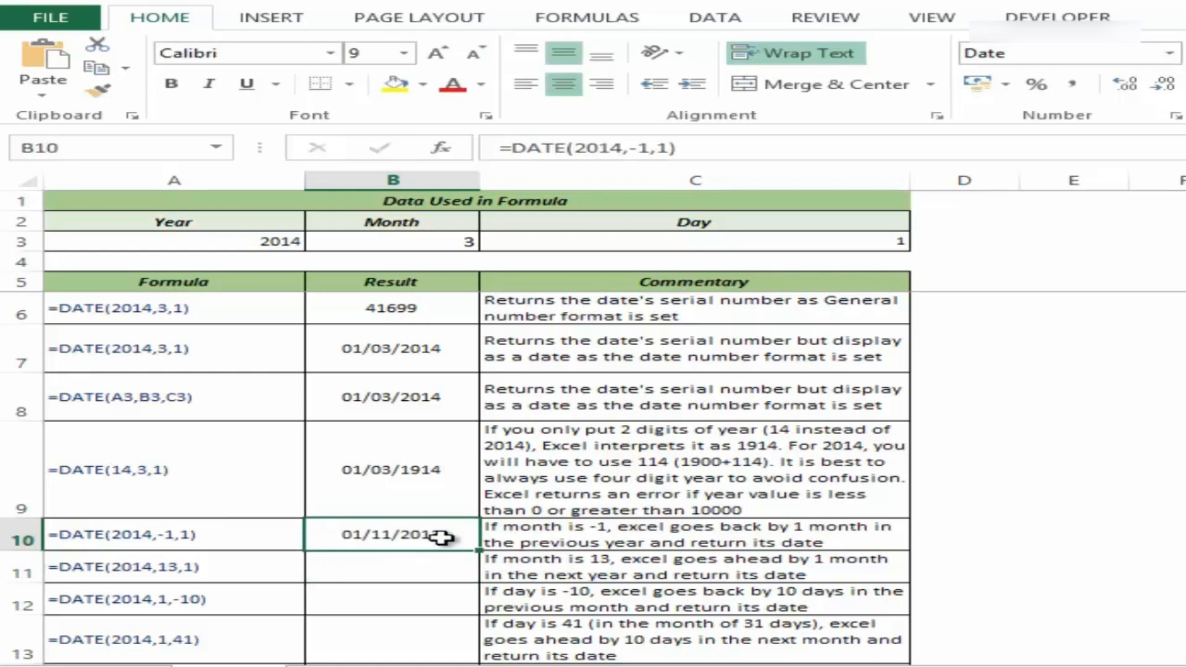
Enter the formula =DATE(2014,13,1) in result cell B11 to demonstrate a month beyond 12, and review its month argument.
click(422, 563)
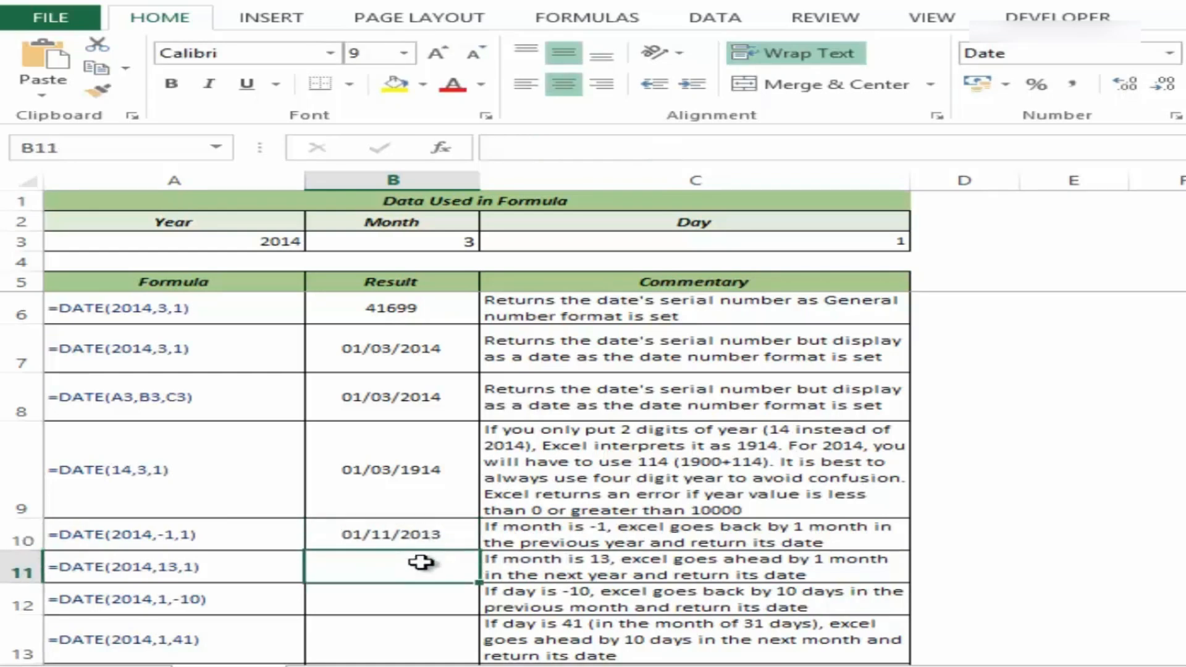
text(=date)
key(Tab)
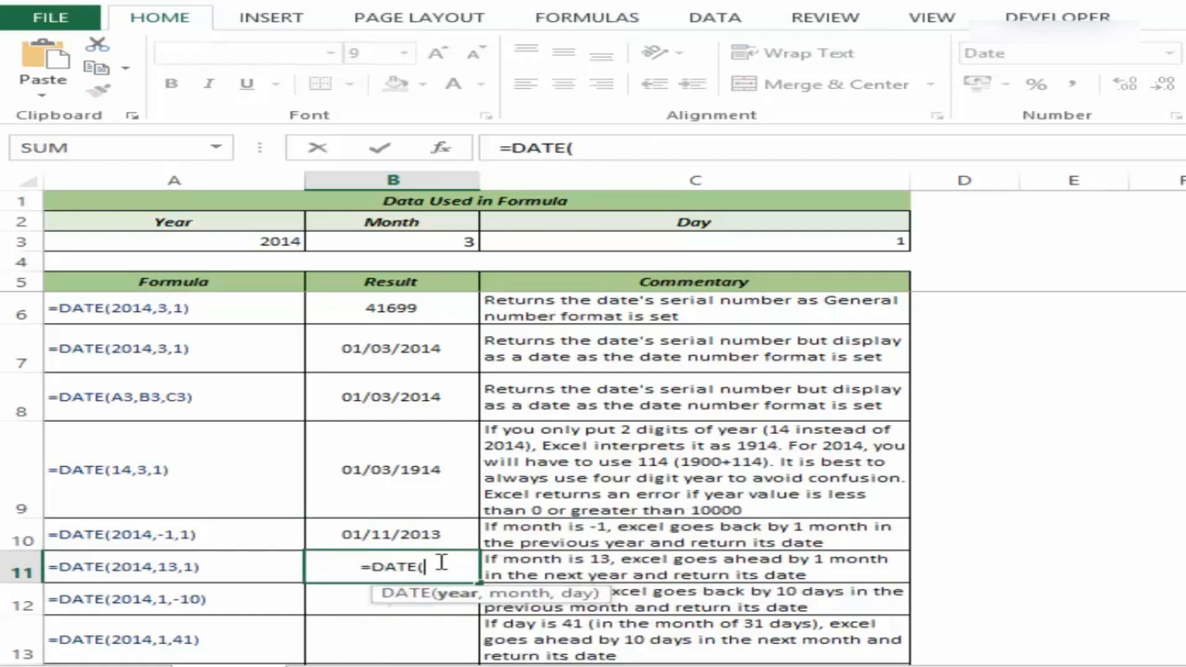
text(2014)
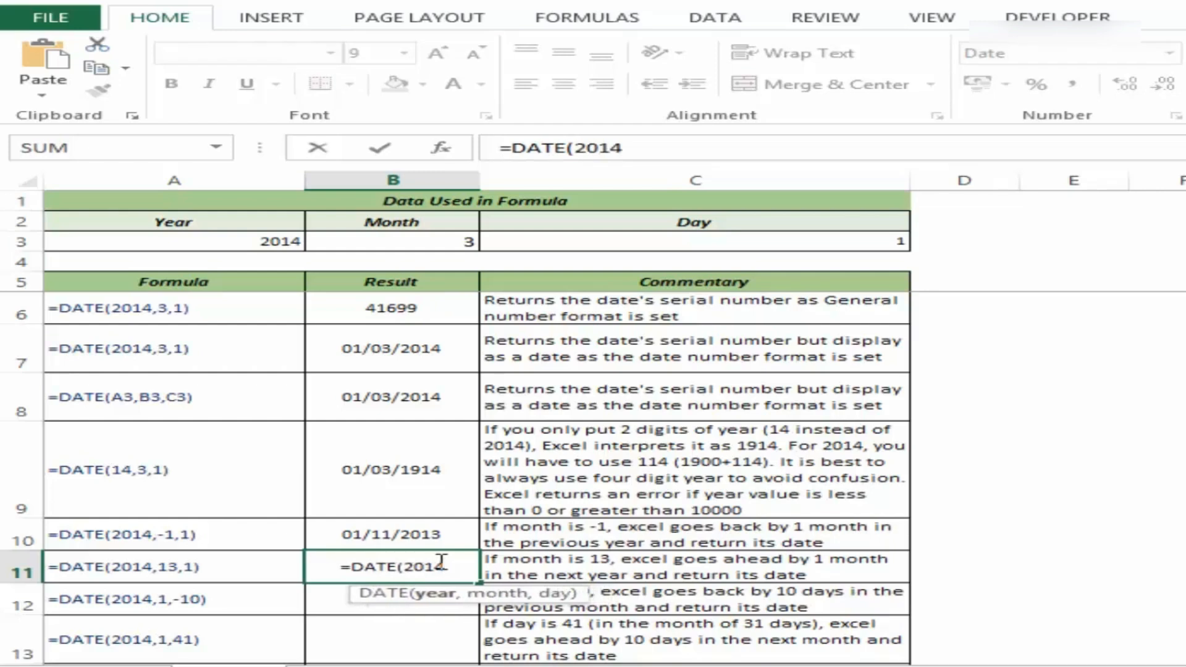
text(,13)
text(,1)
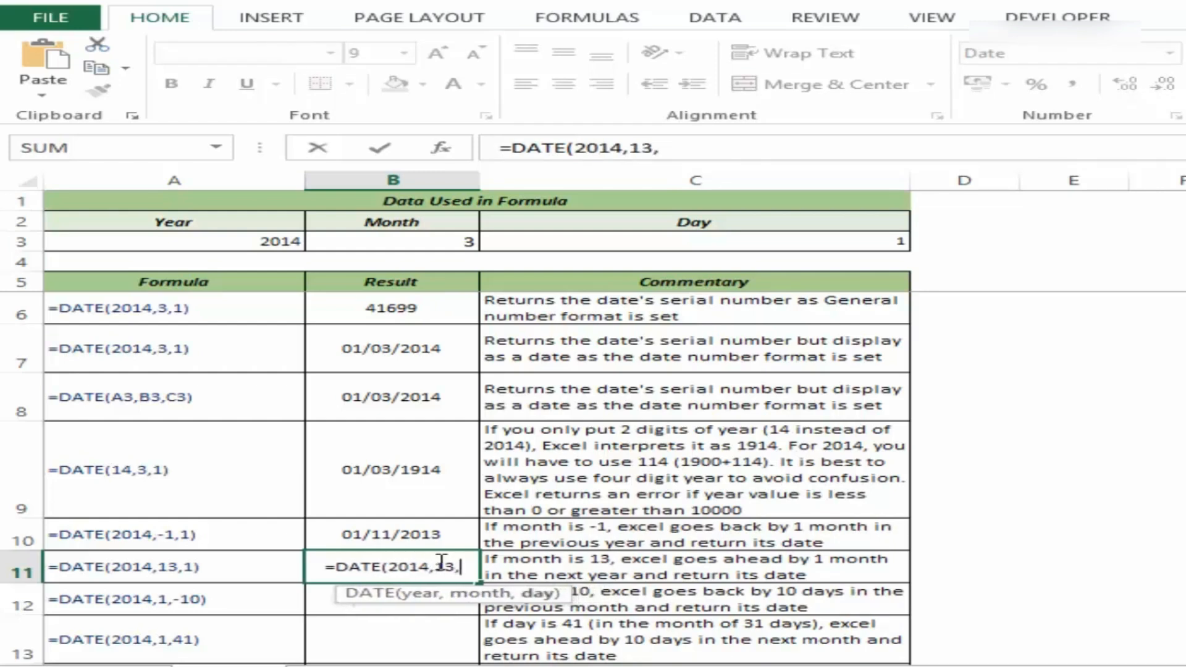
text())
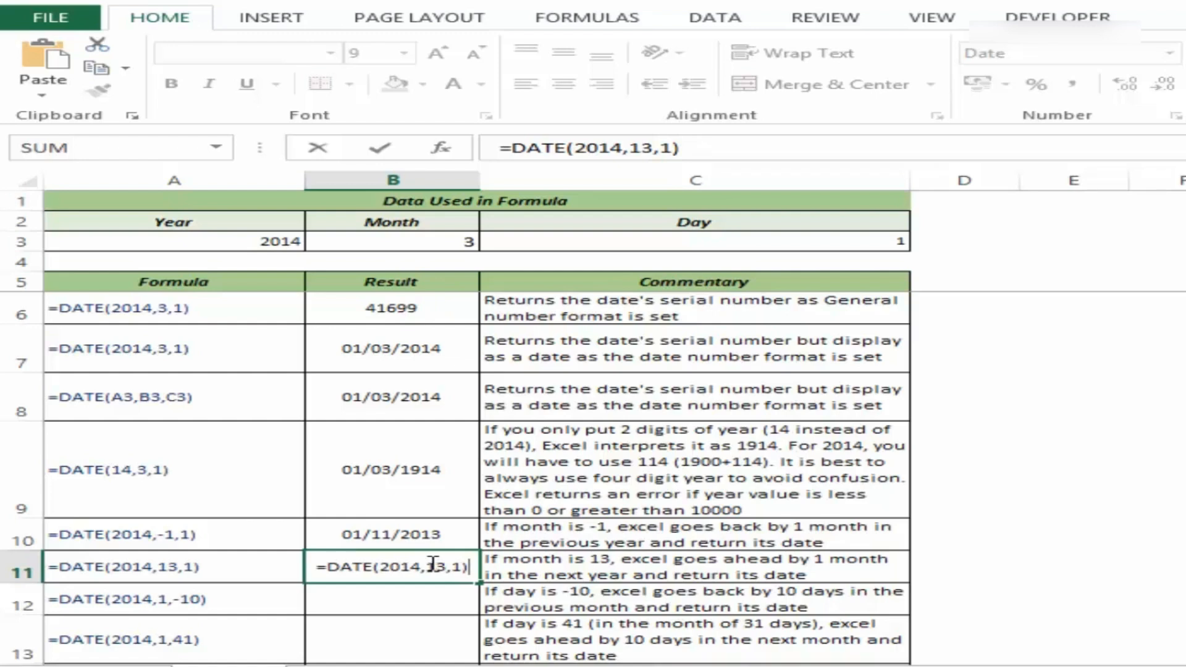
key(ctrl+Return)
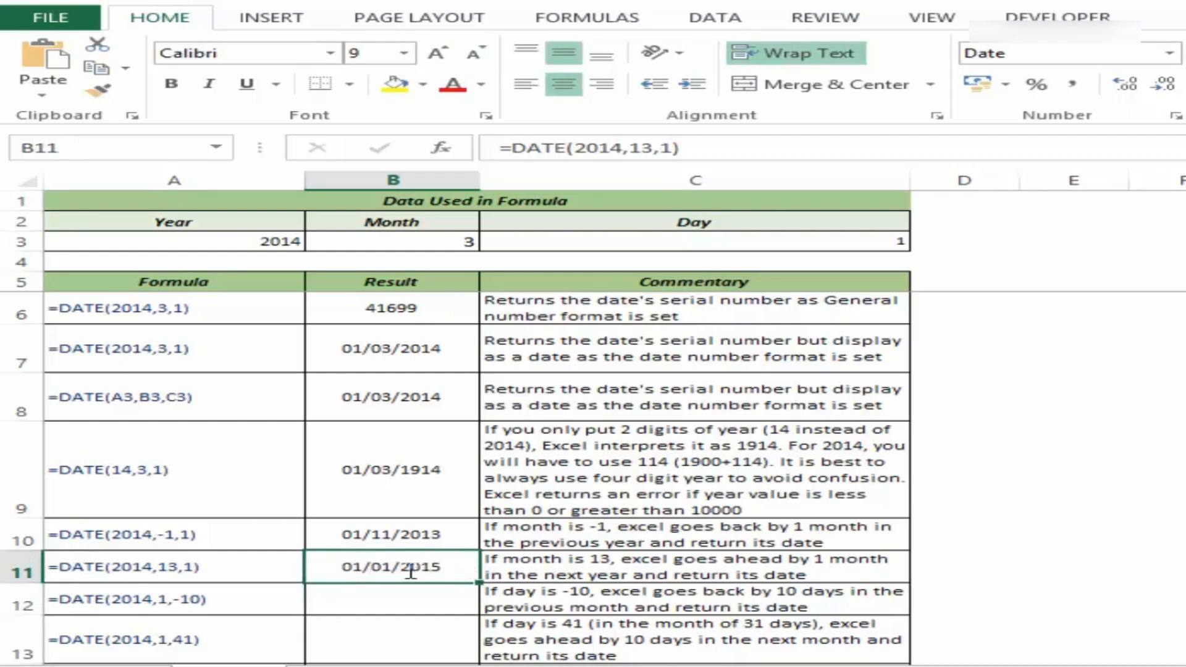
key(F2)
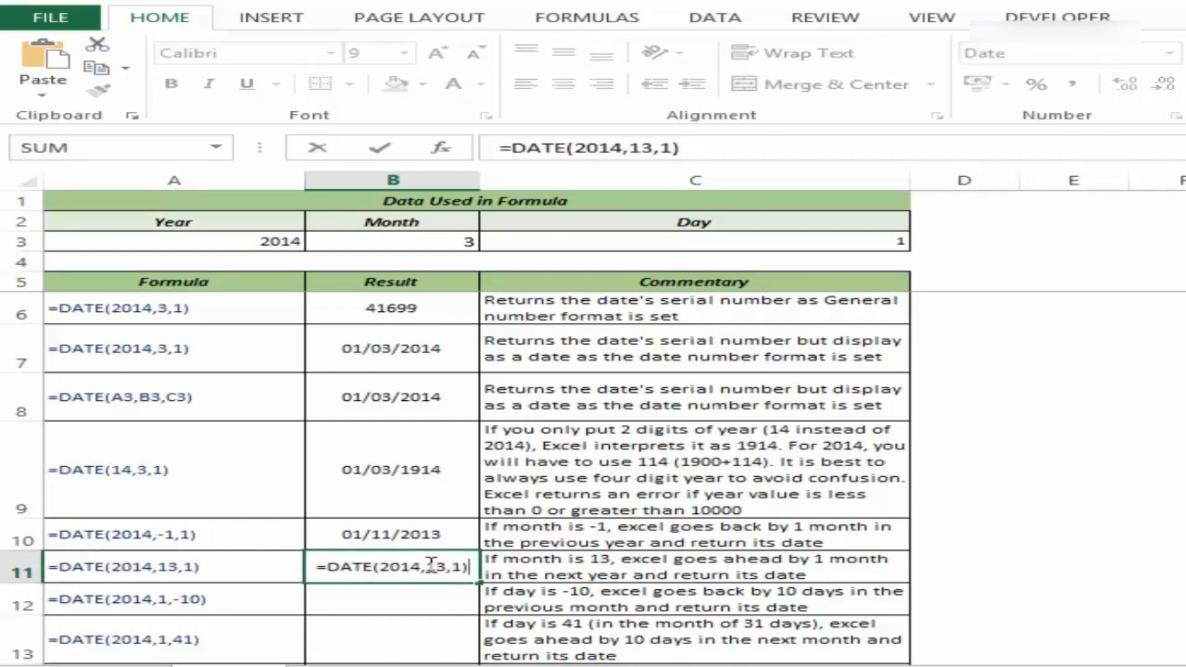
double_click(434, 565)
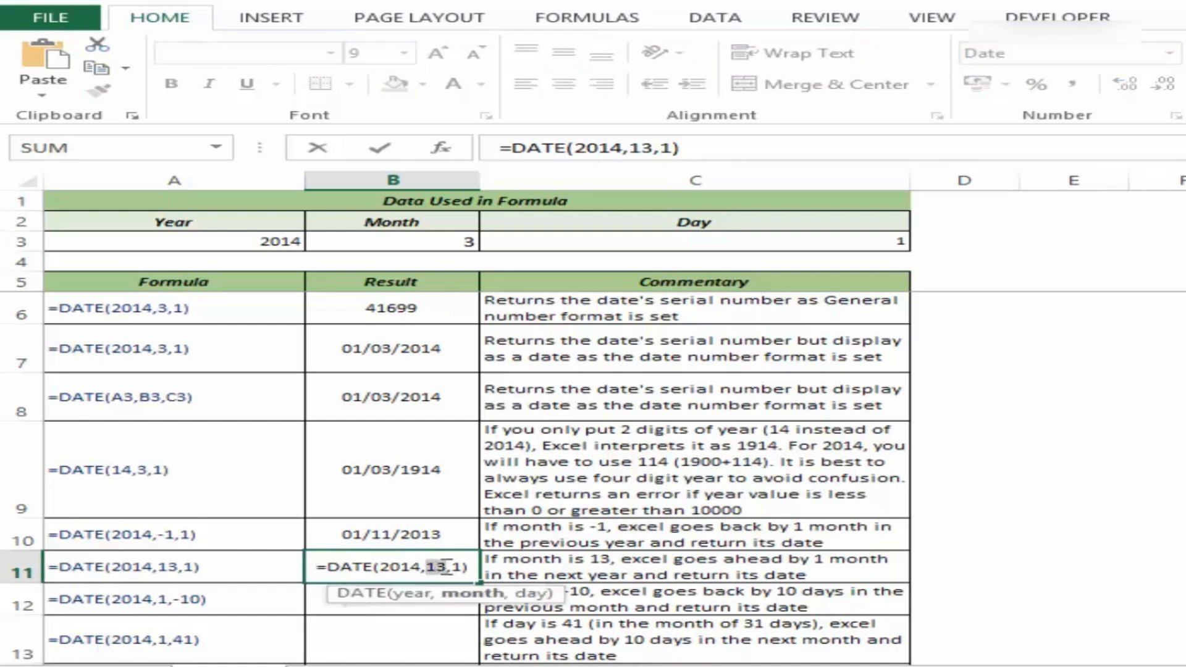
key(Return)
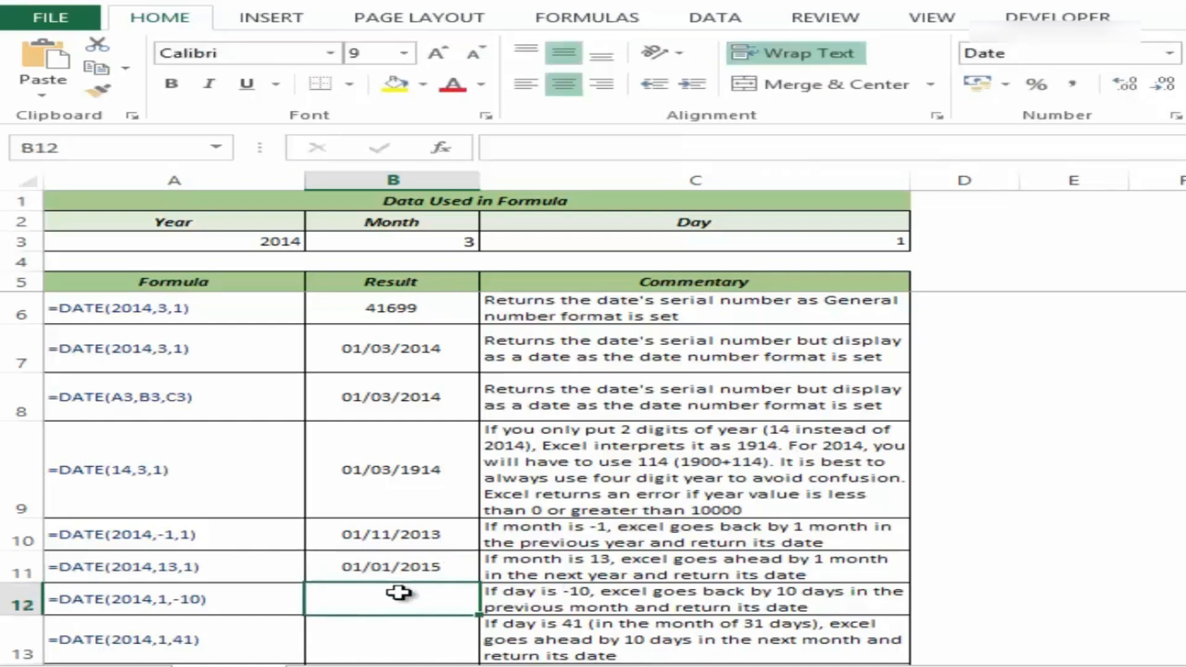
Enter the formula =DATE(2014,1,-10) in result cell B12 to demonstrate a negative day.
text(=date)
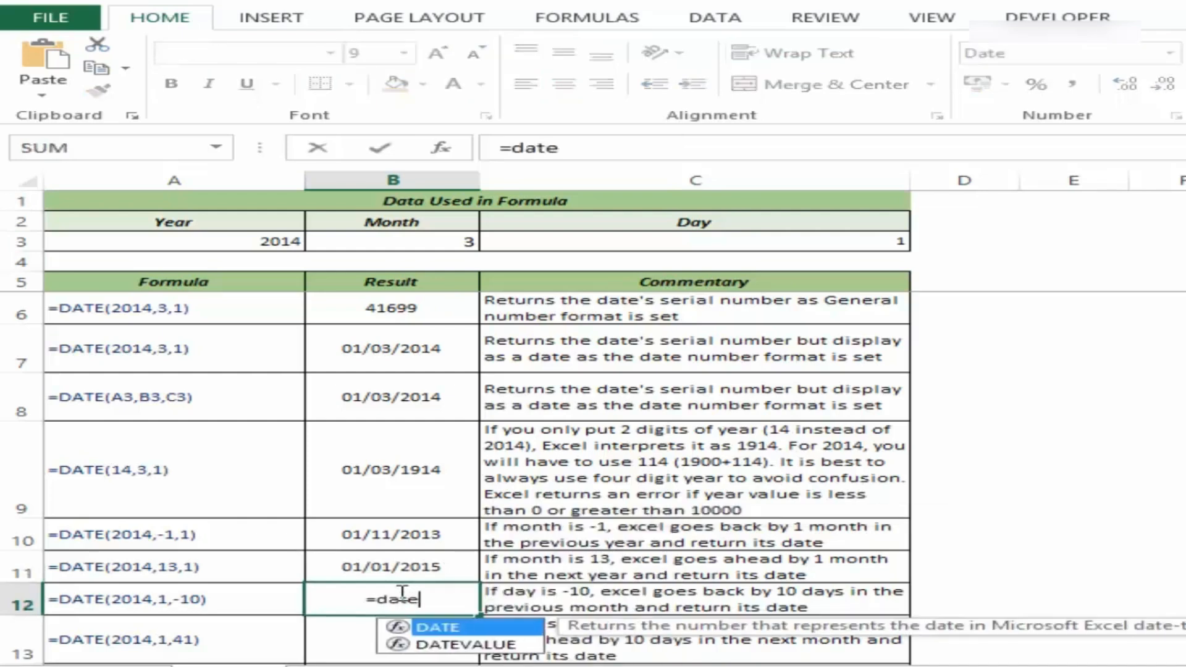
key(Tab)
text(2014,1,)
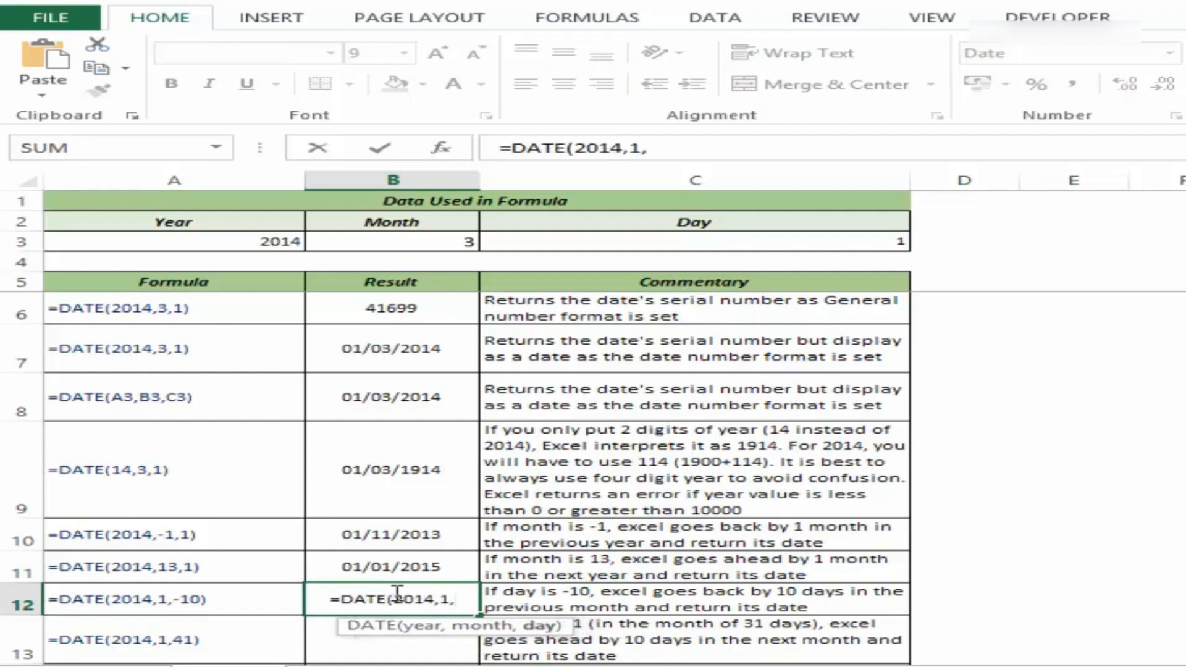
text(-10)
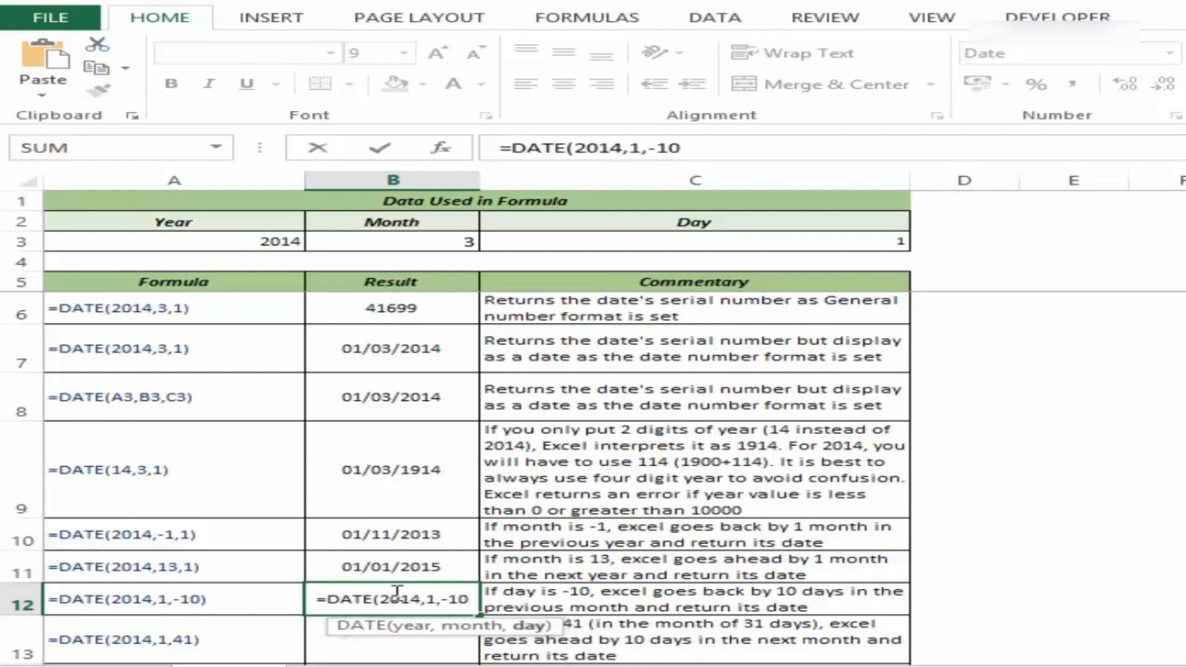
text())
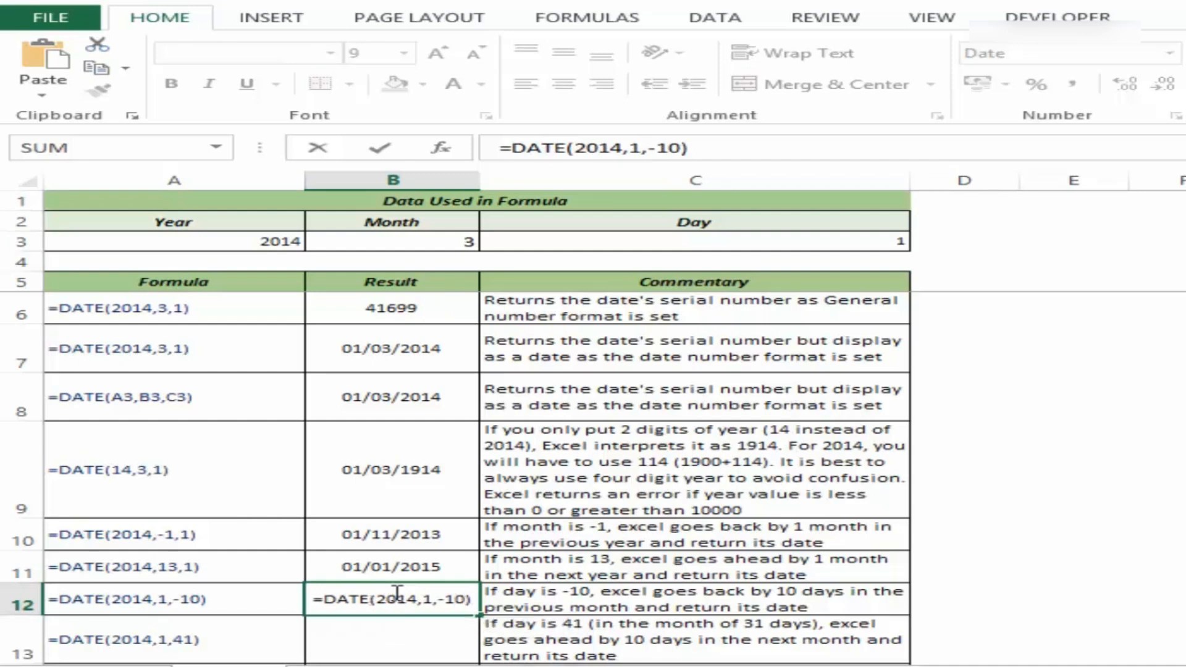
key(Return)
click(393, 596)
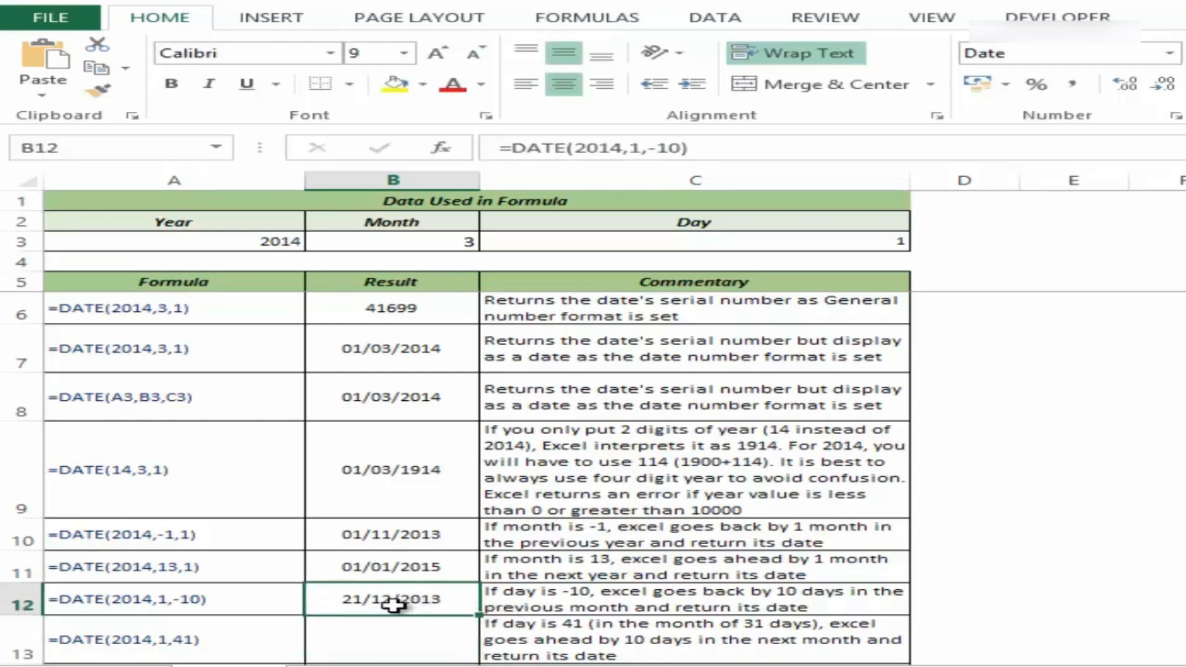
Change the day argument of the DATE formula in cell B12 to 0, making it =DATE(2014,1,0).
double_click(441, 602)
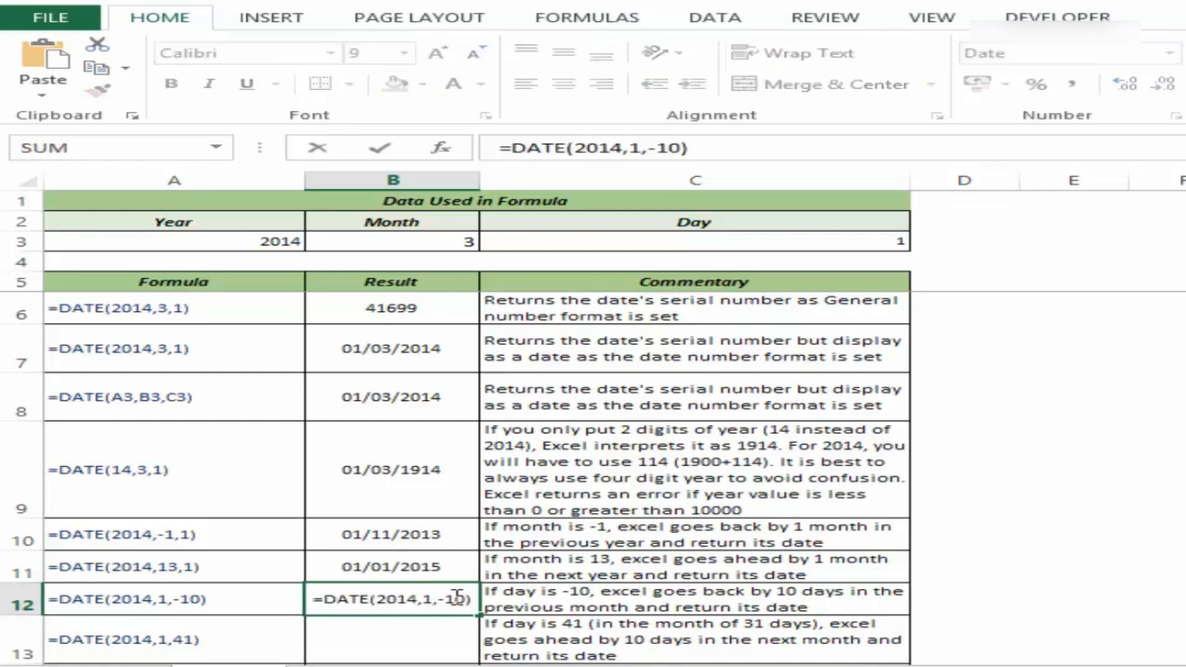
double_click(457, 596)
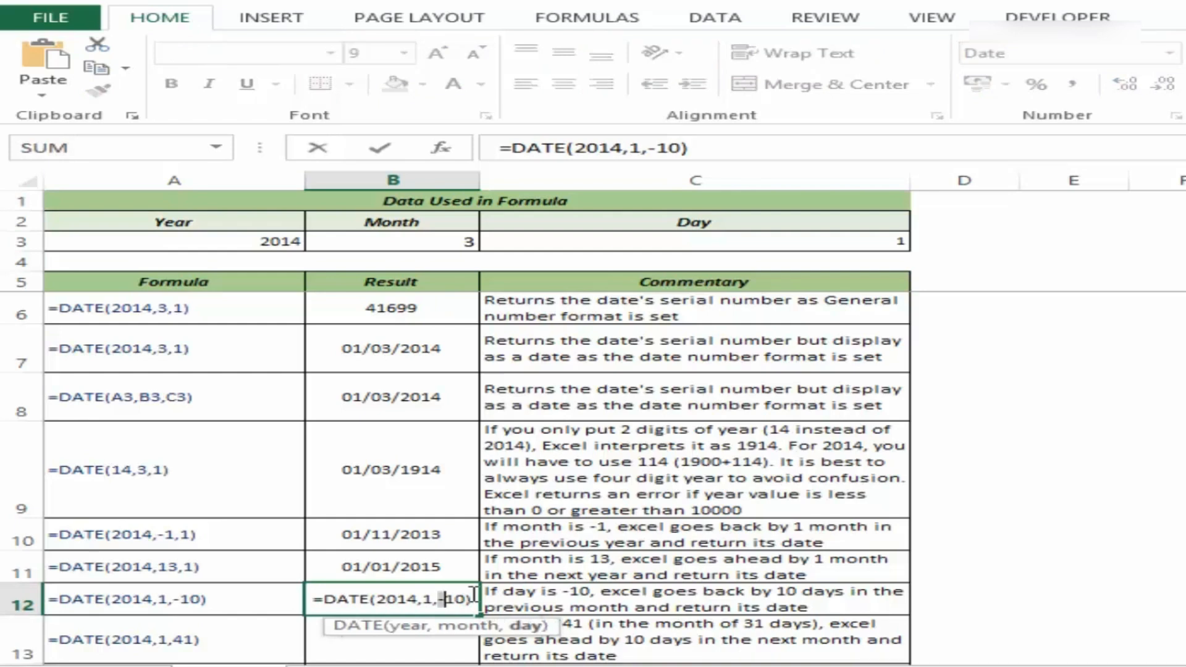
key(BackSpace)
key(ctrl+Return)
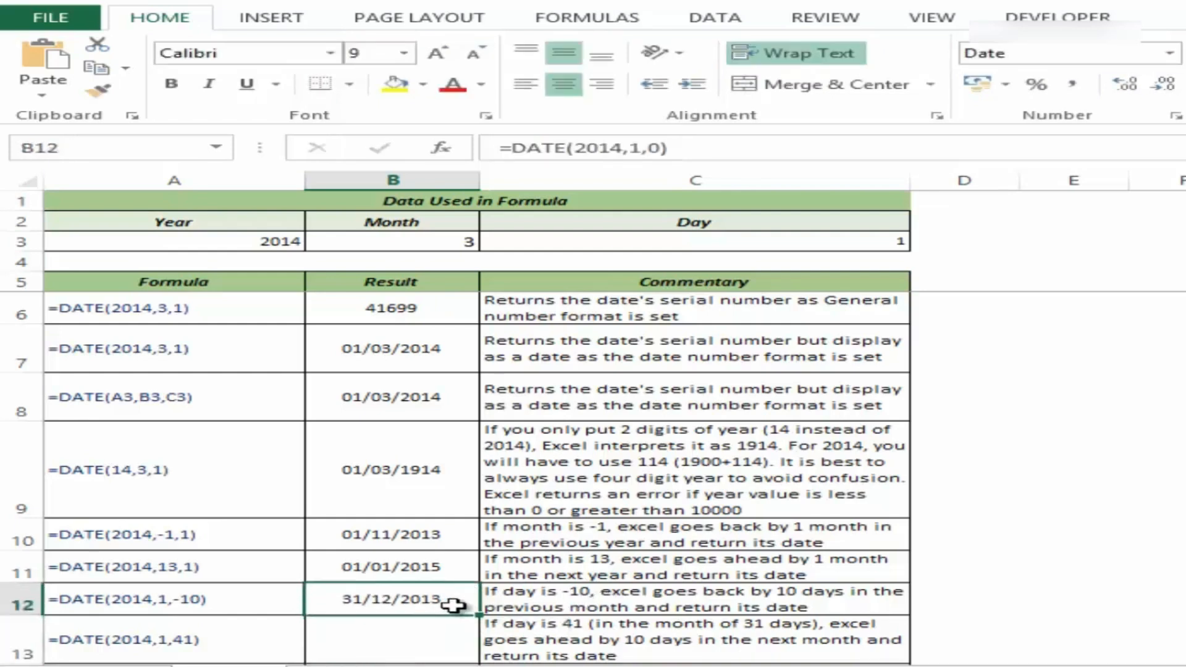
Set the day argument of the DATE formula in cell B12 back to -10, making it =DATE(2014,1,-10).
double_click(456, 606)
click(447, 599)
text(-1)
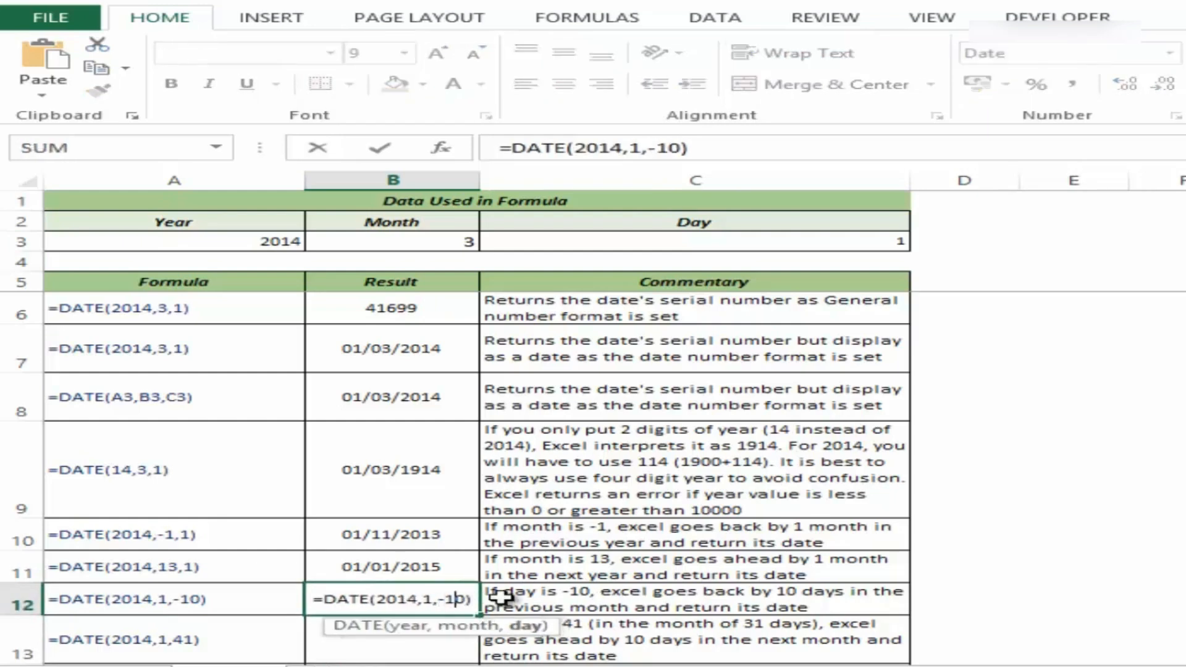
key(Return)
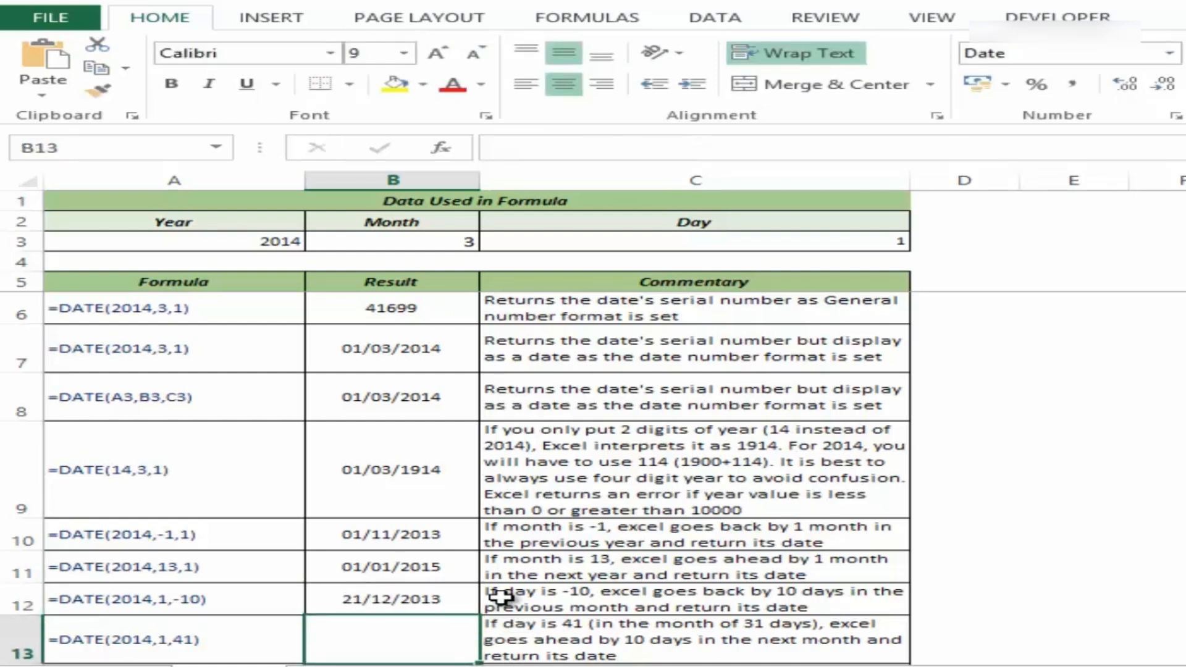
Enter the formula =DATE(2014,1,41) in result cell B13 to demonstrate a day beyond the month's end.
text(=date)
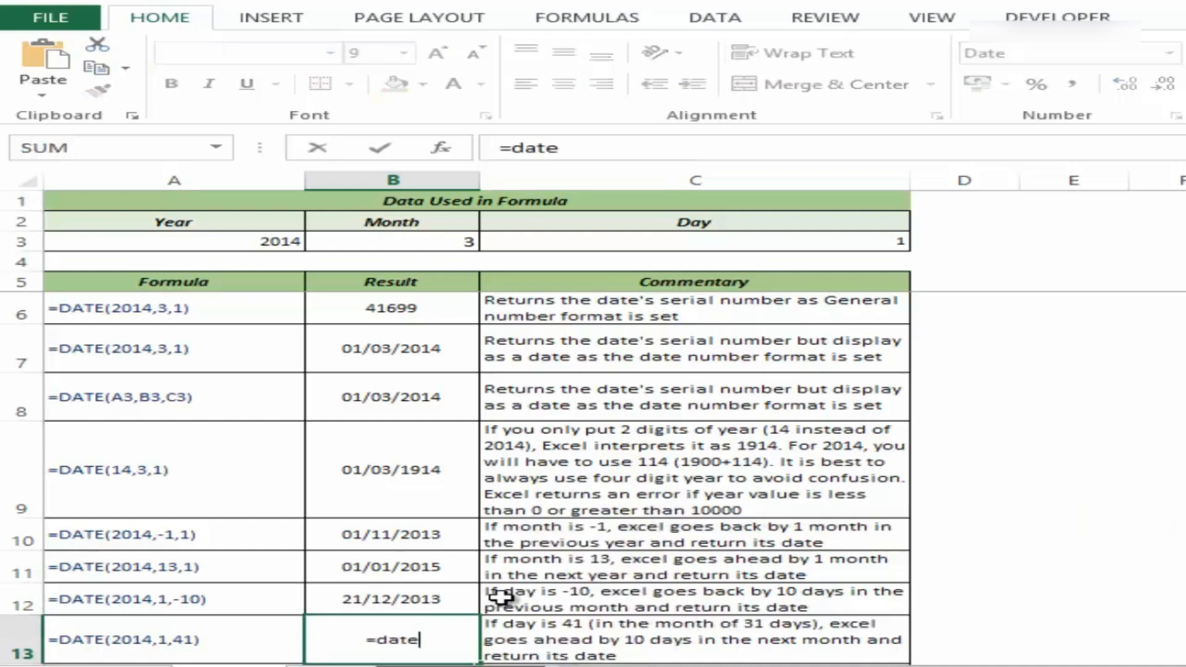
key(Tab)
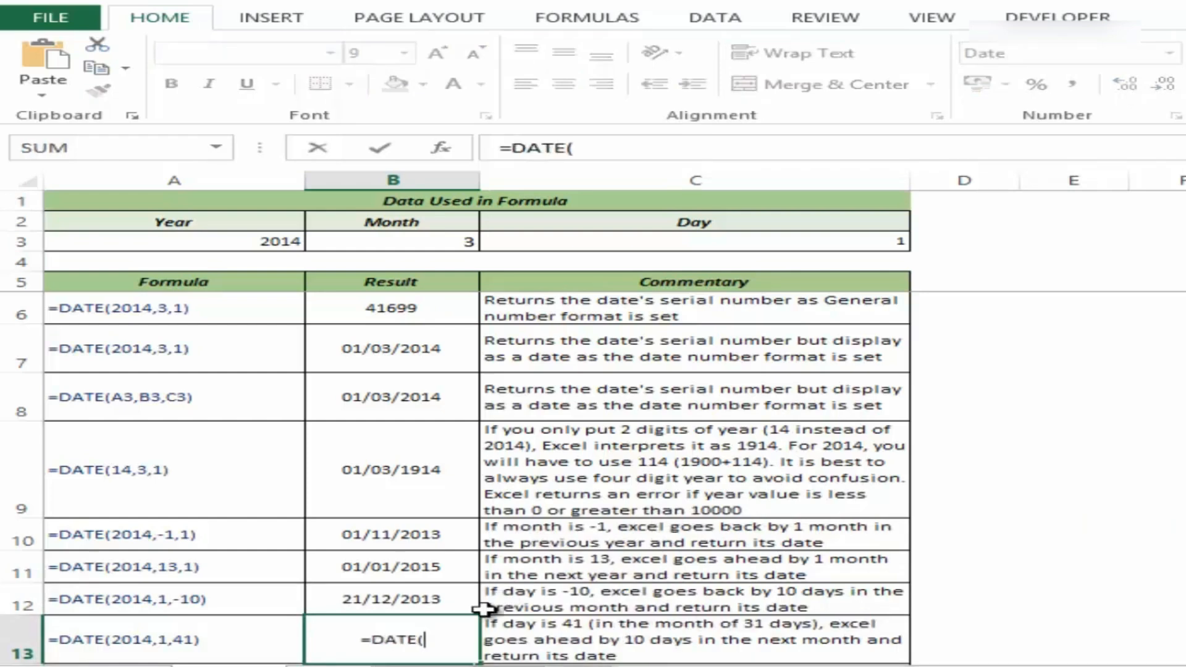
text(2014)
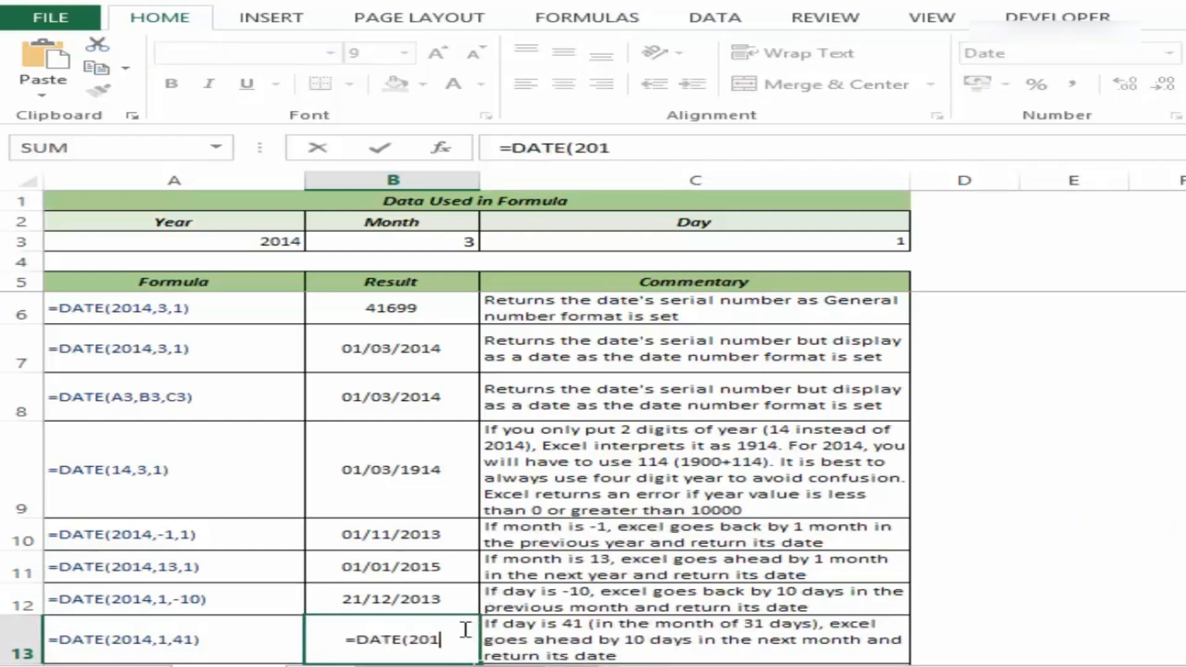
text(,1)
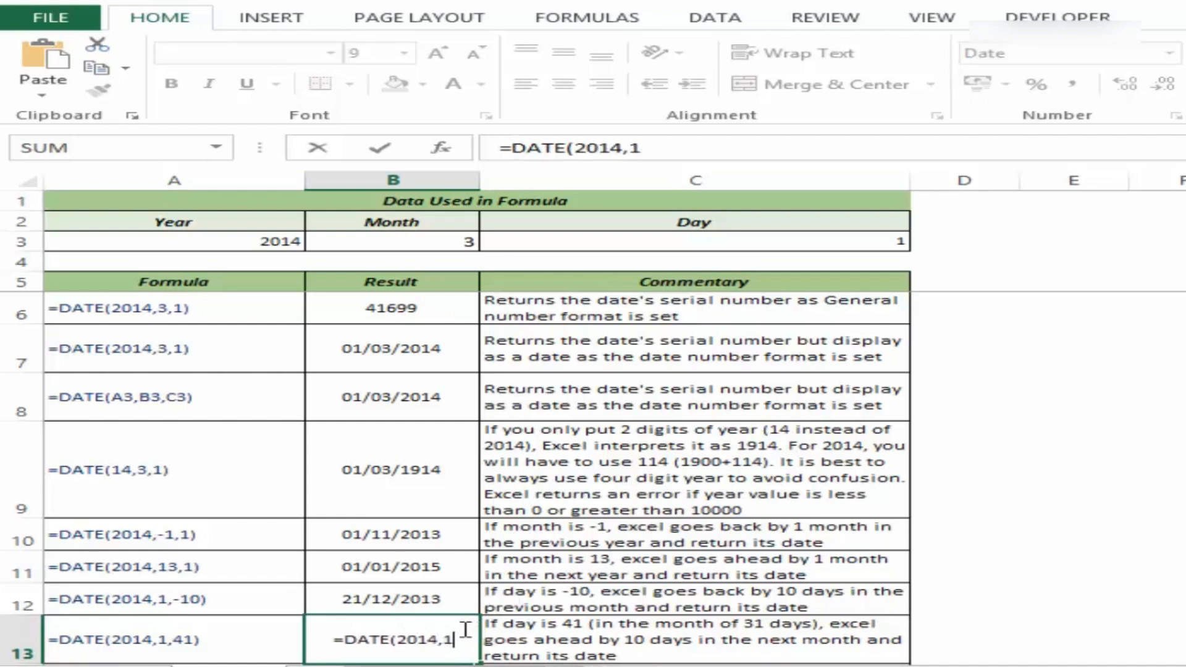
text(,41))
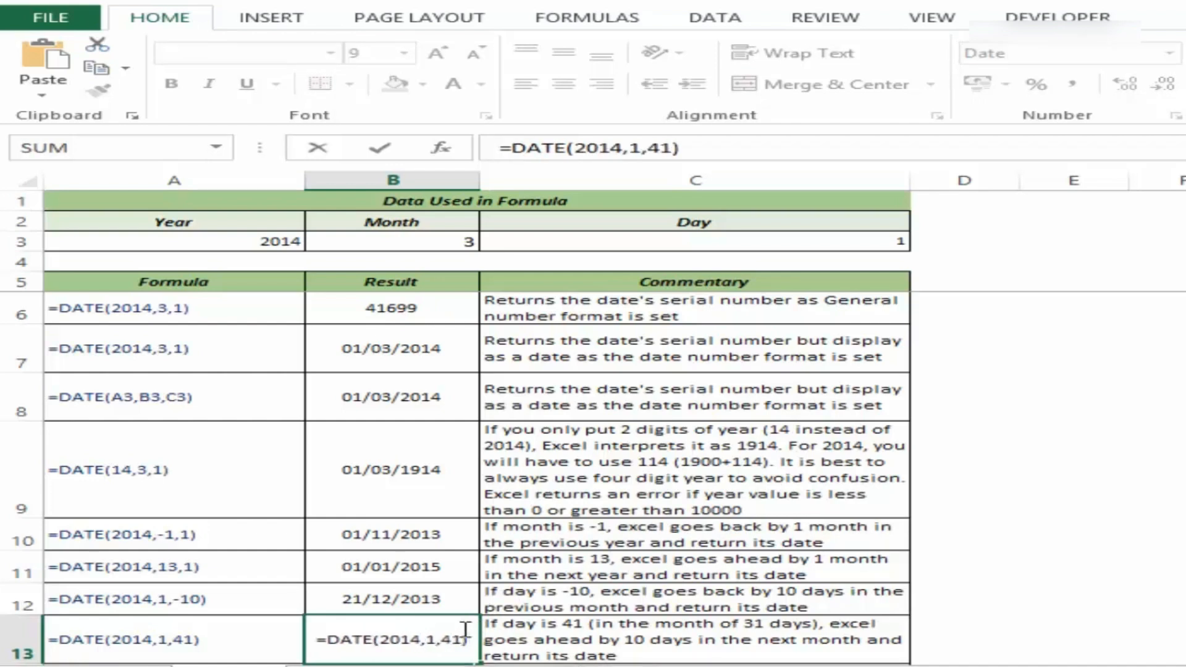
key(ctrl+Return)
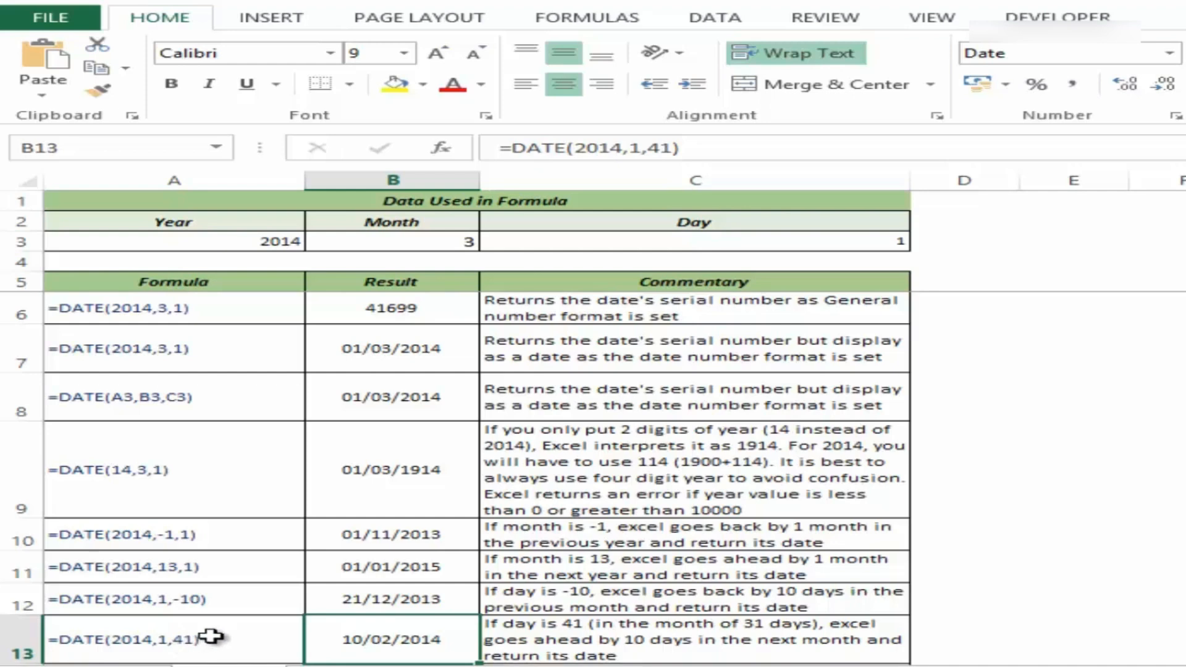
Enter the formula =DATE(2014,1,41)+10 in result cell B14 to demonstrate adding days to a date.
scroll(243, 624, down, 1)
click(384, 565)
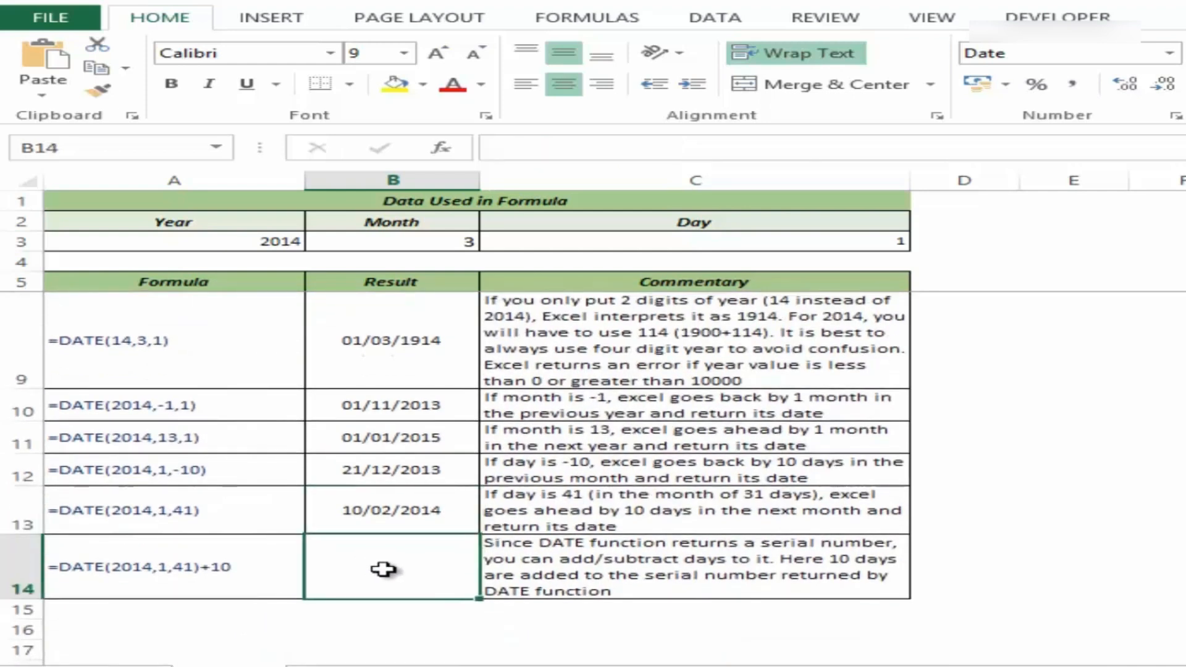
text(=dat)
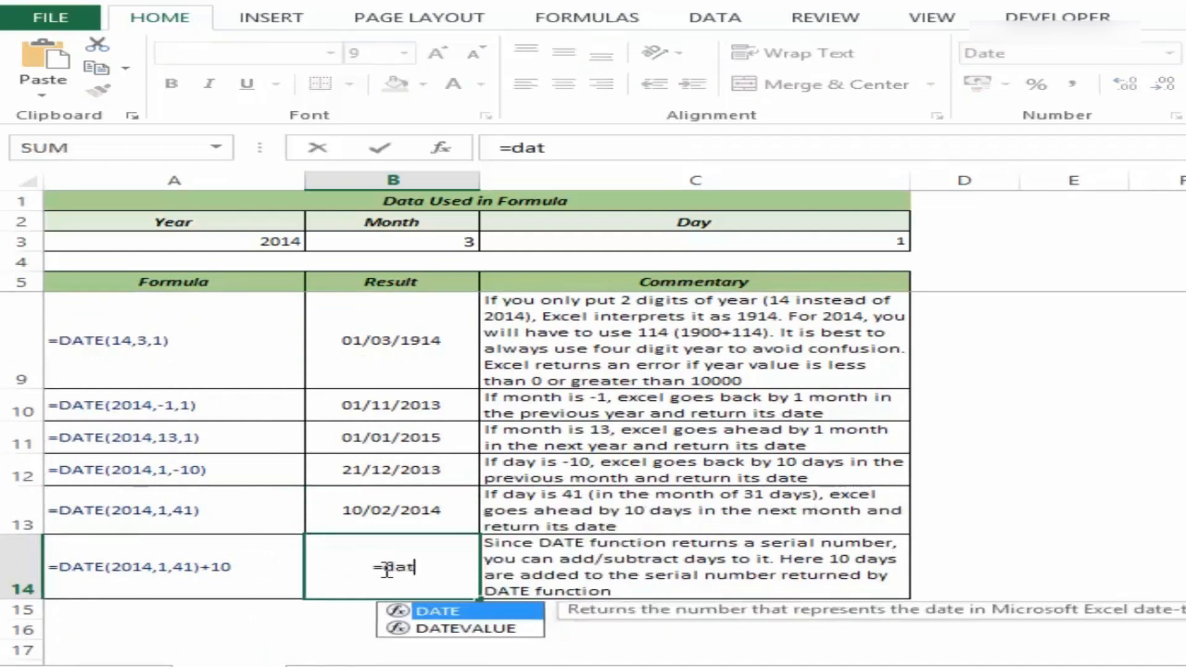
key(Tab)
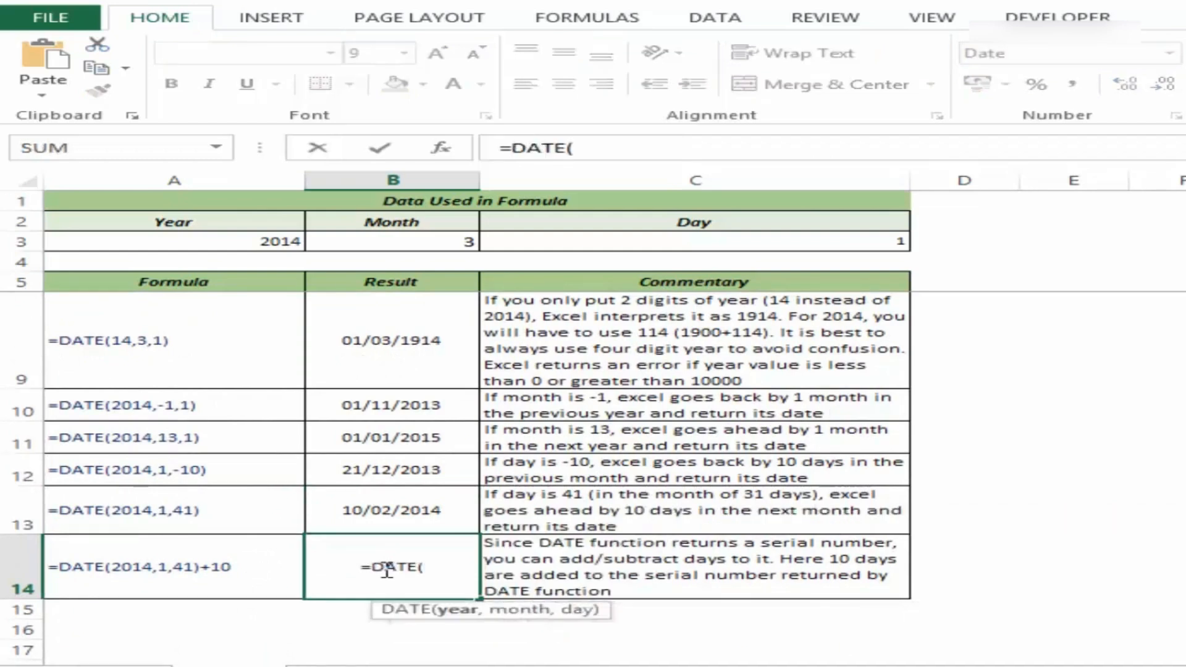
text(2)
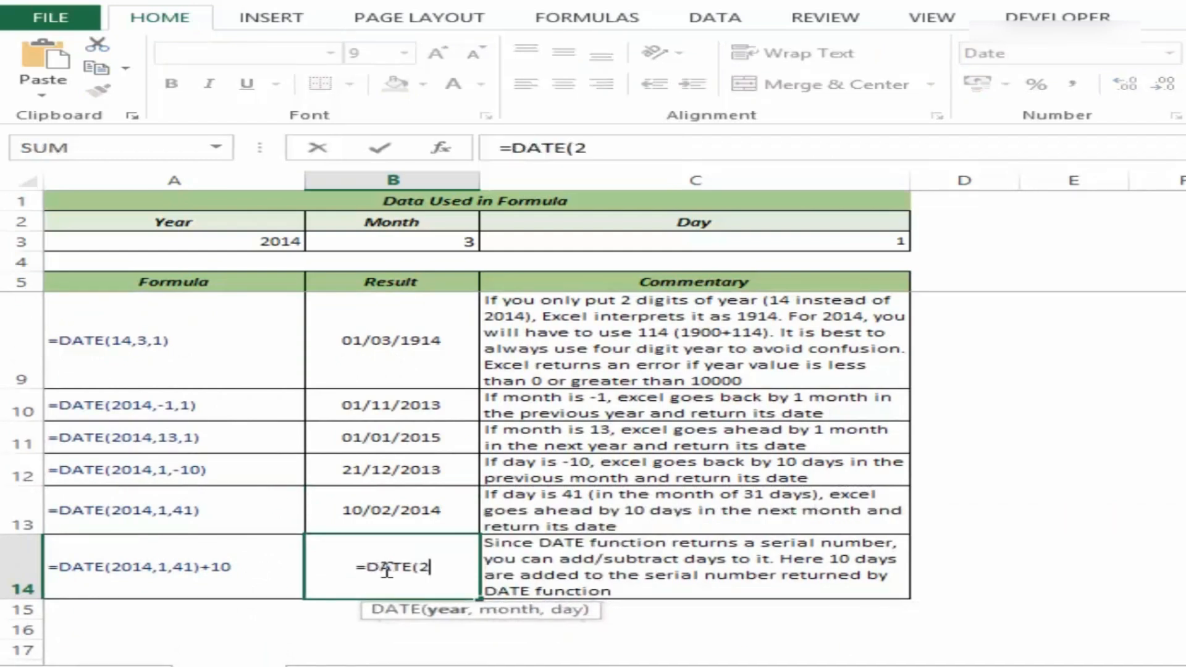
text(014,1)
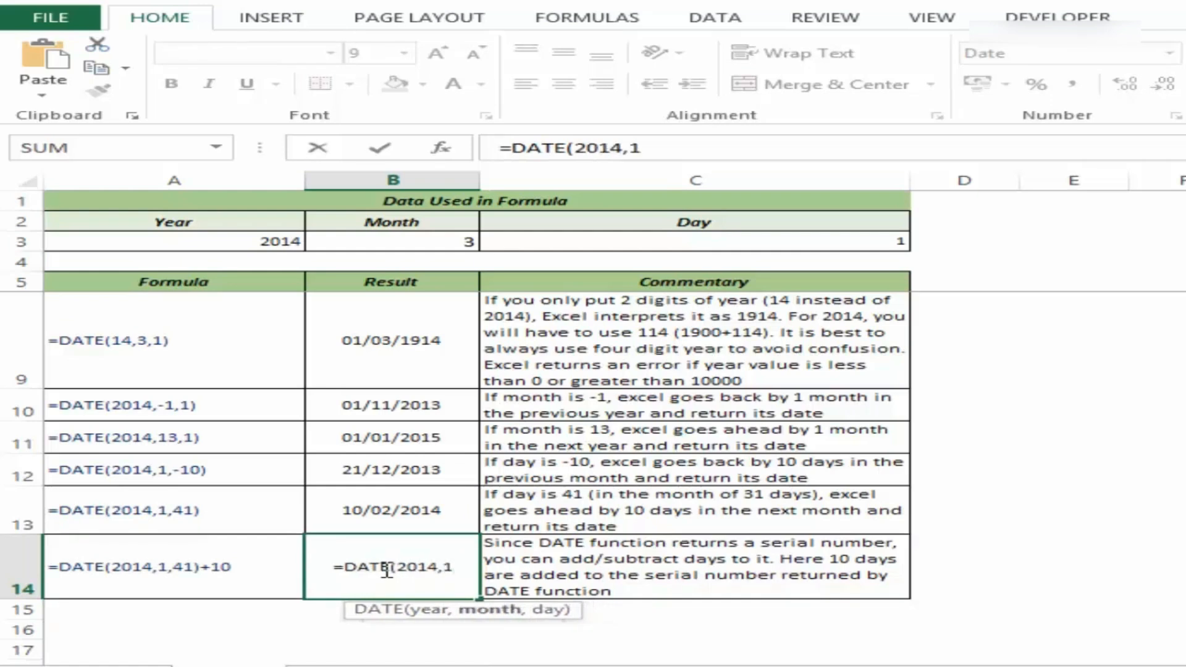
text(,)
text(4)
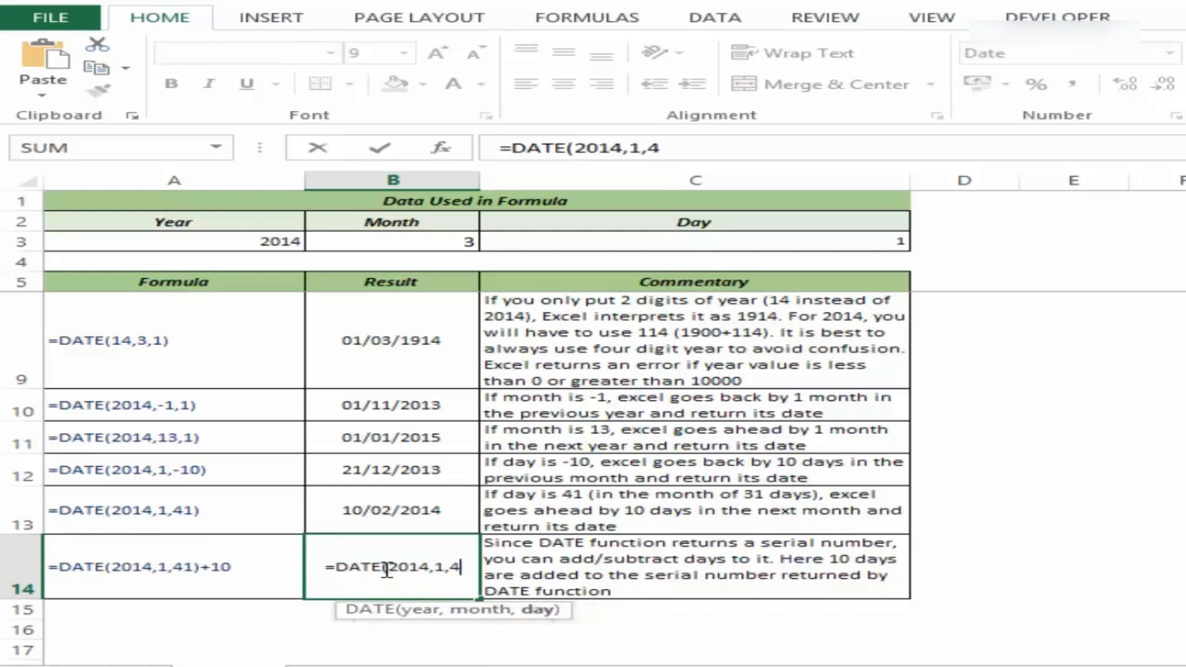
text(1))
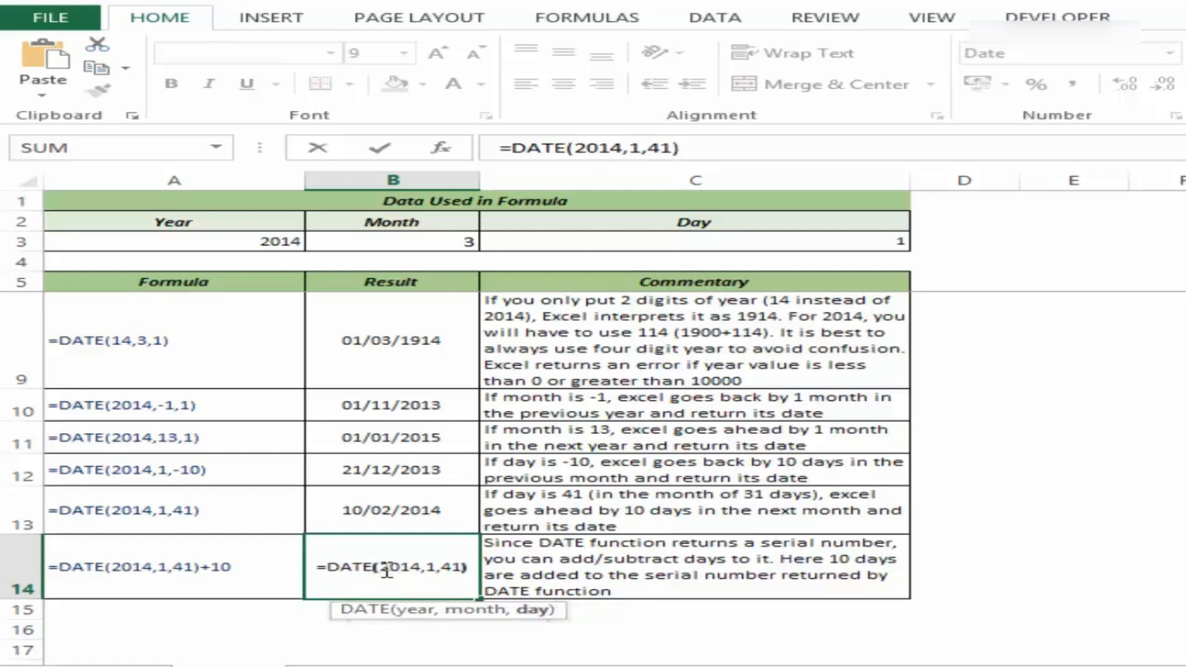
text(+10)
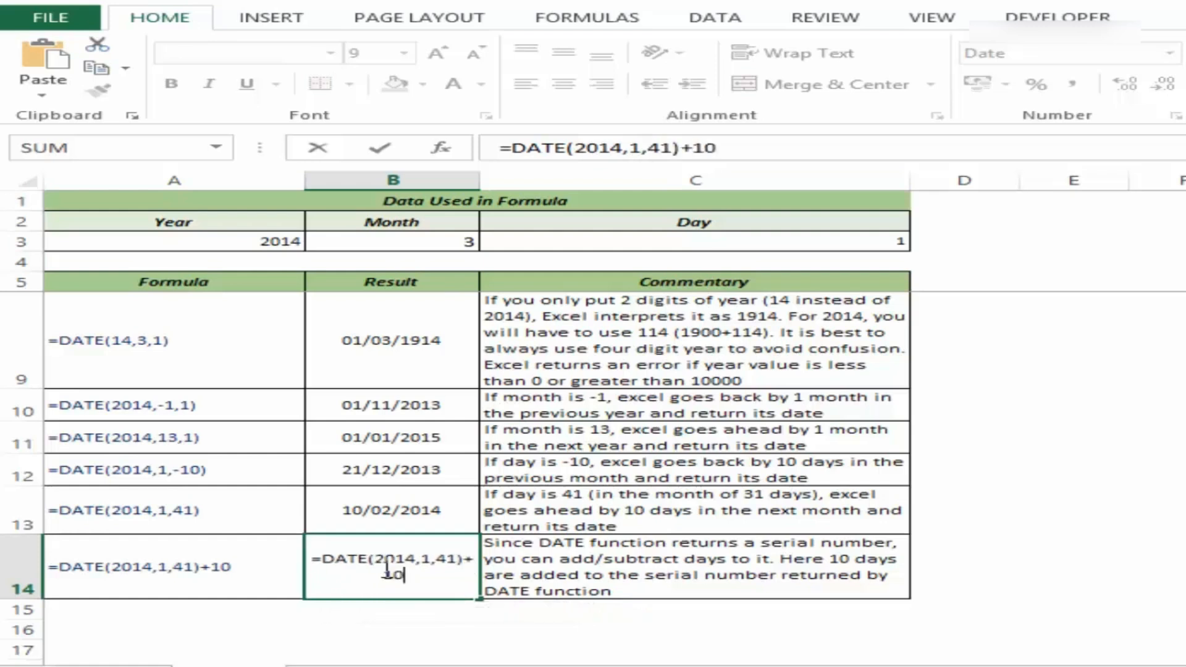
key(Return)
Change the number format of cell B14 to General to show the date as a serial number.
click(387, 567)
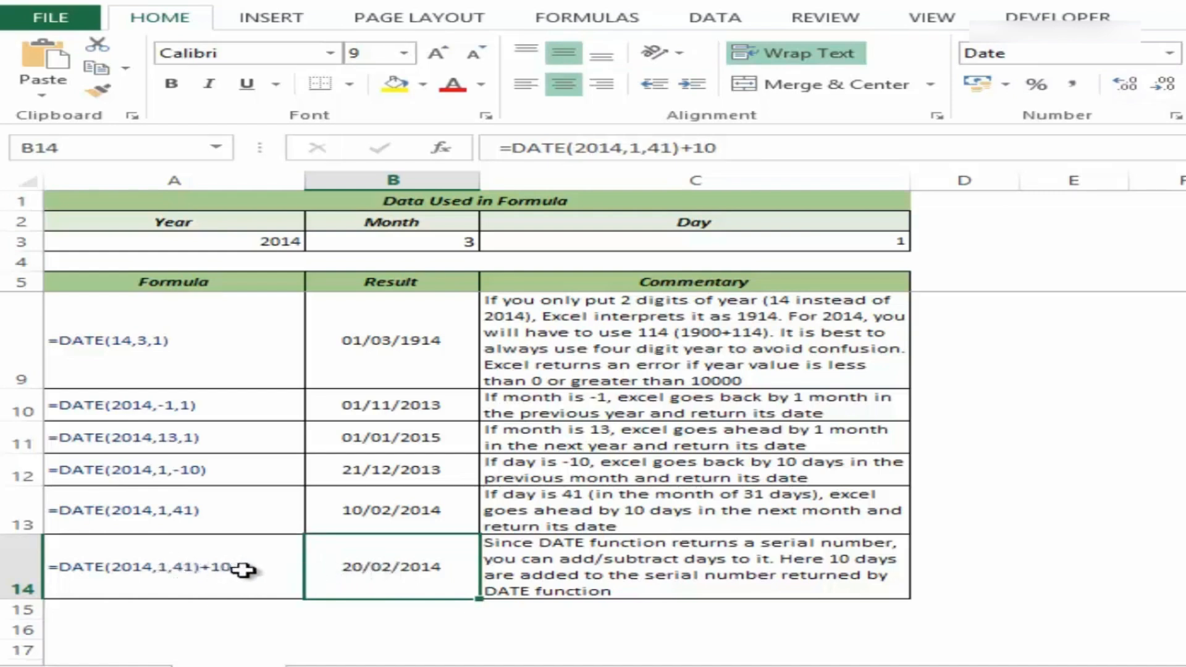
click(1175, 54)
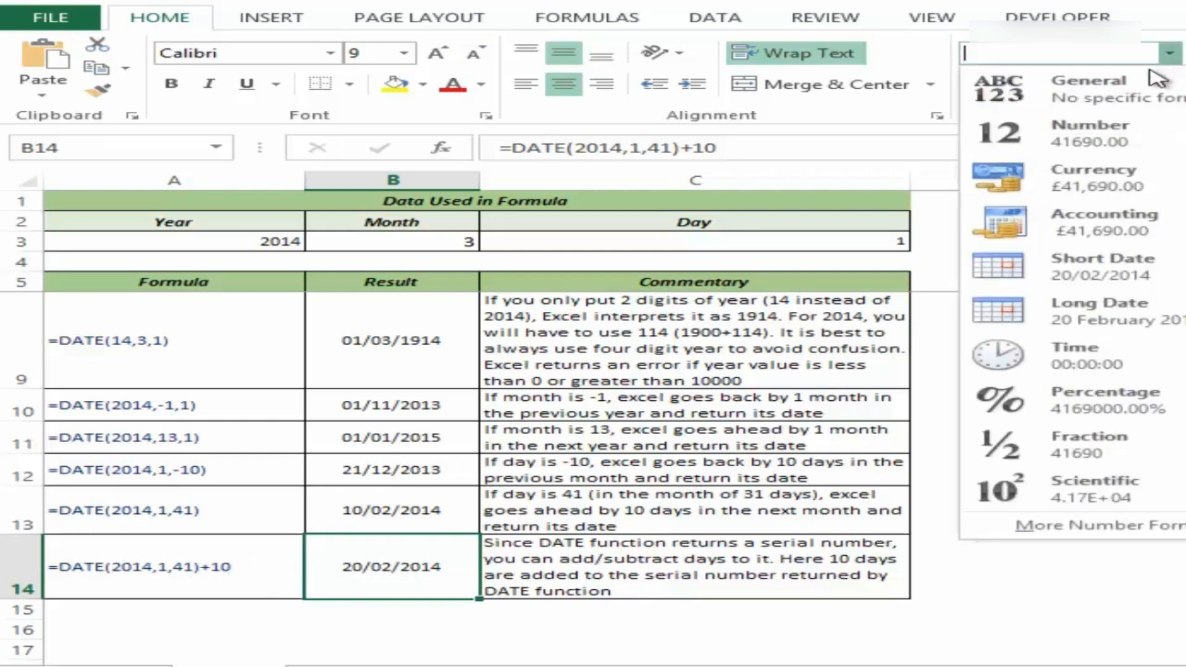
click(1133, 80)
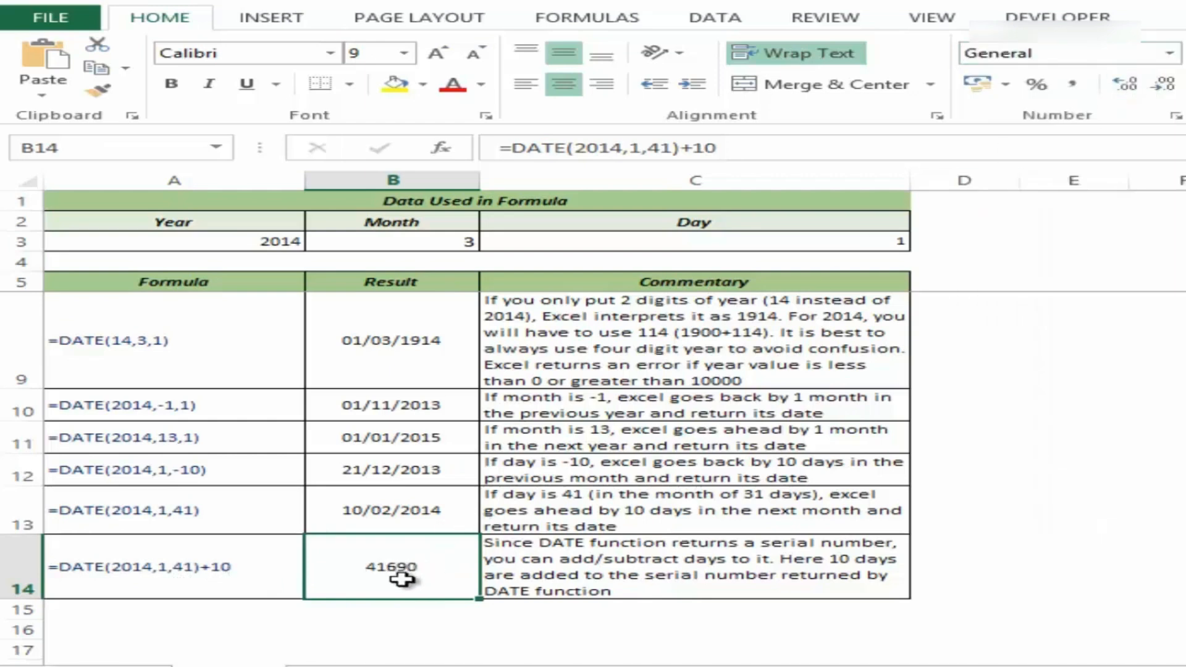
Remove the +10 from the formula in cell B14, making it =DATE(2014,1,41).
double_click(408, 564)
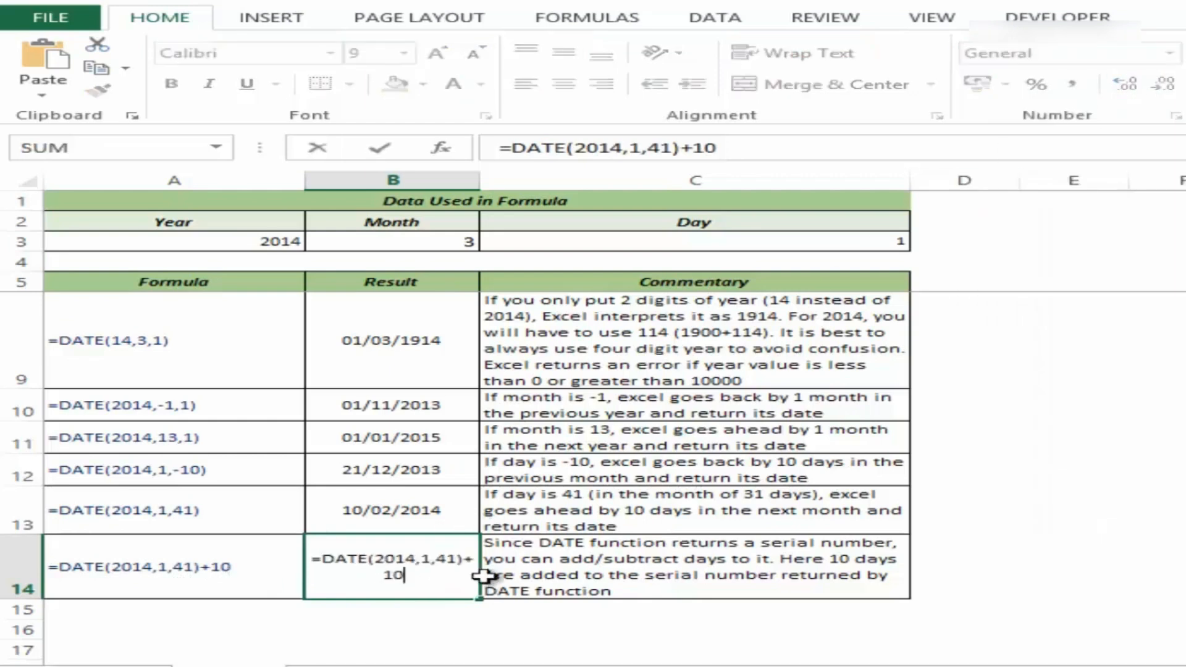
key(BackSpace)
key(BackSpace)
key(BackSpace)
key(BackSpace)
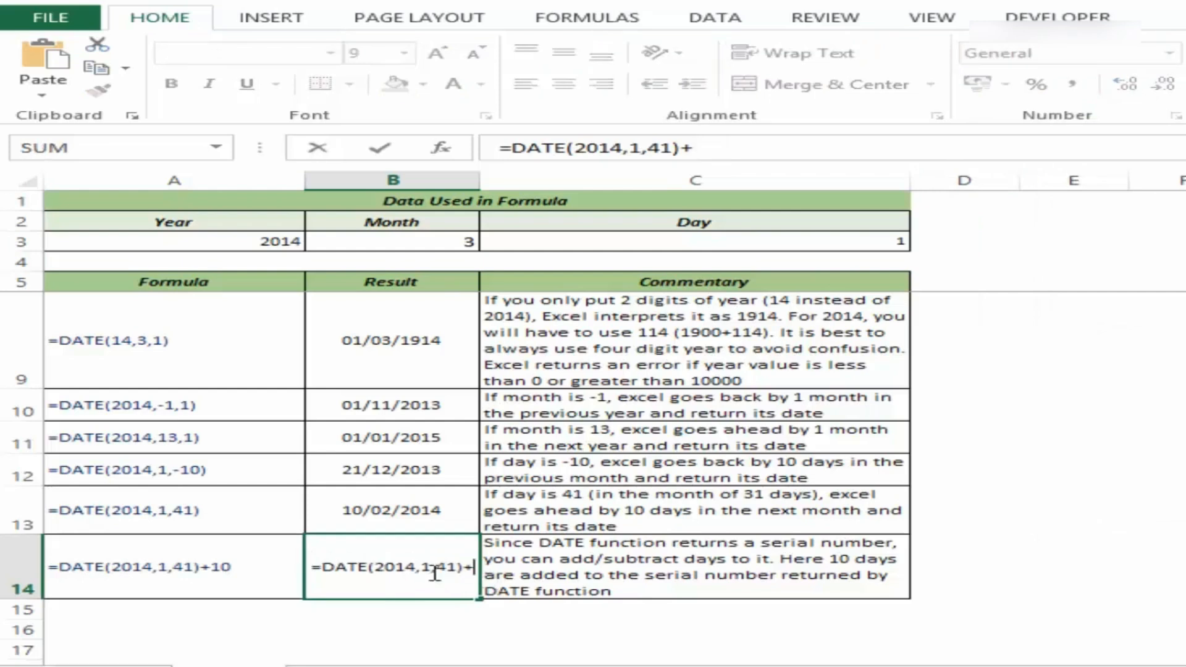
text())
key(Return)
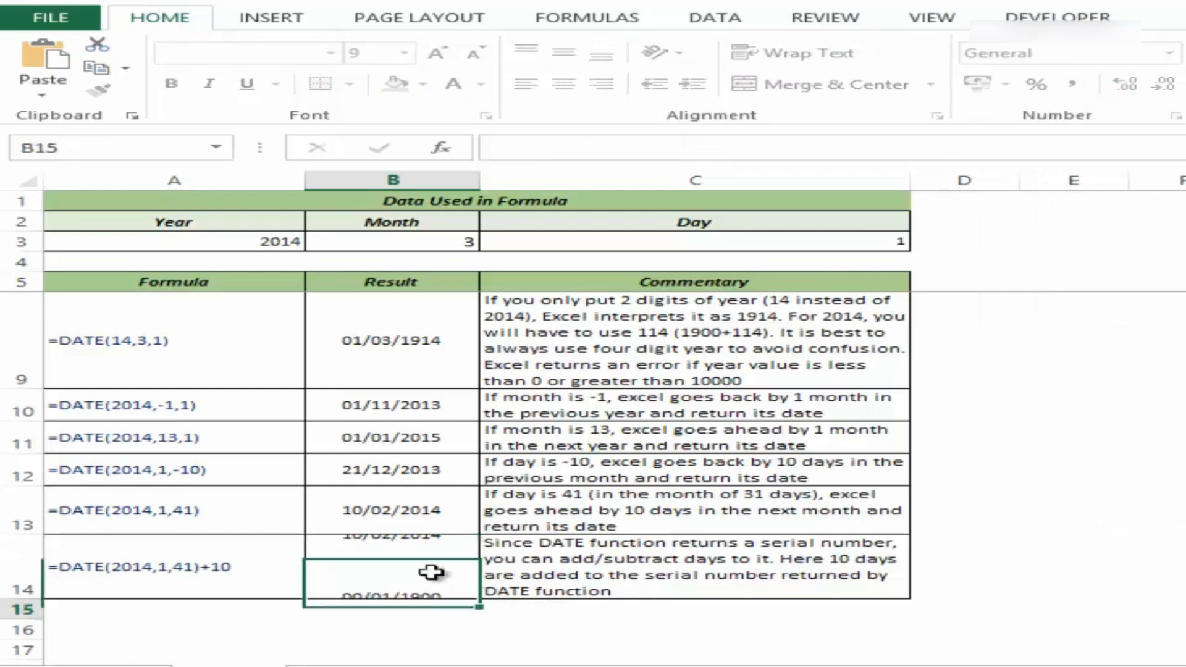
Apply the General number format to the edited formula in cell B14.
click(426, 568)
click(1169, 53)
click(1013, 83)
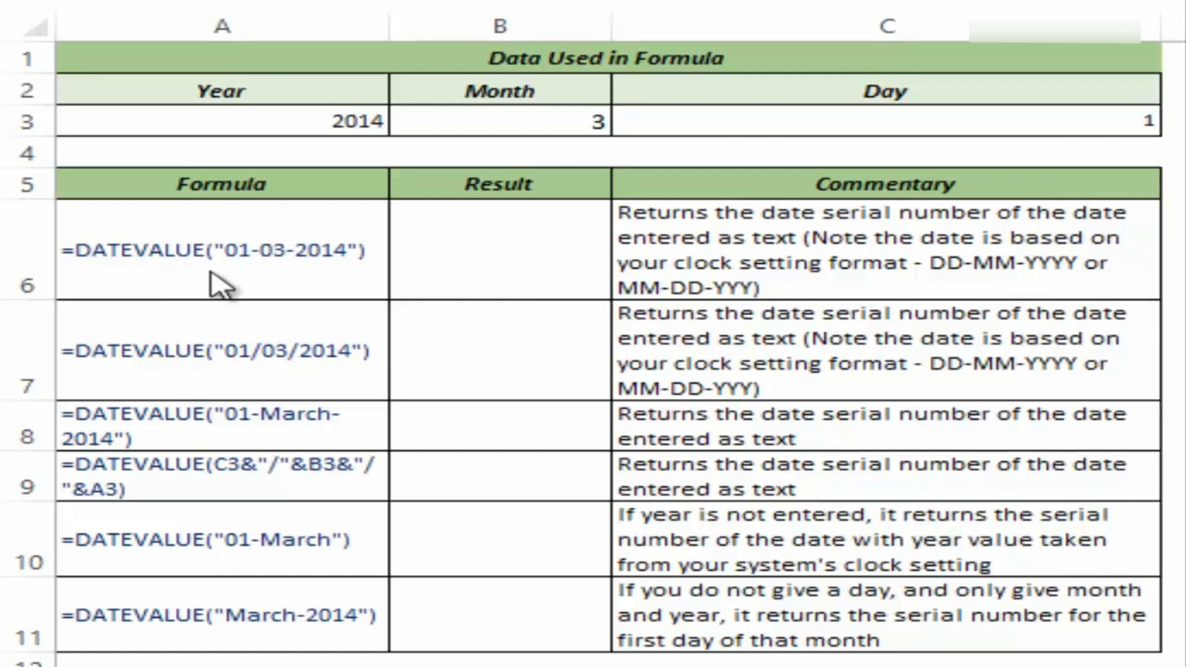
Enter the formula =DATEVALUE("01-03-2014") in result cell B6 of the DATEVALUE table and reopen it for review.
click(525, 259)
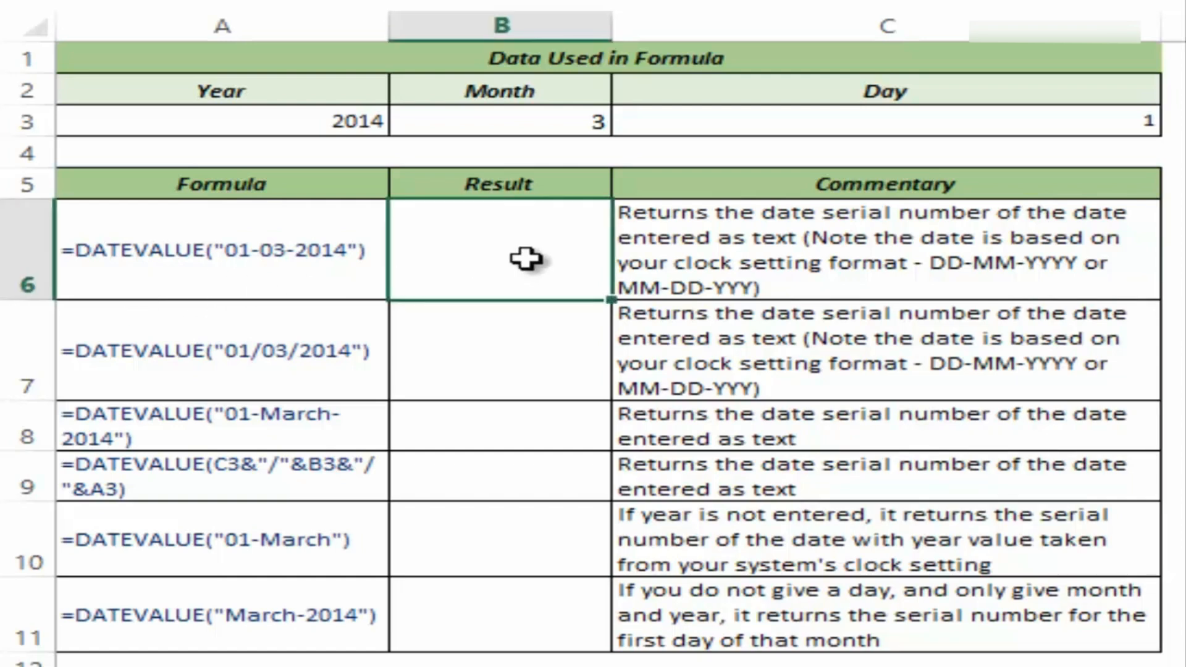
text(=Dtae)
key(BackSpace)
key(BackSpace)
key(BackSpace)
text(ateva)
key(Tab)
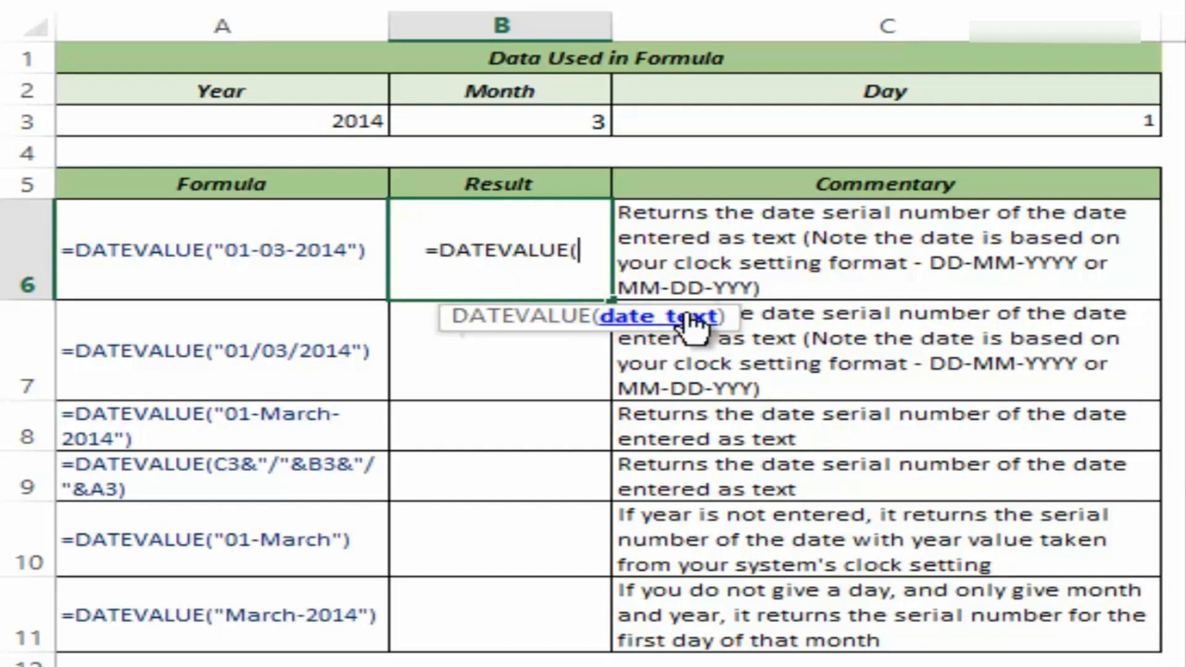
text(")
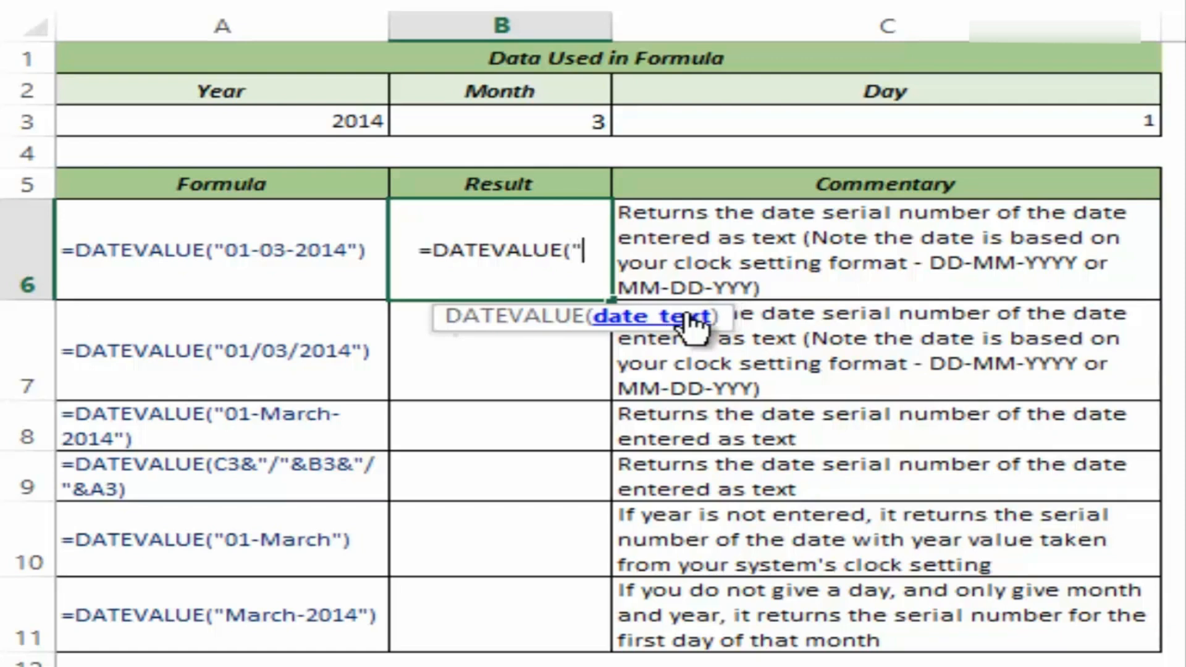
text(01)
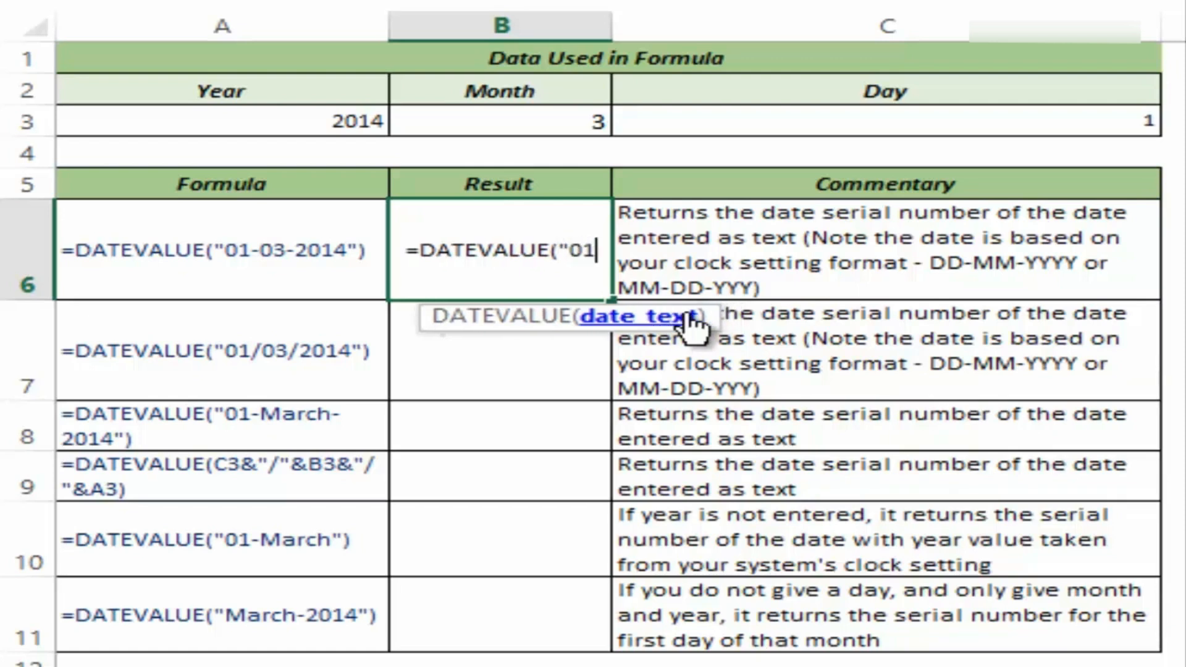
text(-03-2014"))
key(Return)
key(Up)
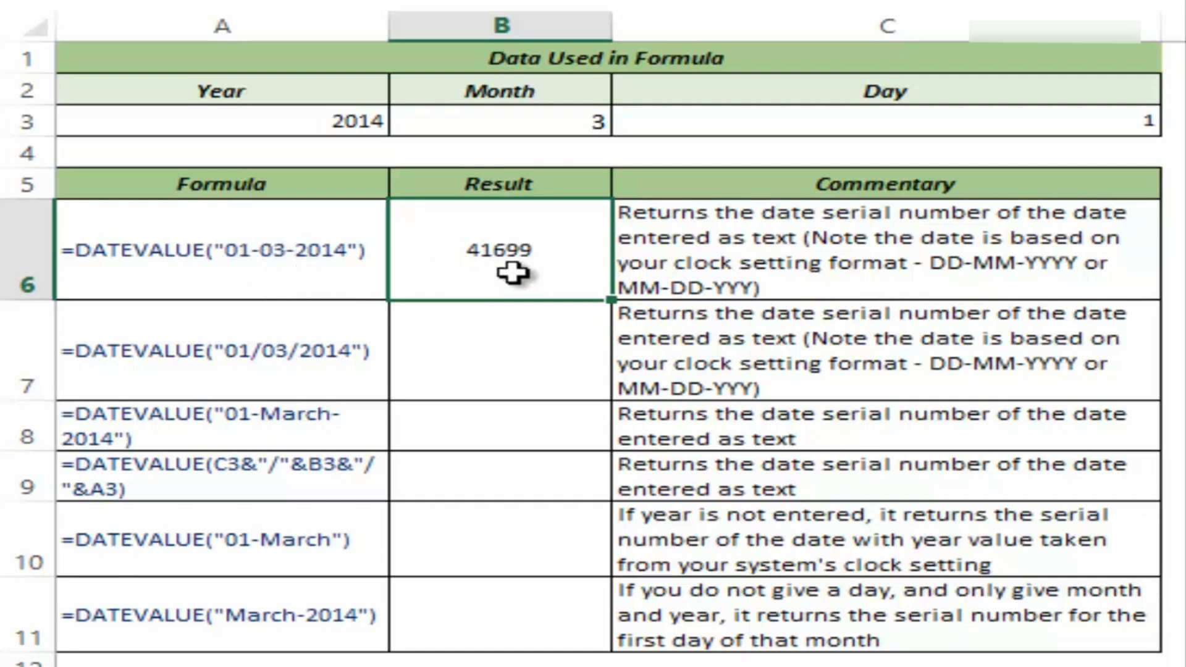
double_click(465, 272)
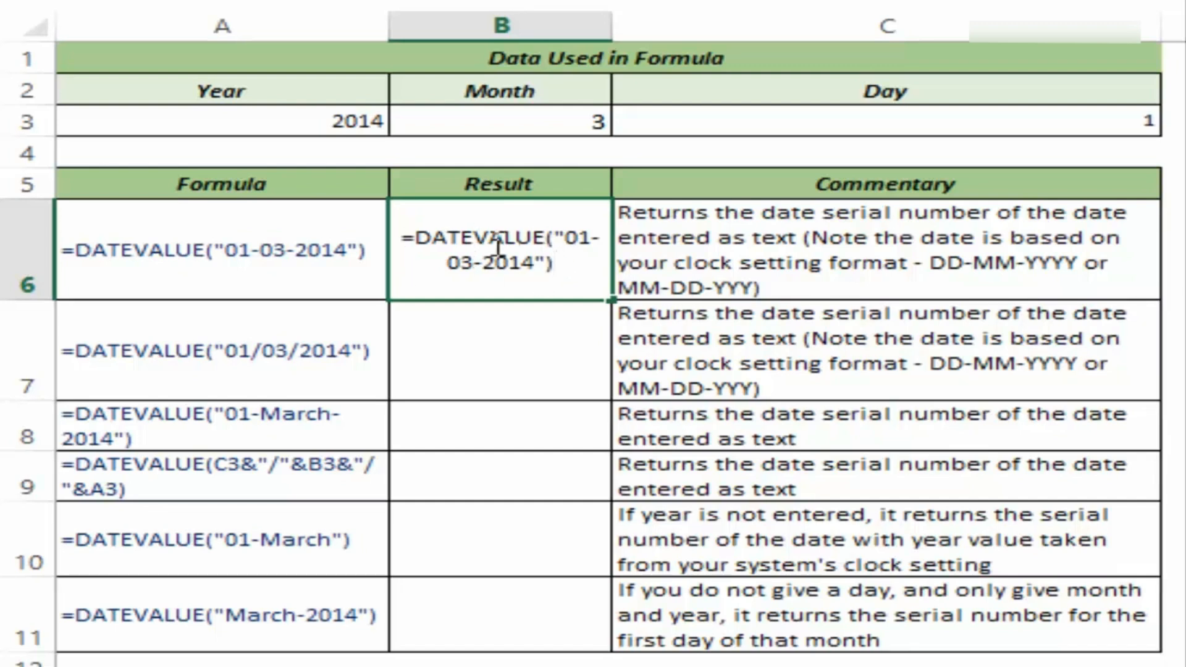
key(Return)
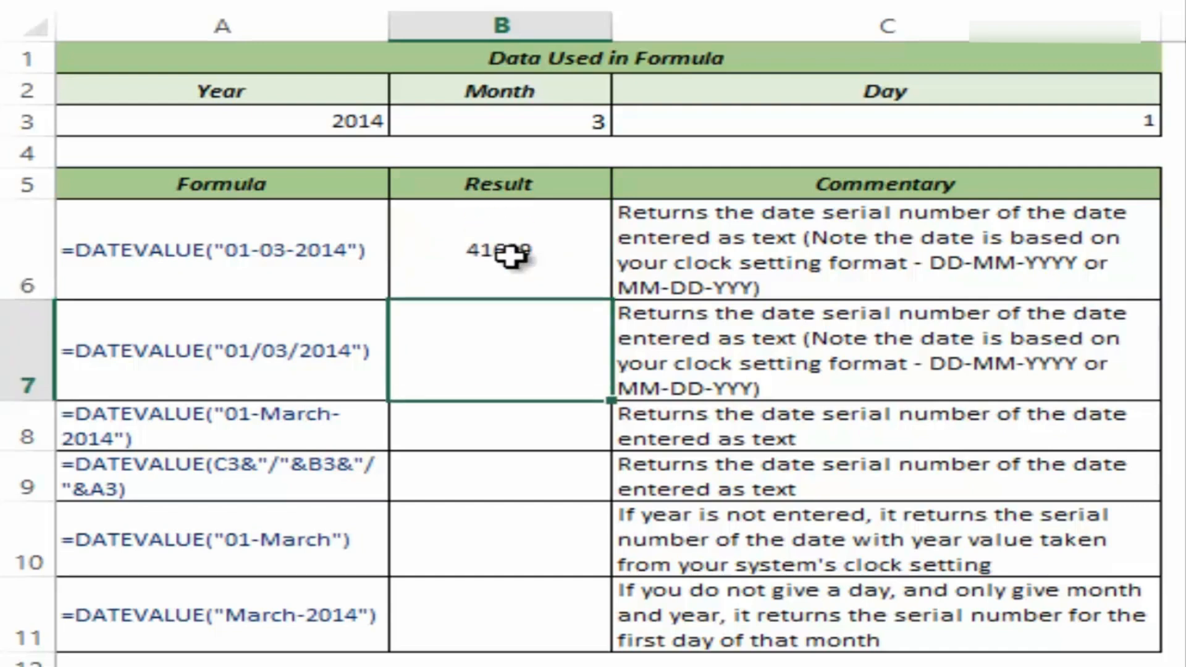
Enter the formula =DATEVALUE("01/03/2014") in result cell B7 to demonstrate a date text with slashes.
text(=da)
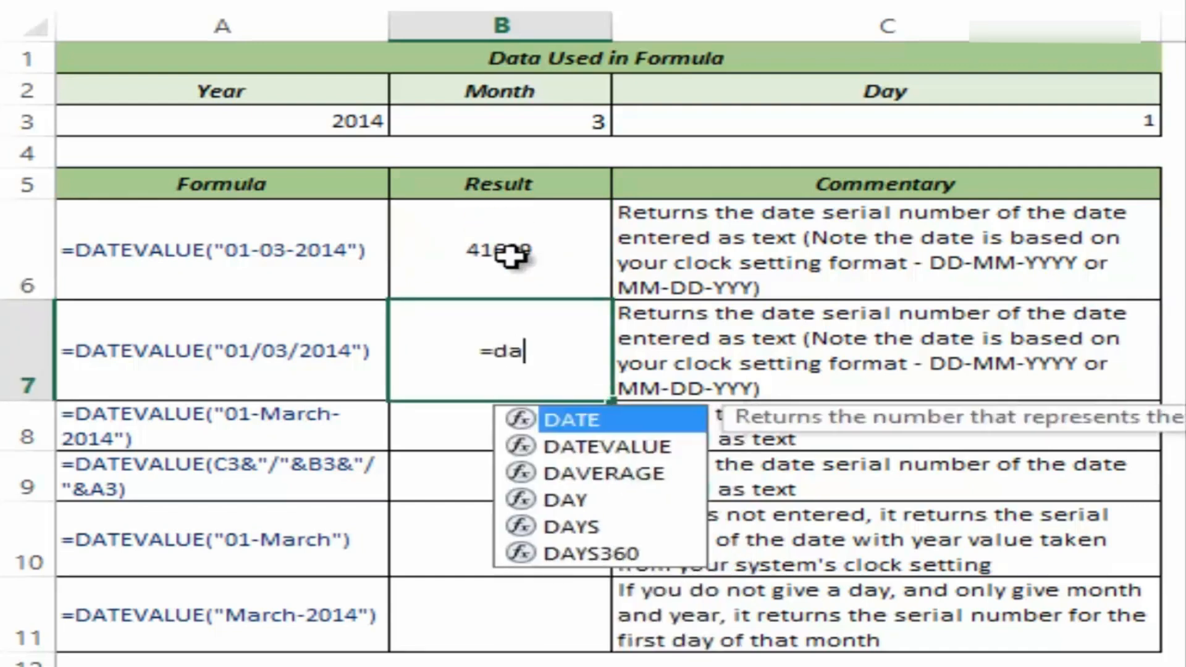
text(teva)
key(Tab)
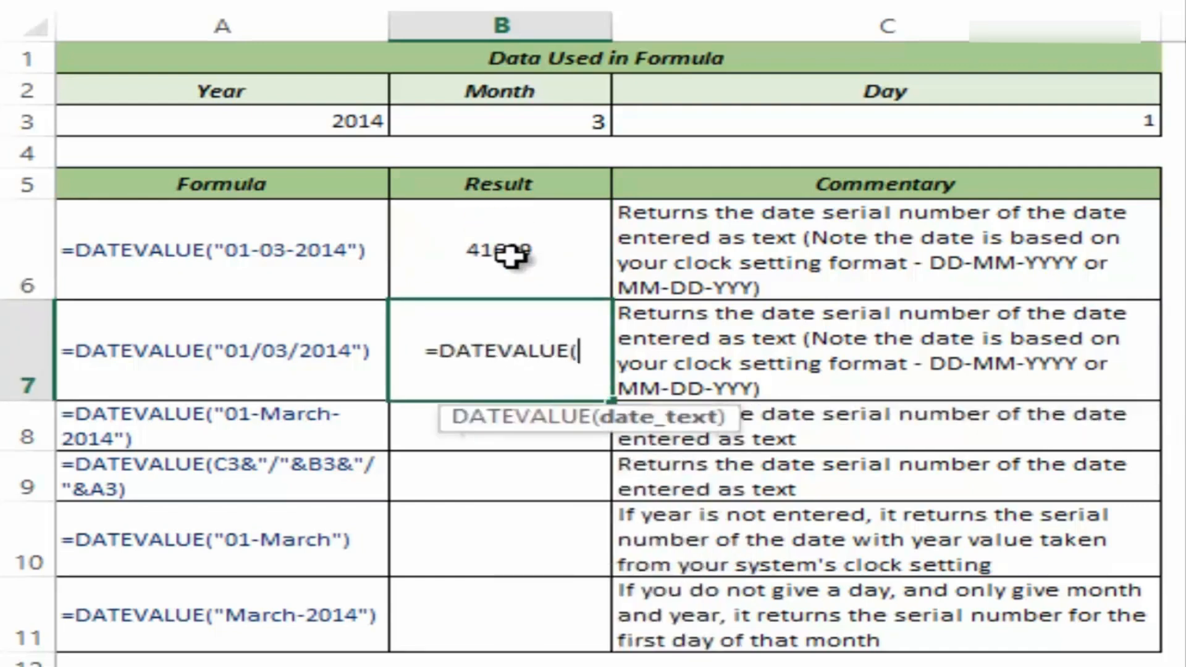
text(")
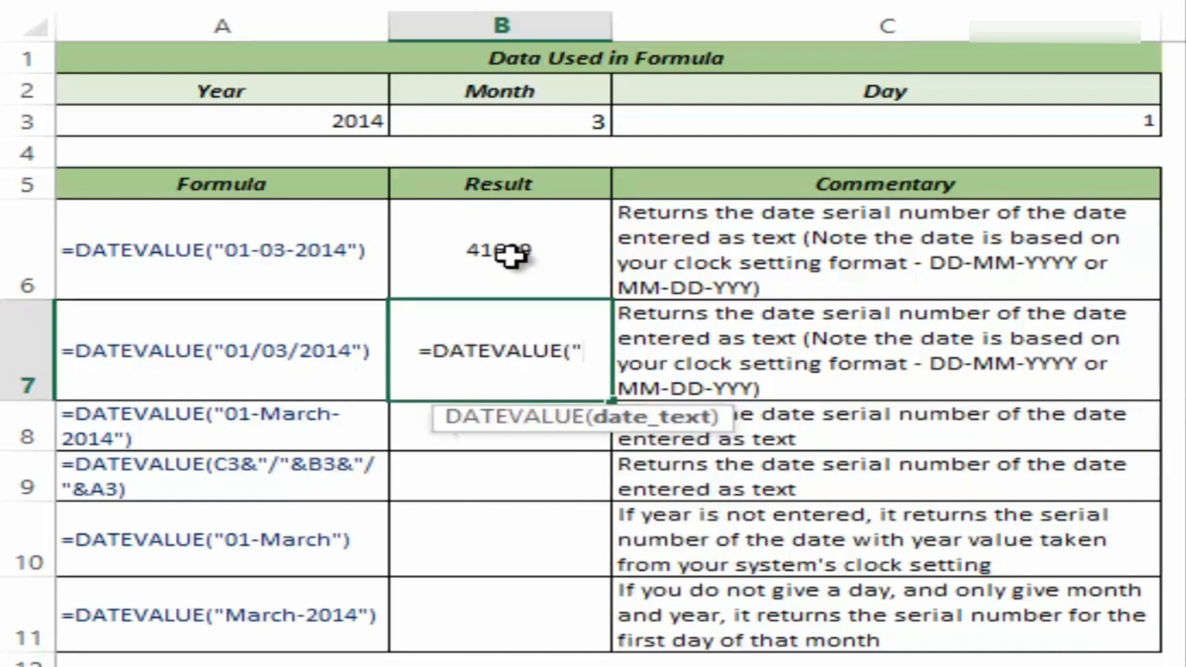
text(01/)
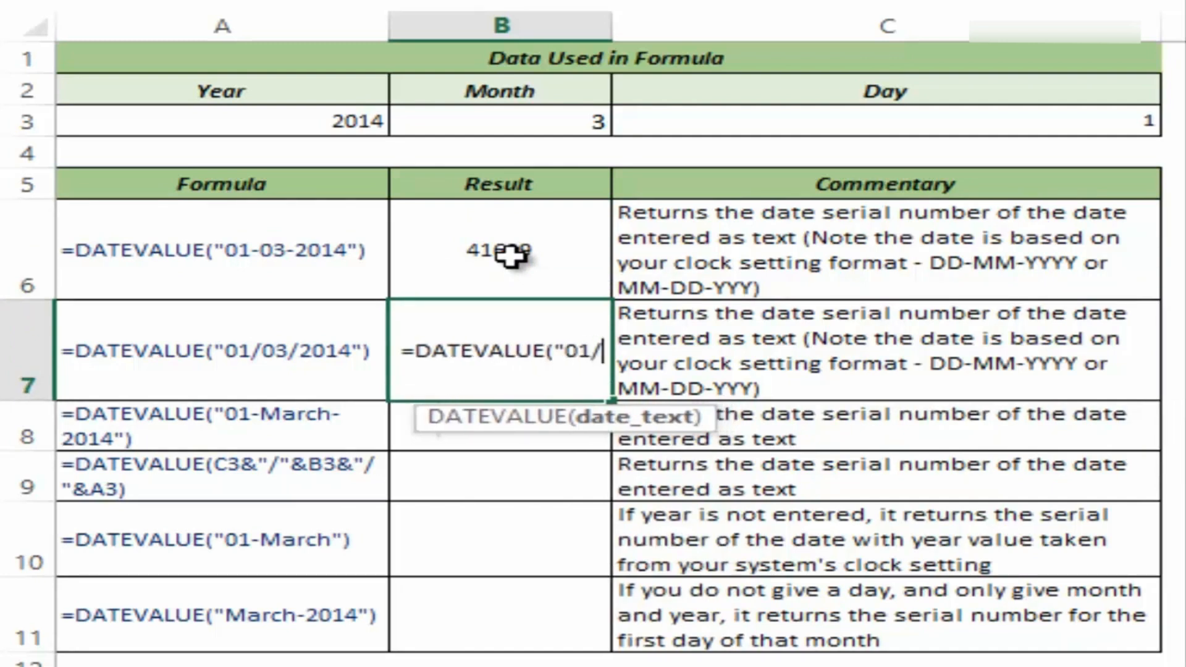
text(03)
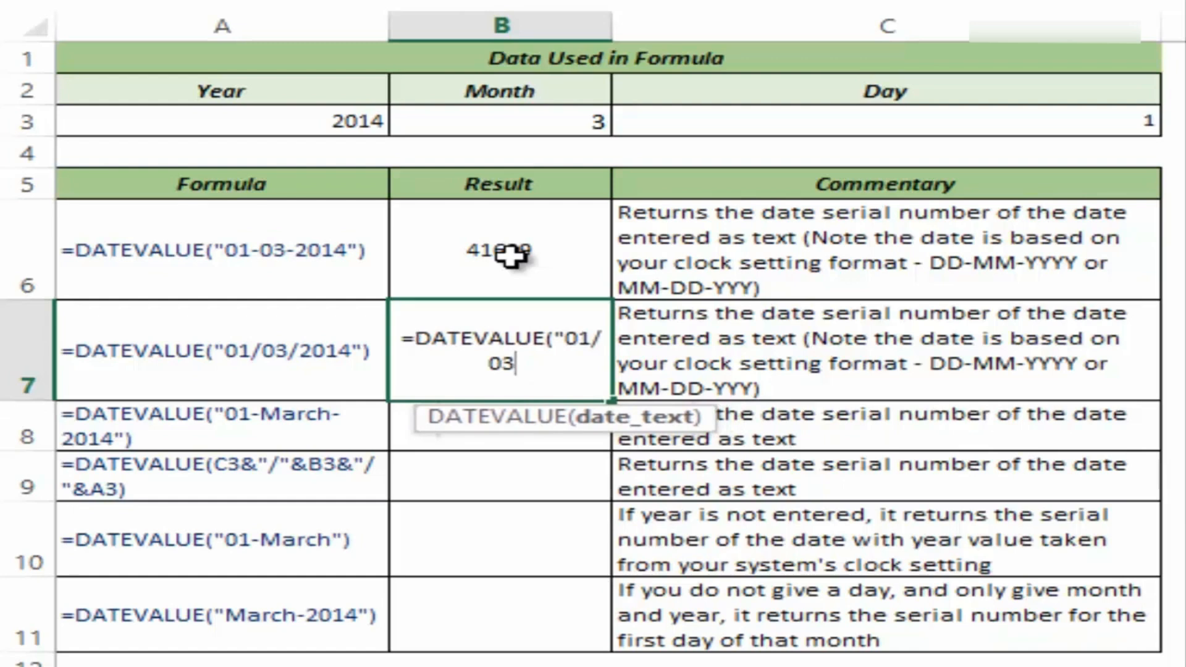
text(/201)
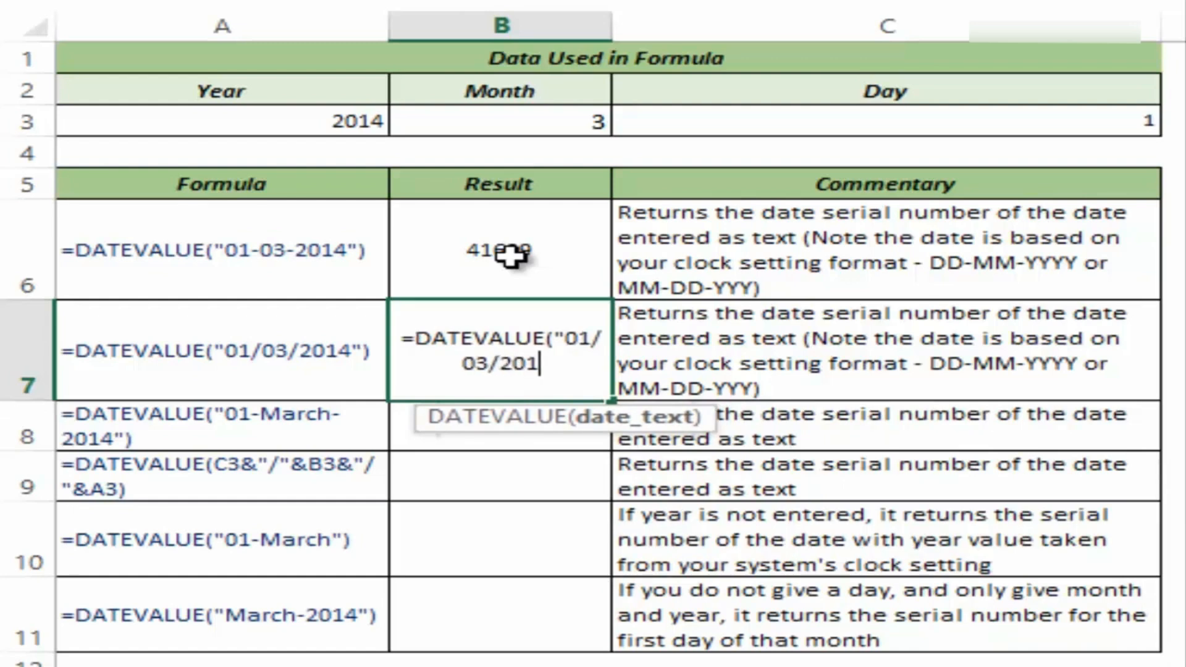
text(4"))
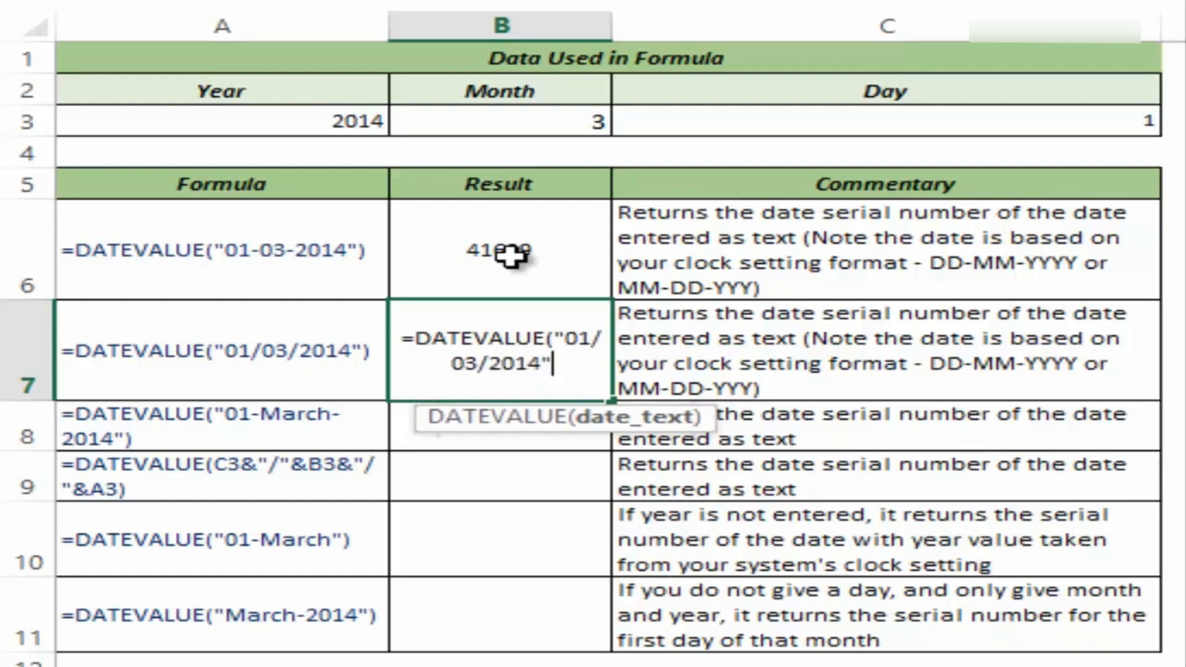
key(Return)
key(Up)
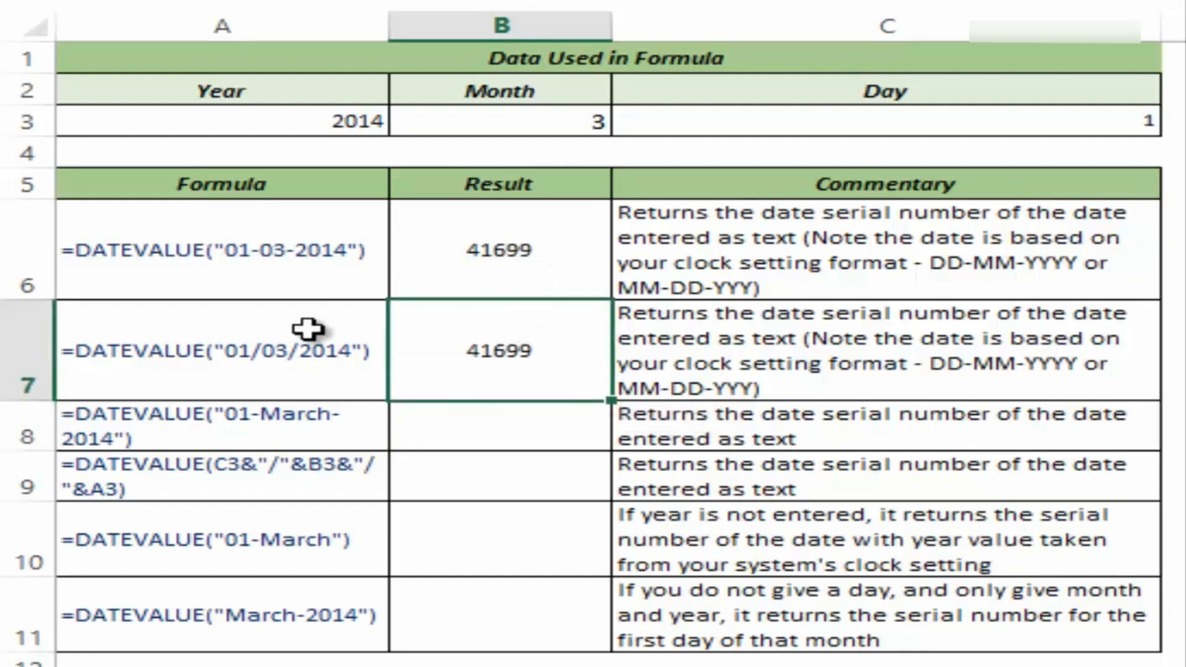
Enter the formula =DATEVALUE("01-March-2014") in result cell B8.
click(460, 424)
double_click(460, 424)
text(=d)
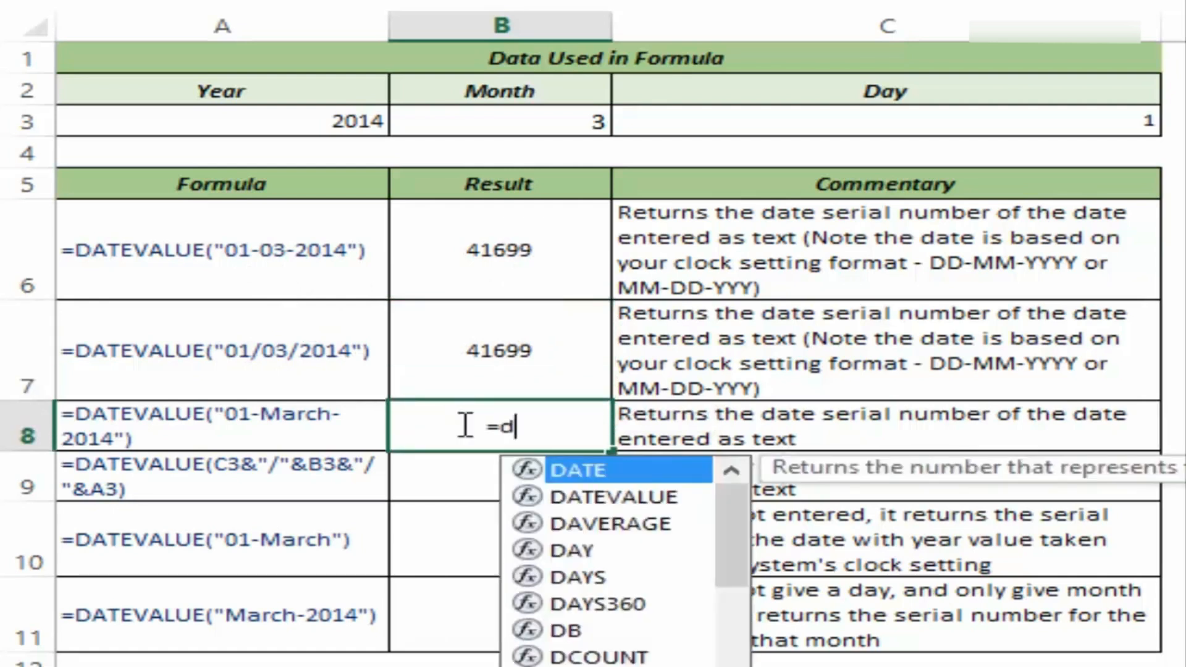
text(ateva)
key(Tab)
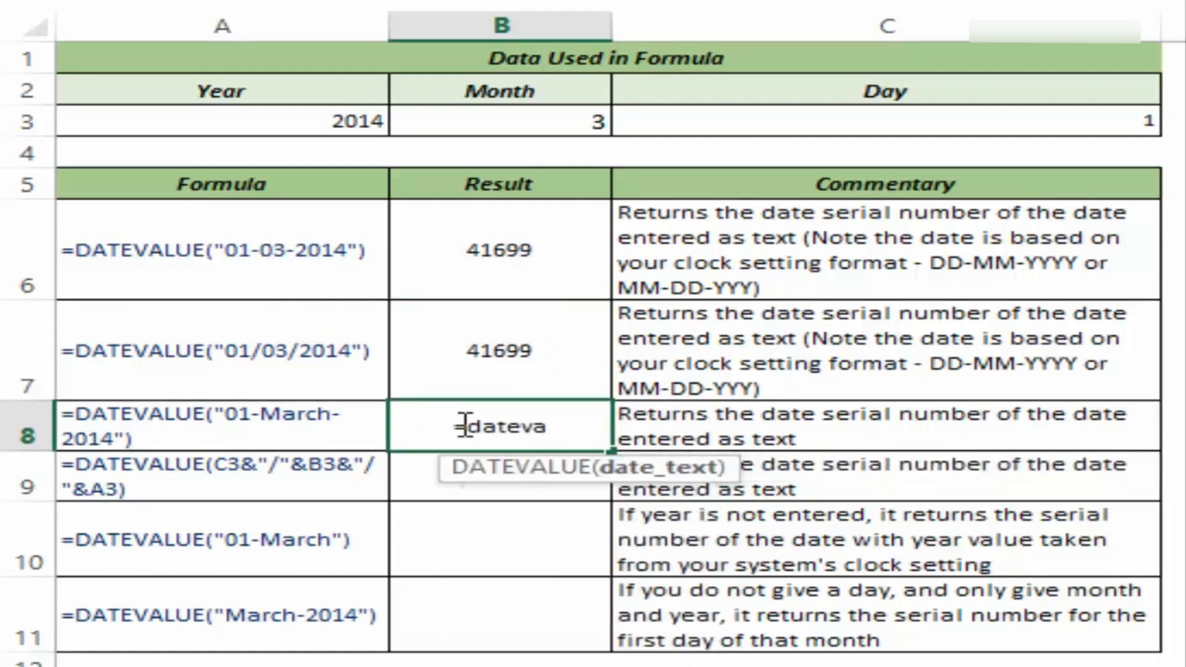
text("0)
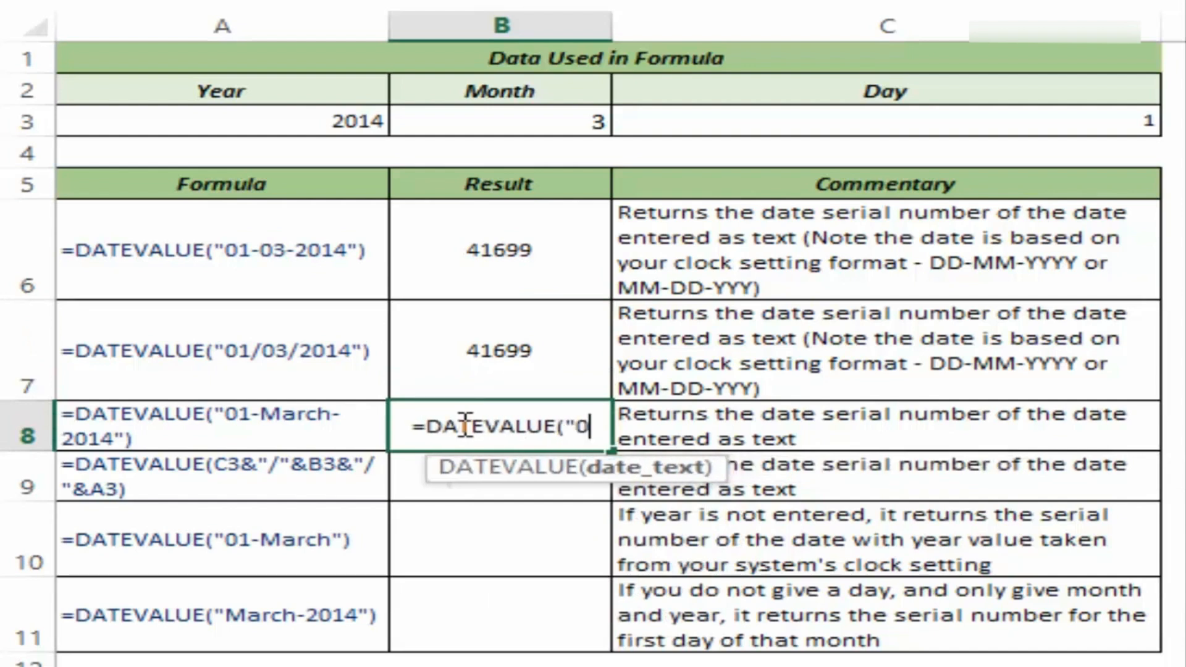
text(1-March)
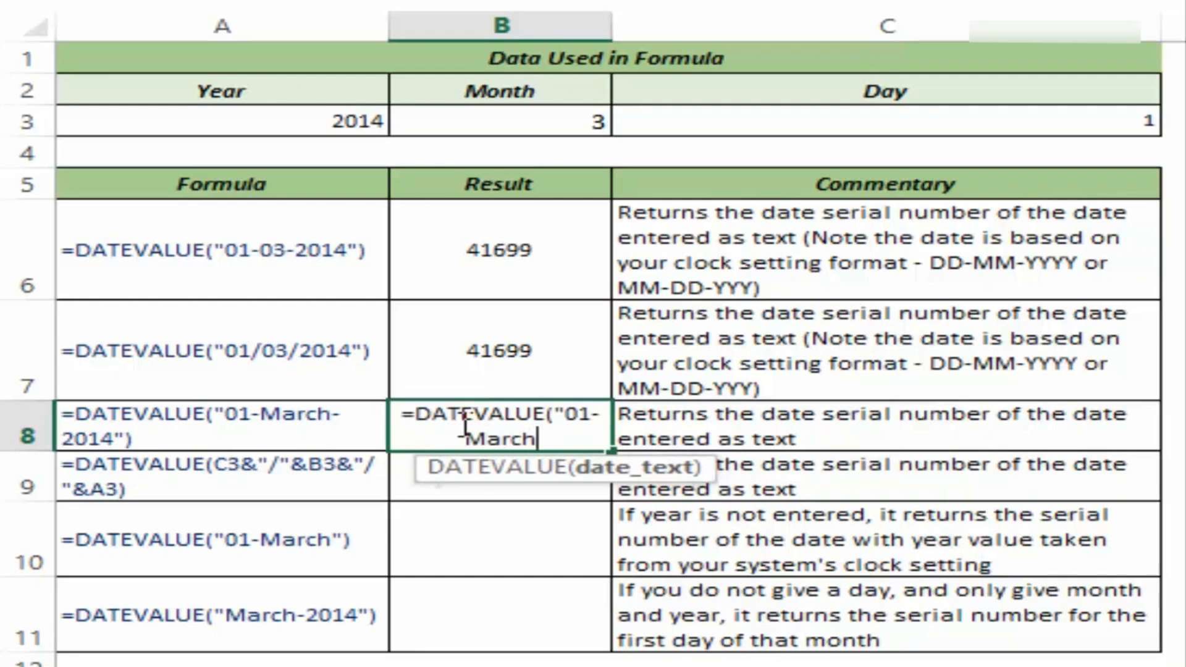
text(-2014"))
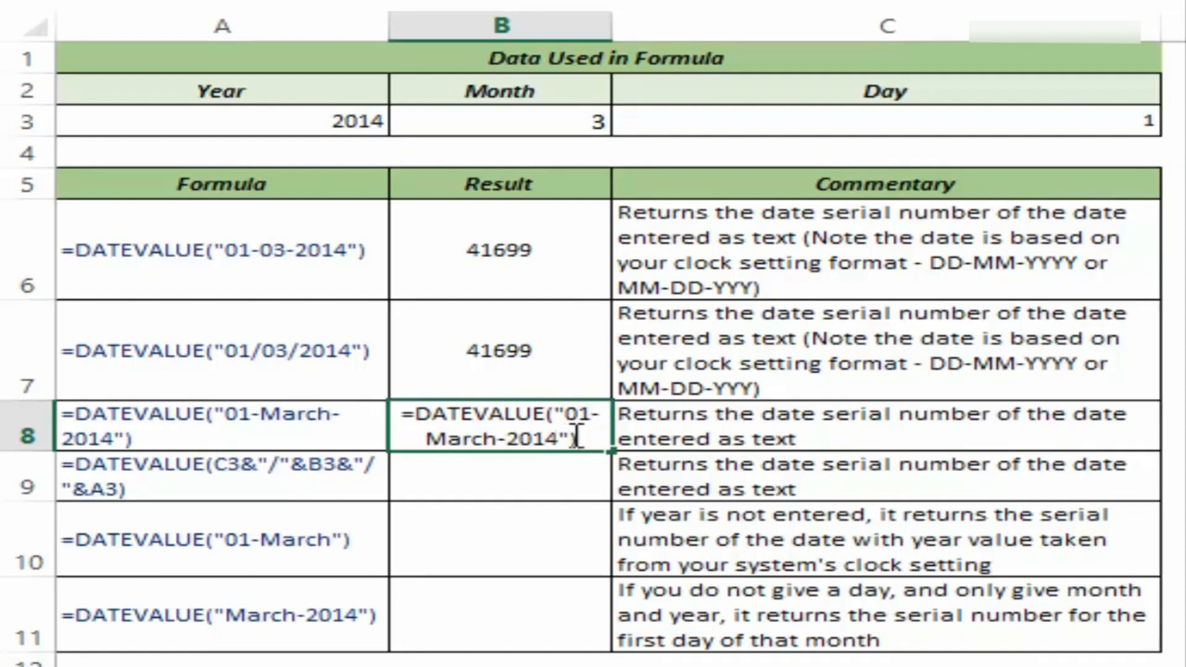
key(Return)
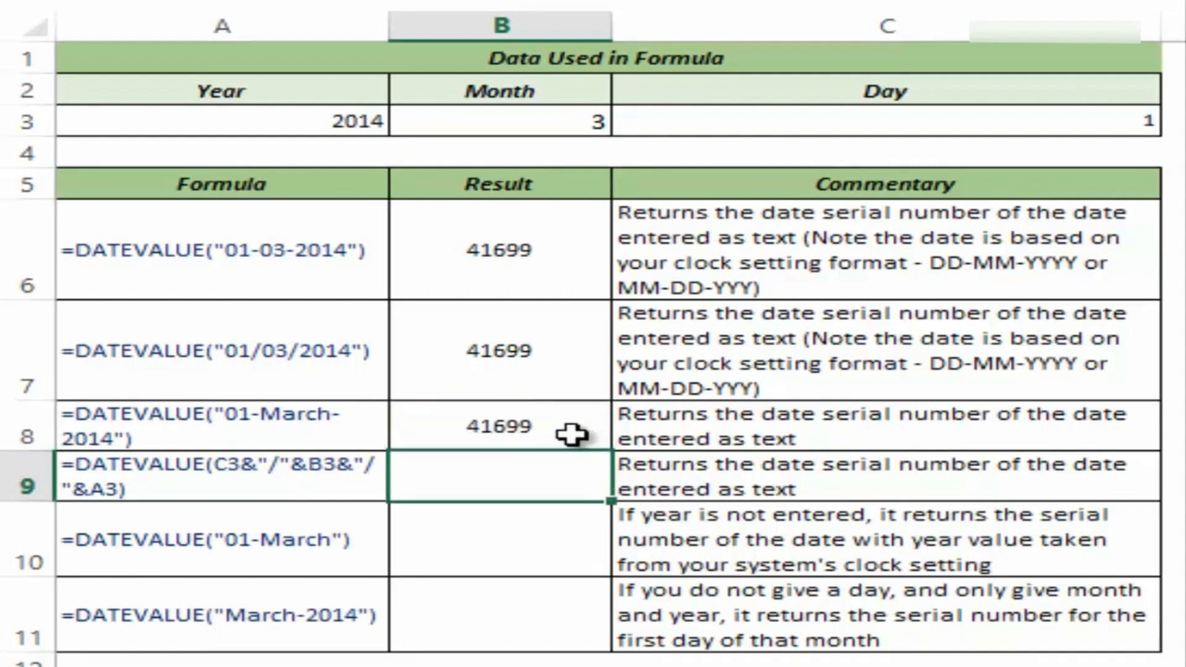
Build a DATEVALUE formula in result cell B9 that joins day C3 and month B3 with slashes, as =DATEVALUE(C3&"/"&B3&"/"&.
double_click(522, 481)
text(=date)
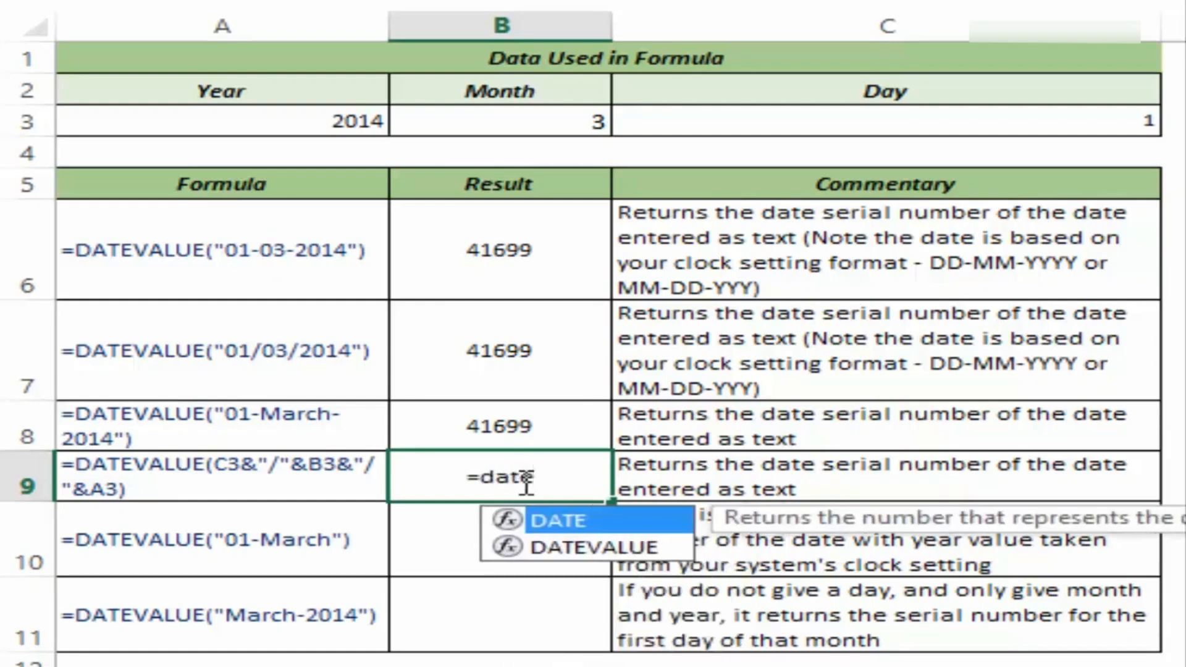
text(va)
key(Tab)
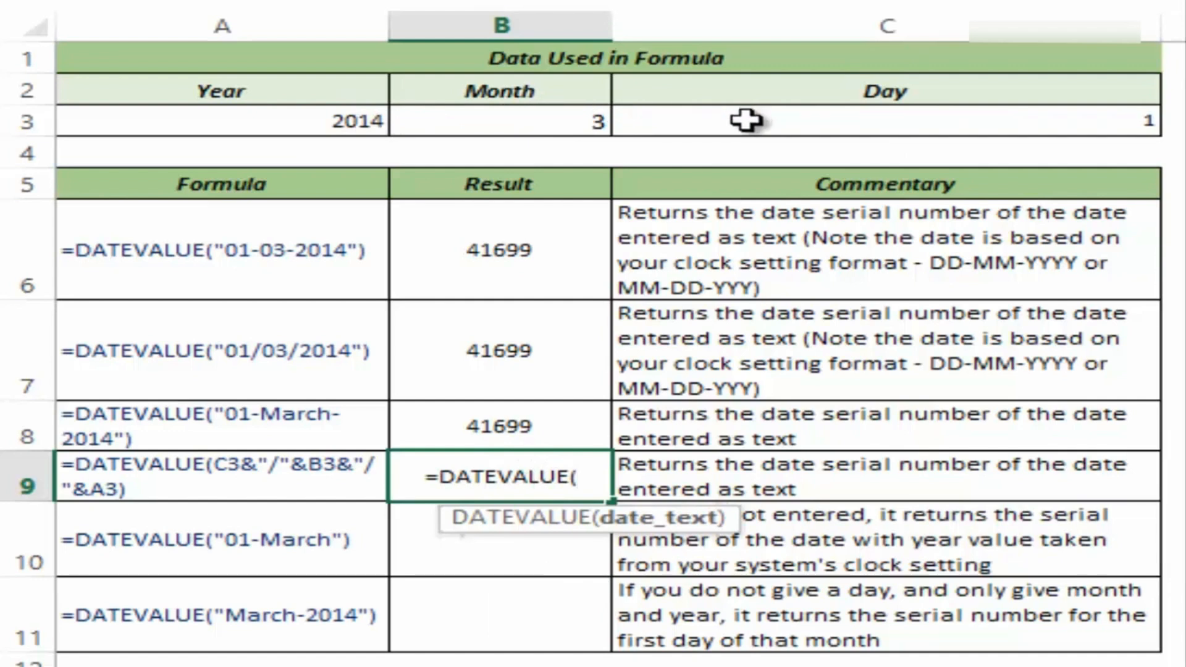
click(791, 121)
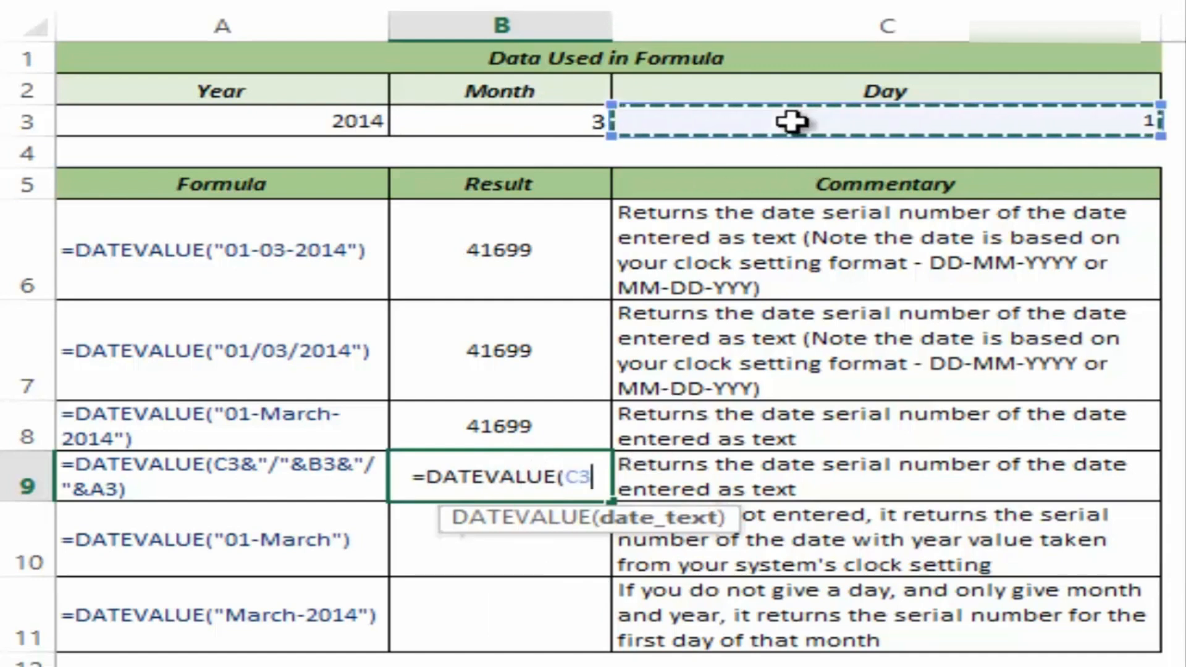
text(&)
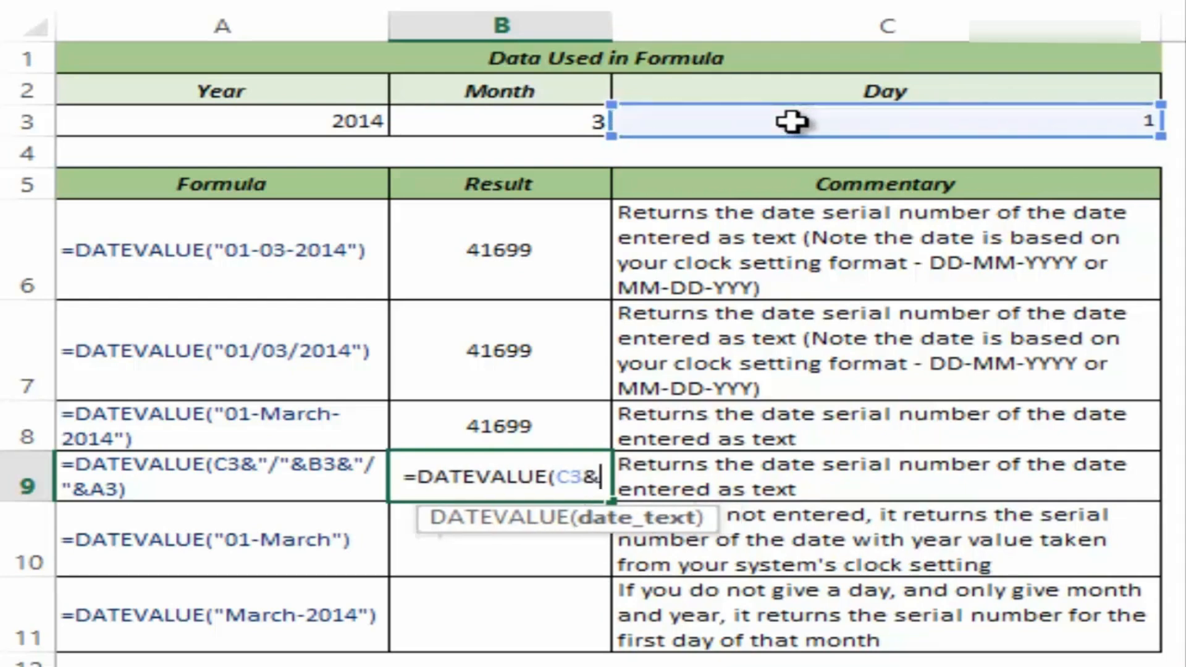
text("/")
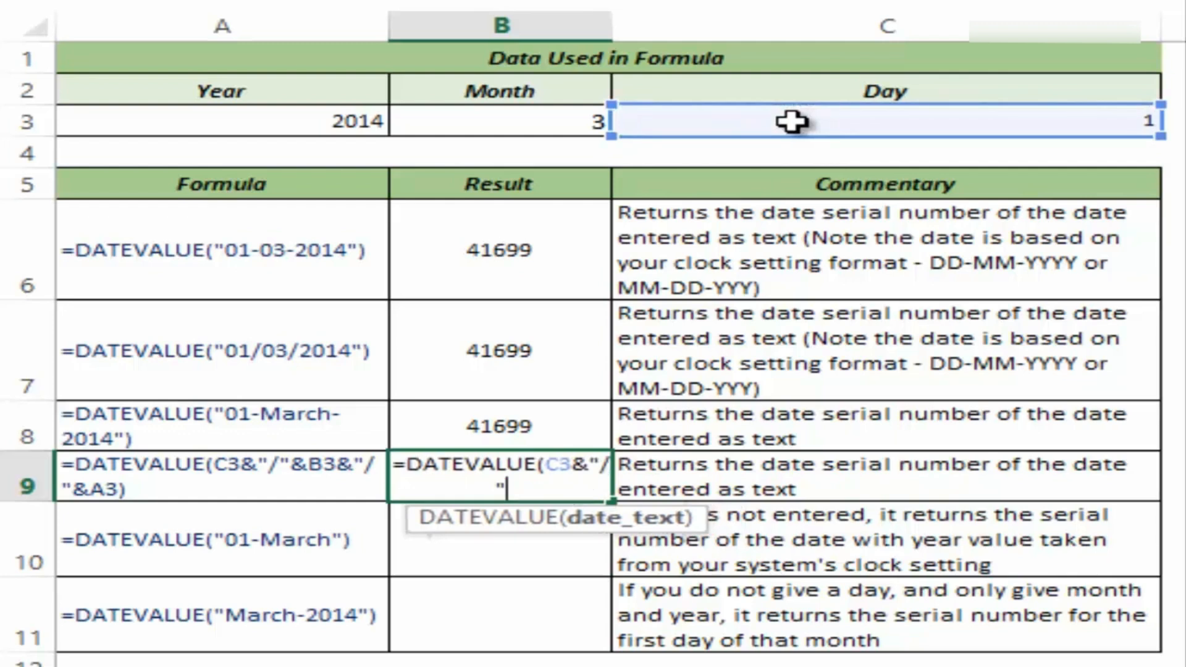
text(&)
click(544, 122)
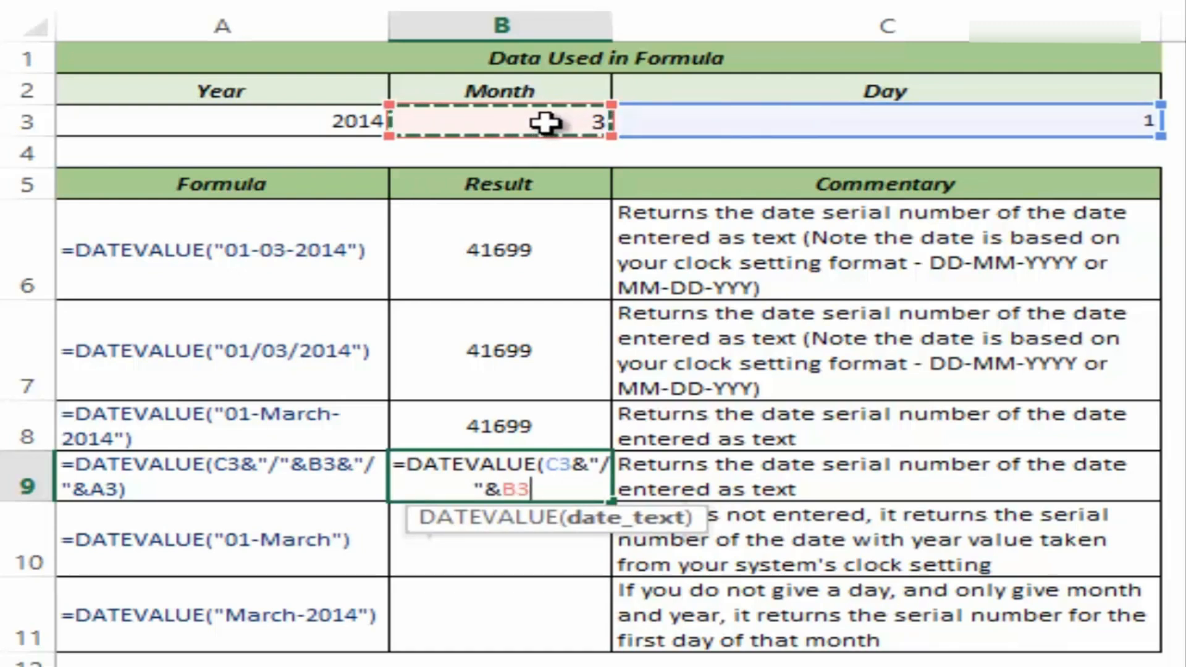
text(&"/")
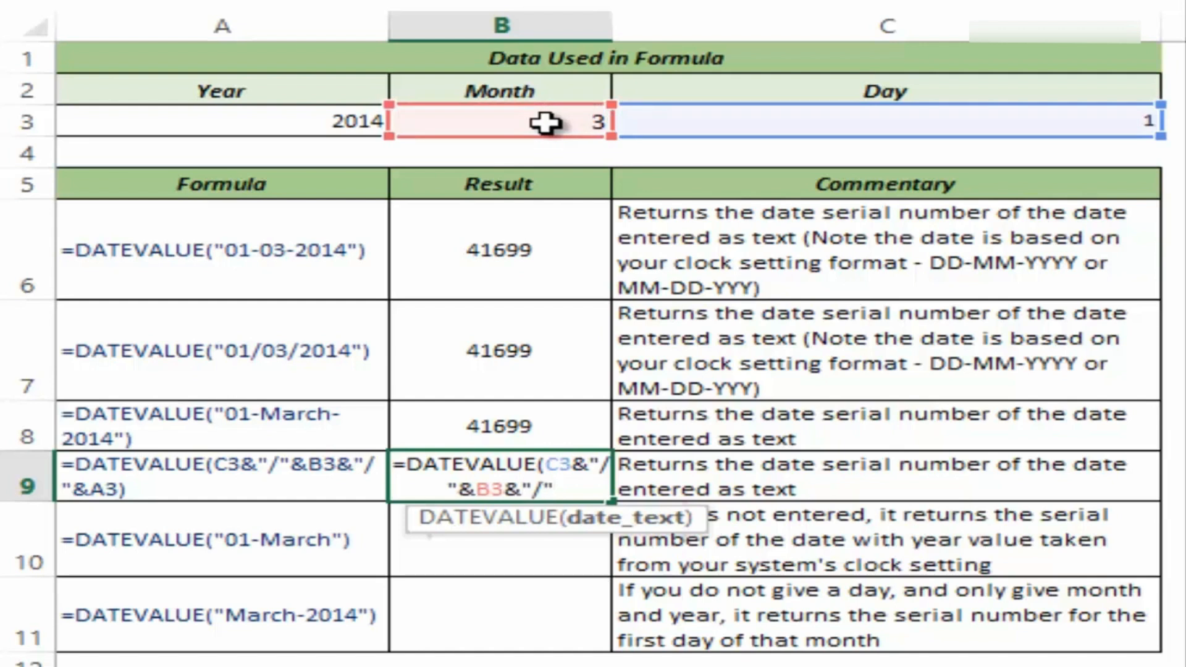
text(&)
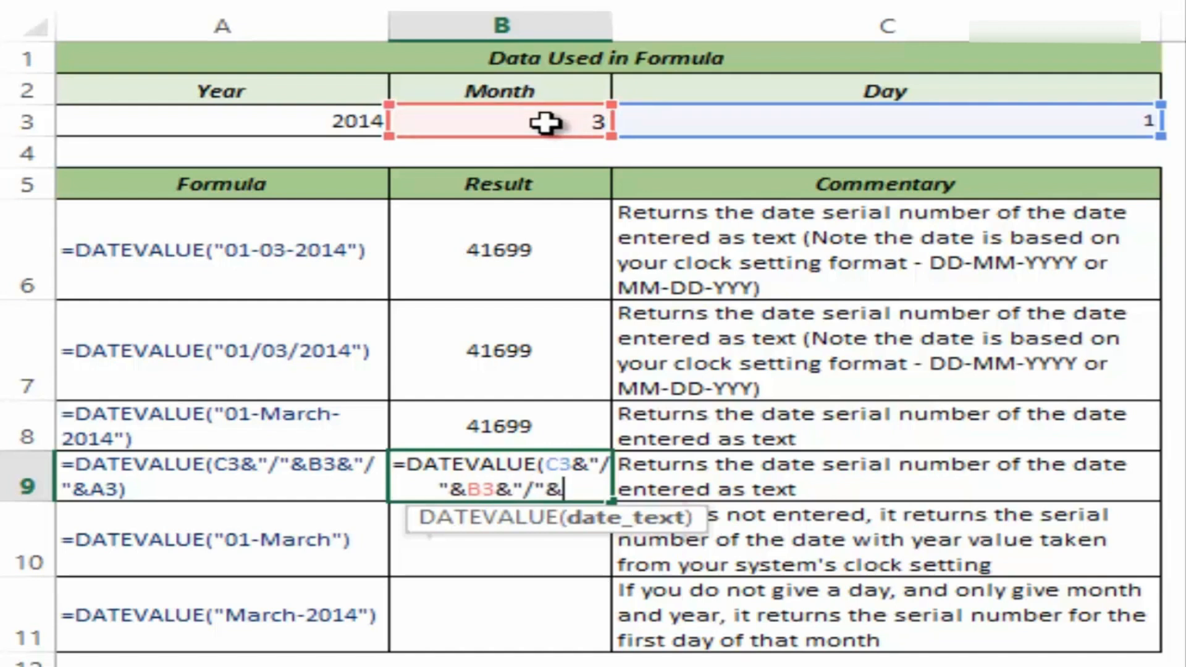
Finish the formula in B9 as =DATEVALUE(C3&"/"&B3&"/"&A3), temporarily evaluating its date text argument before entering it.
click(347, 125)
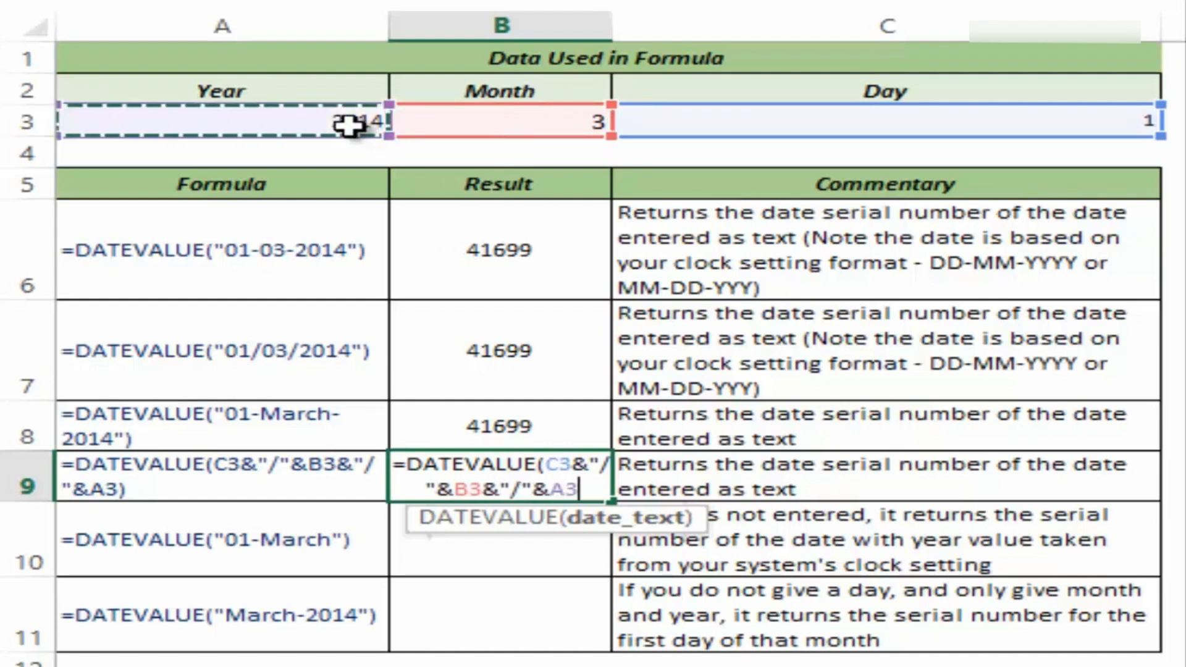
text())
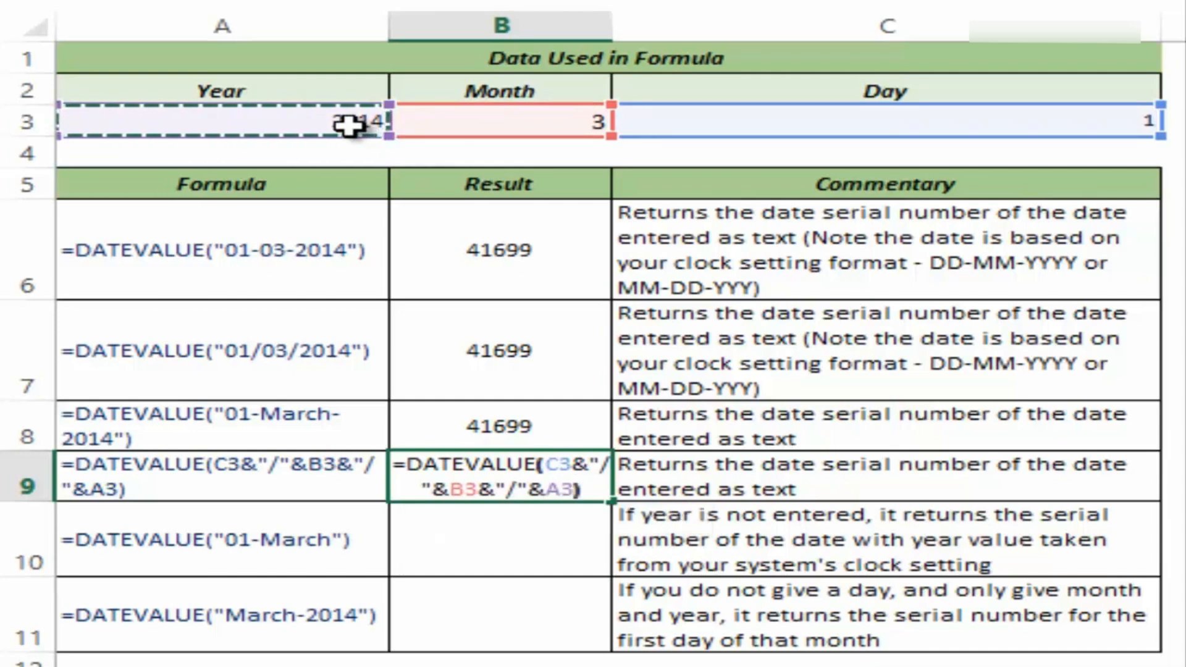
drag(545, 464, 575, 492)
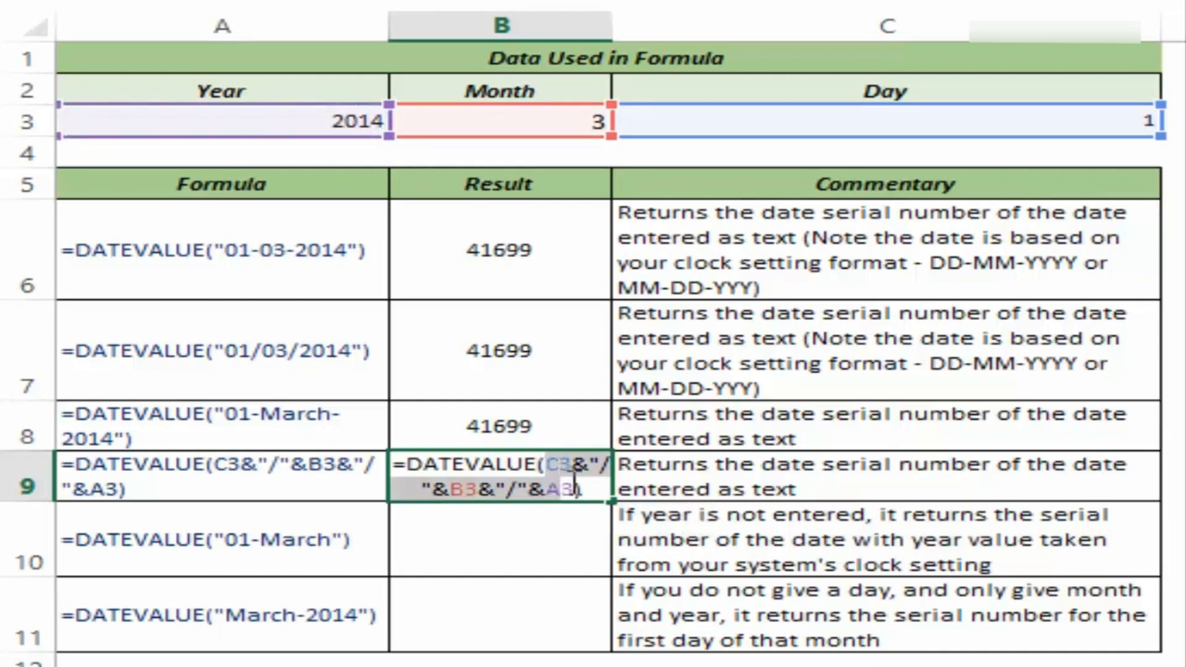
key(F9)
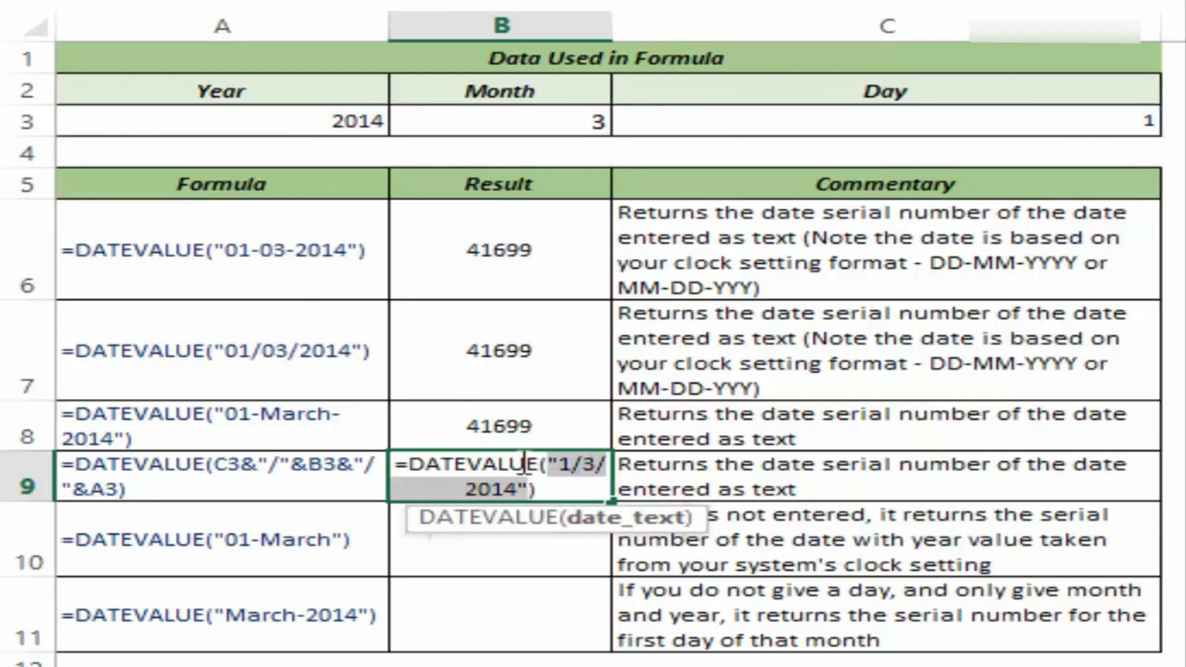
key(ctrl+z)
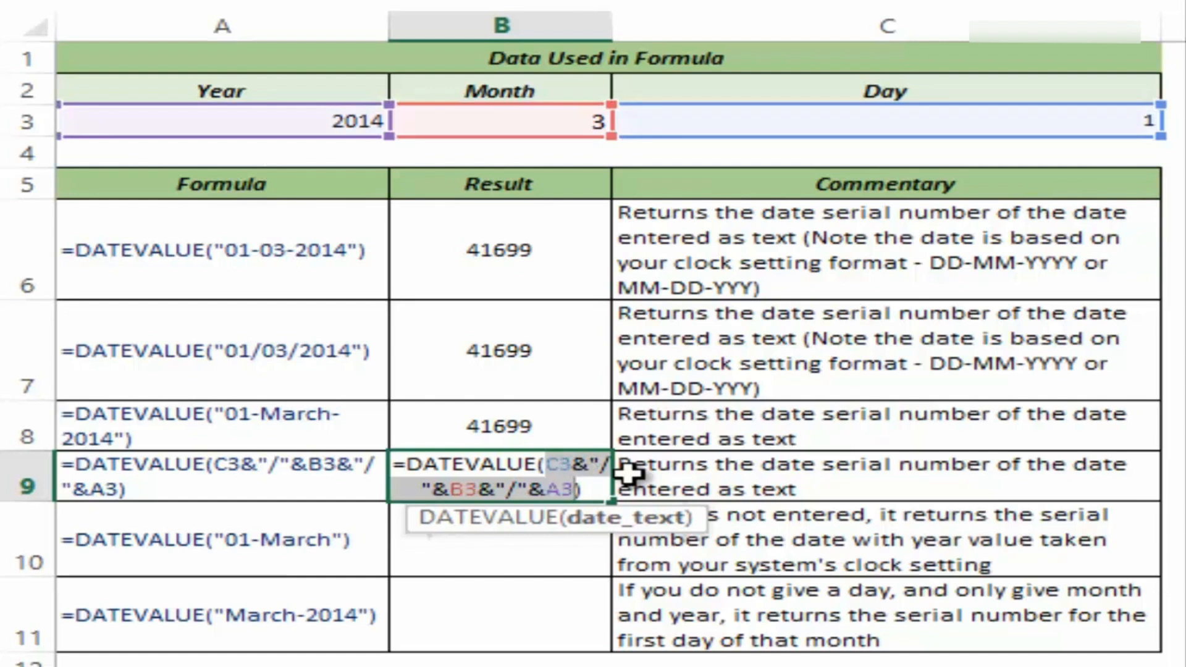
key(Return)
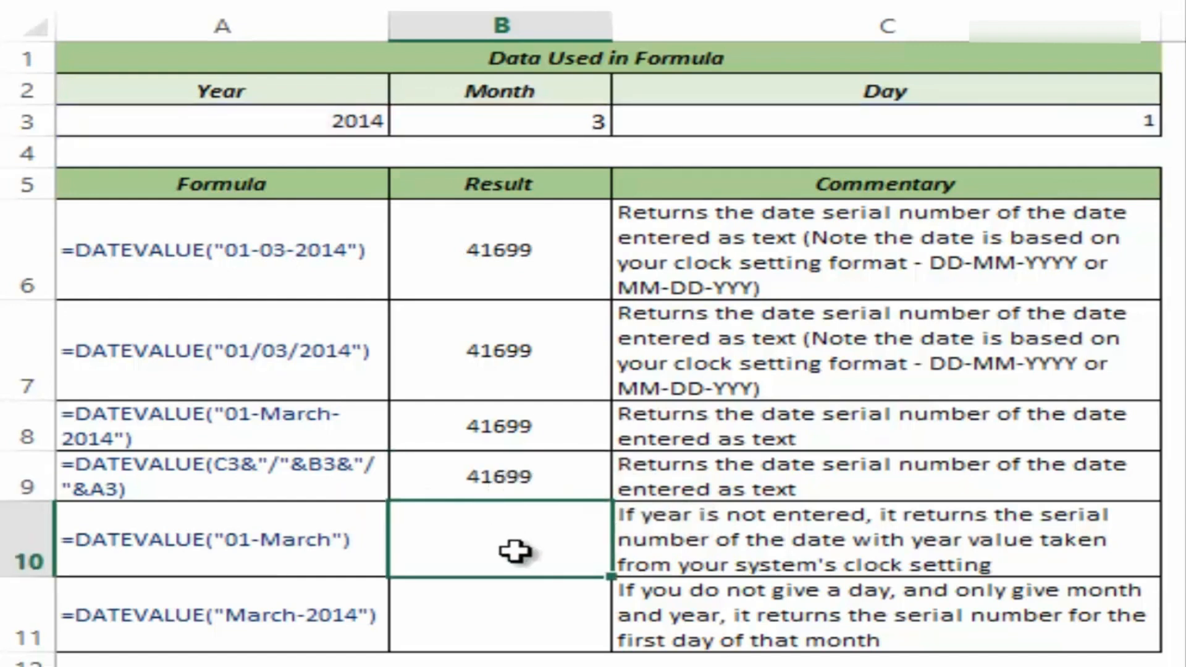
Enter =DATEVALUE("01-March") in the Result cell B10.
text(=dta)
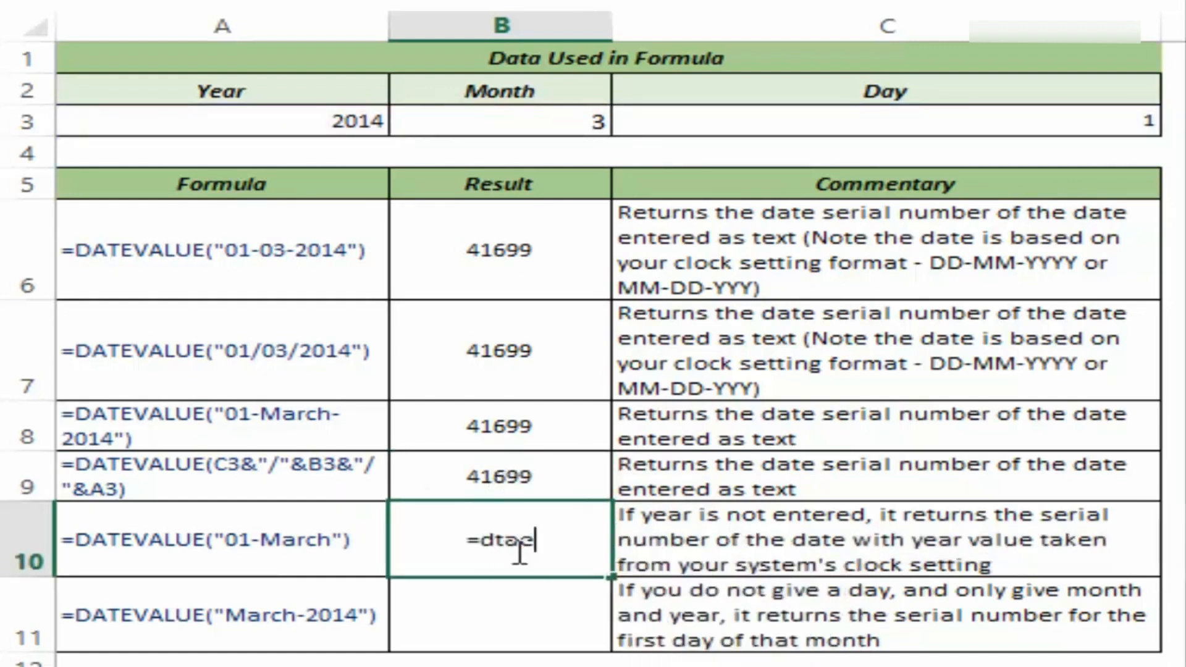
key(BackSpace)
key(BackSpace)
text(ateva)
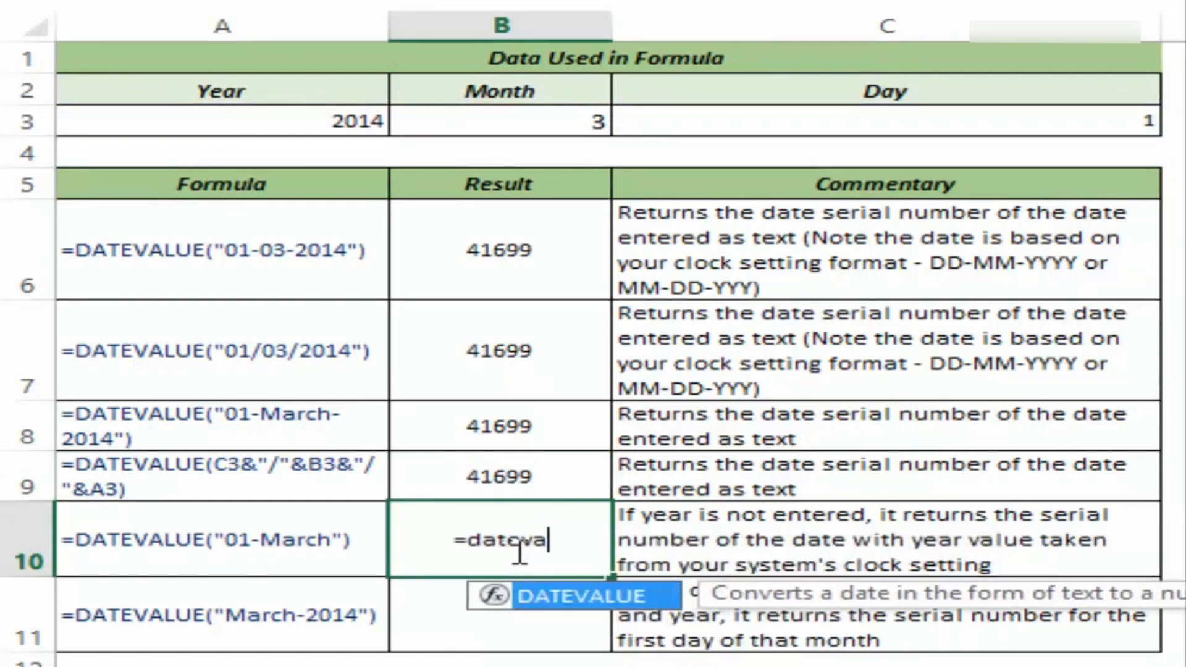
key(Tab)
text("01-M)
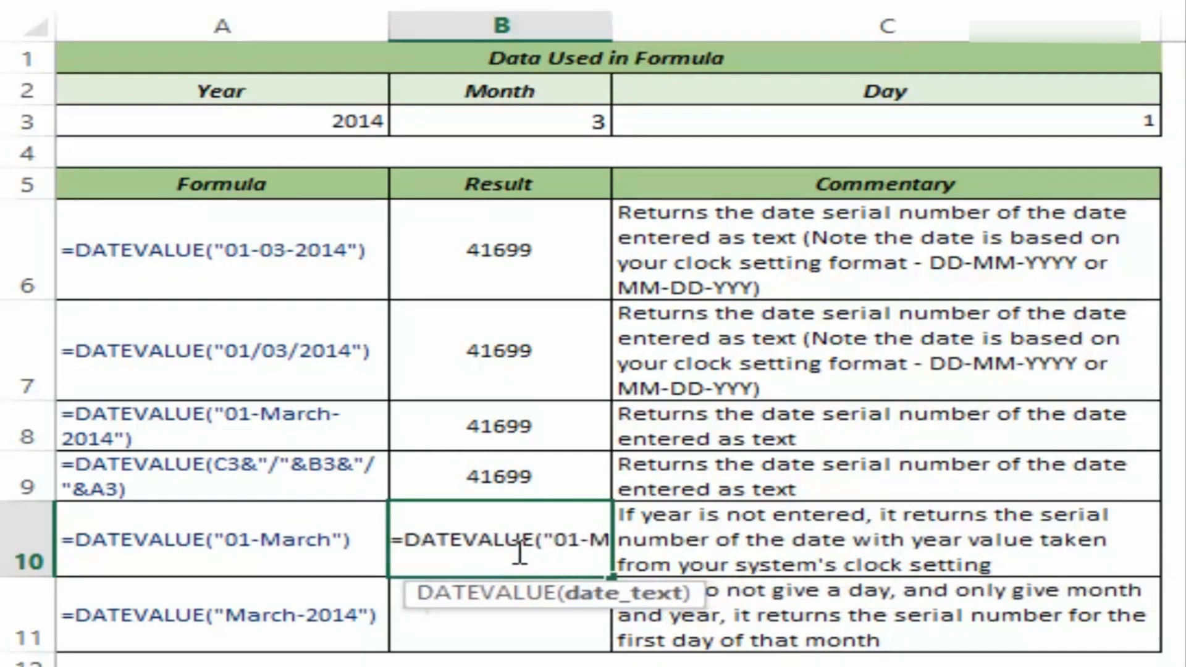
text(arch"))
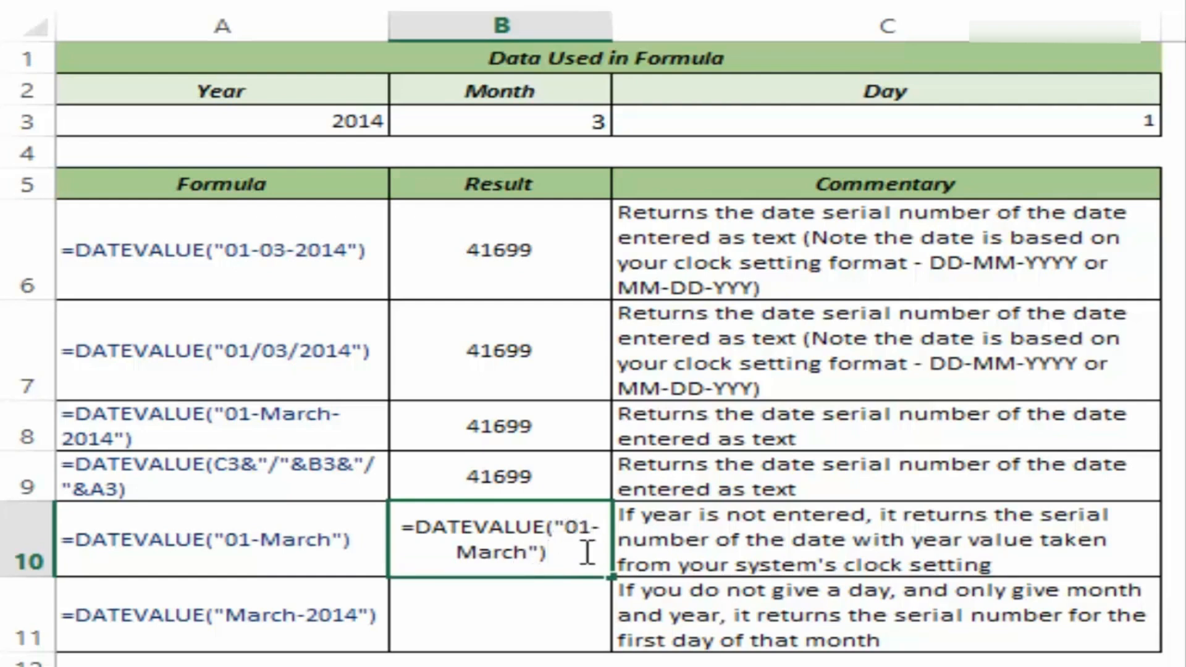
key(Return)
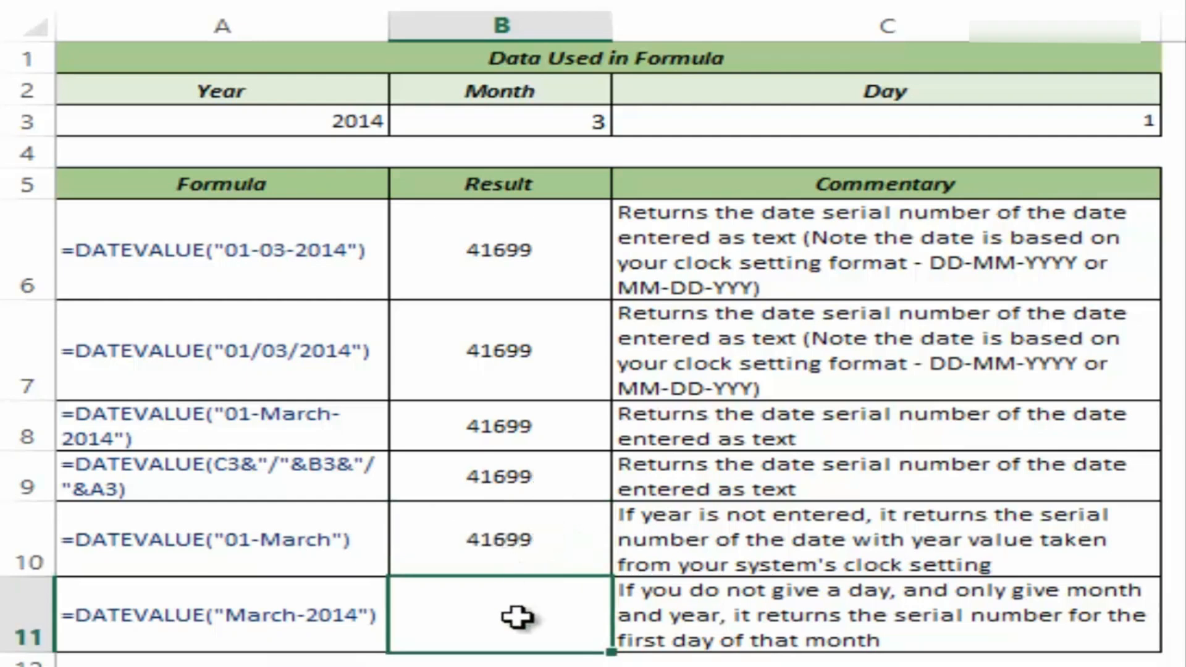
Enter =DATEVALUE("March-2014") in the Result cell B11.
text(=da)
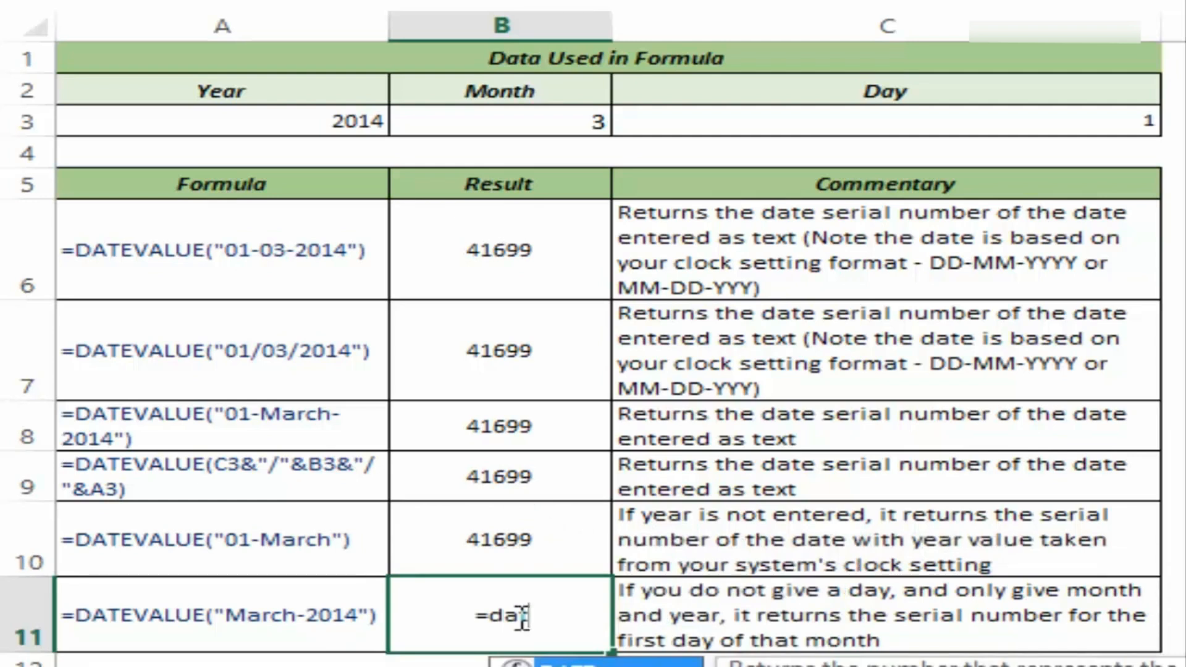
text(teva)
key(Tab)
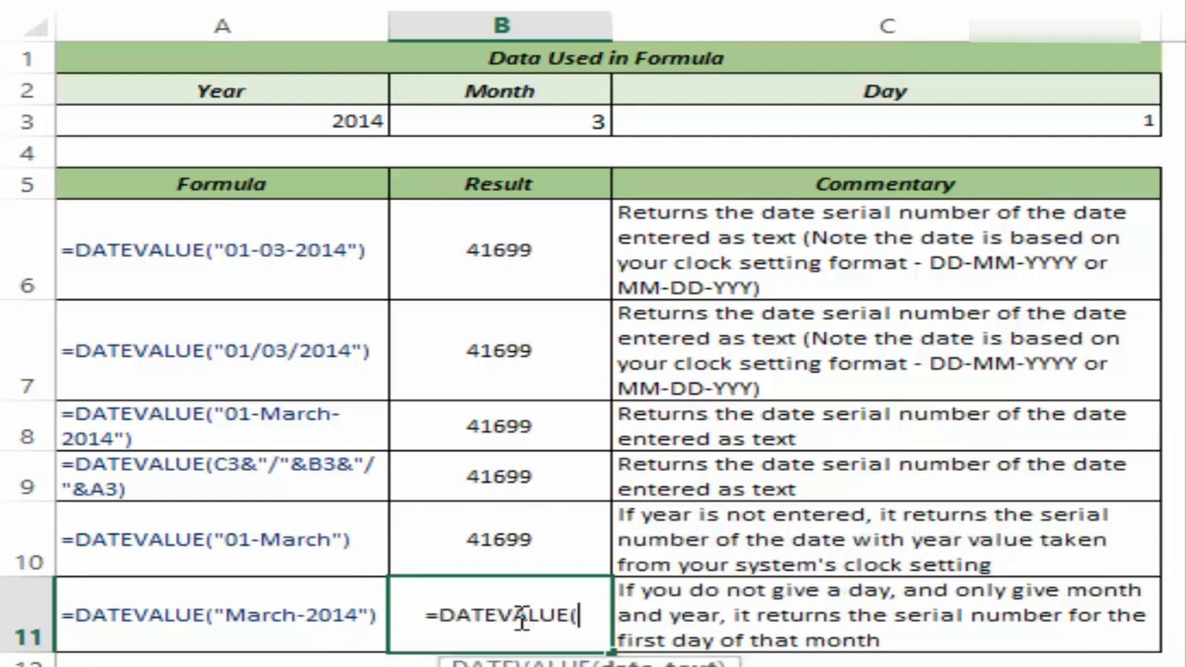
text("March-2014)
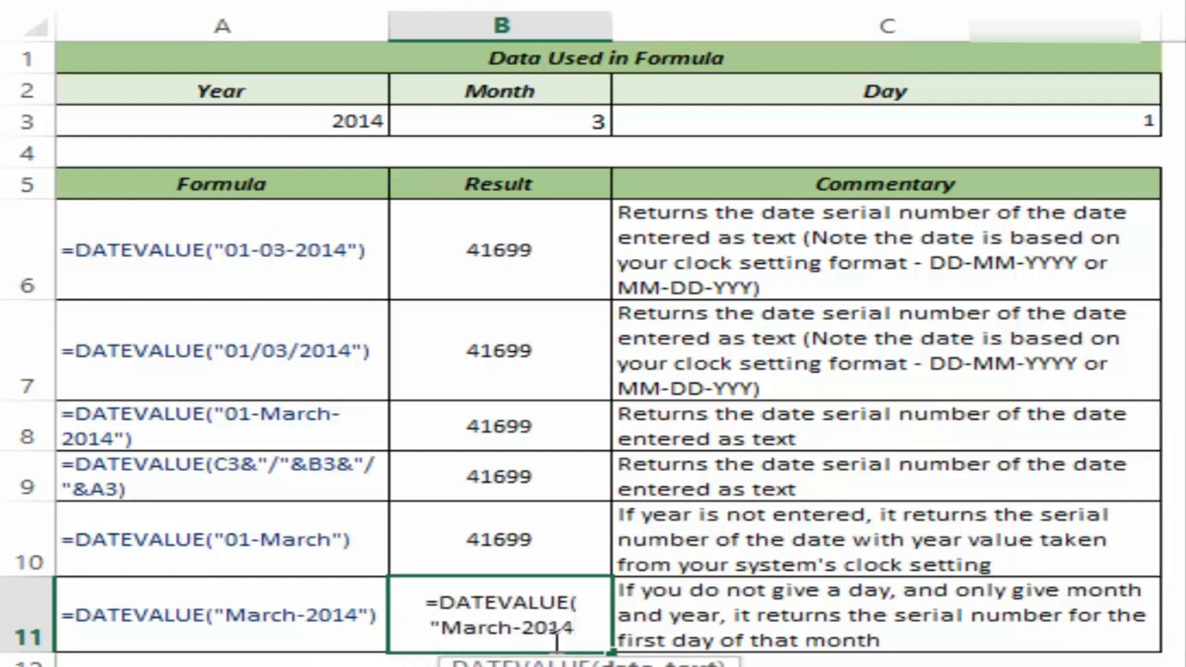
text("))
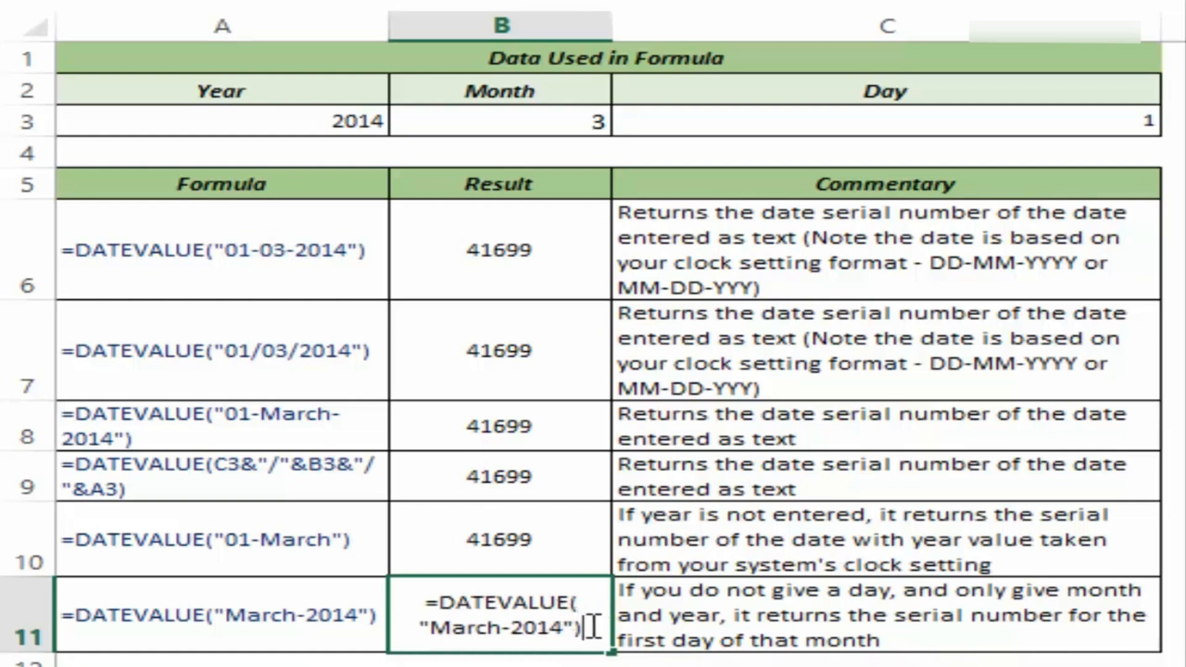
key(ctrl+Return)
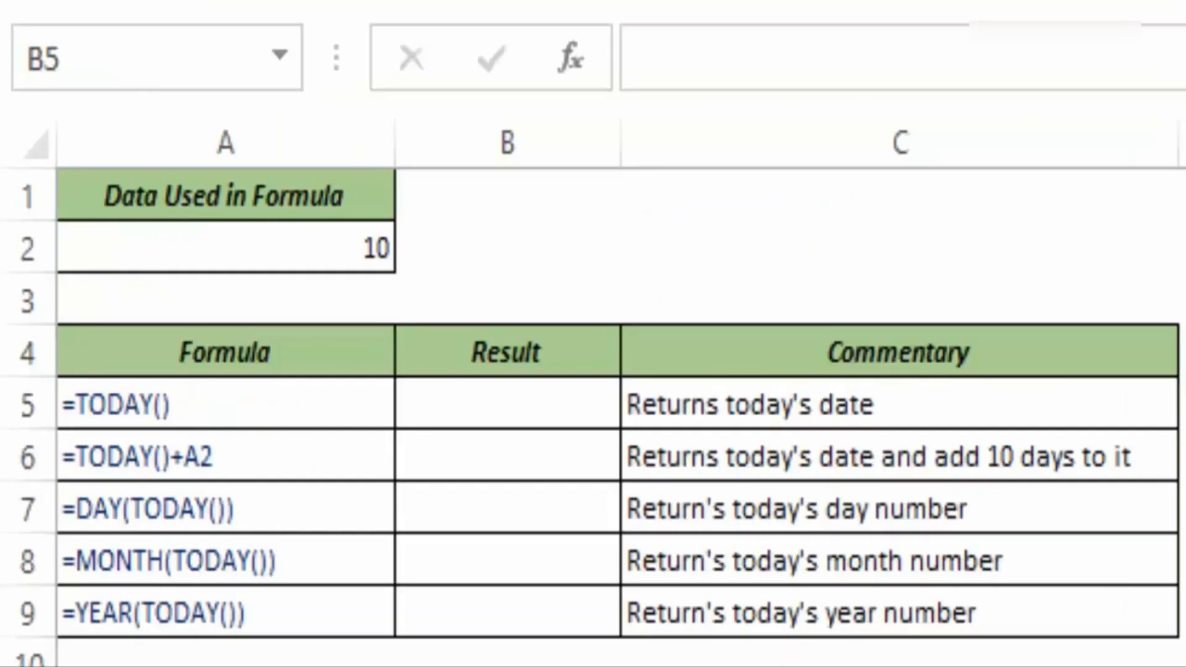
Enter =TODAY() in the Result cell B5 of the TODAY function sheet.
click(478, 423)
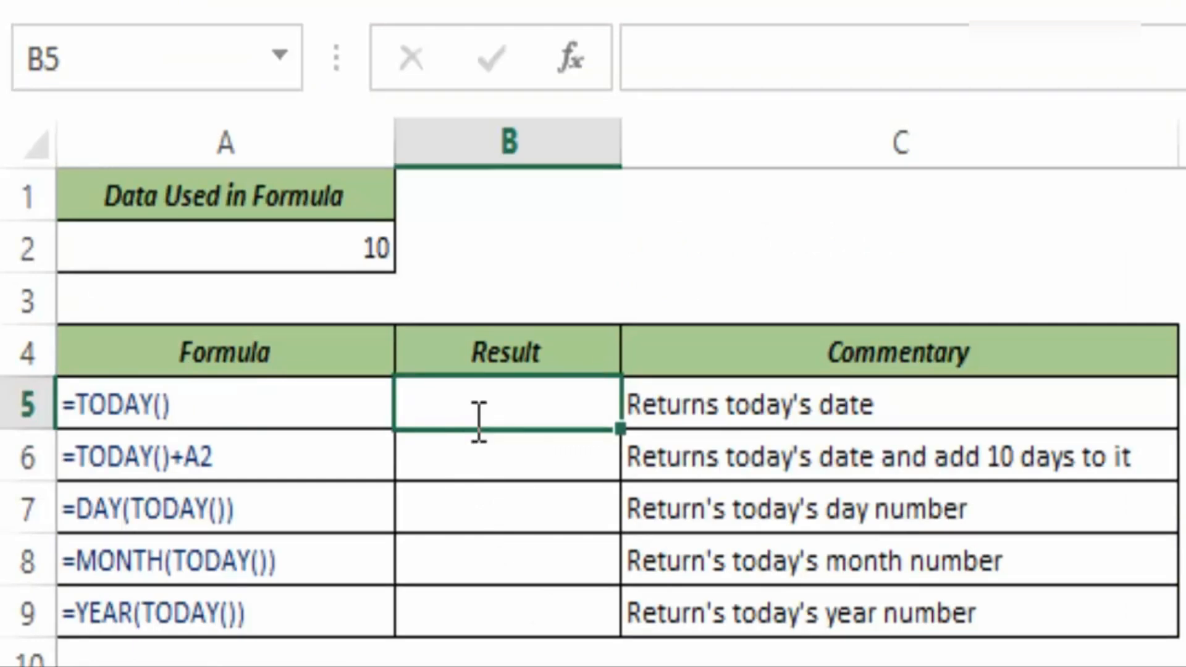
text(=today)
key(Tab)
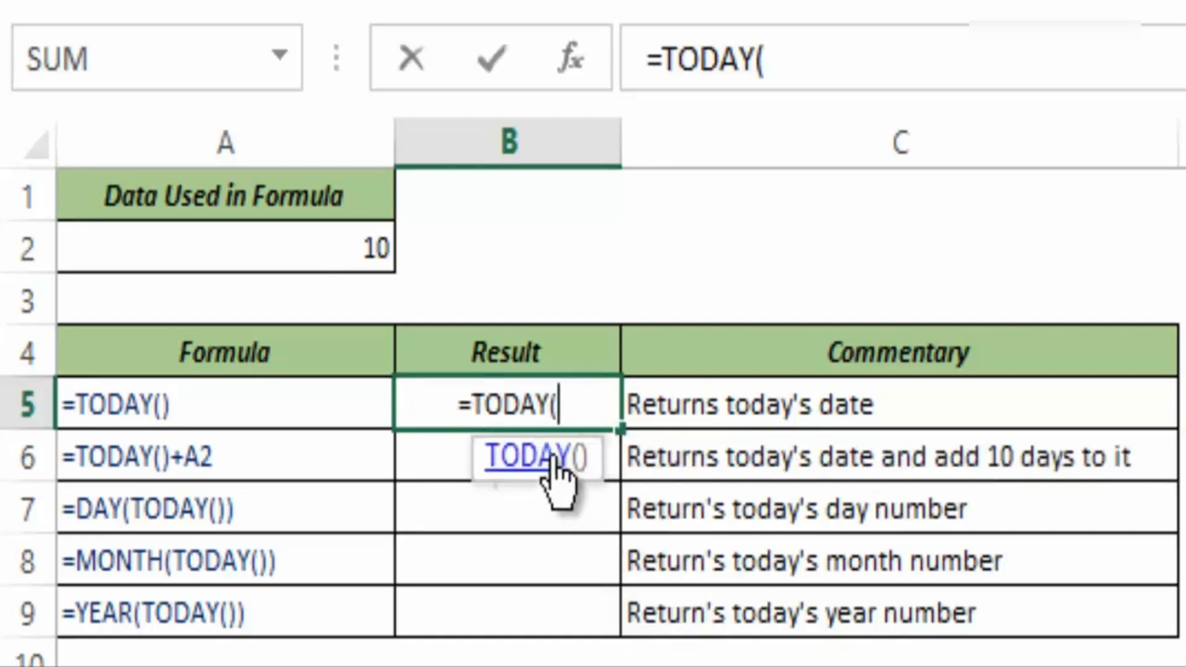
text())
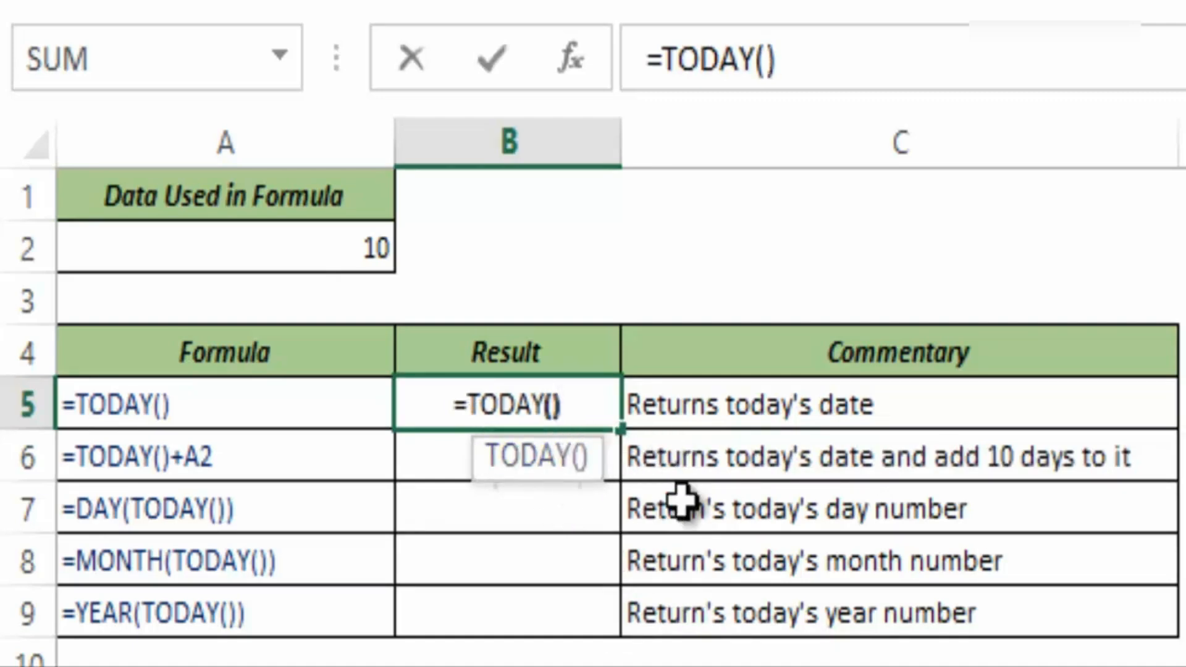
key(ctrl+Return)
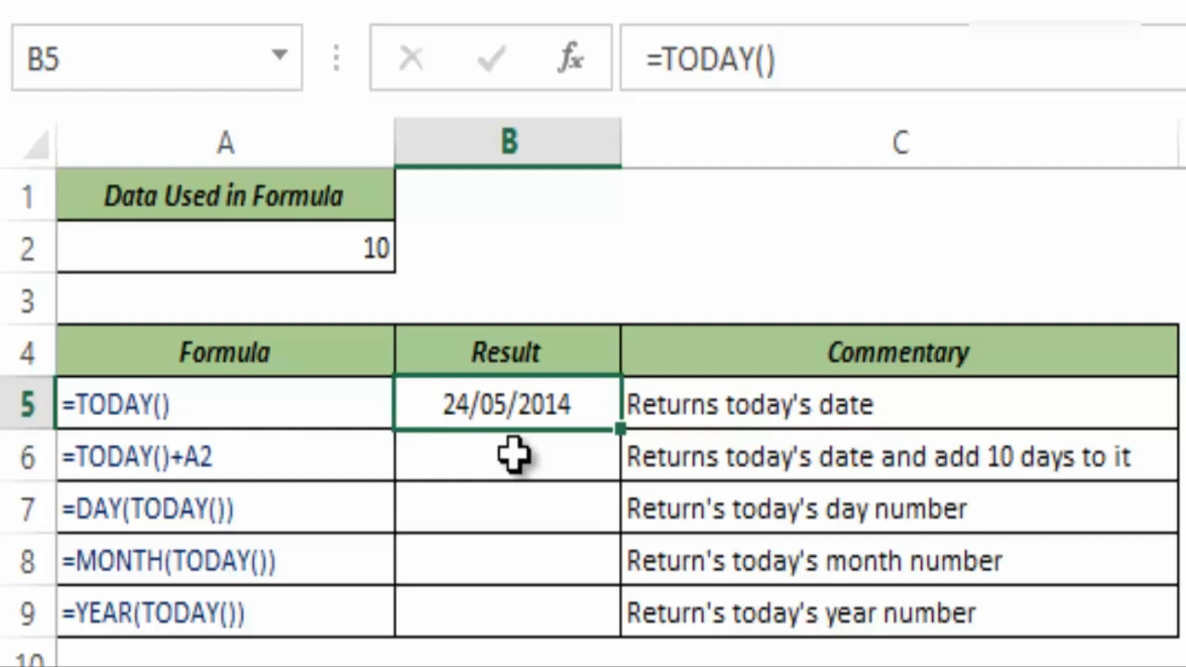
click(513, 455)
double_click(513, 455)
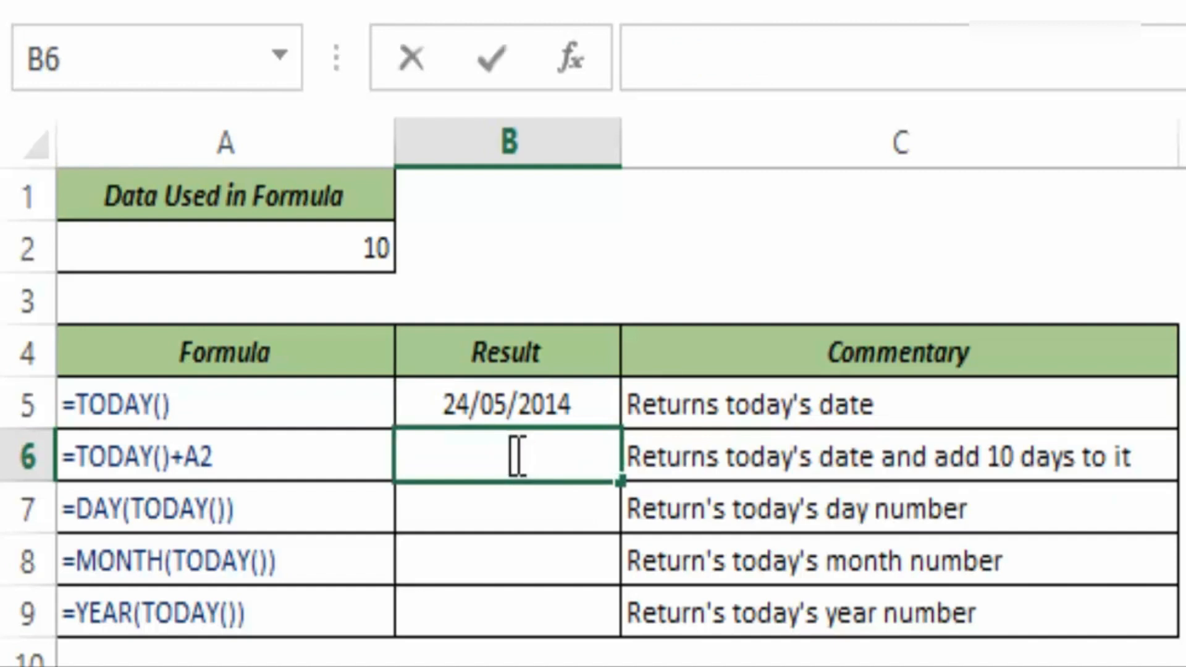
text(=toda)
key(Tab)
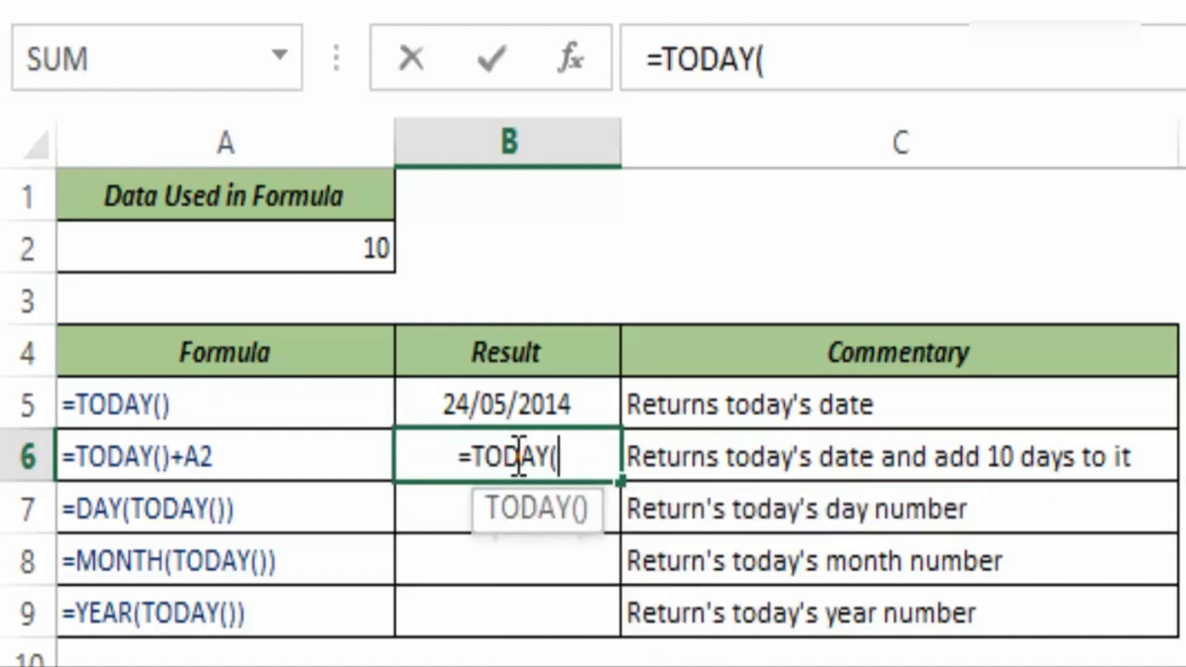
text())
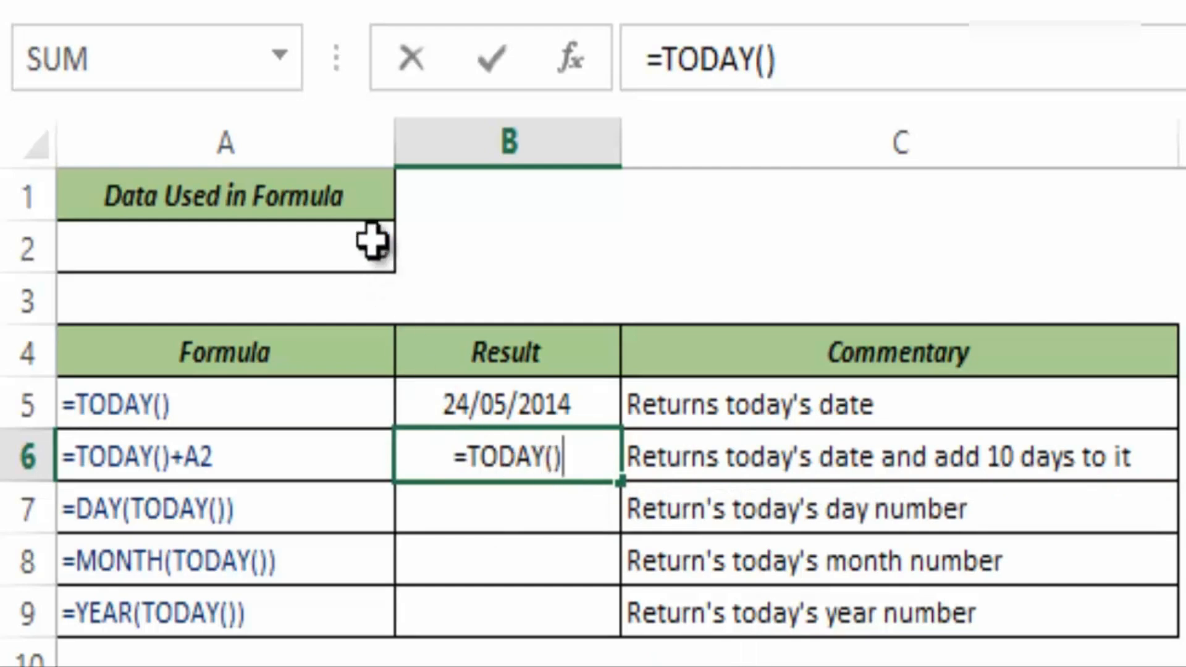
click(375, 241)
Enter =TODAY()+A2 in the Result cell B6 to add the days in A2 to today's date.
click(466, 454)
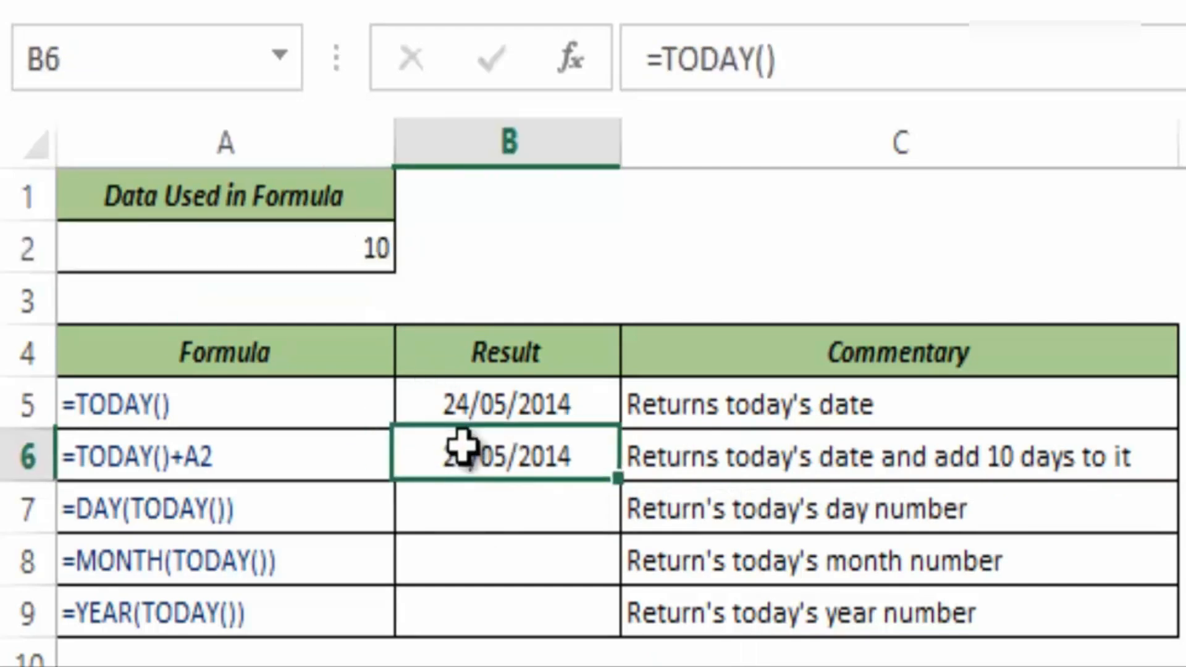
text(=today)
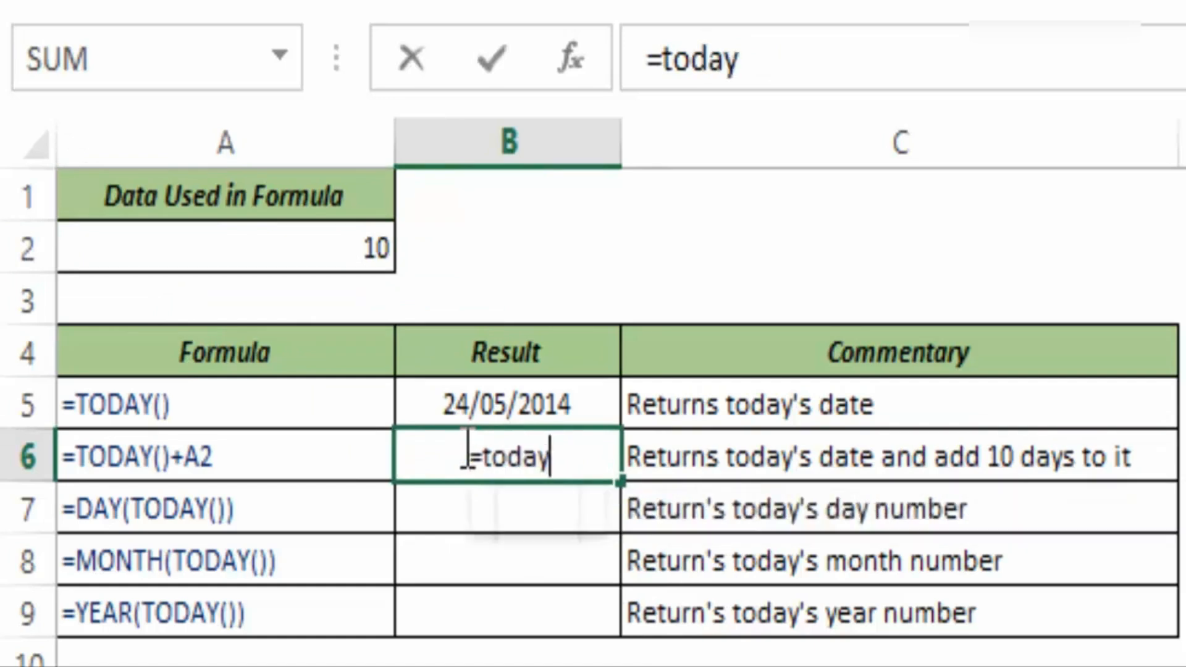
key(Tab)
text())
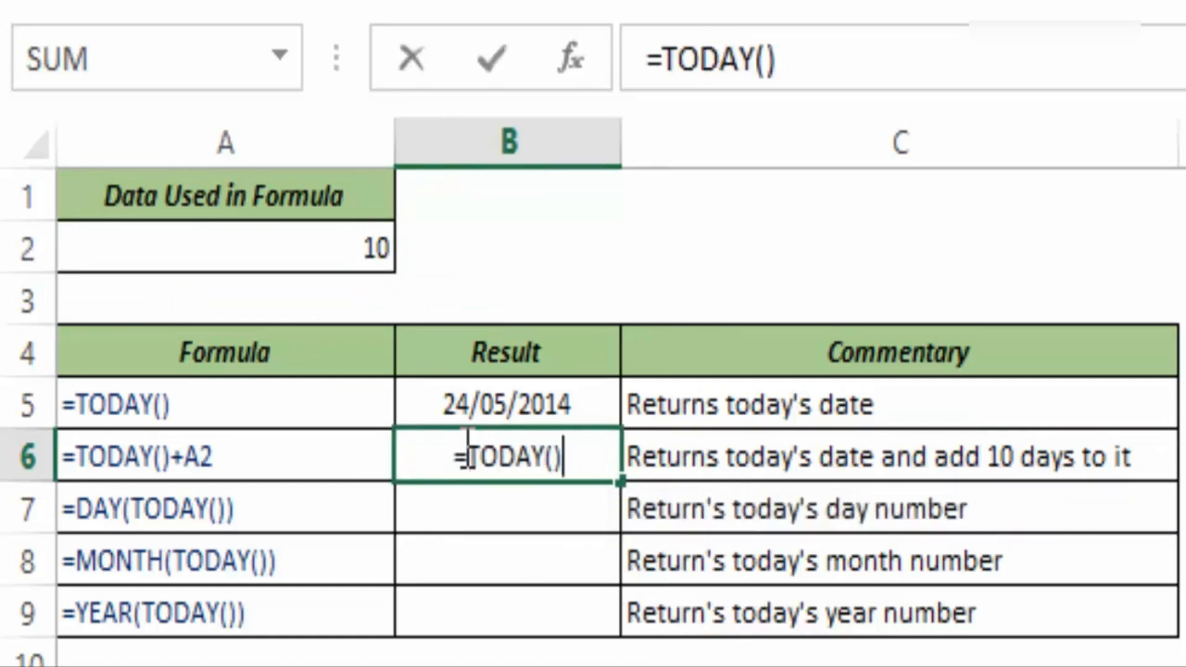
text(+)
click(338, 251)
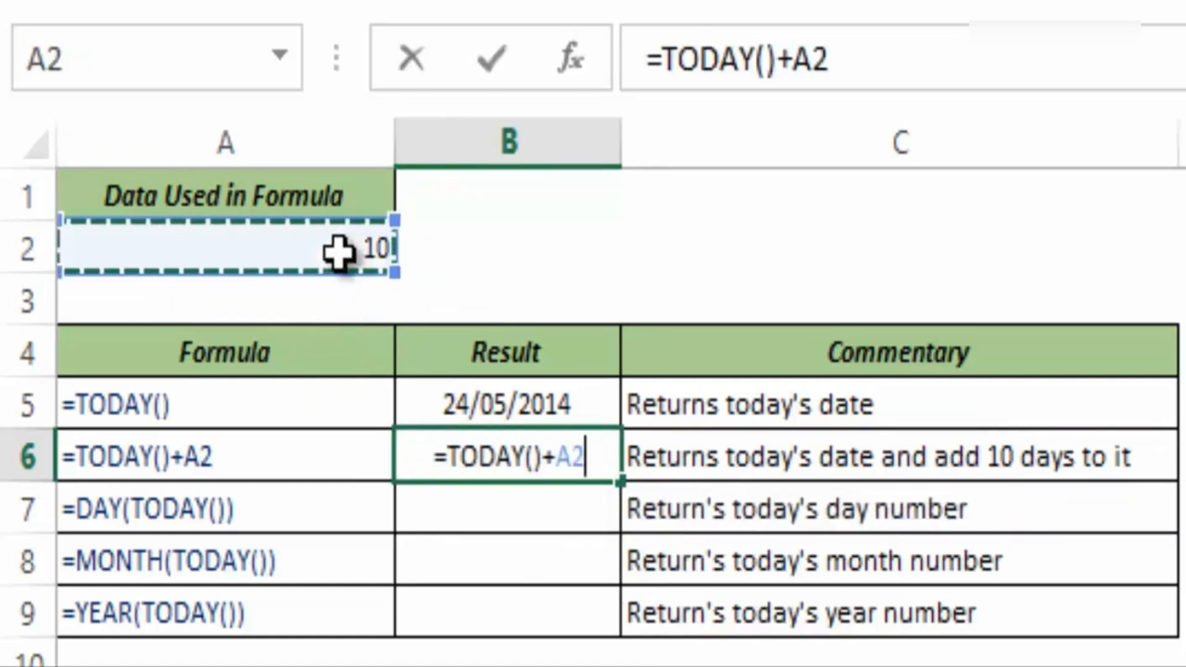
key(Return)
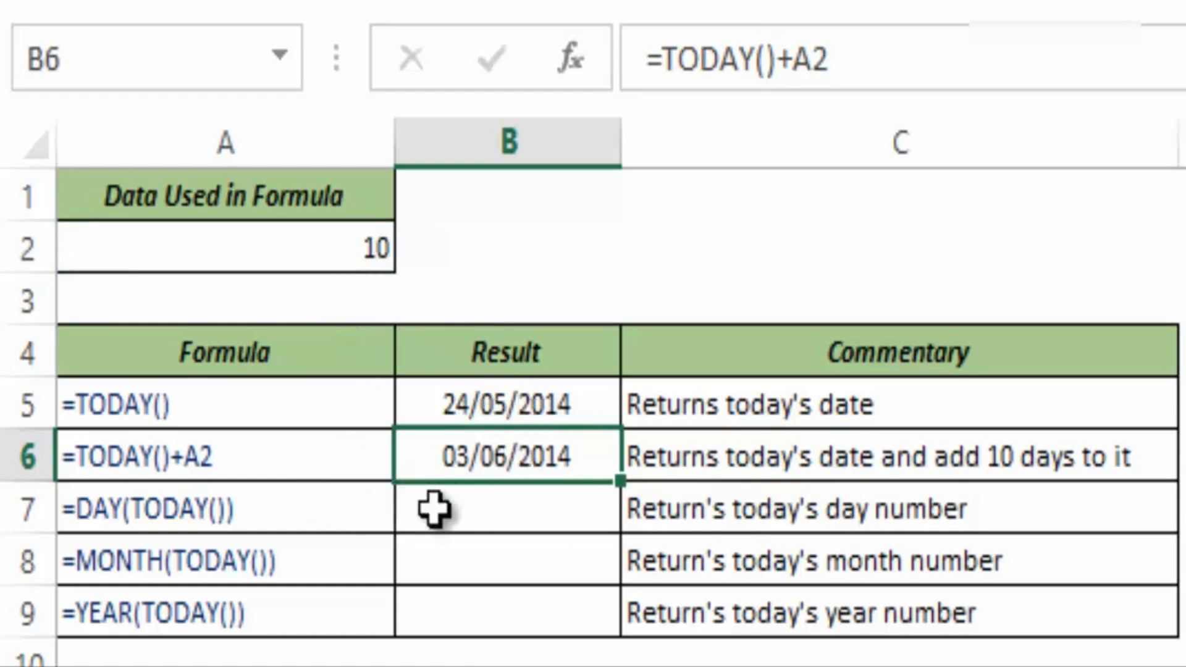
Enter =DAY(TODAY()) in the Result cell B7 by wrapping the TODAY function in DAY.
click(432, 509)
double_click(433, 509)
text(=toda)
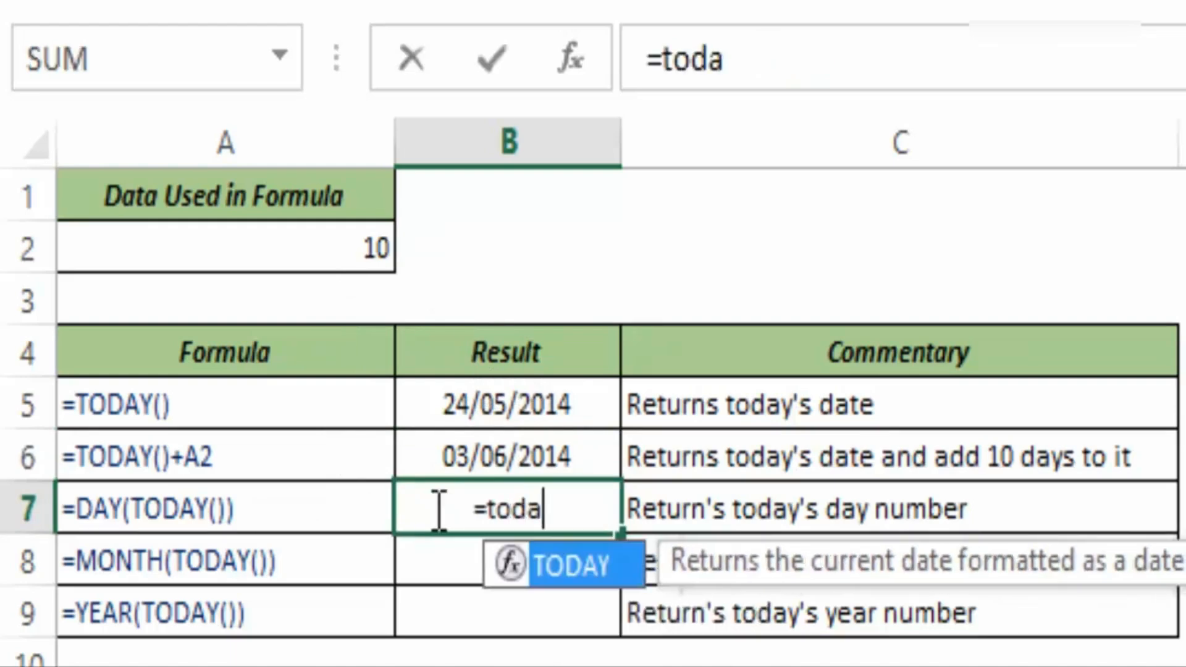
key(Tab)
text())
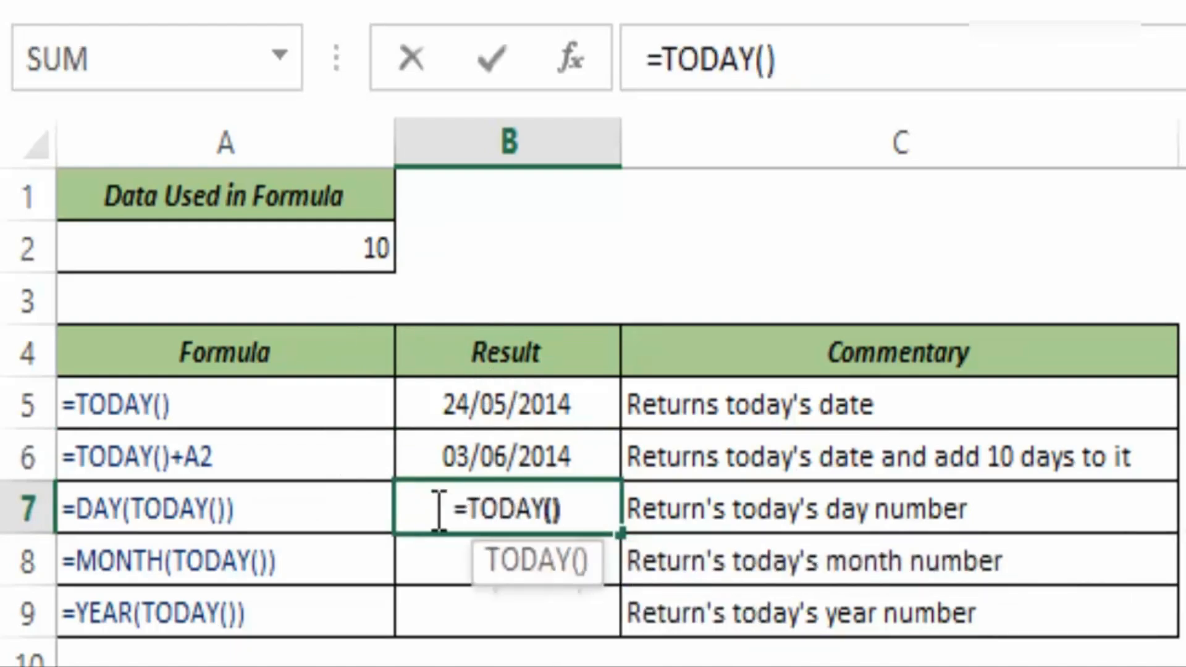
click(468, 505)
text(day)
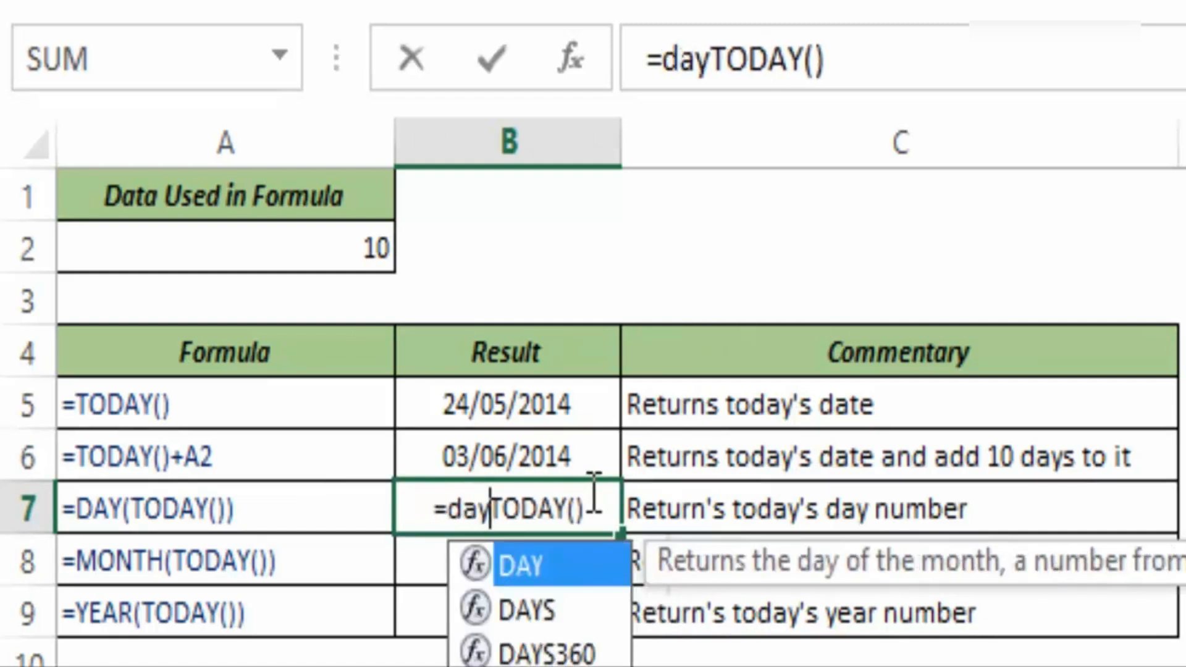
key(Tab)
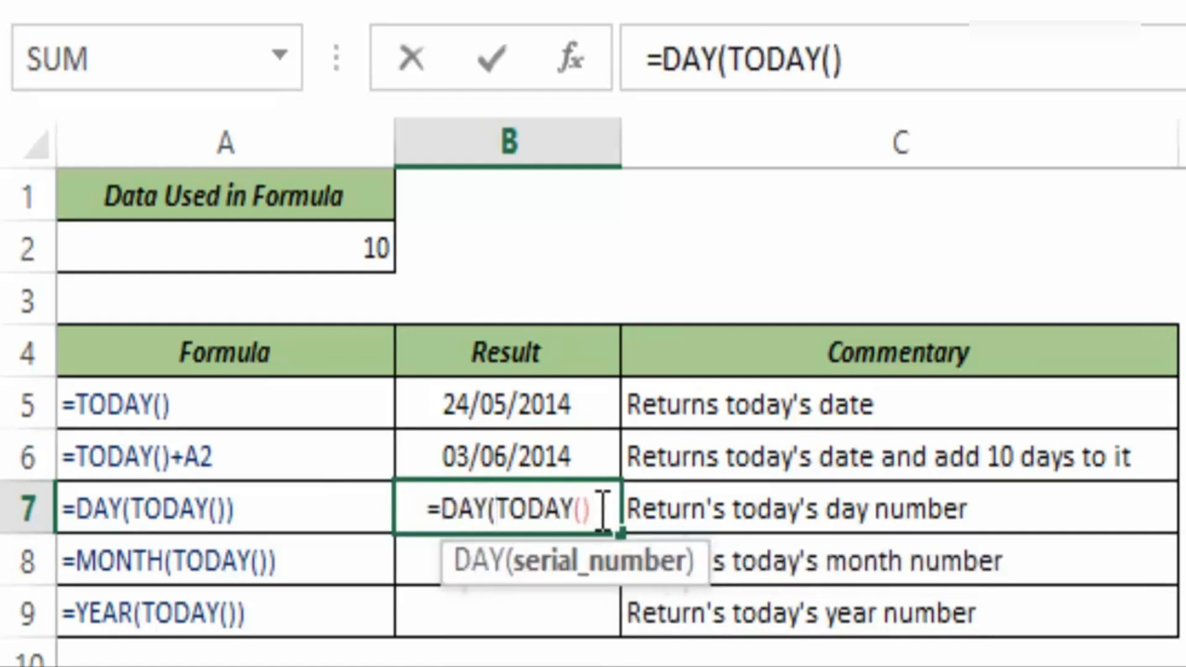
text())
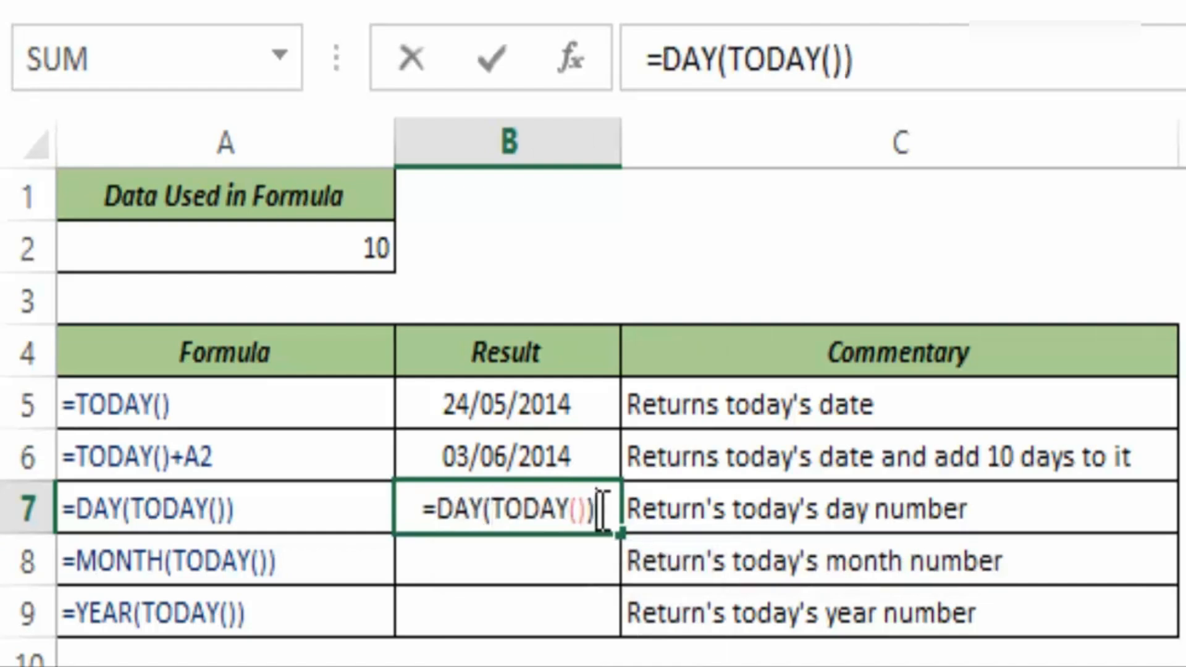
key(ctrl+Return)
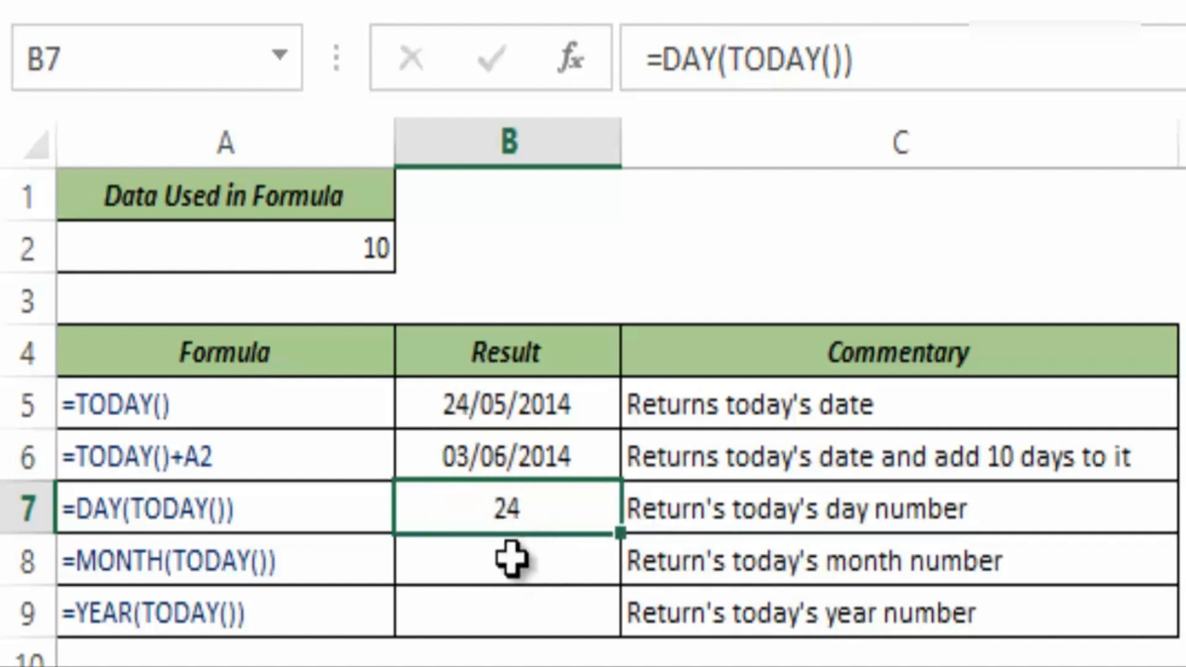
Enter =MONTH(TODAY()) in the Result cell B8 to return today's month number.
click(514, 557)
text(=month)
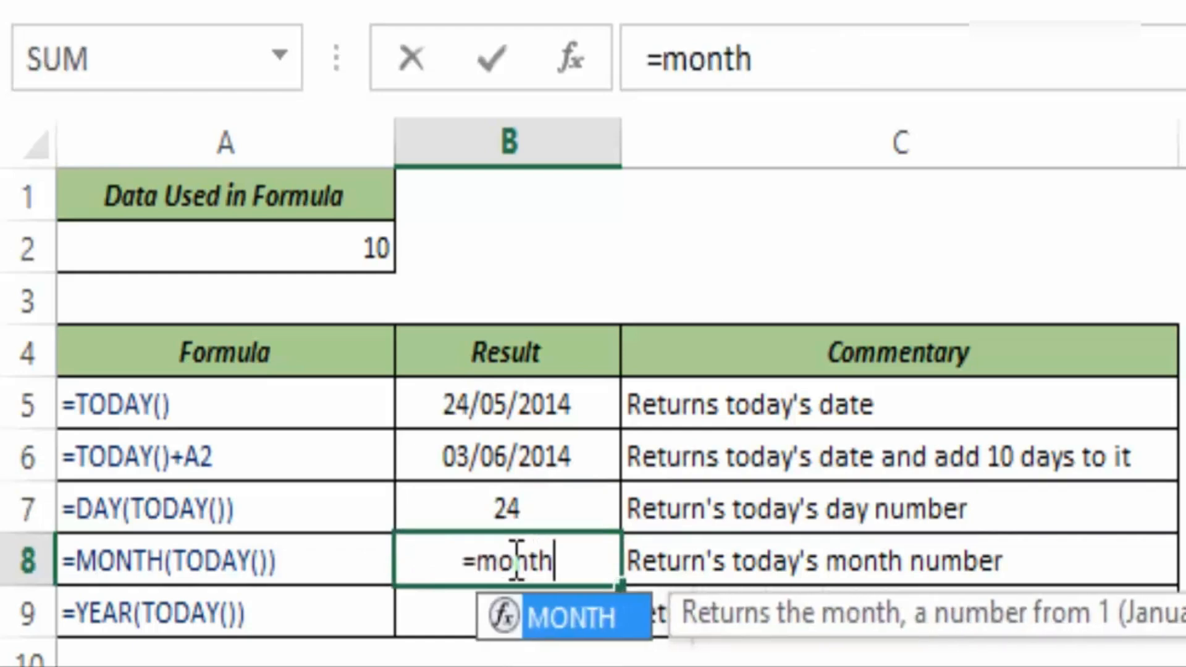
key(Tab)
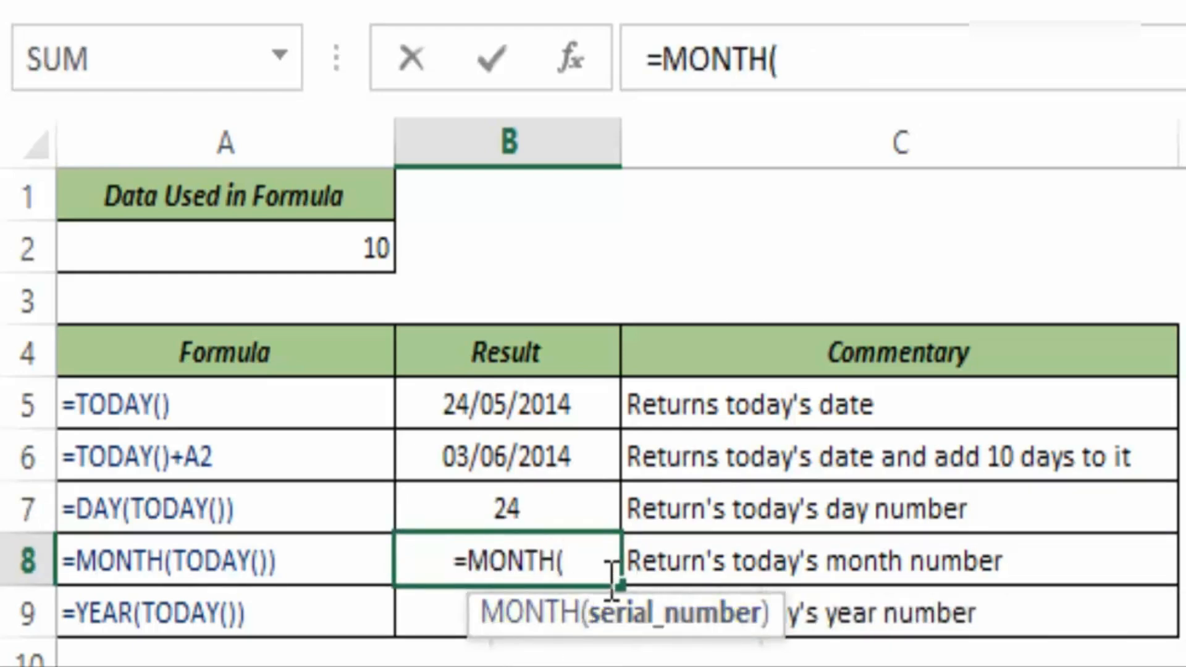
text(today()))
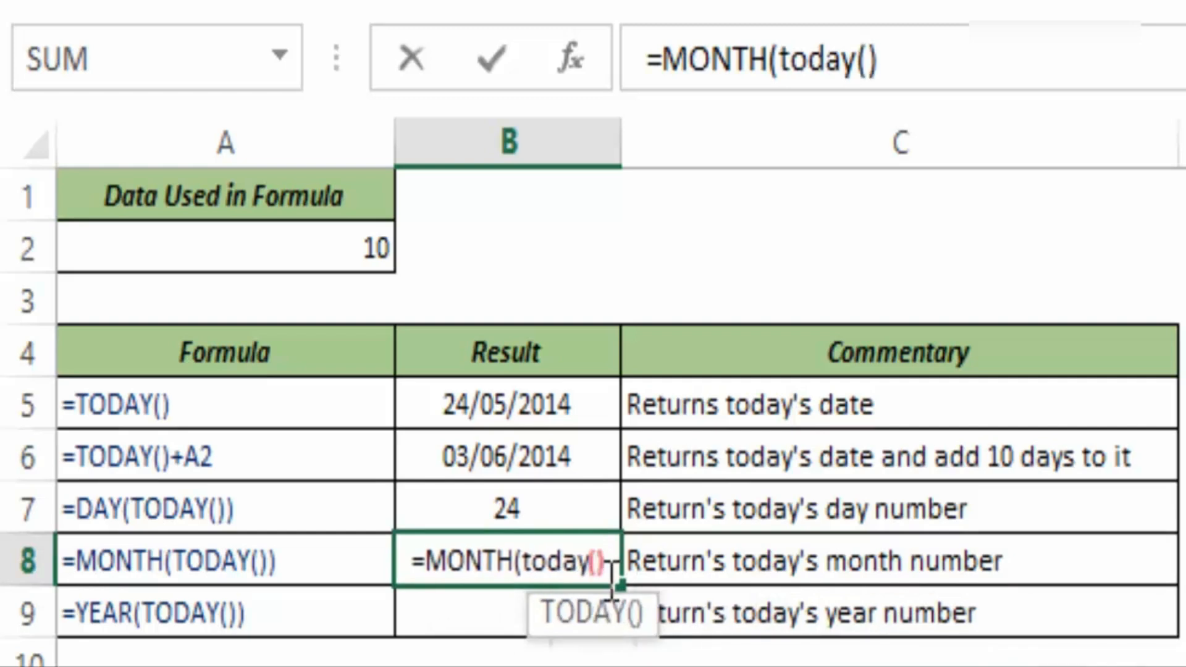
key(ctrl+Return)
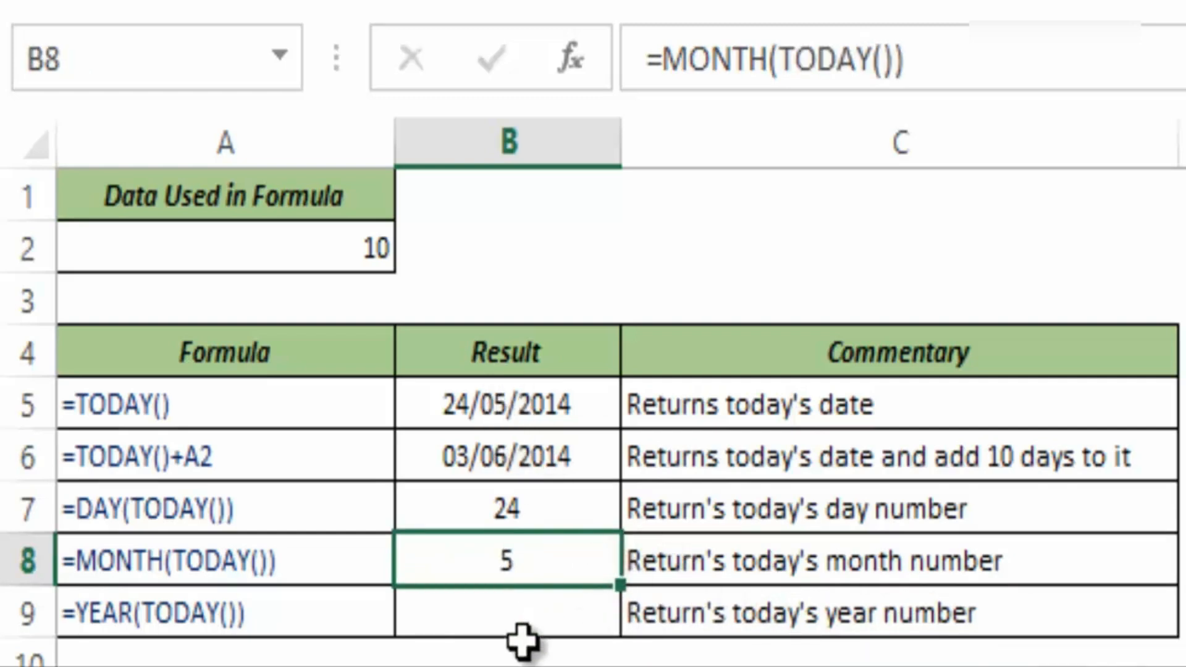
Enter =YEAR(TODAY()) in the Result cell B9 to return today's year number.
click(517, 619)
double_click(518, 619)
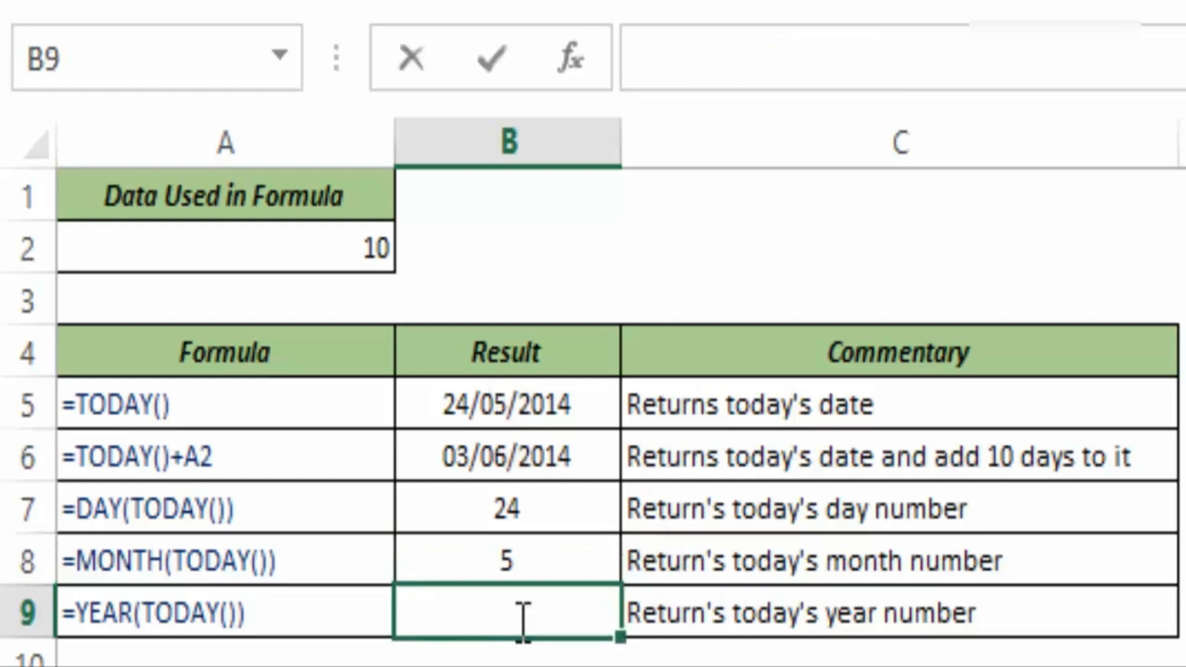
text(=t)
key(BackSpace)
text(yea)
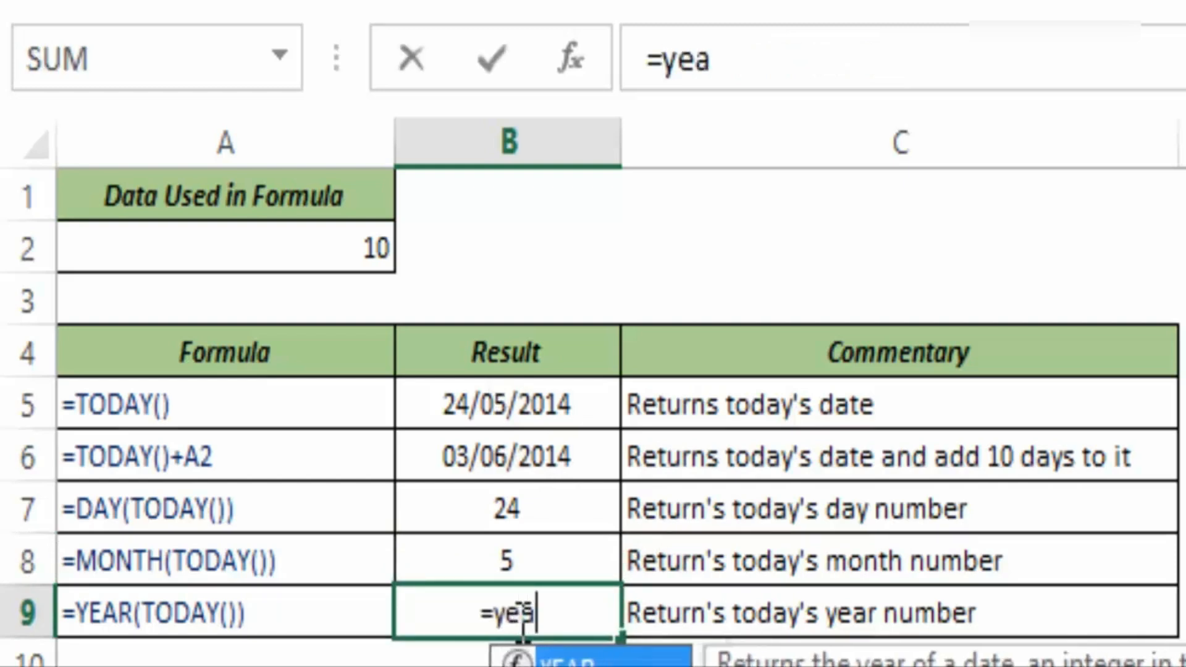
key(Tab)
text(today)
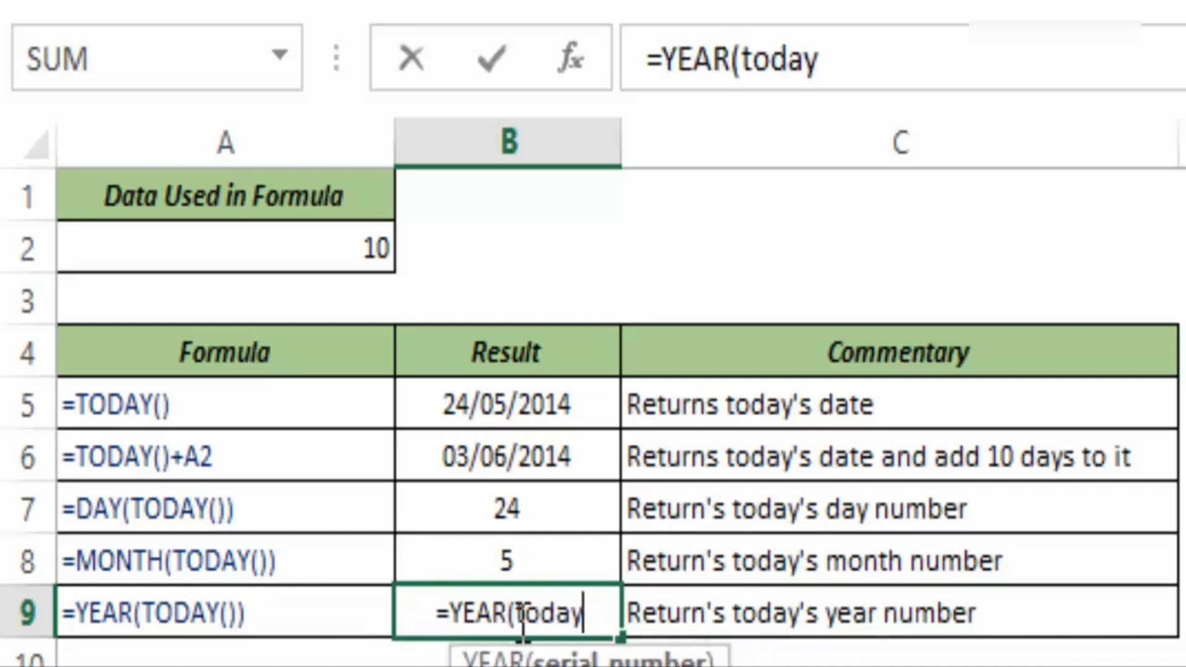
text(()))
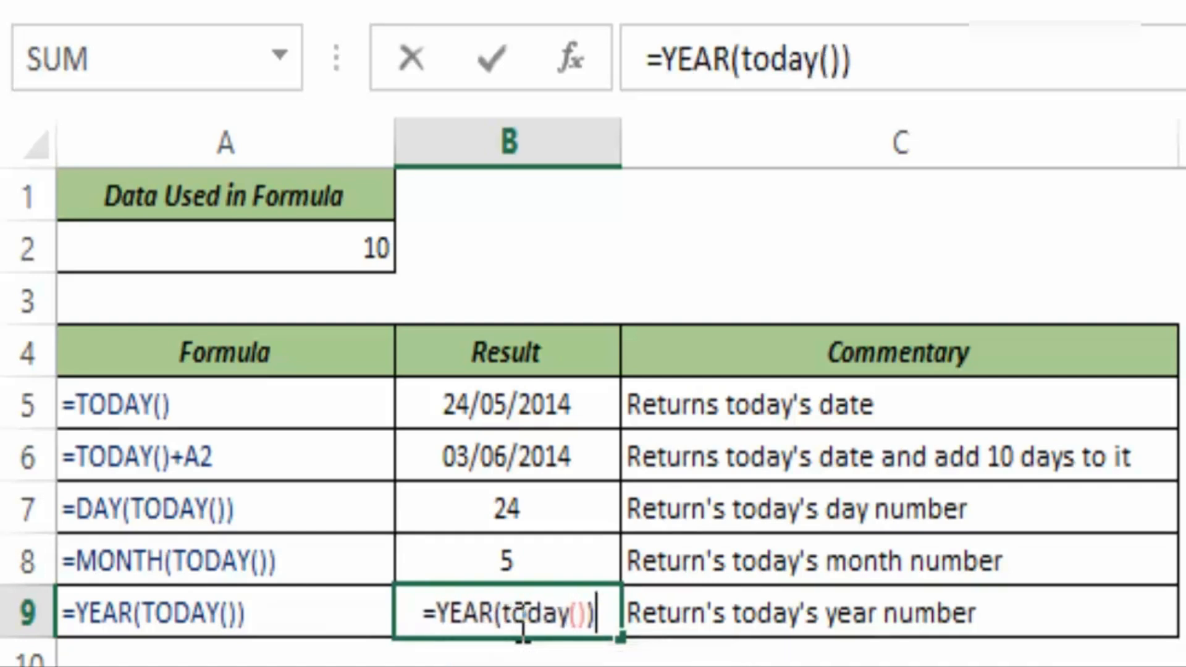
key(ctrl+Return)
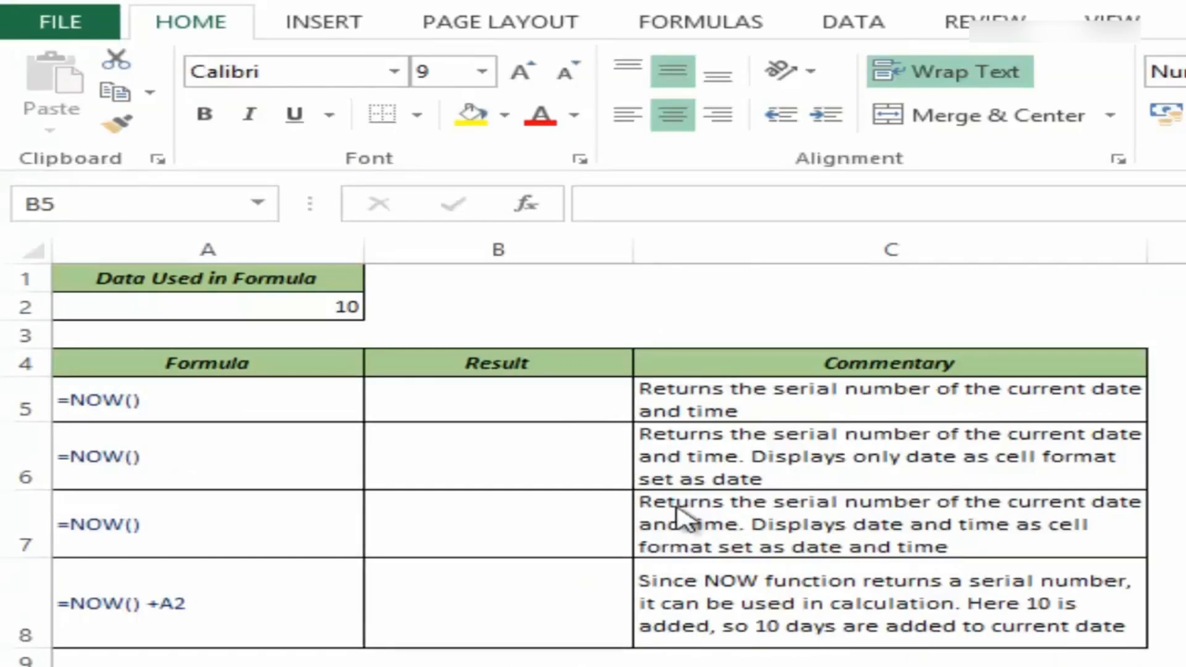
Enter =NOW() in the Result cell B5 of the NOW function sheet to return the serial number of the current date and time.
click(508, 412)
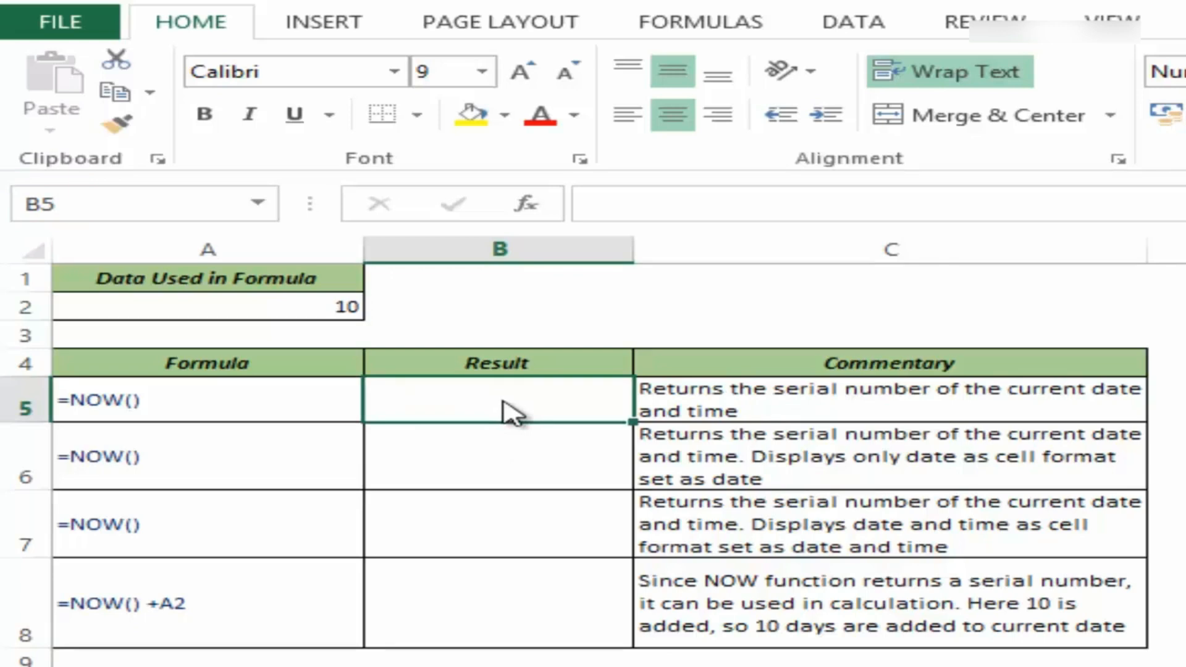
text(=N)
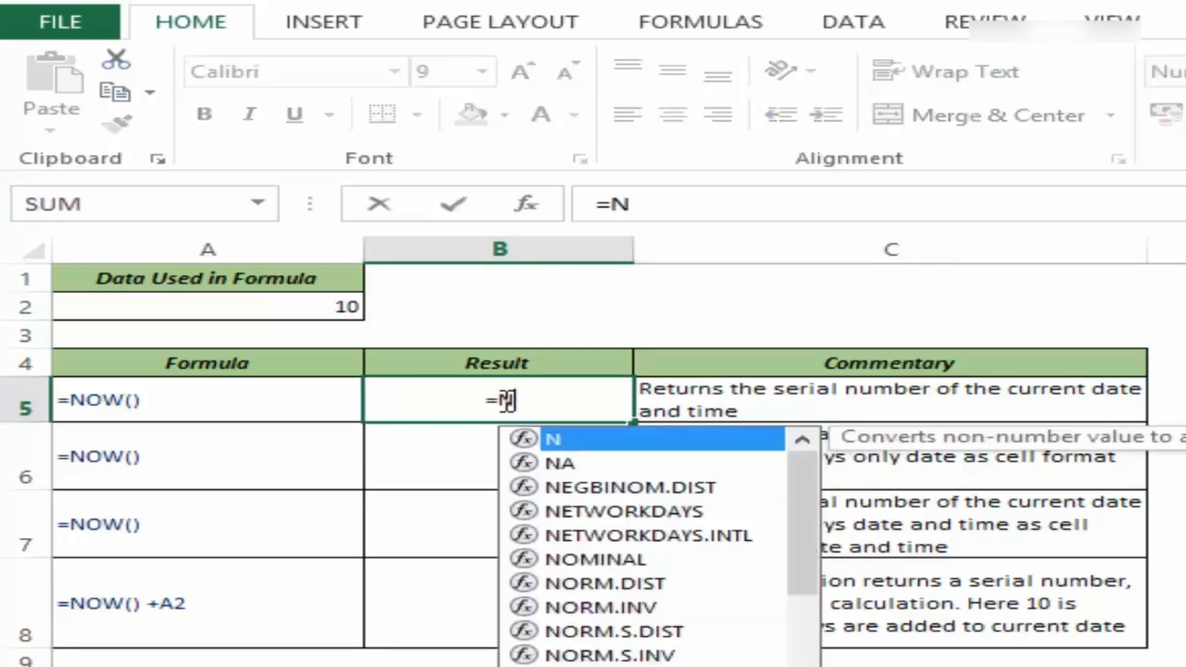
text(ow)
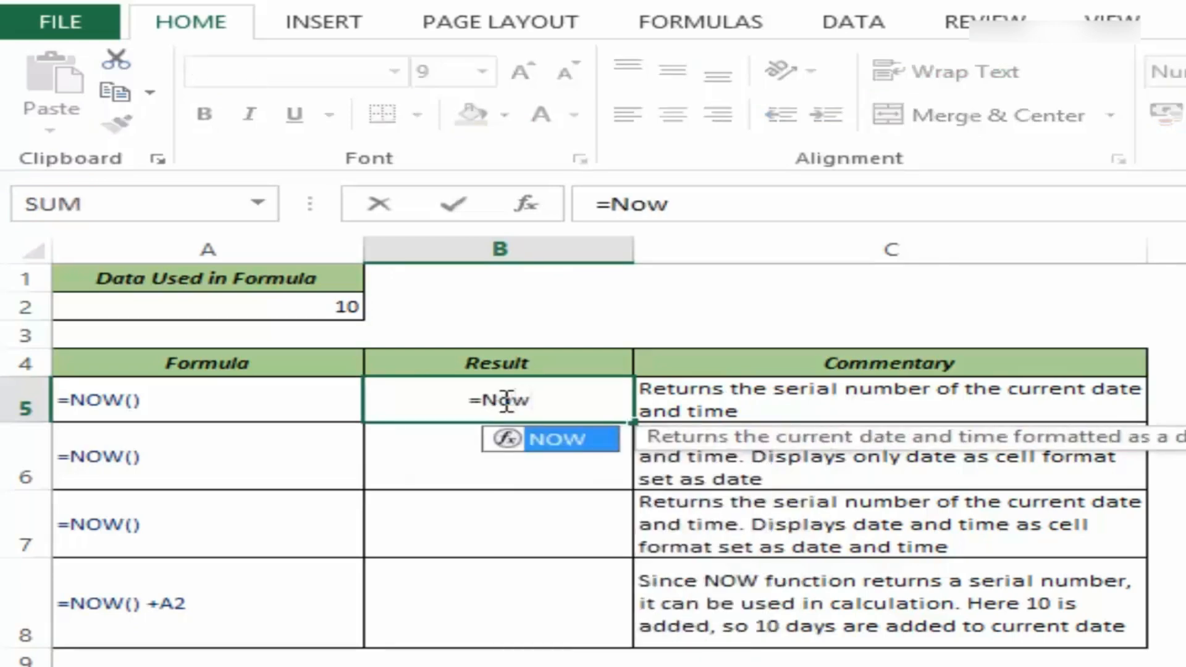
text(())
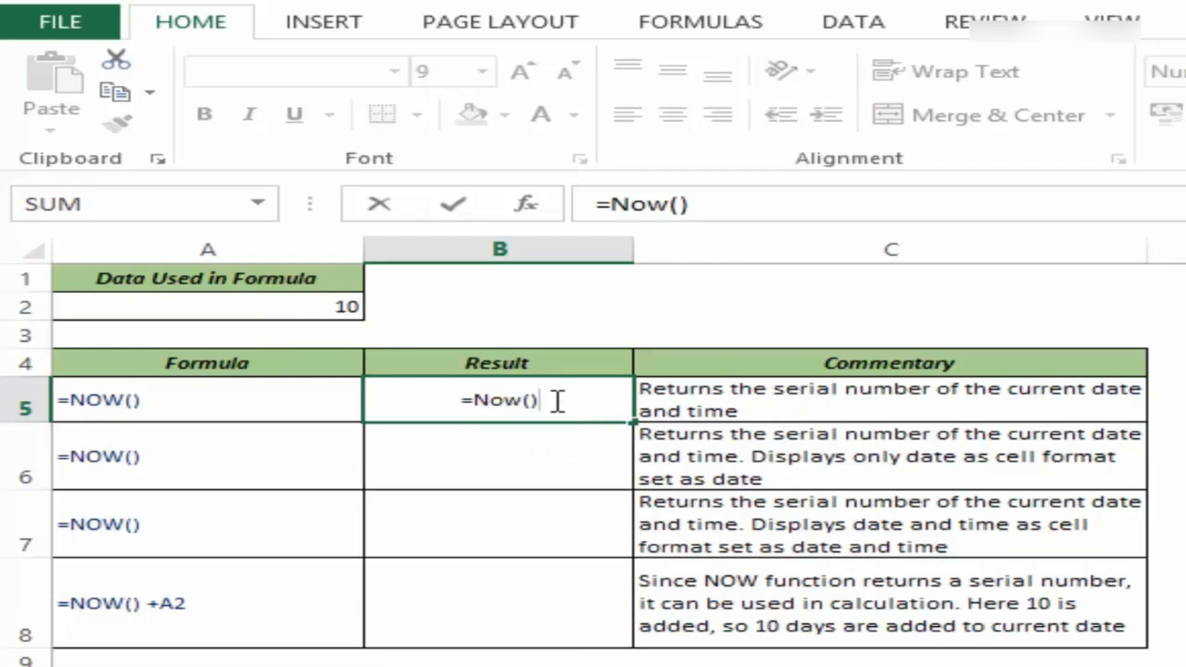
key(BackSpace)
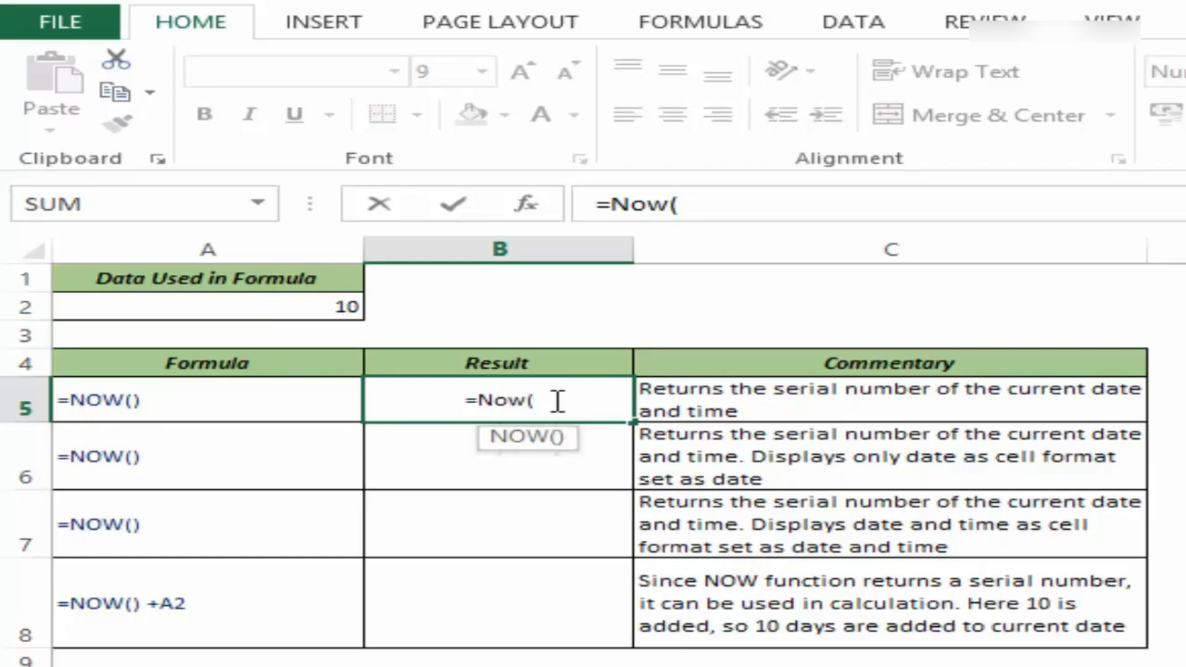
key(Return)
click(554, 401)
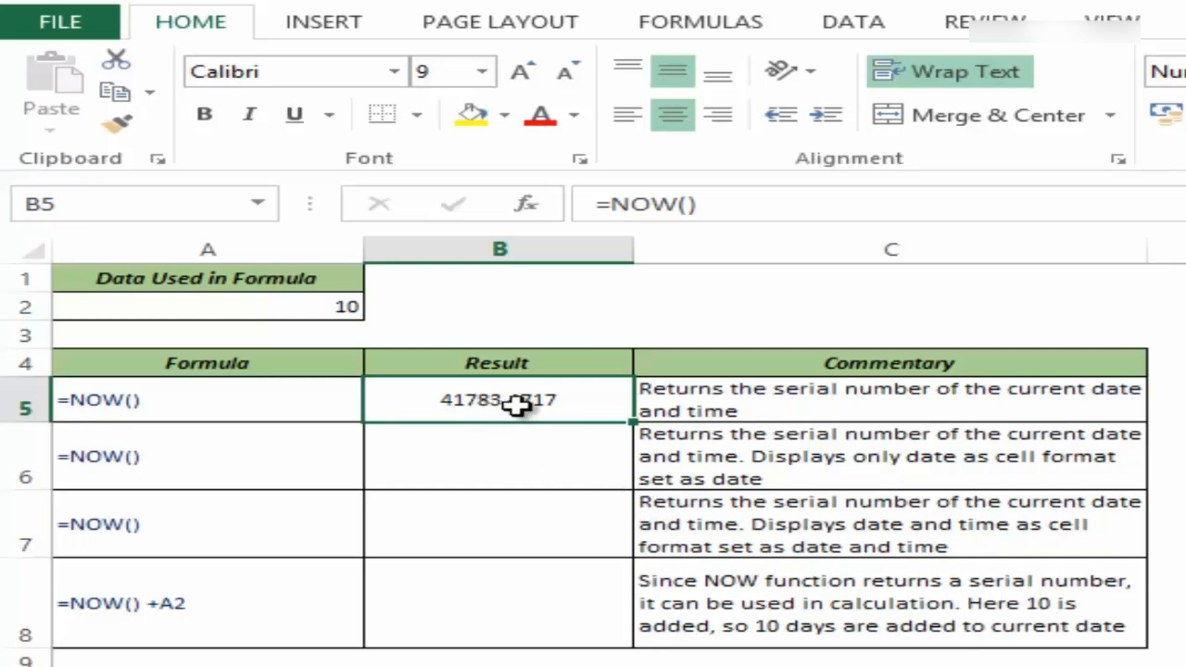
Enter =NOW() in the Result cell B6, the row that displays only the date.
click(509, 444)
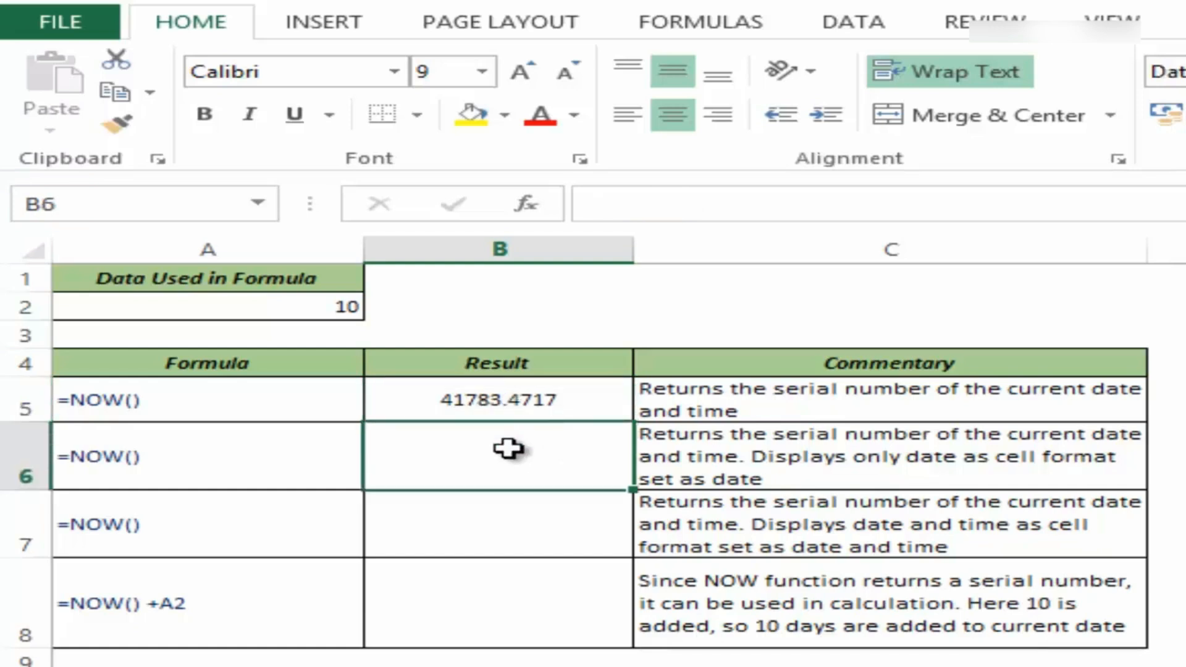
double_click(513, 448)
text(=now)
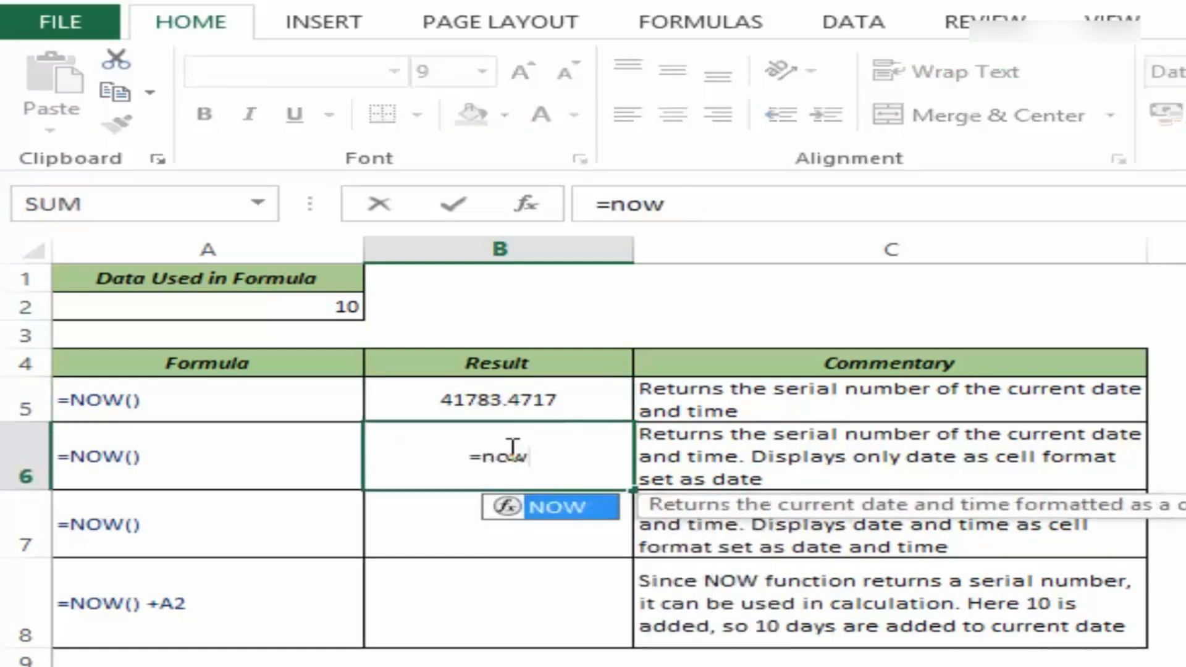
text(())
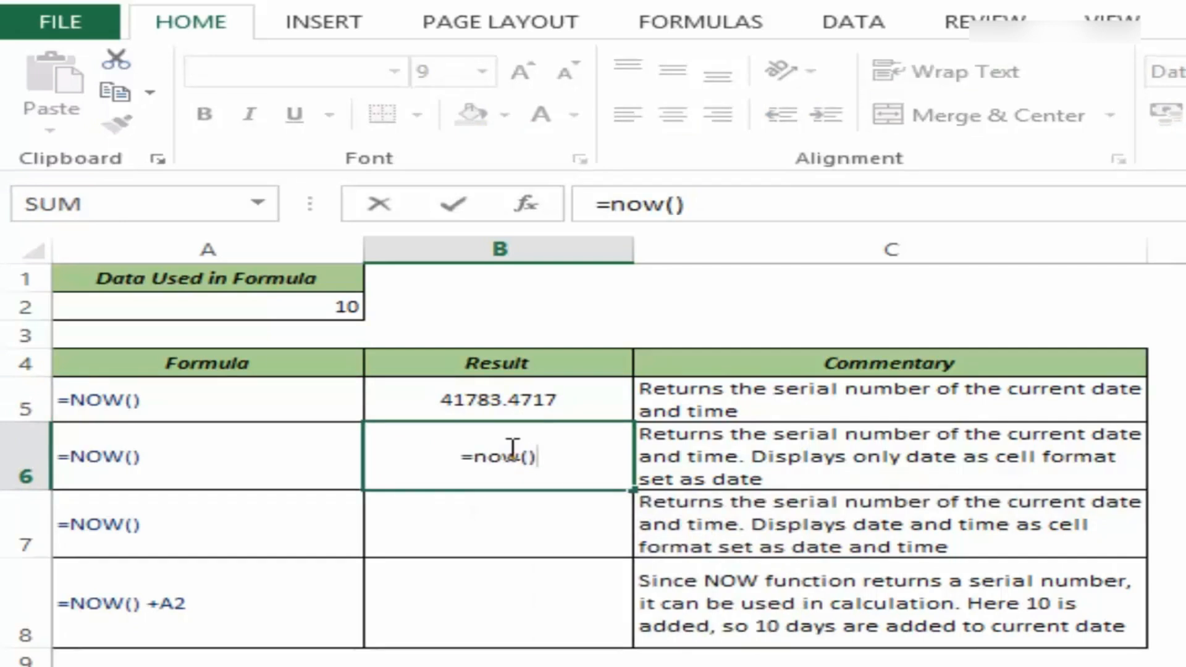
key(Return)
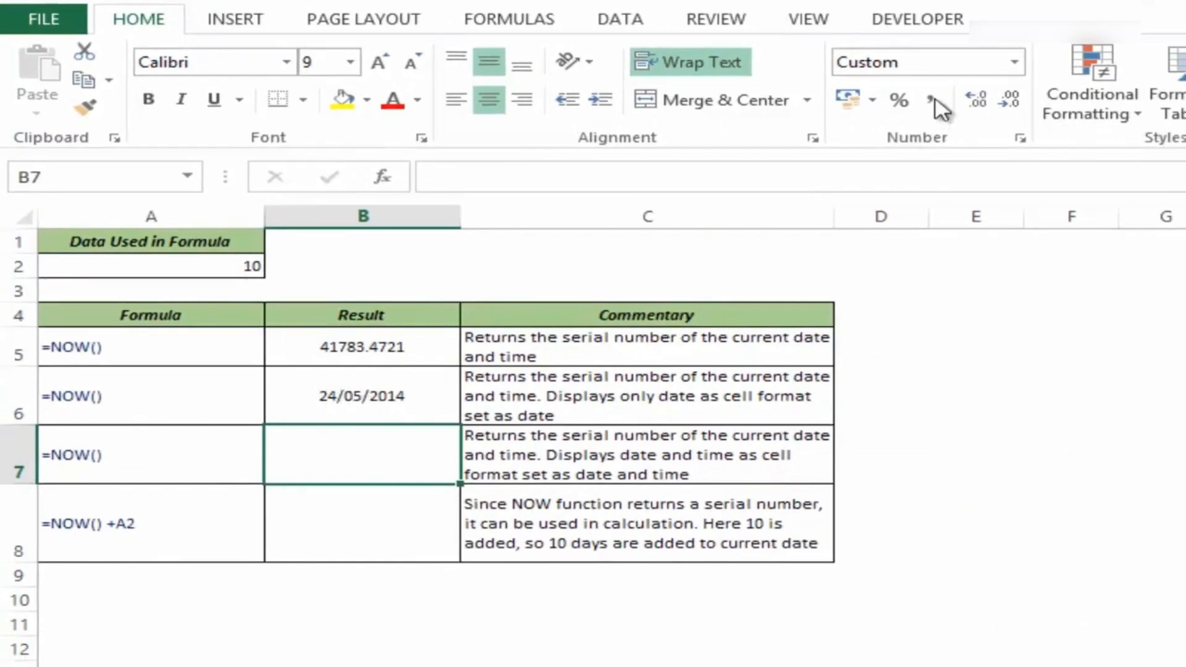
Check which number format is applied to the Result cell B6 and view the available formats.
click(426, 385)
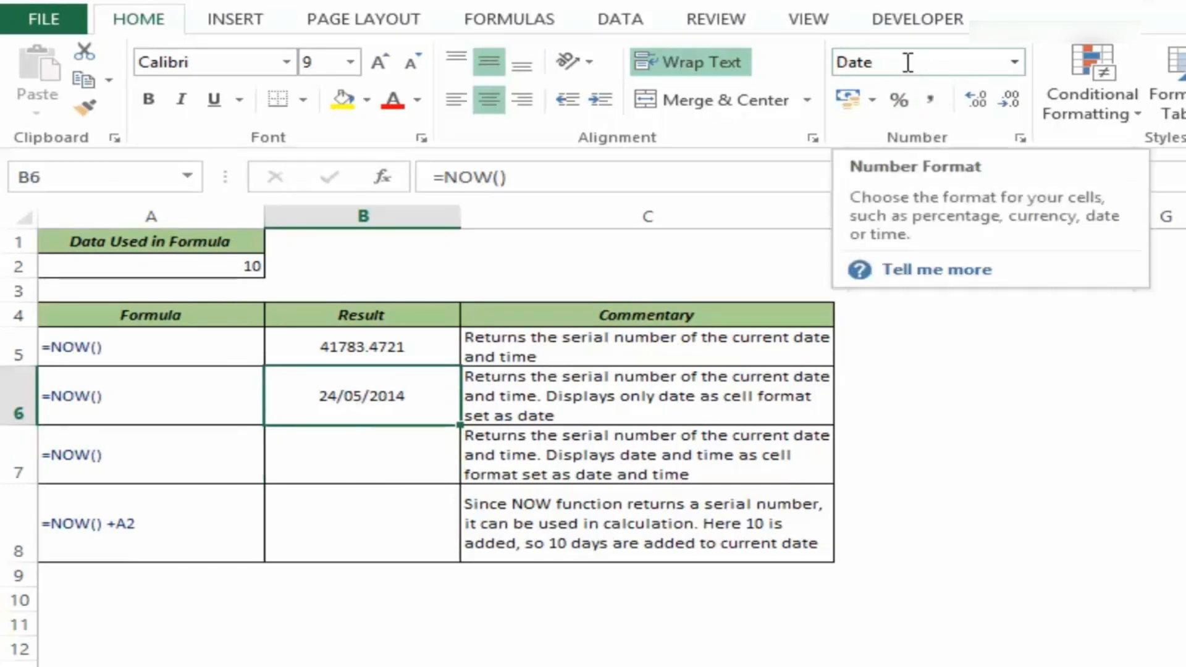
click(1014, 61)
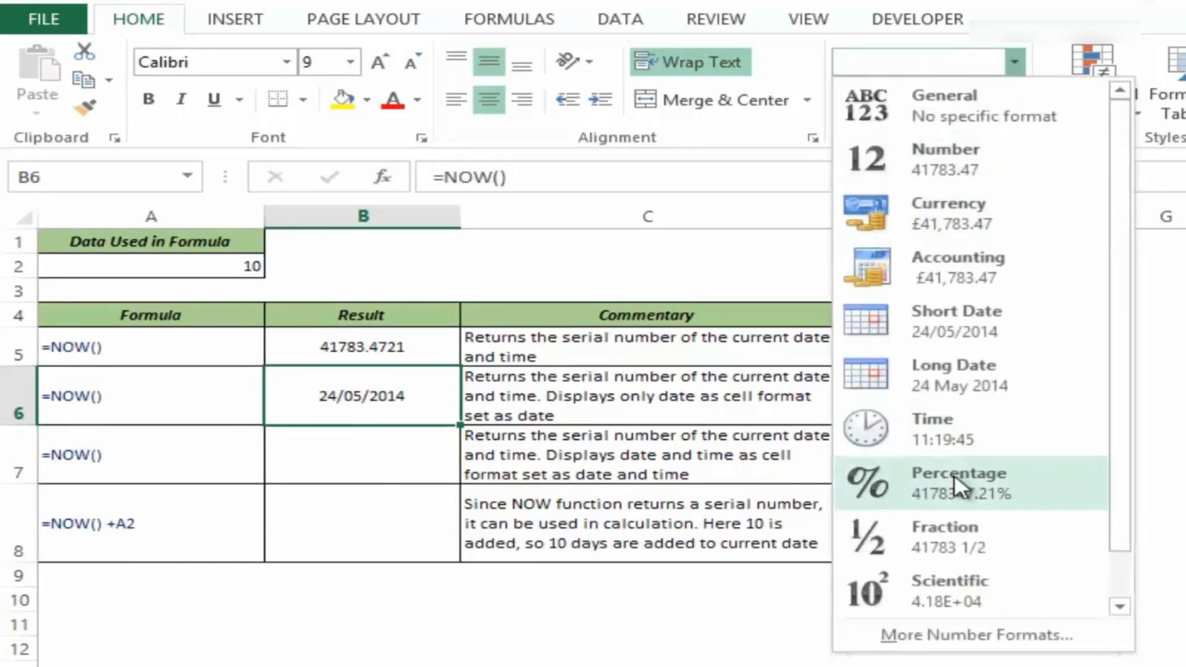
click(899, 62)
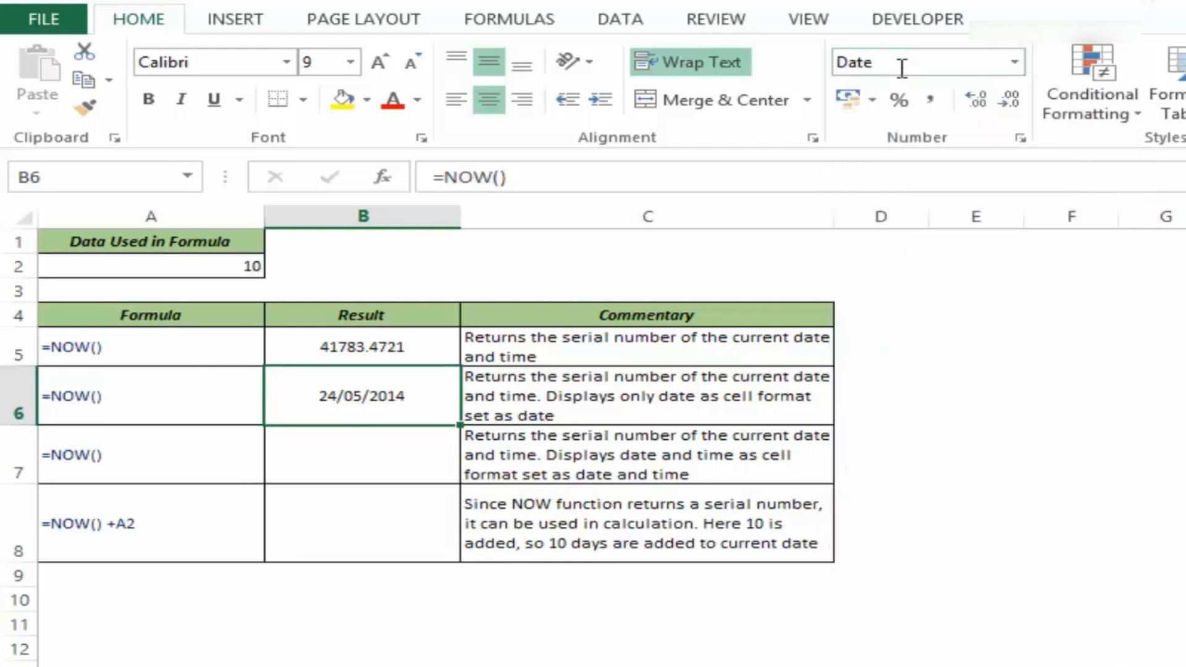
Enter =NOW() in the Result cell B7, the row that displays both date and time.
click(393, 463)
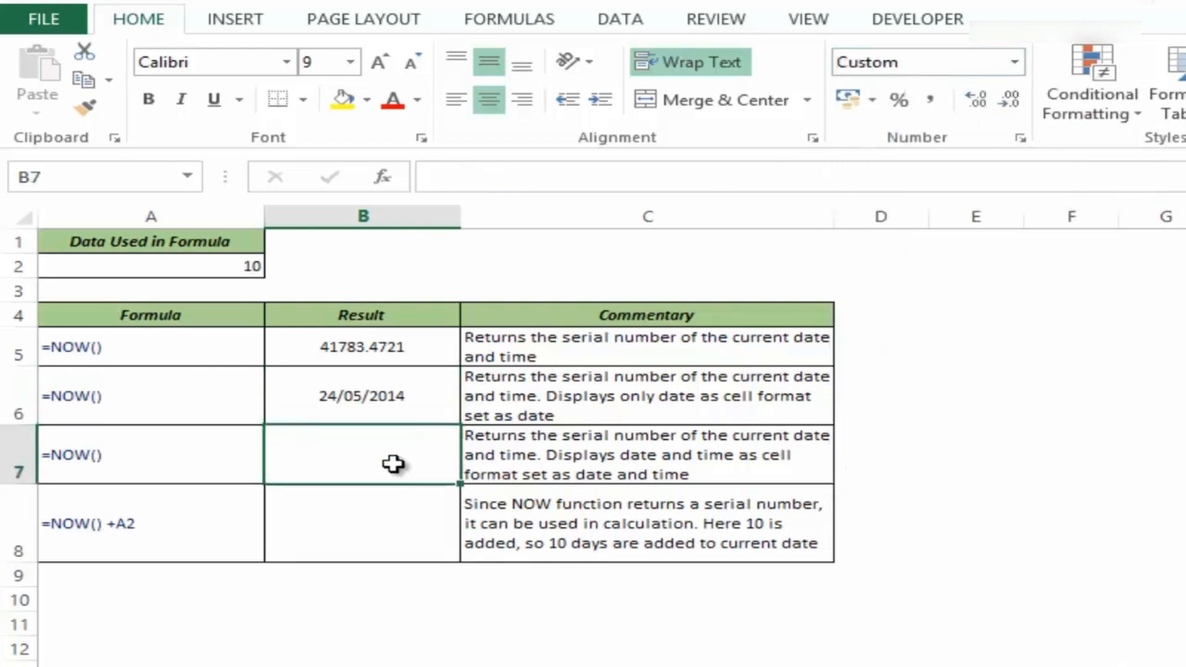
text(=)
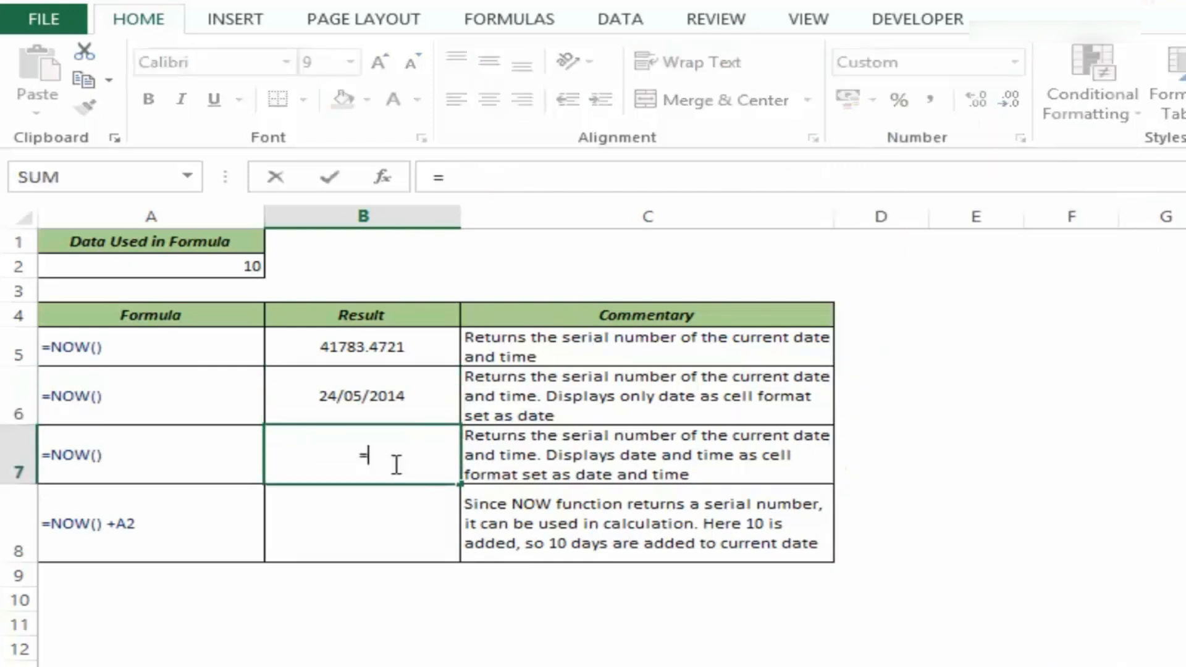
text(now())
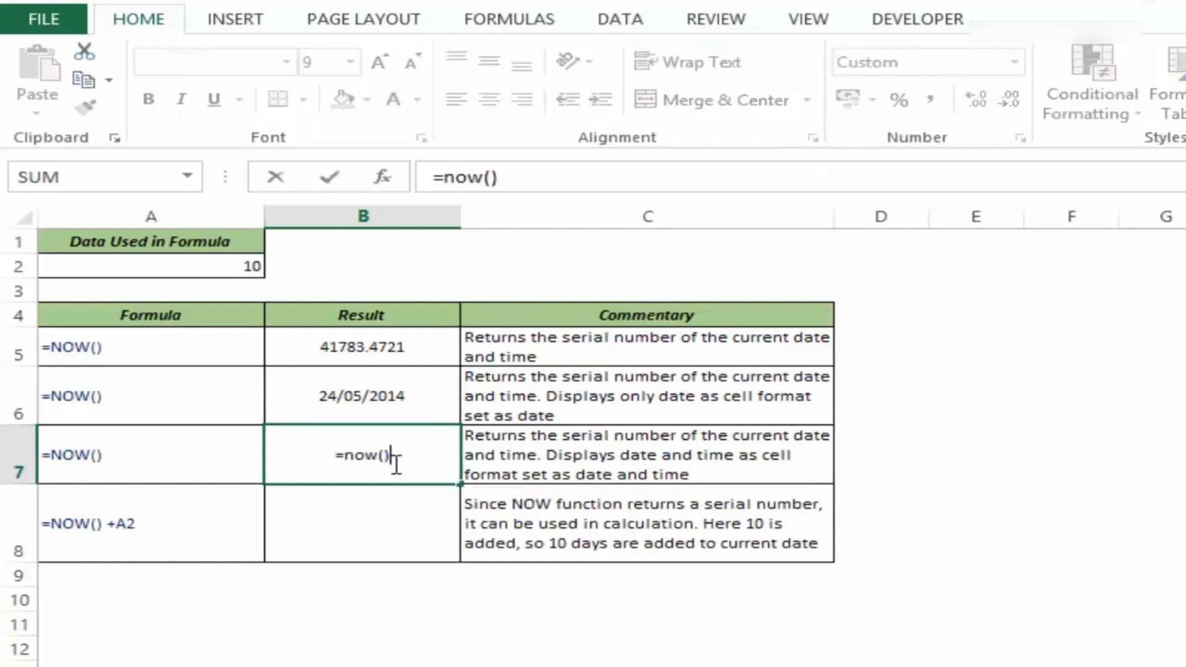
key(ctrl+Return)
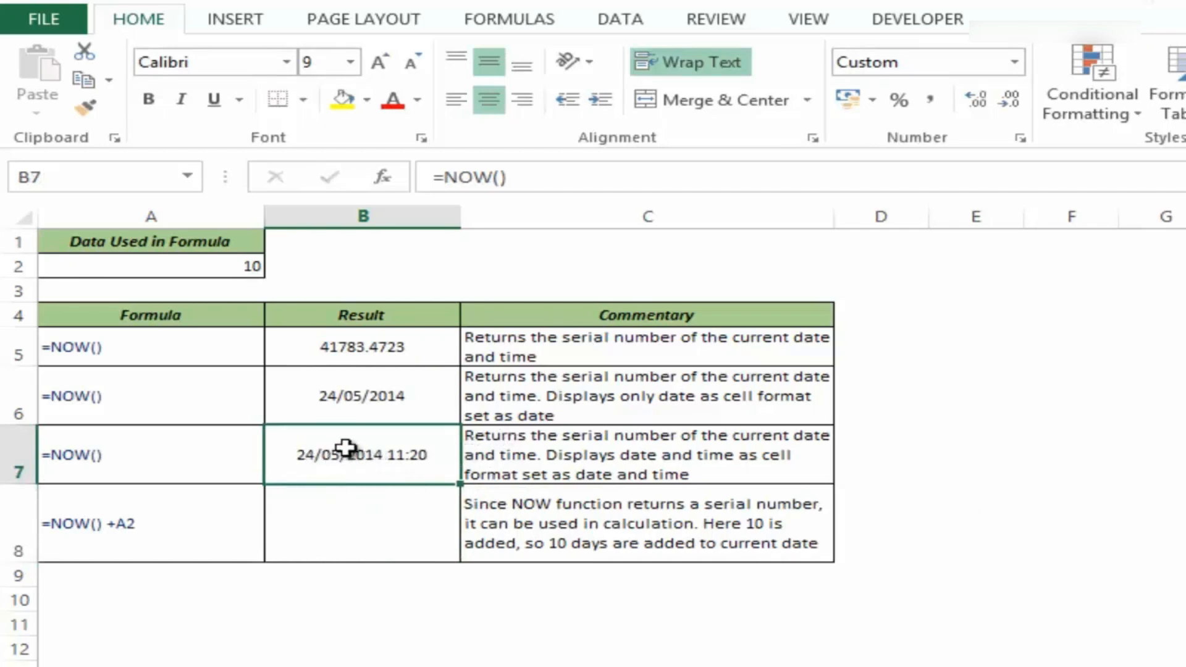
Change the custom number format of cell B7 to dd/mm/yyyy hh:mm AM/PM.
click(1013, 61)
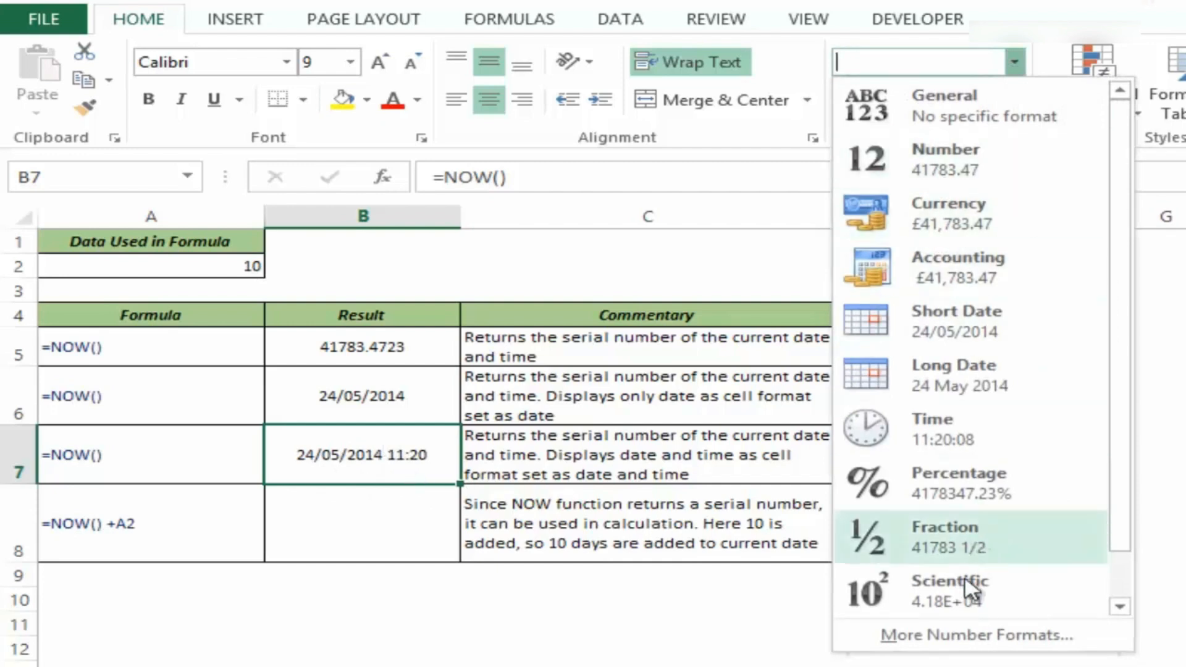
click(953, 636)
drag(831, 94, 750, 91)
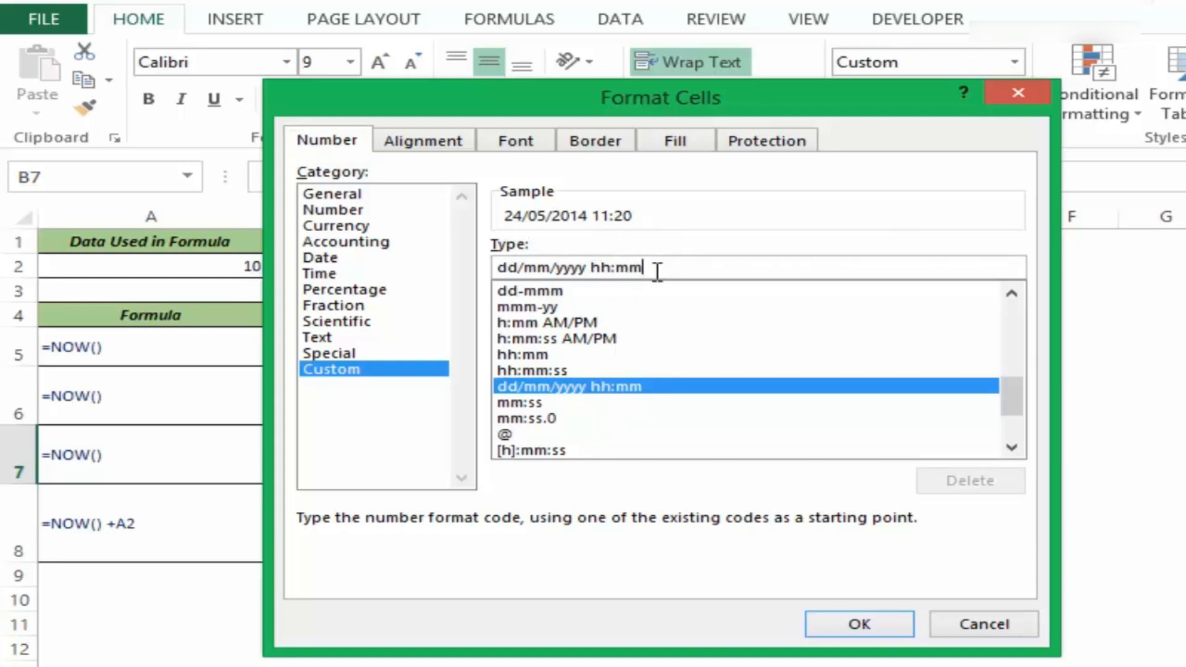
text(AM/PM)
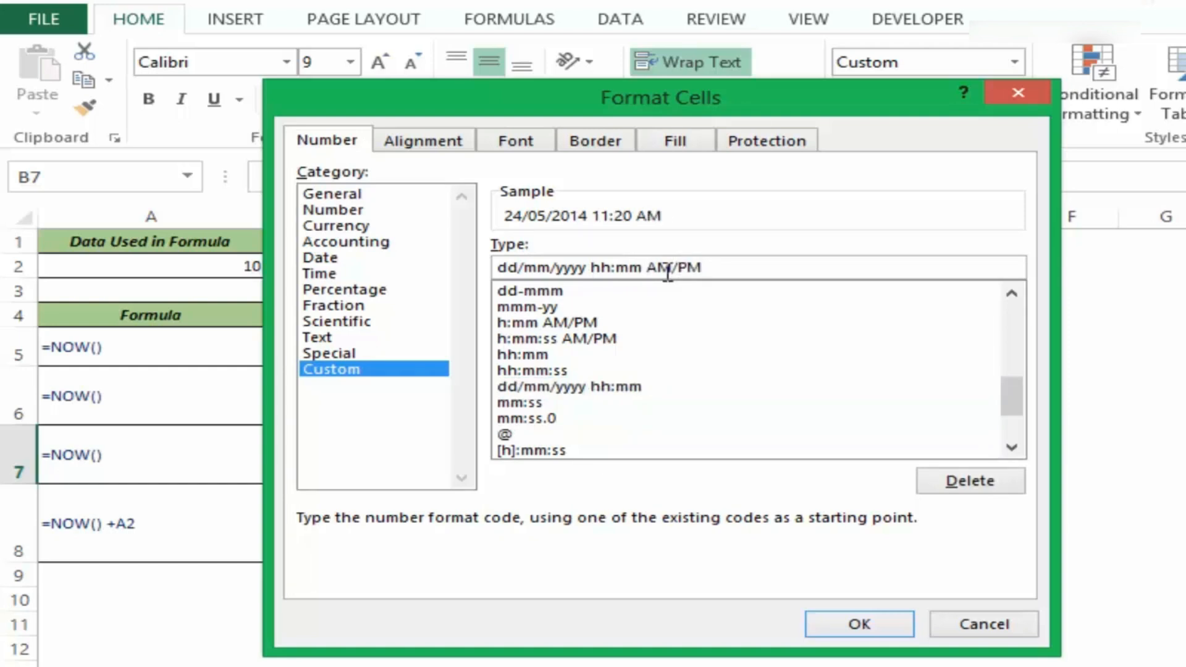
click(854, 624)
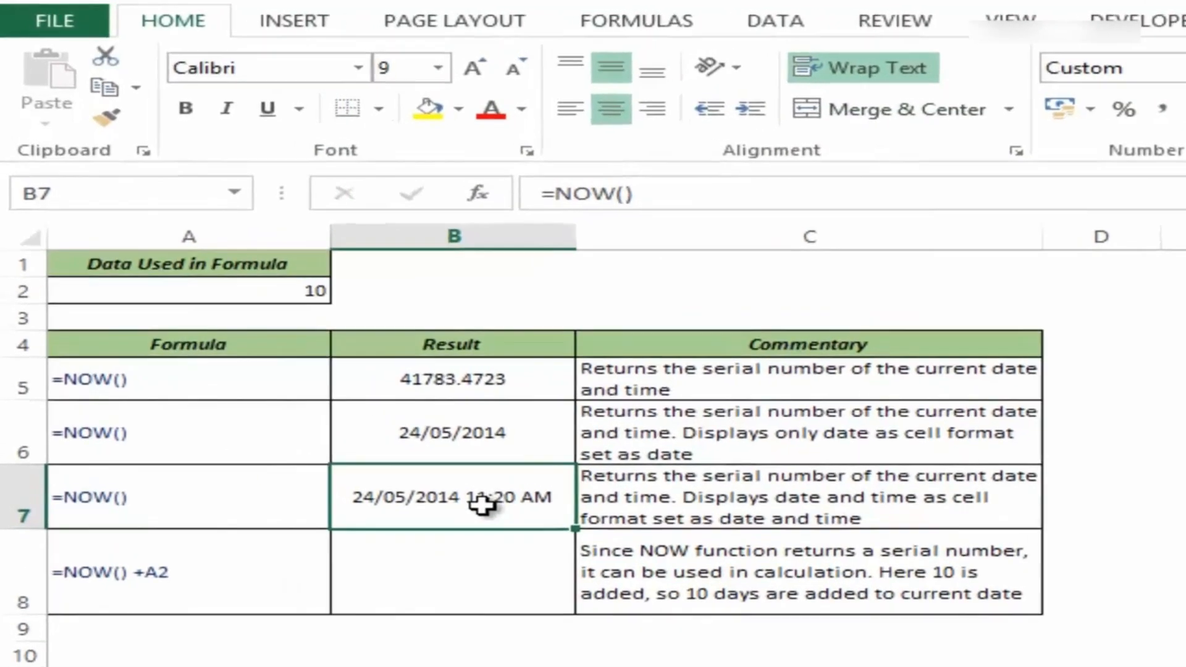
Enter =NOW()+A2 in the Result cell B8 to add the days in A2 to the current date and time.
click(450, 571)
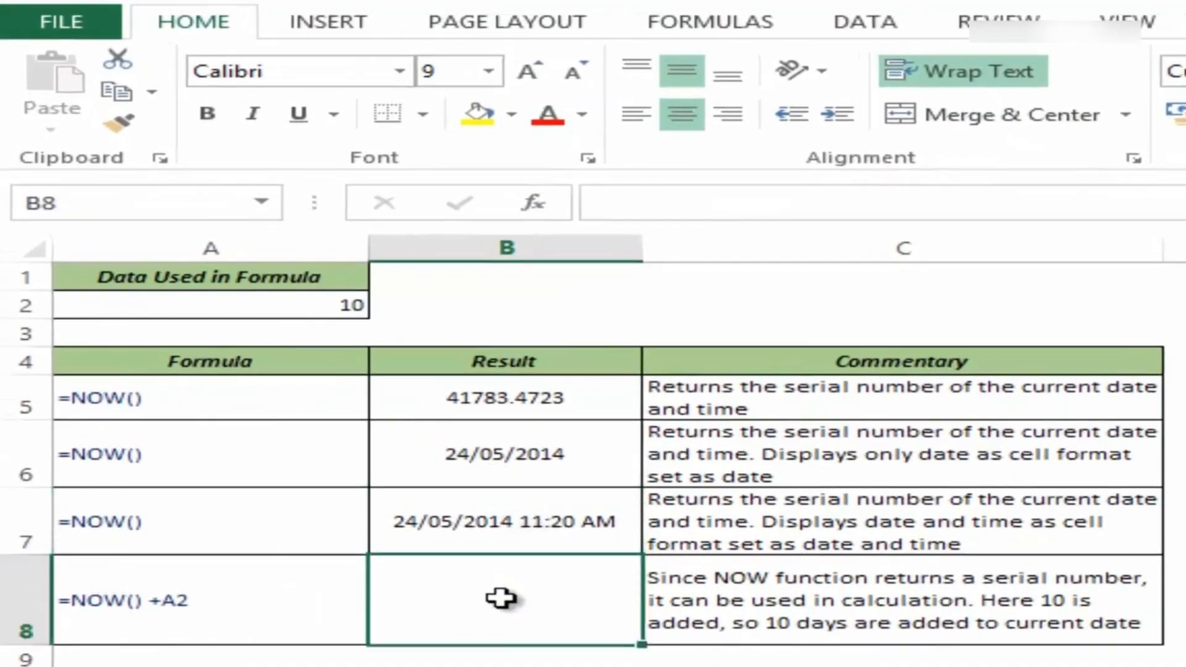
text(=now)
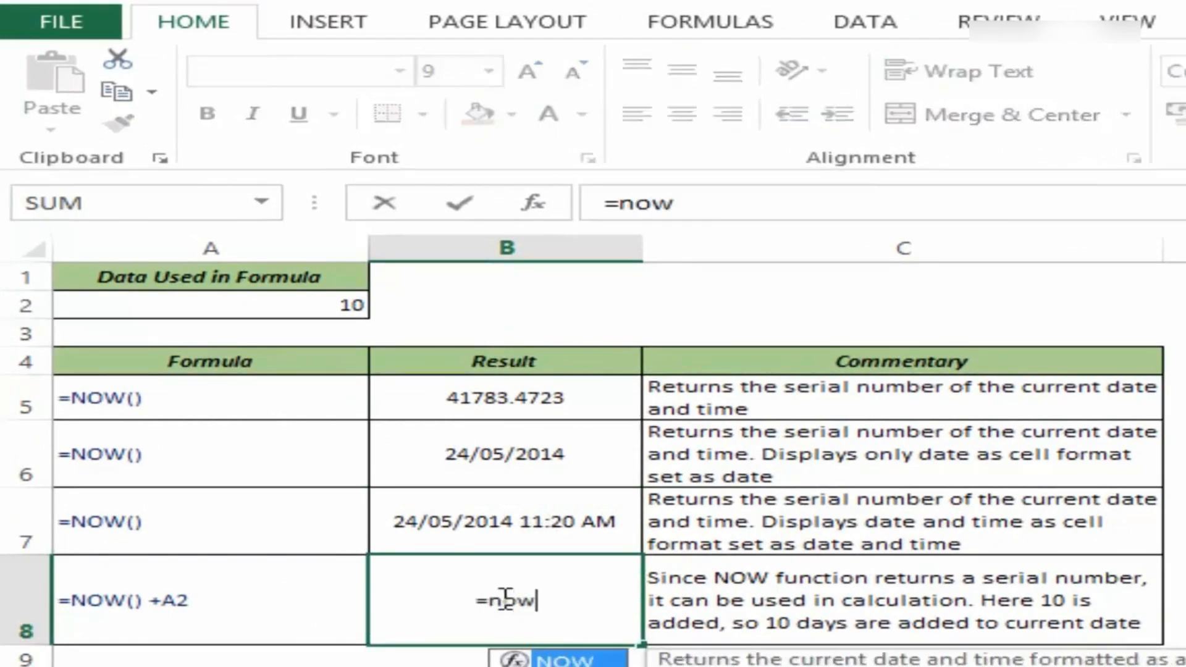
text(())
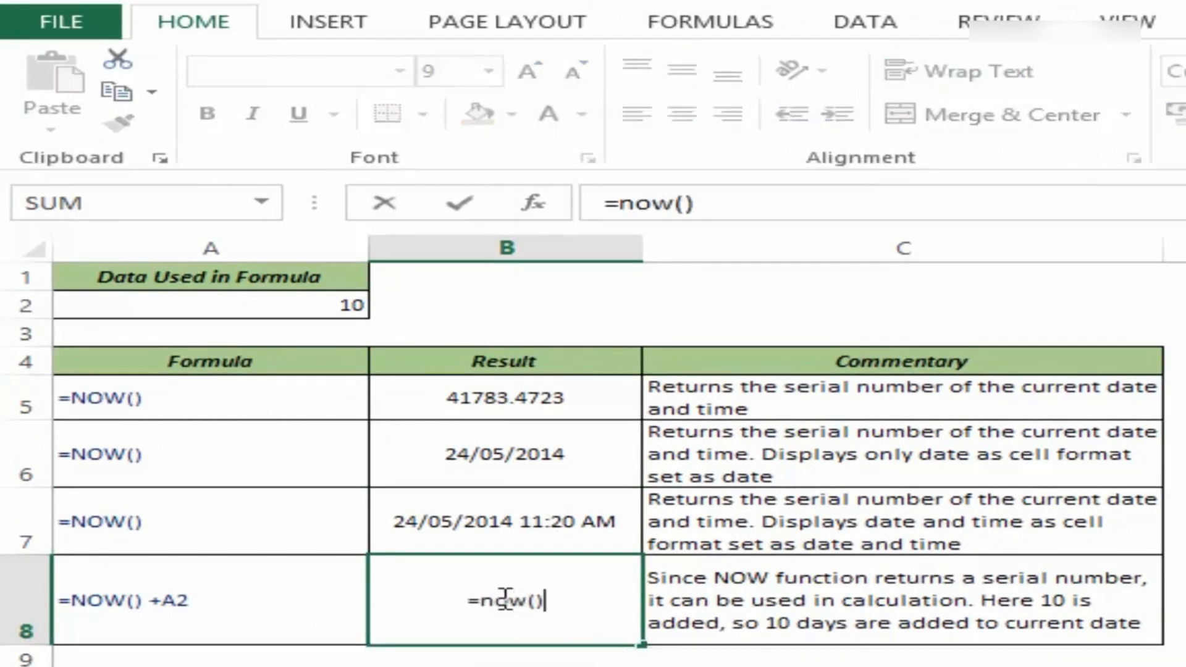
text(+)
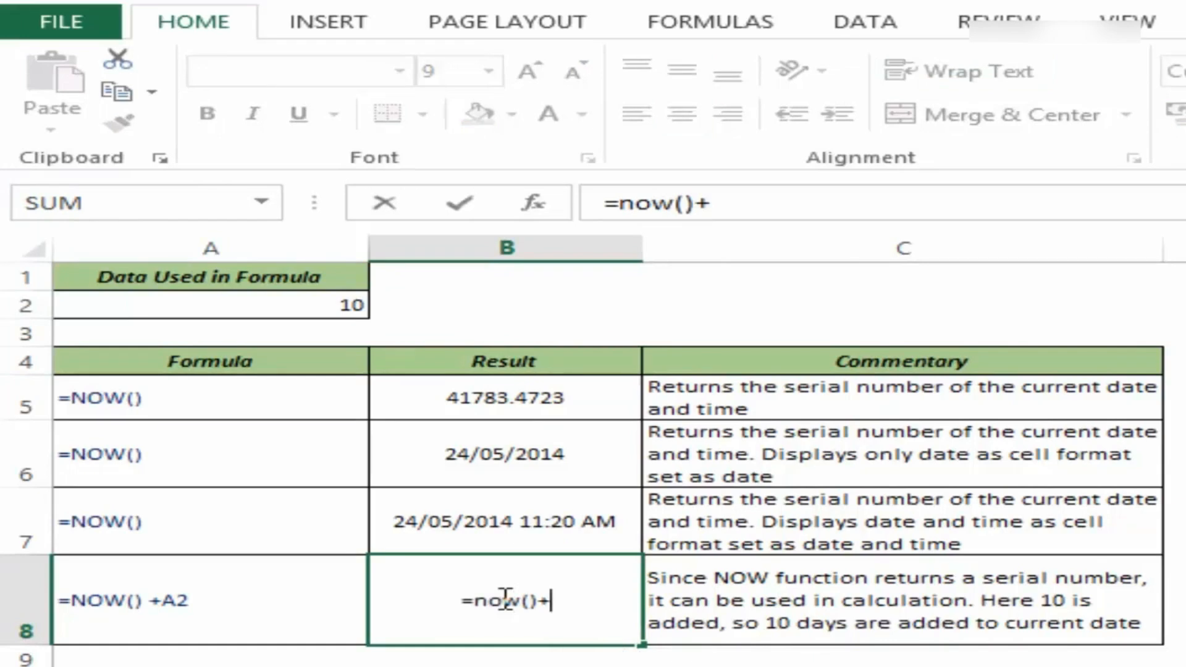
text(A2)
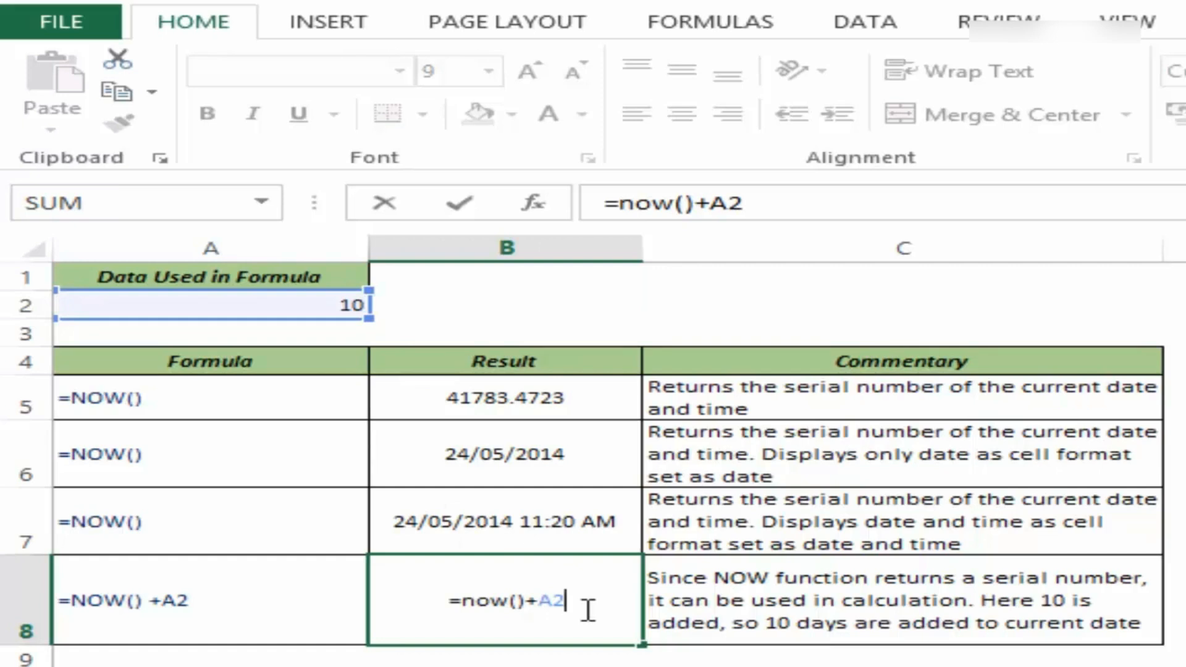
key(ctrl+Return)
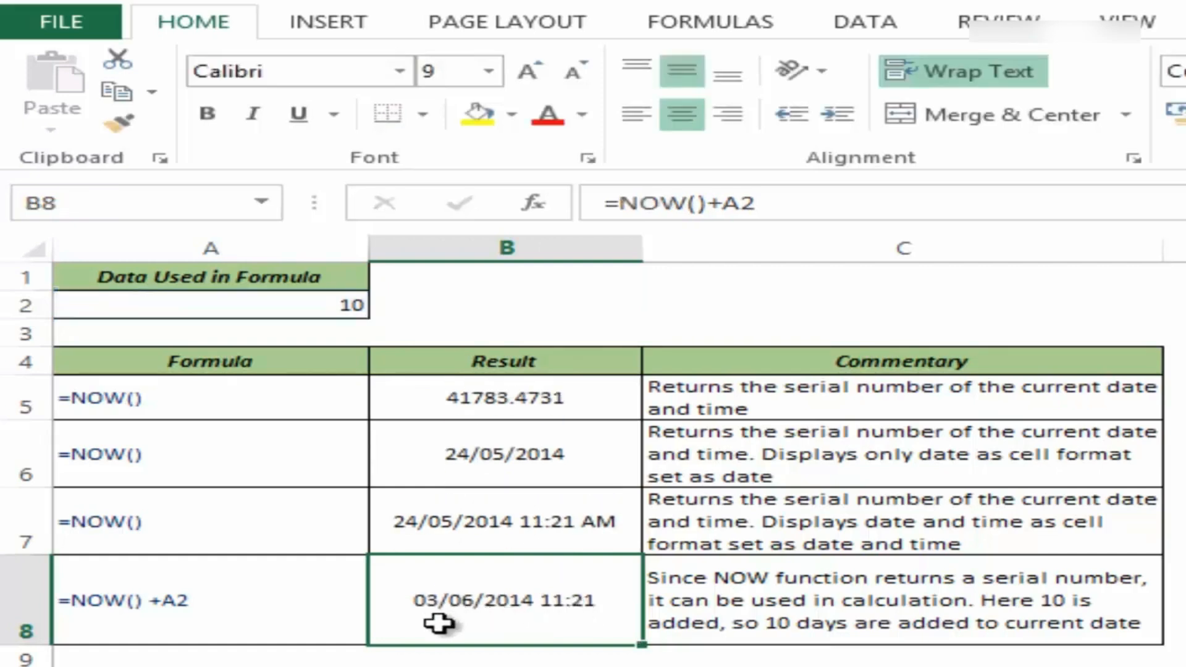
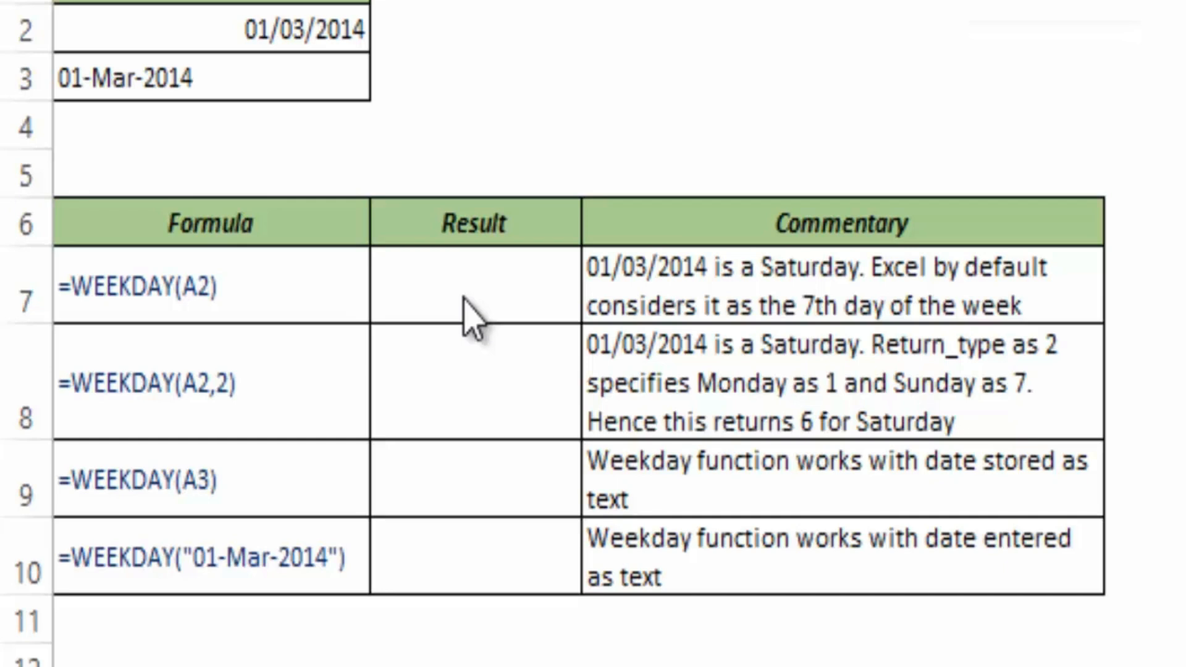
Enter =WEEKDAY(A2) in the Result cell B7 of the WEEKDAY table, referencing the date in A2.
click(481, 287)
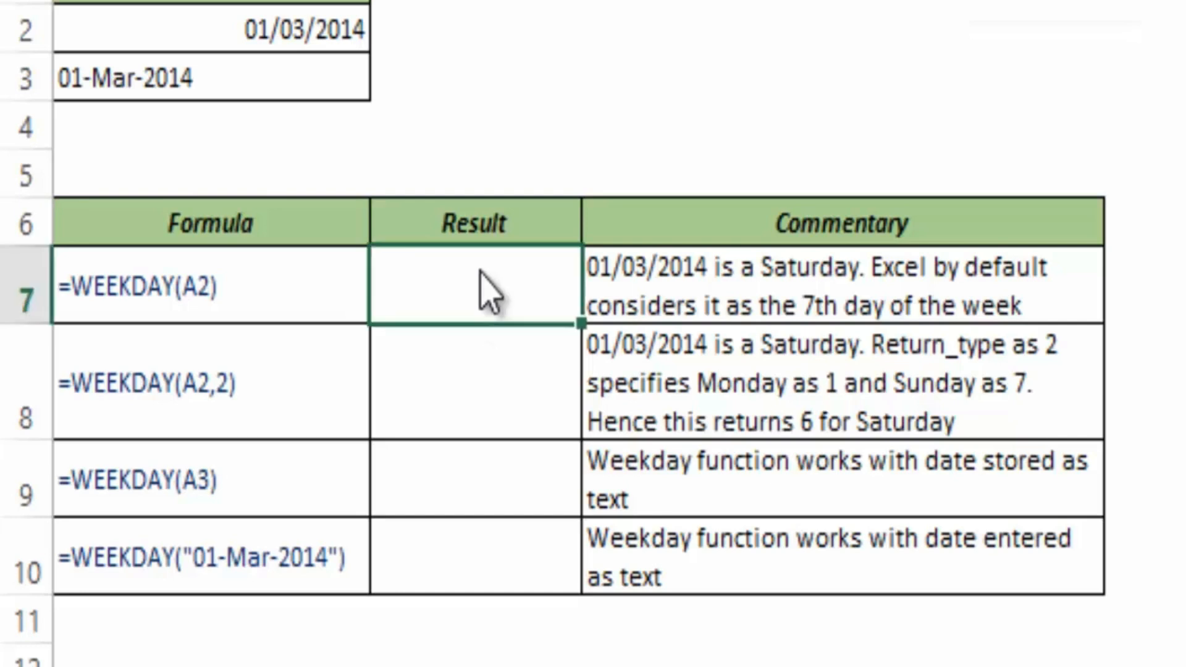
text(=weekda)
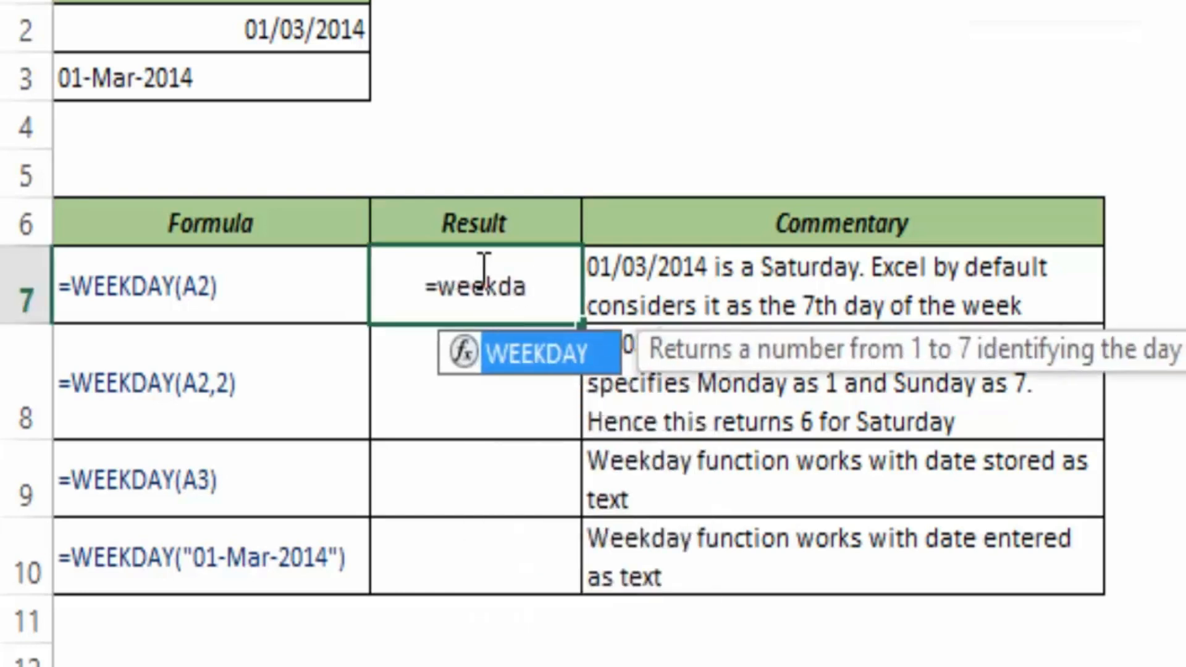
key(Tab)
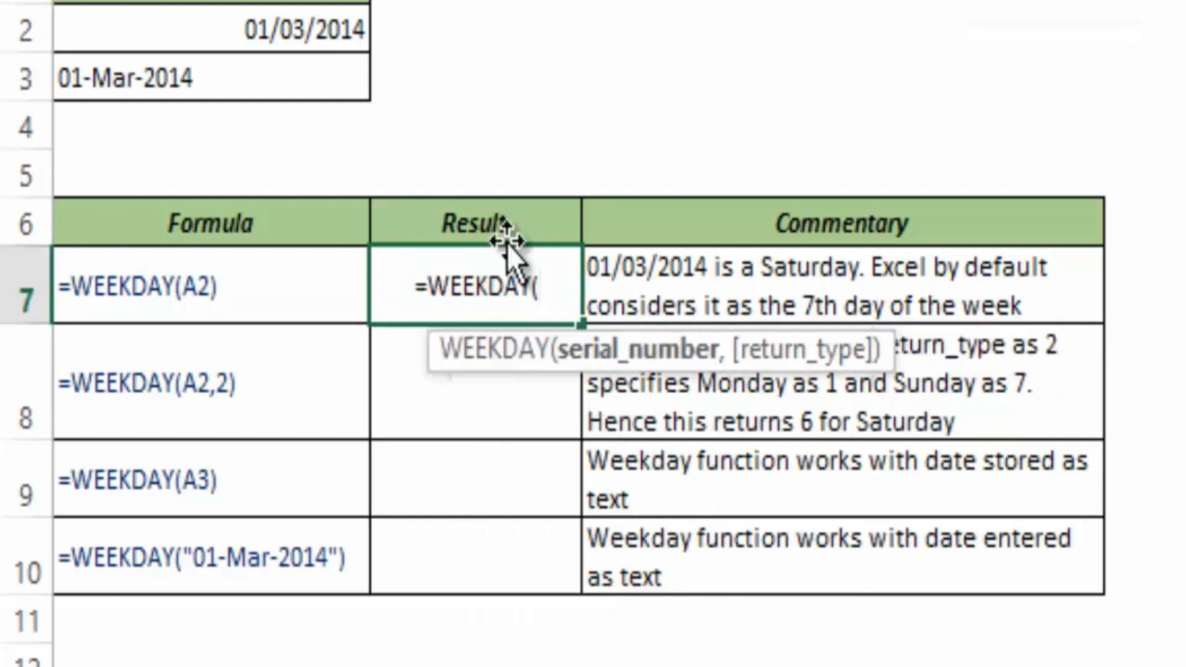
drag(436, 377, 217, 414)
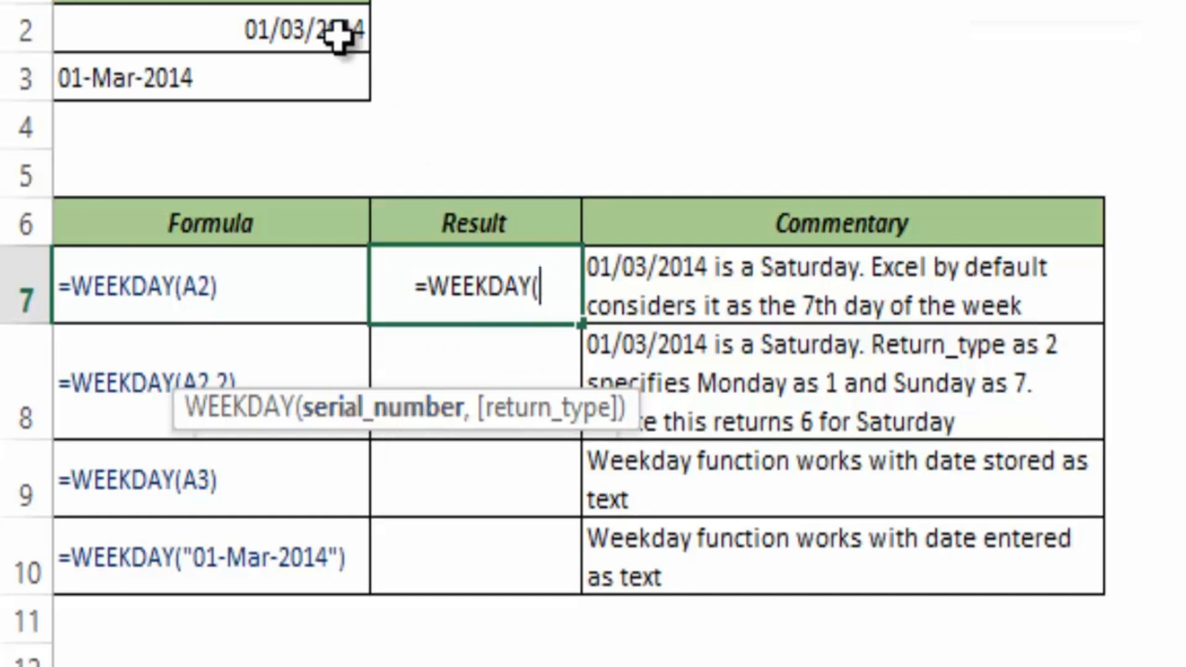
click(295, 34)
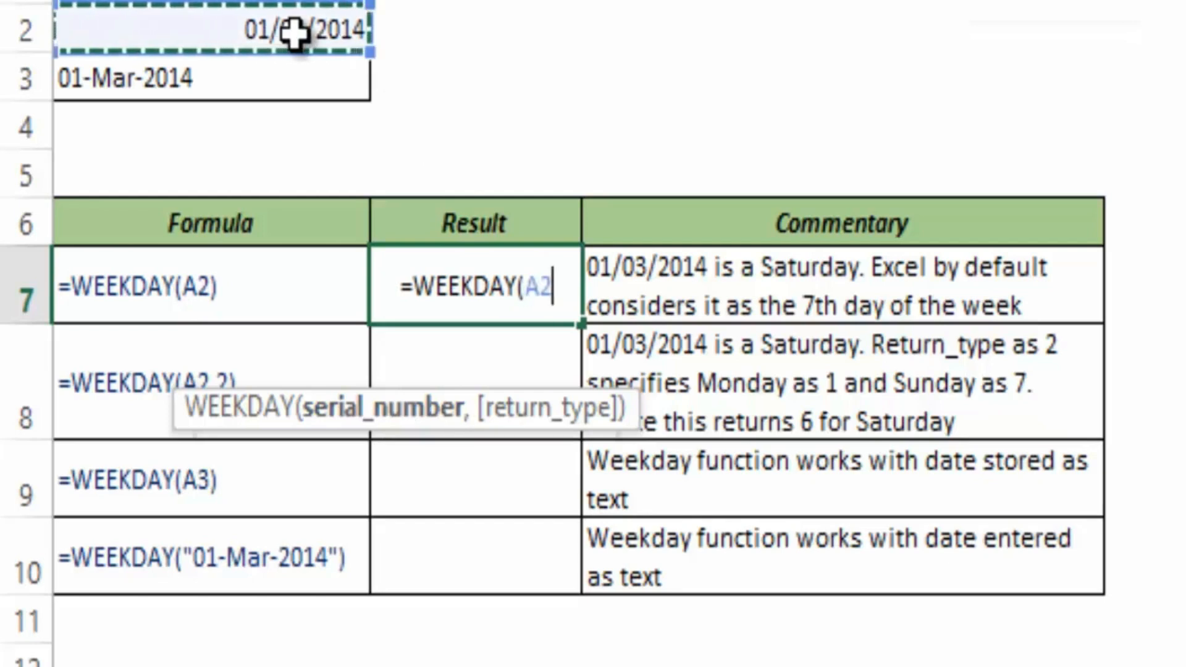
text())
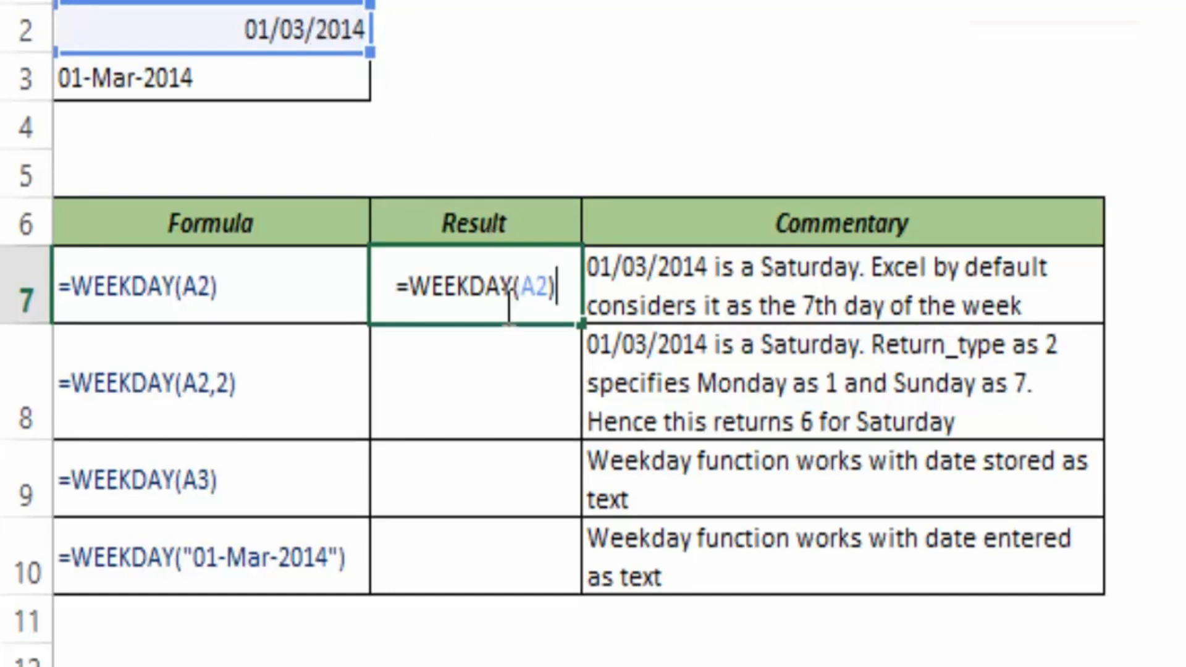
key(ctrl+Return)
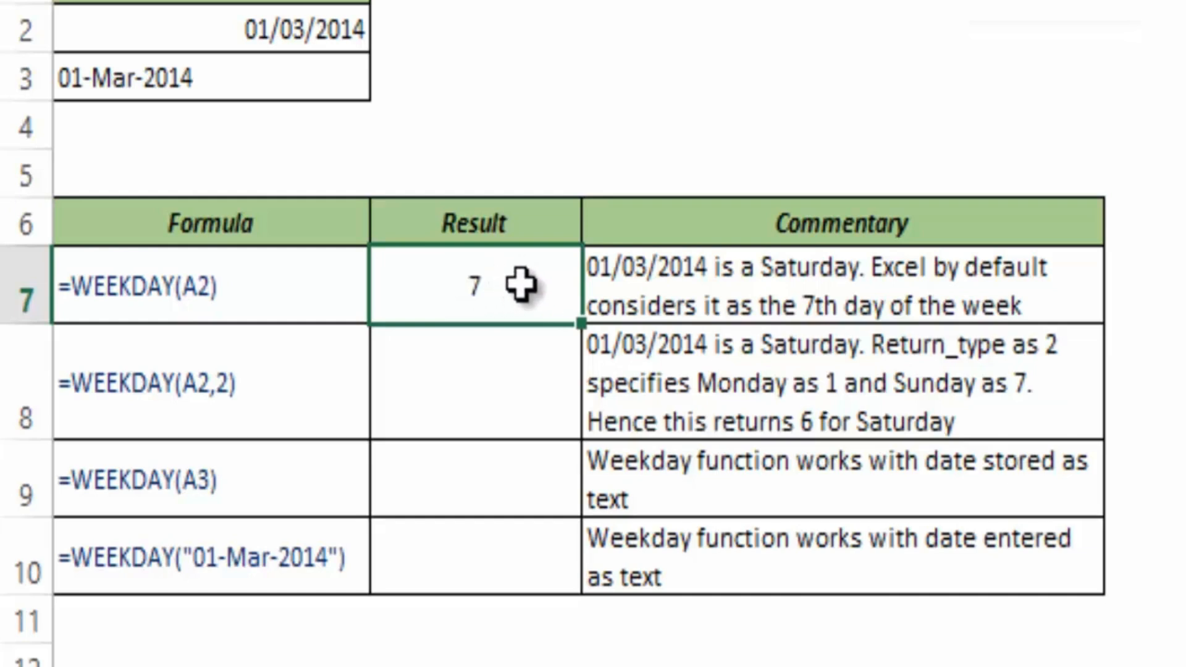
Enter =WEEKDAY(A2,2) in the Result cell B8, using return type 2, numbers 1 (Monday) through 7 (Sunday).
click(504, 374)
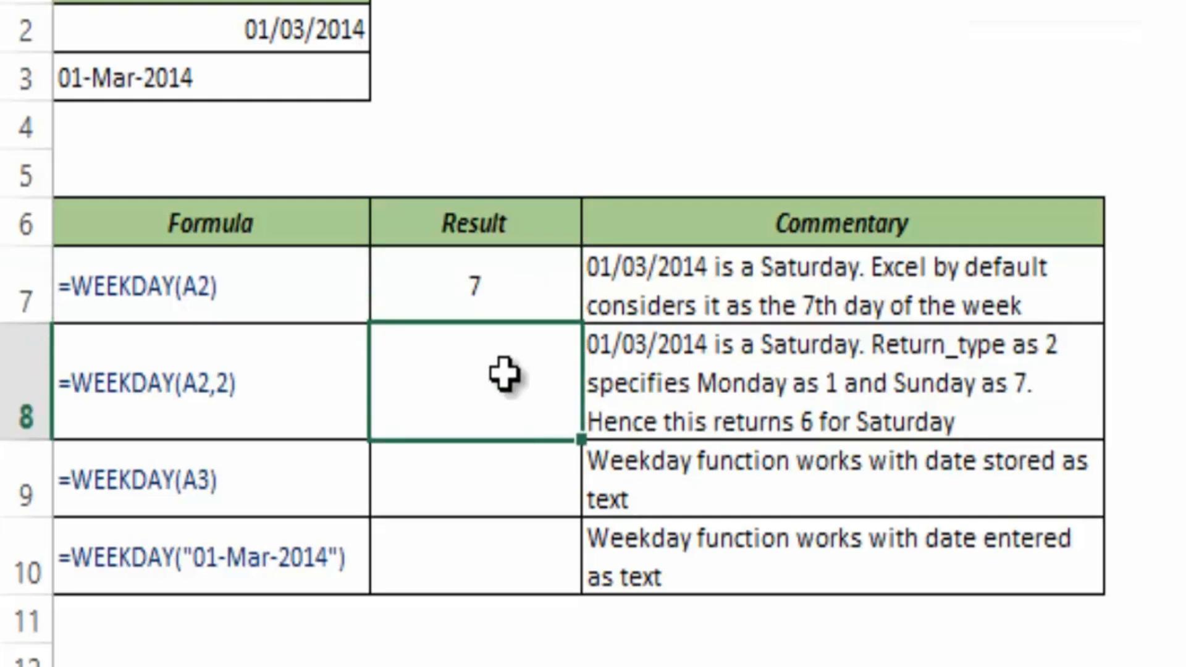
text(=weekd)
key(Tab)
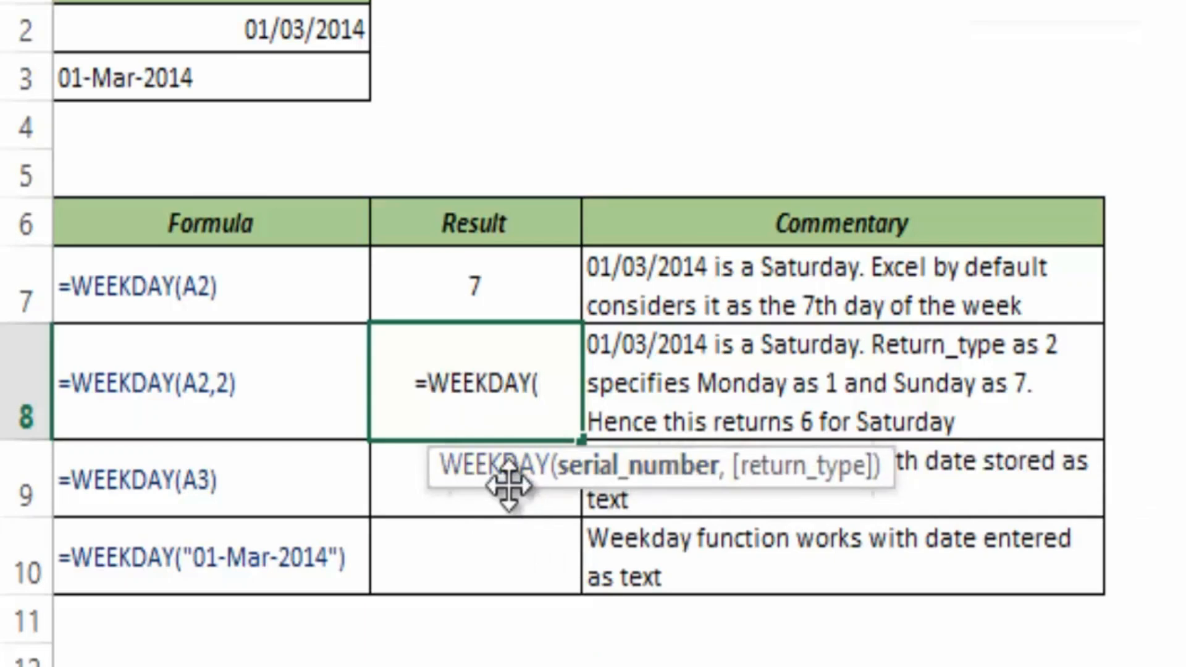
drag(508, 486, 374, 479)
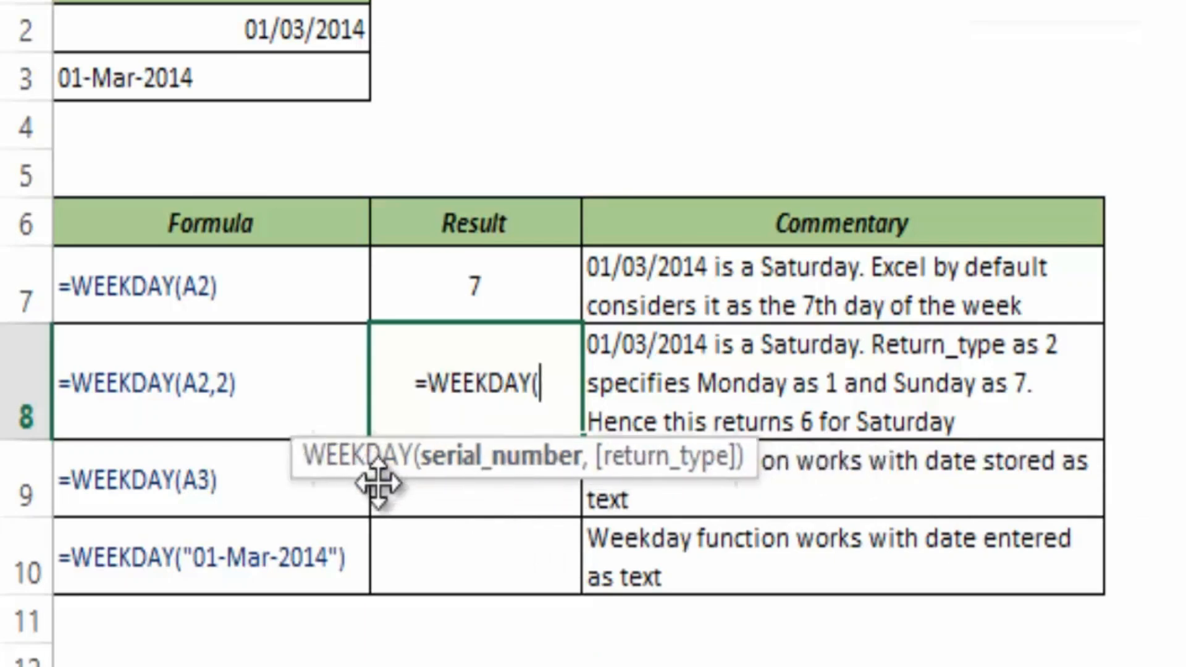
click(278, 32)
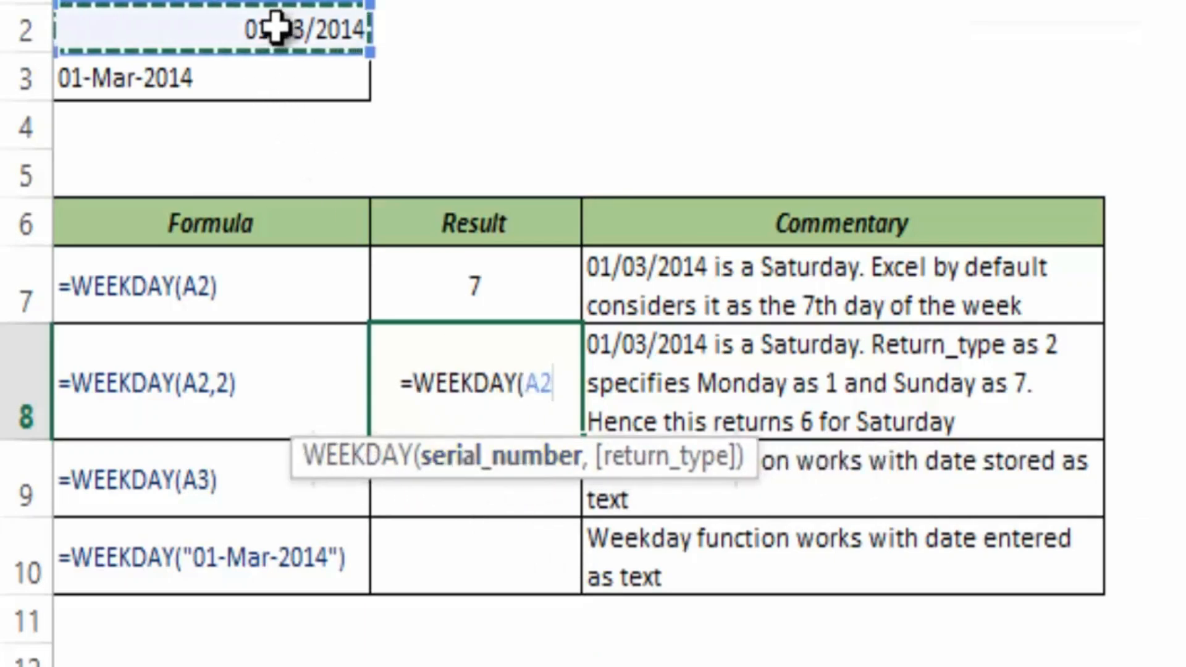
text(,)
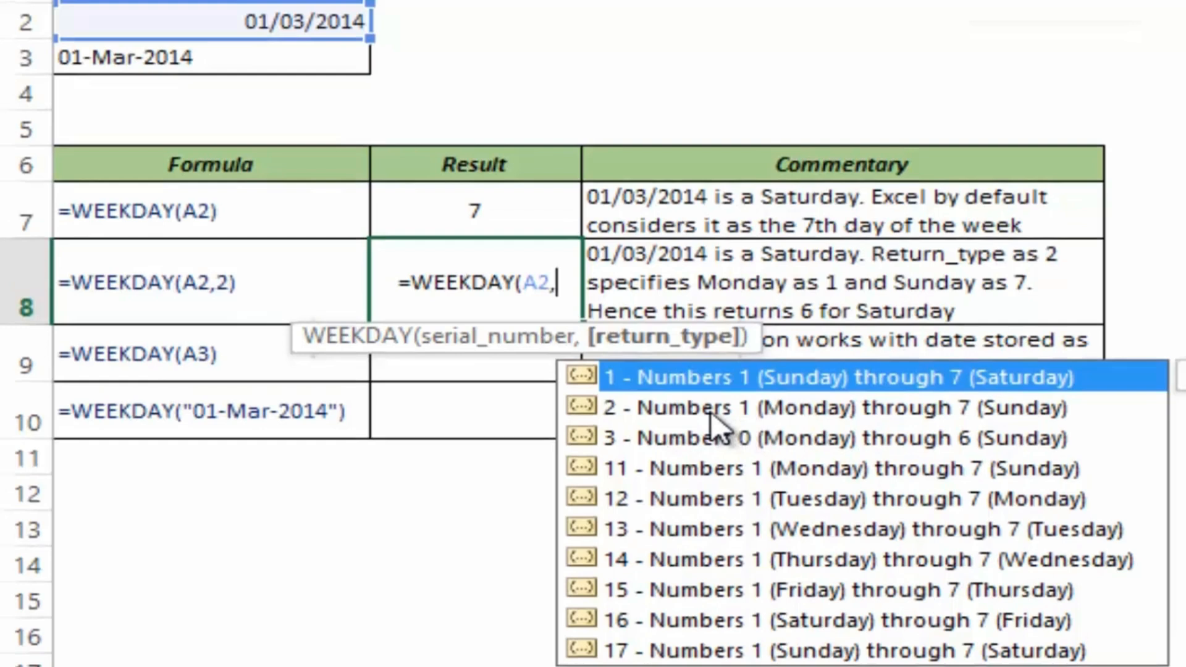
double_click(738, 389)
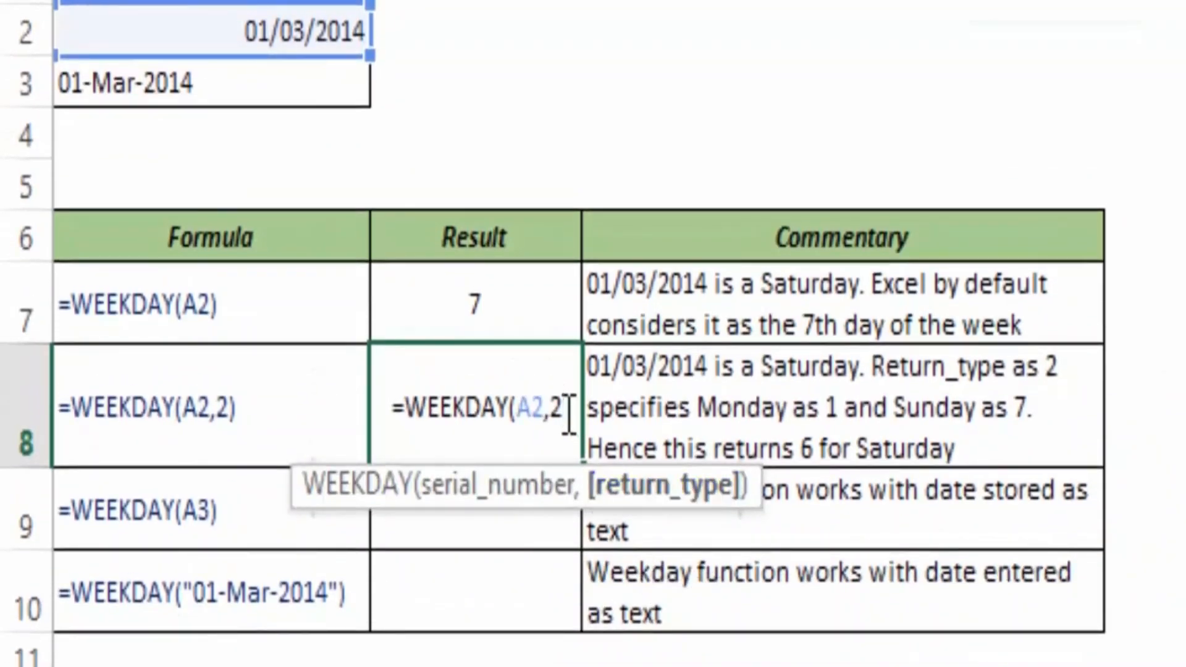
text())
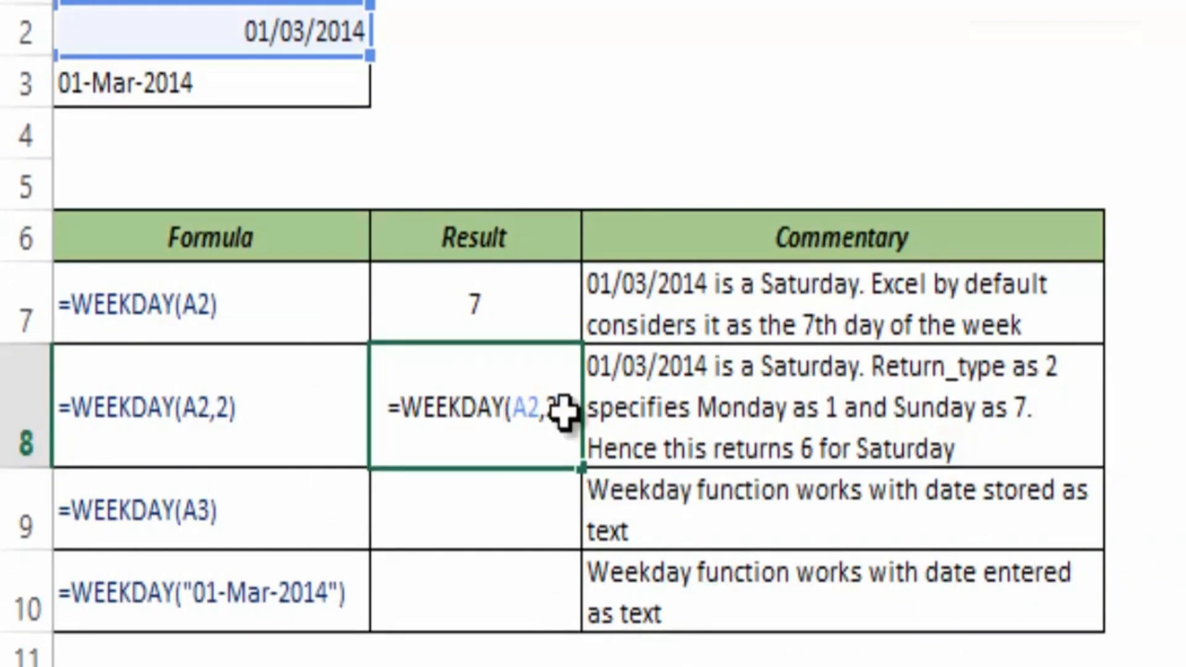
key(ctrl+Return)
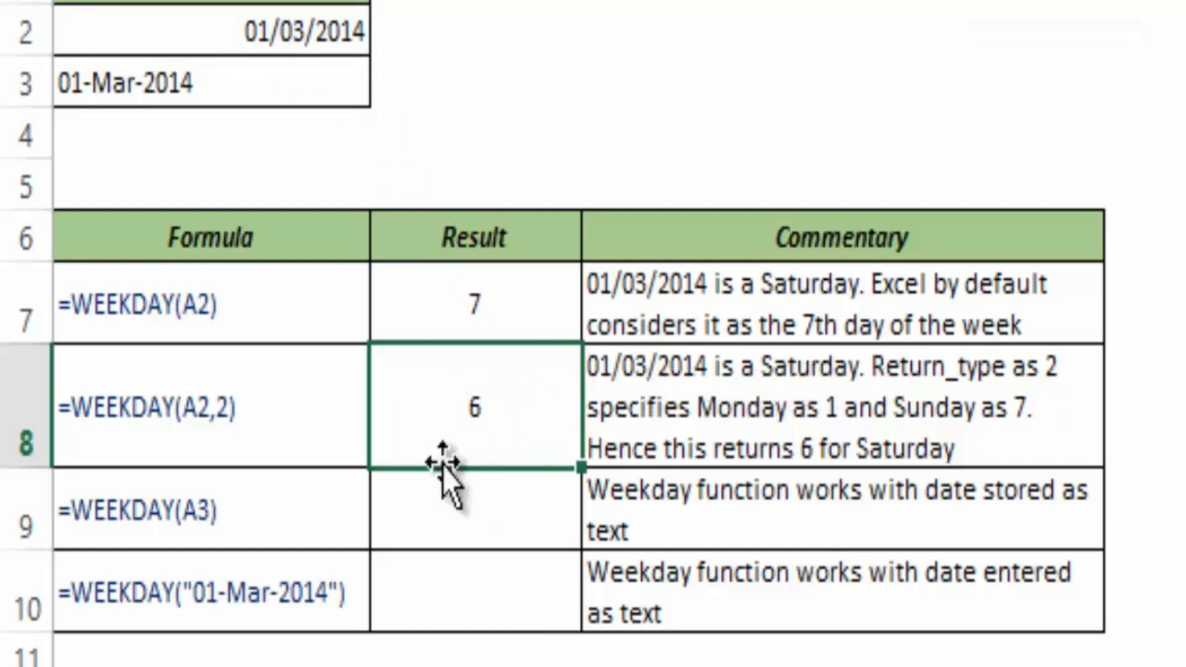
Enter =WEEKDAY(A3) in the Result cell B9, referencing the date stored as text in A3.
click(498, 503)
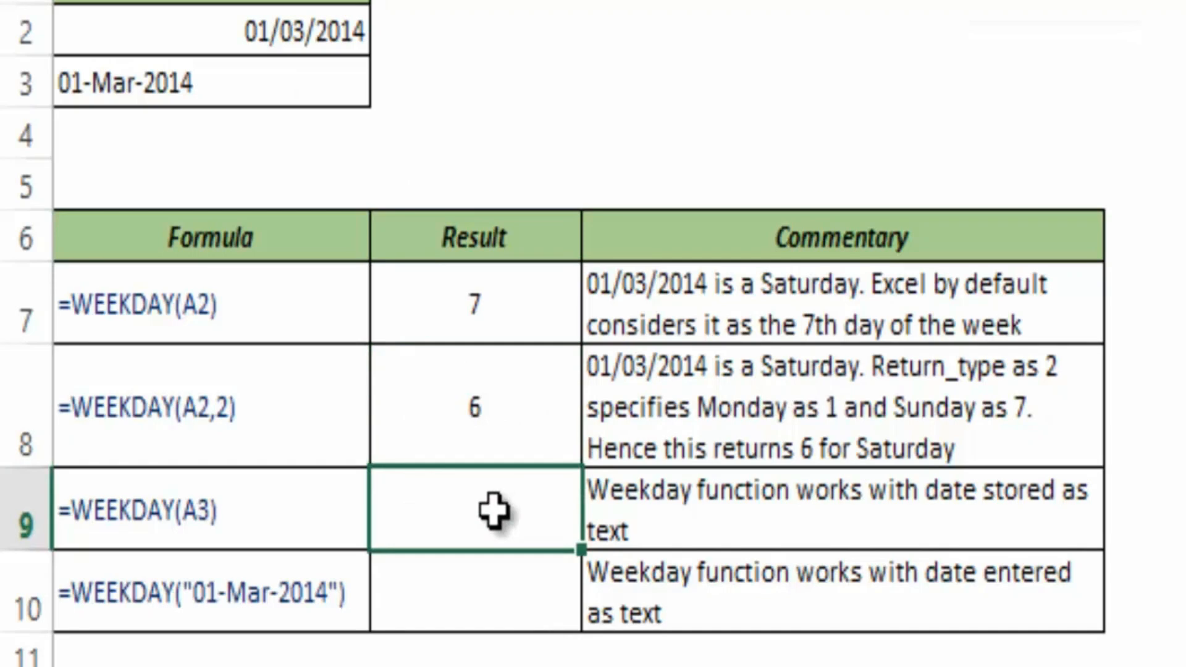
double_click(497, 508)
text(=we)
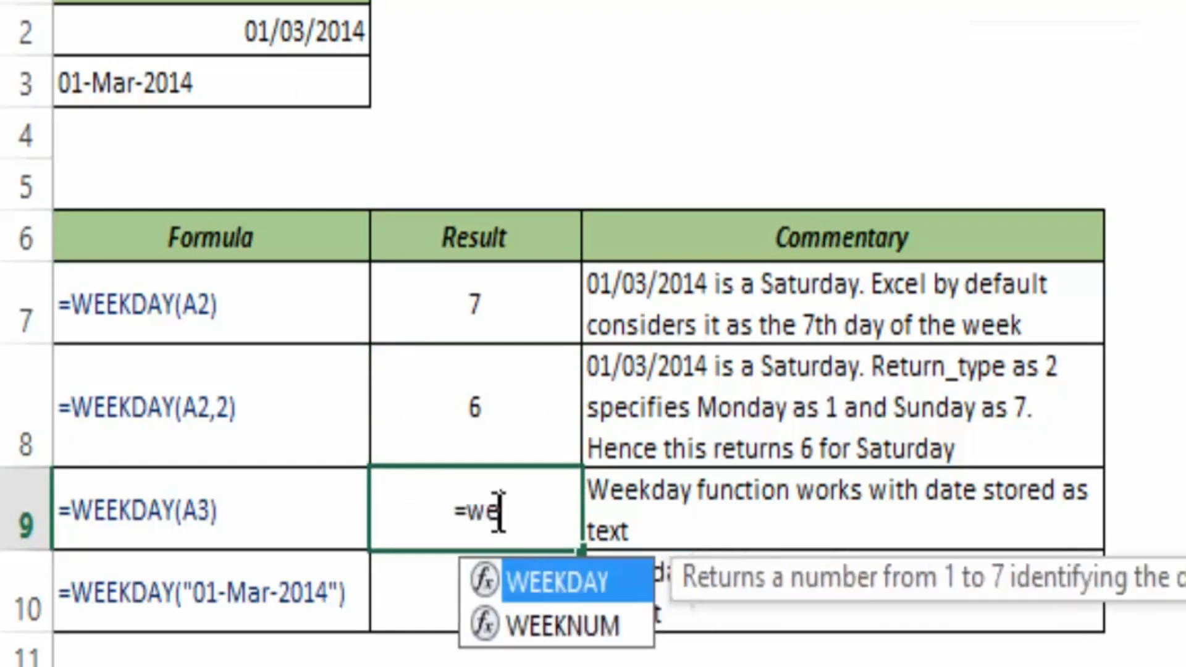
text(ekda)
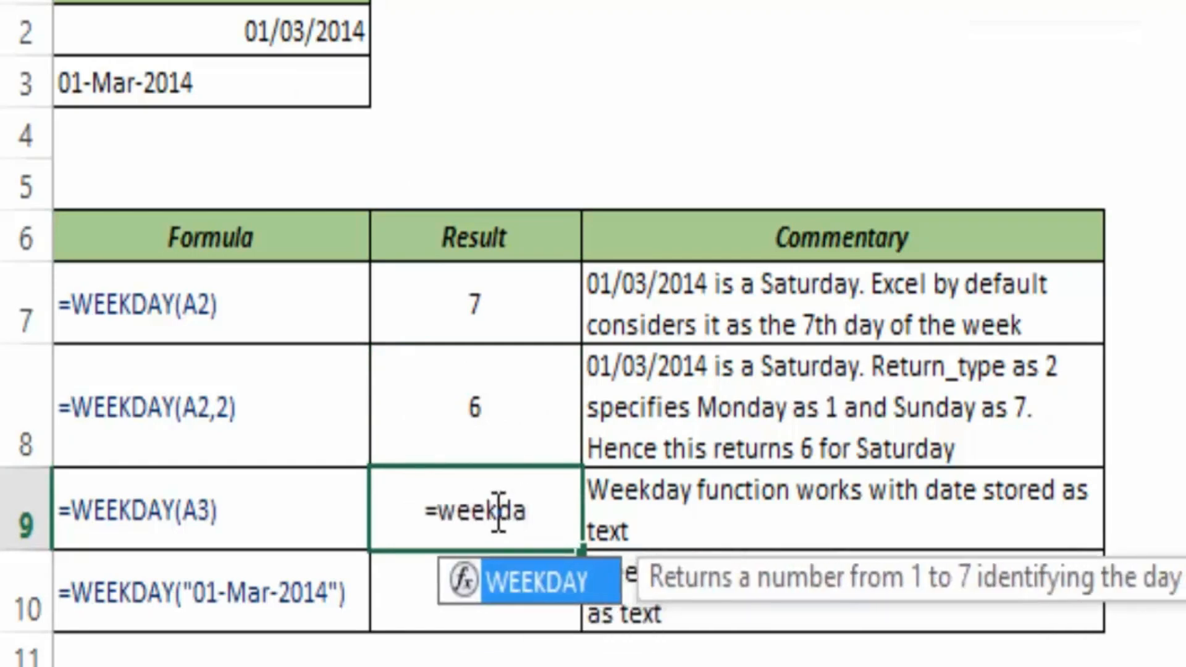
key(Tab)
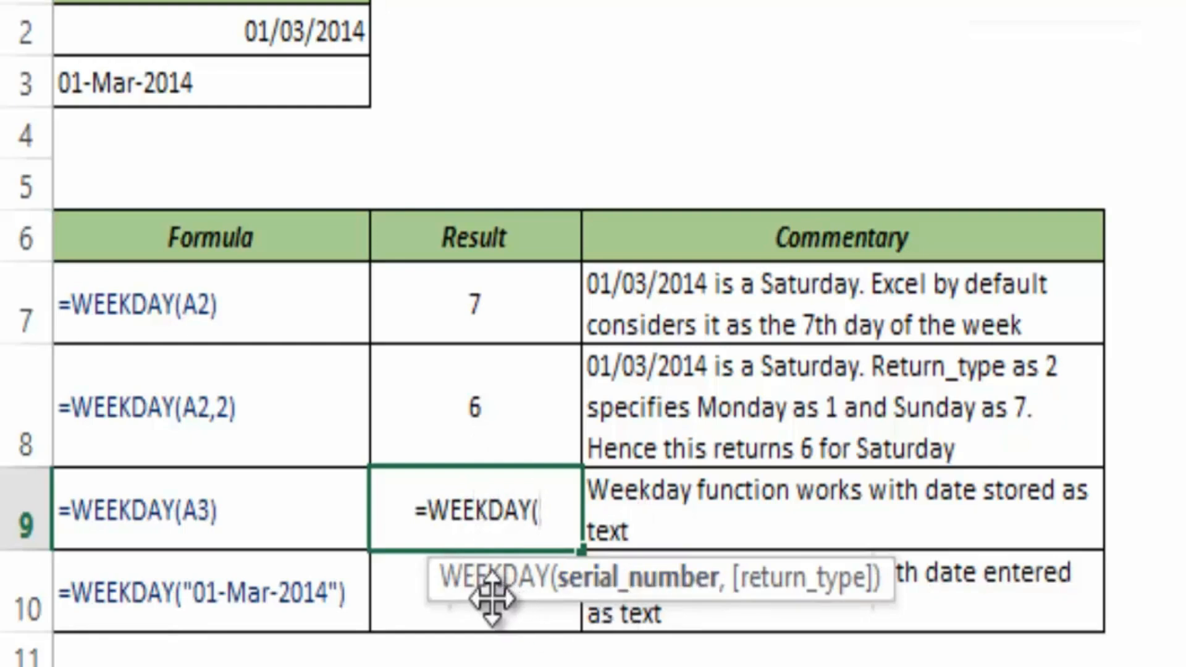
drag(491, 596, 329, 596)
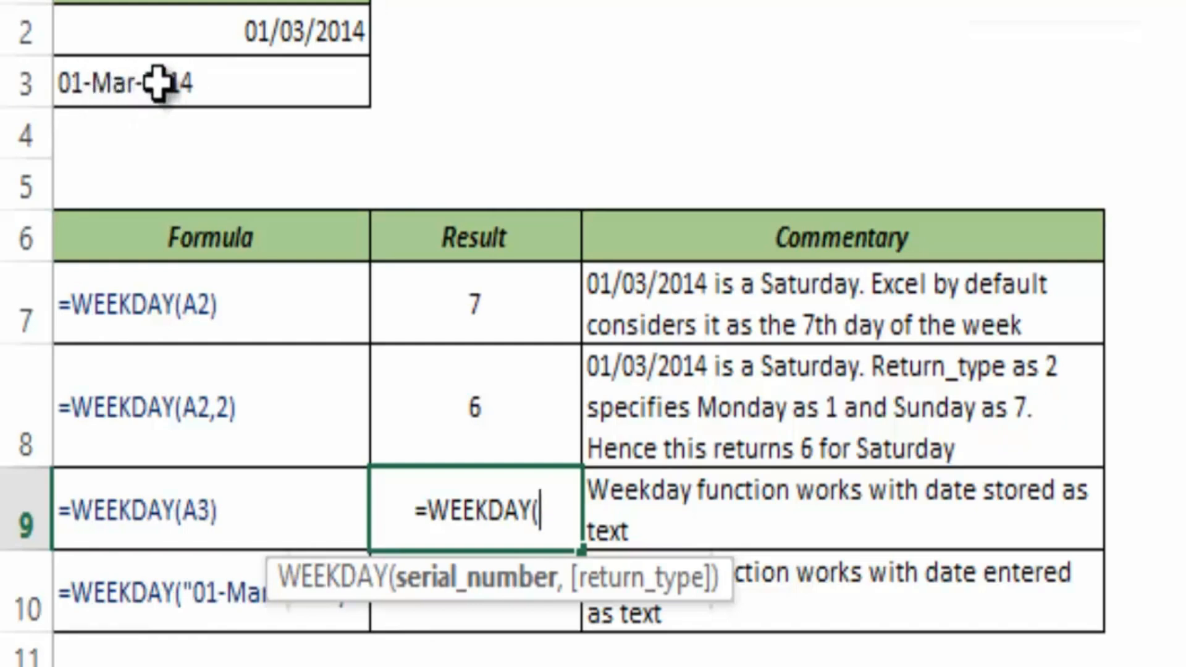
click(233, 79)
text())
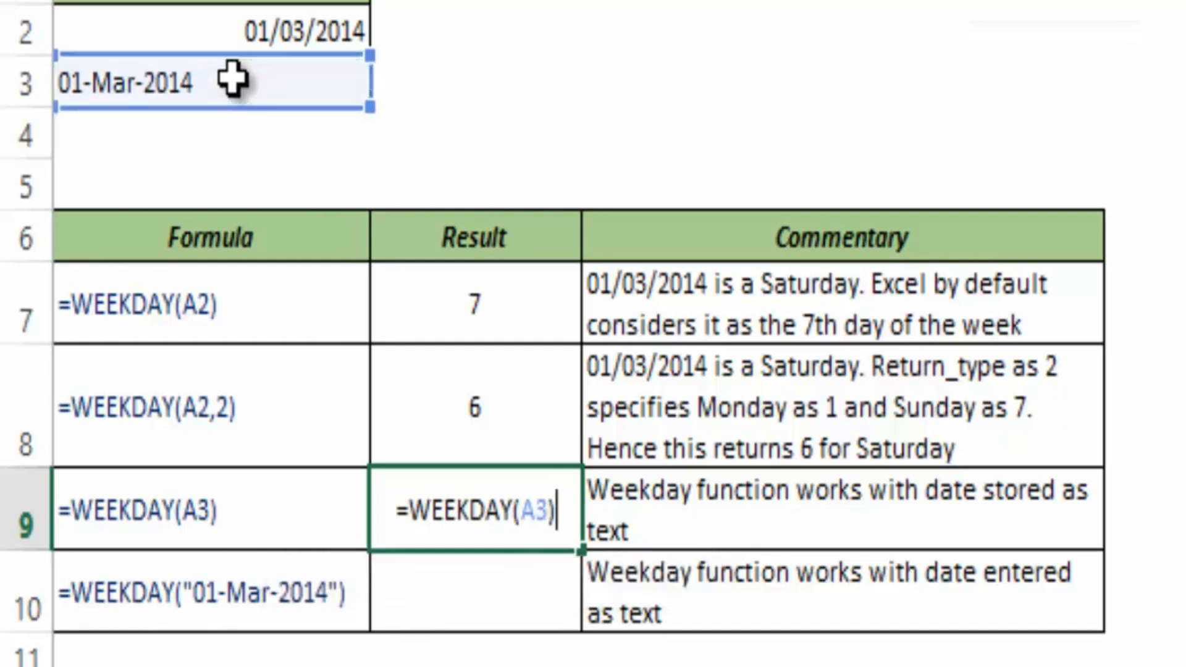
key(Return)
key(Up)
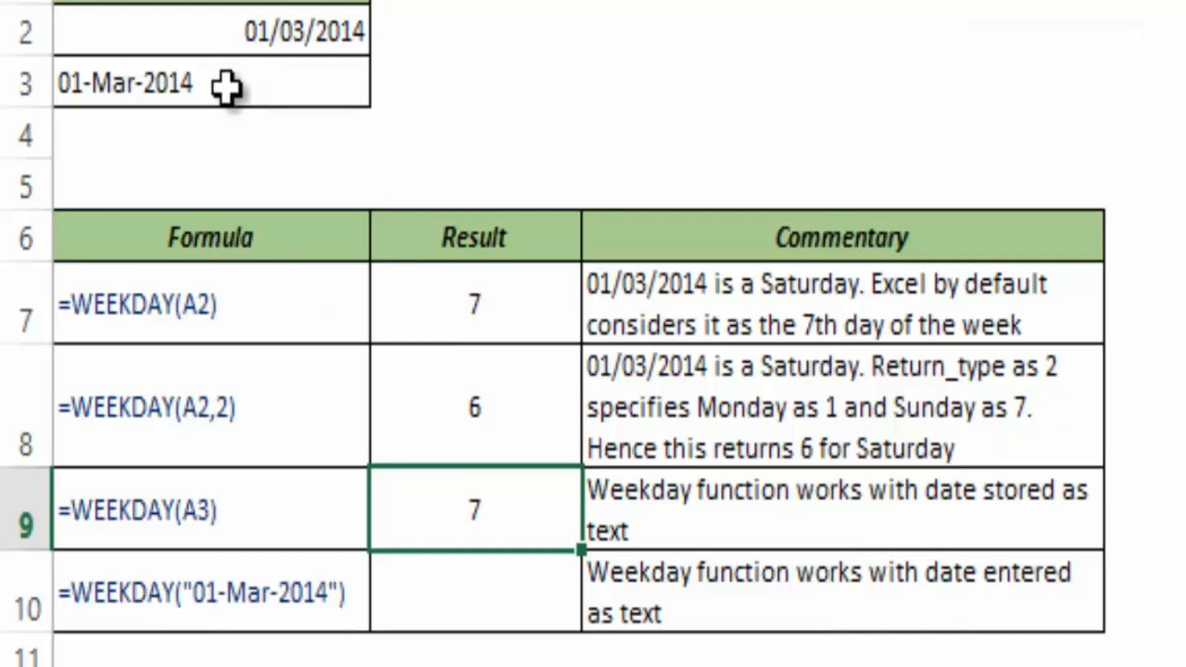
Enter =WEEKDAY("01-Mar-2014") in the Result cell B10, giving the date directly as text.
click(457, 596)
text(=weekda)
key(Tab)
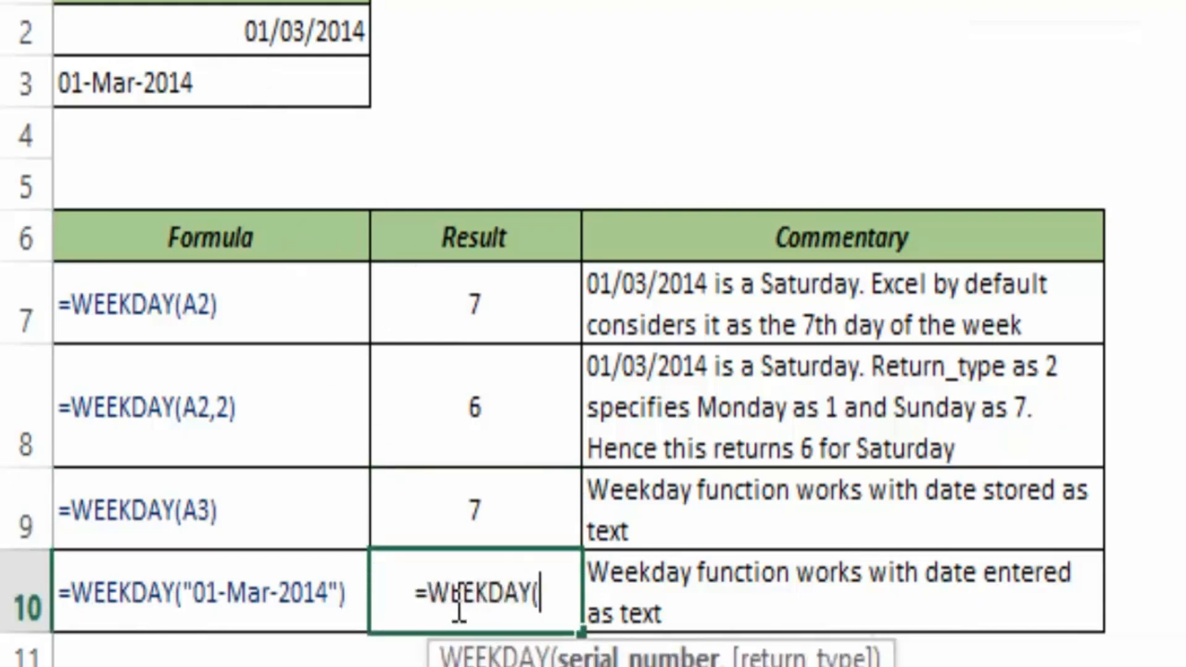
text(")
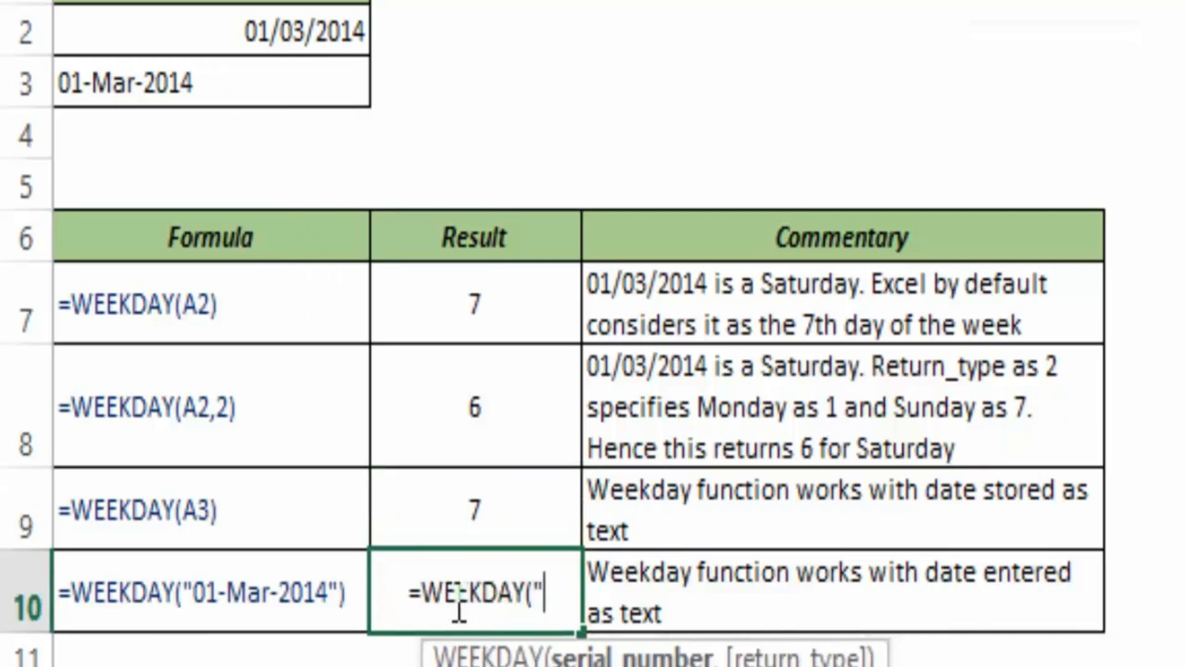
text(01-Mar-2)
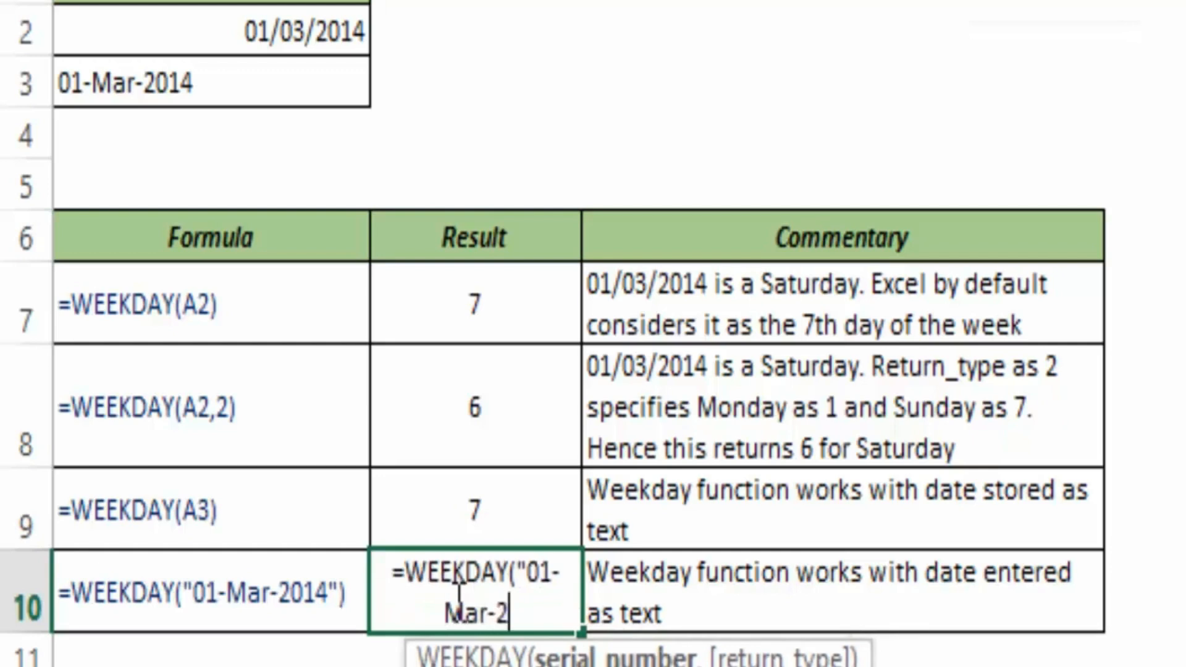
text(014"))
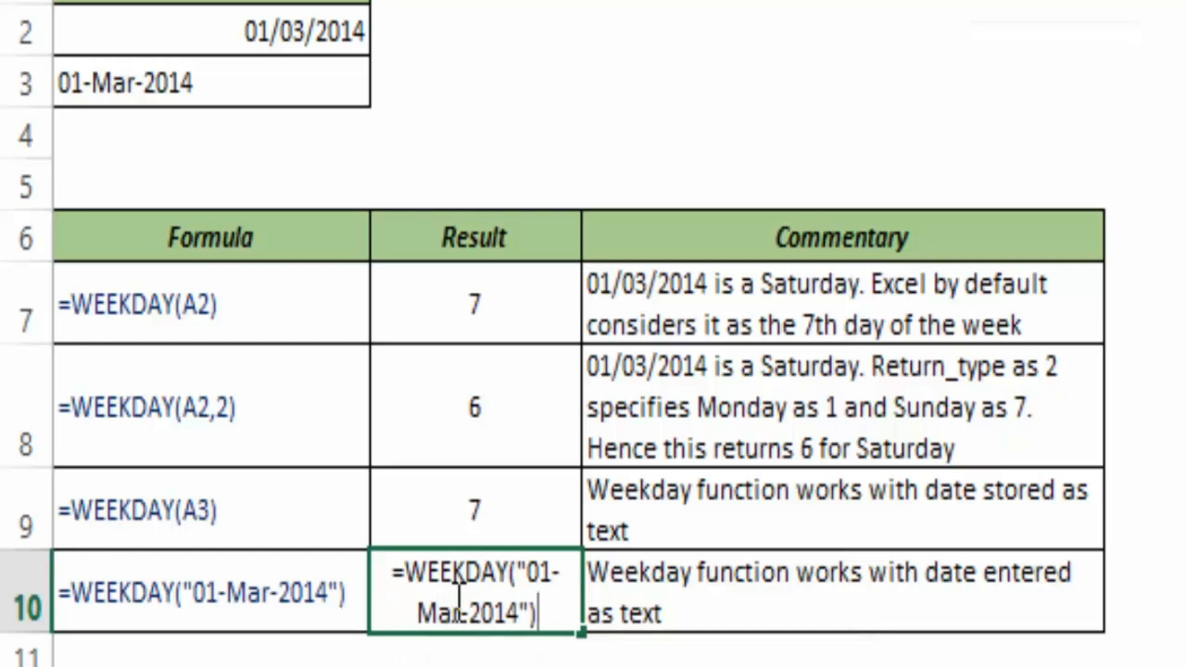
key(ctrl+Return)
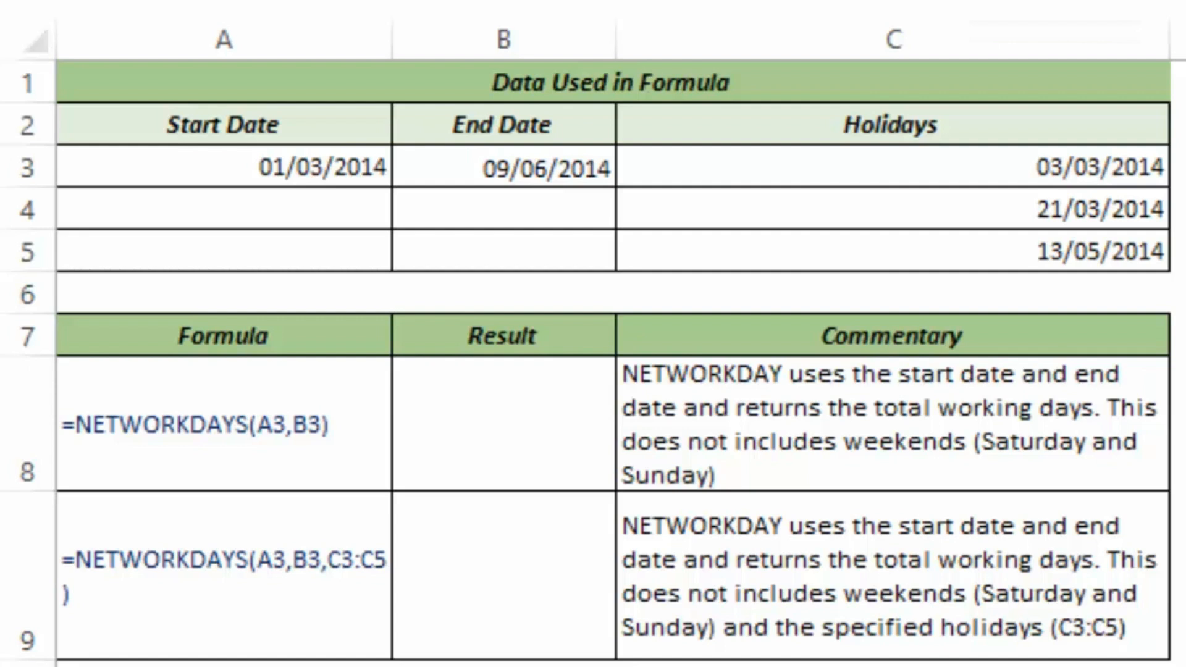
Enter =NETWORKDAYS(A3,B3) in the Result cell B8, using the start date in A3 and end date in B3.
click(529, 415)
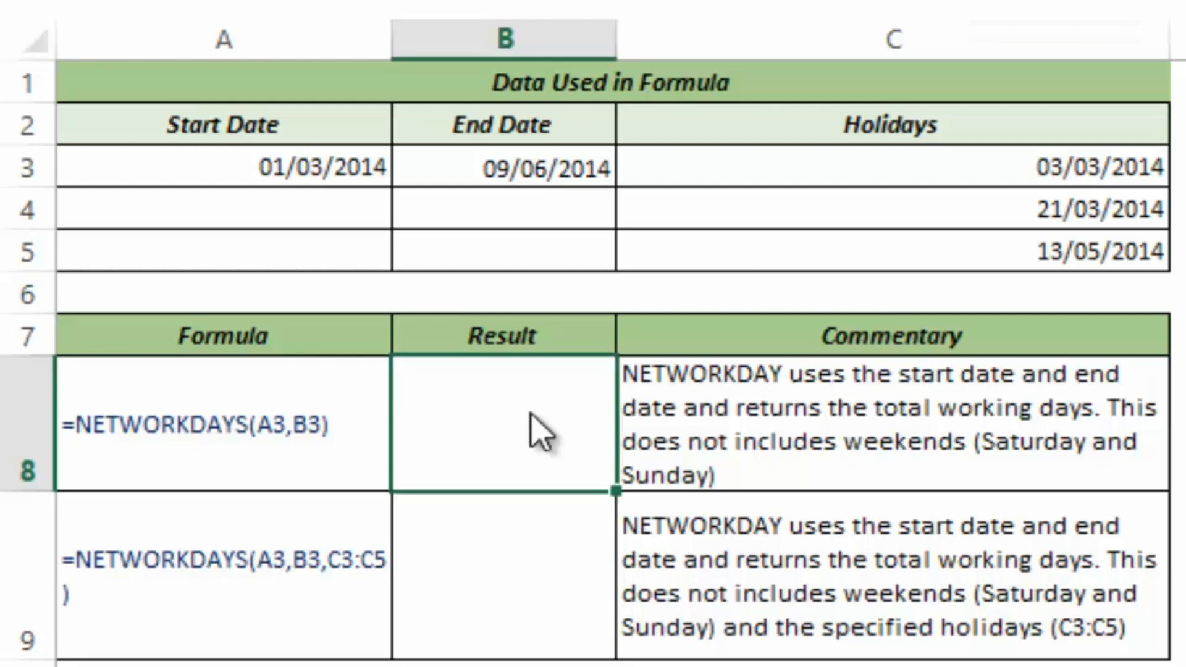
text(=Netw)
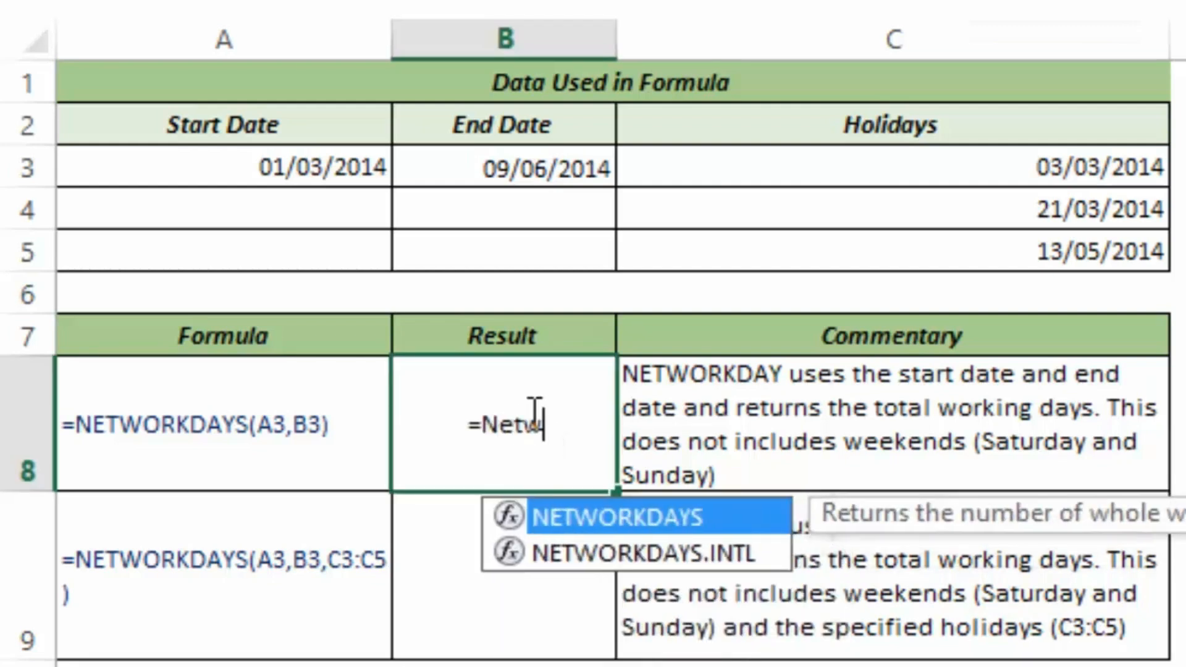
text(o)
key(Tab)
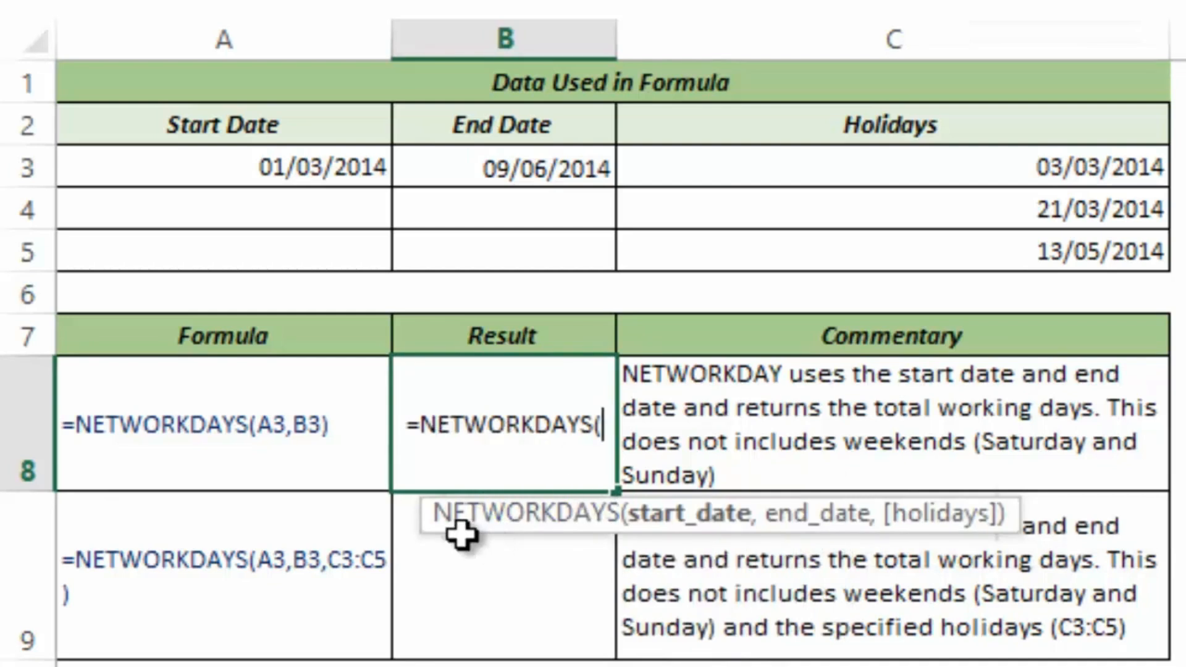
drag(455, 530, 233, 528)
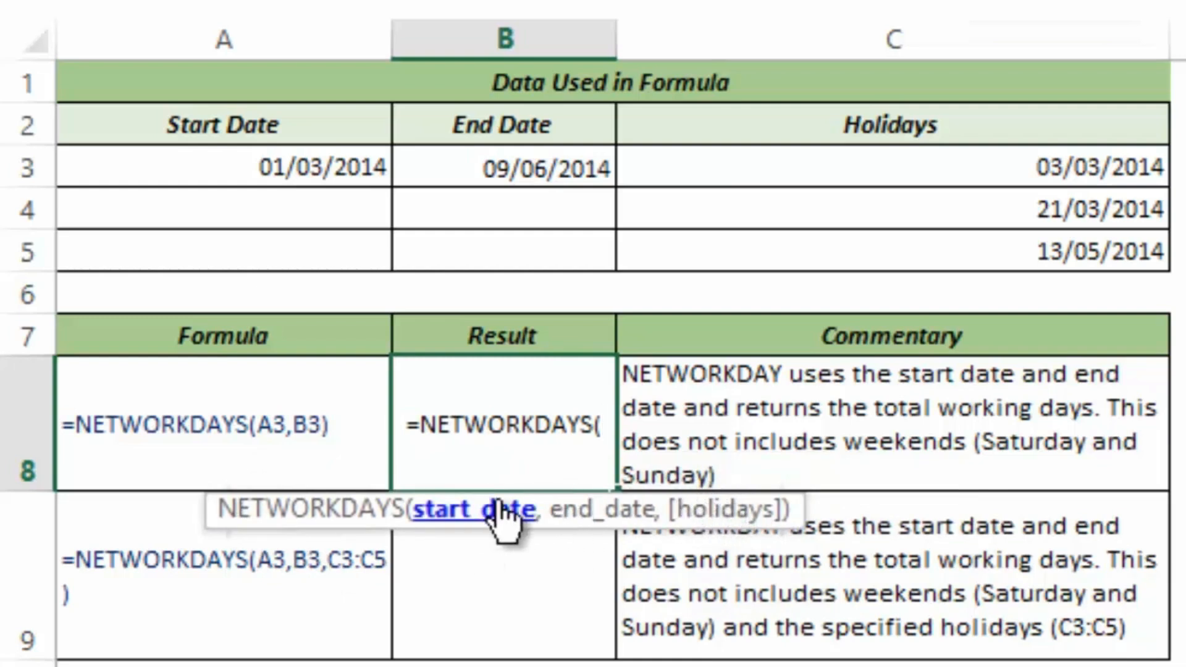
click(334, 165)
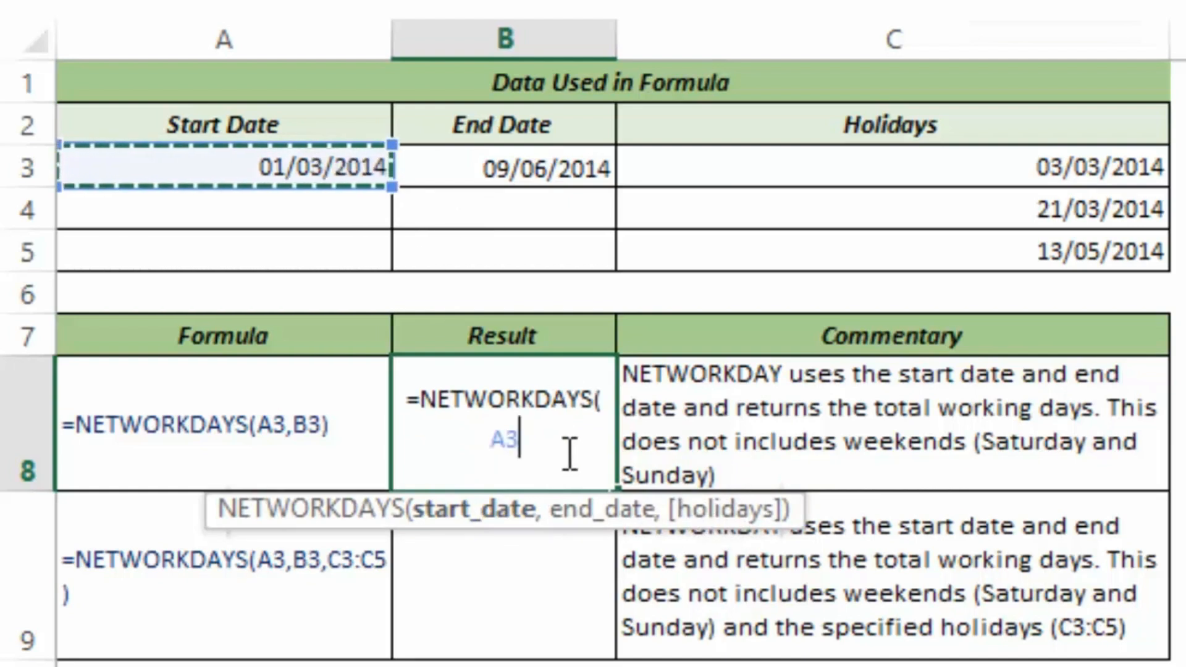
text(,)
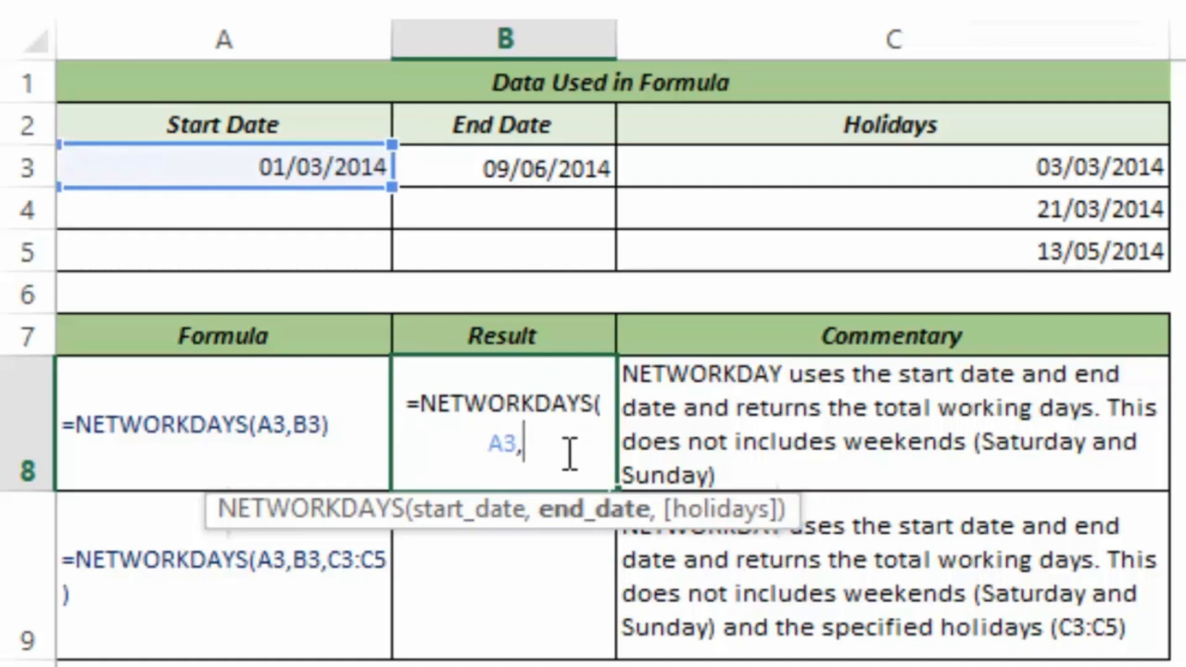
click(484, 152)
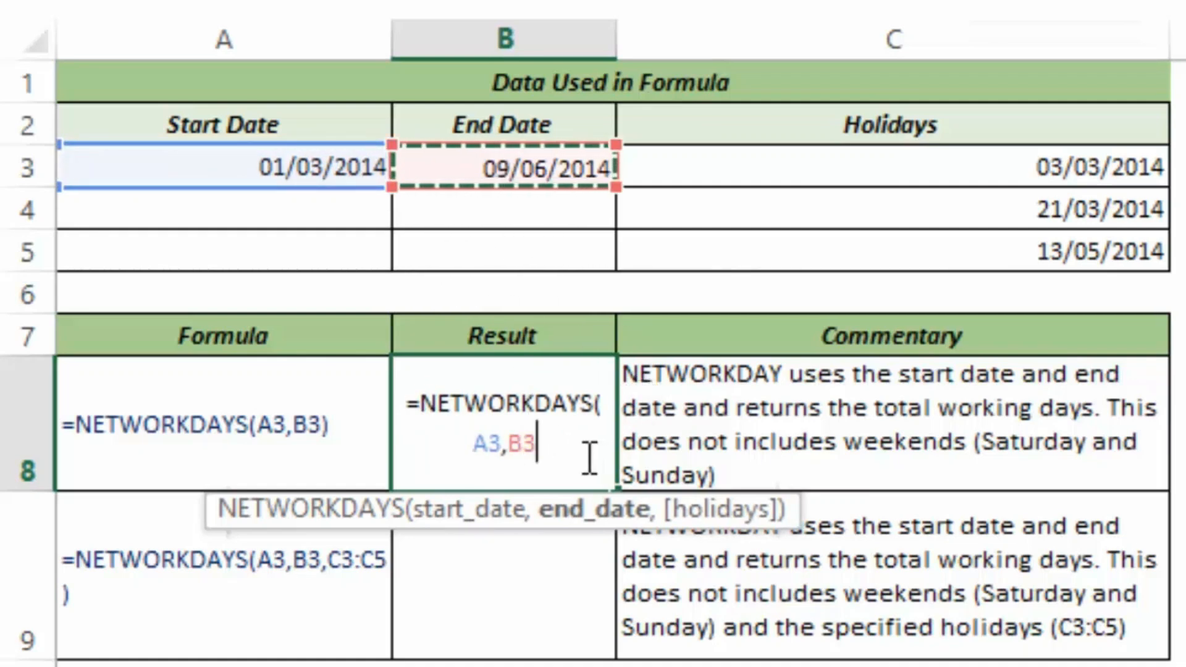
text())
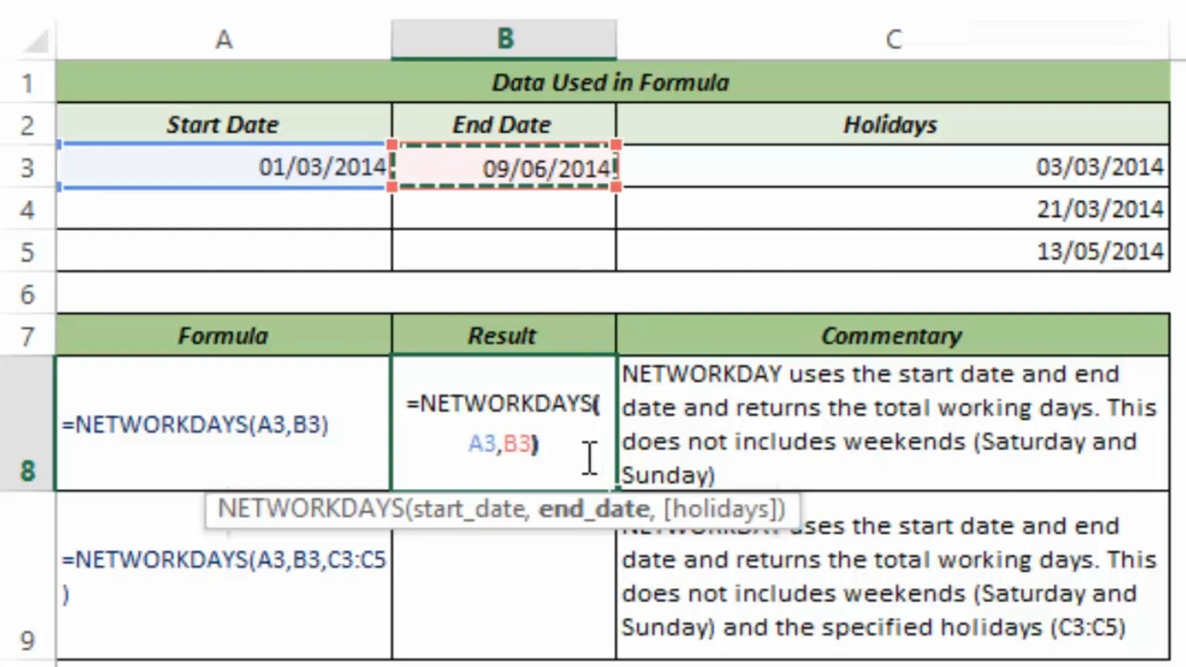
key(ctrl+Return)
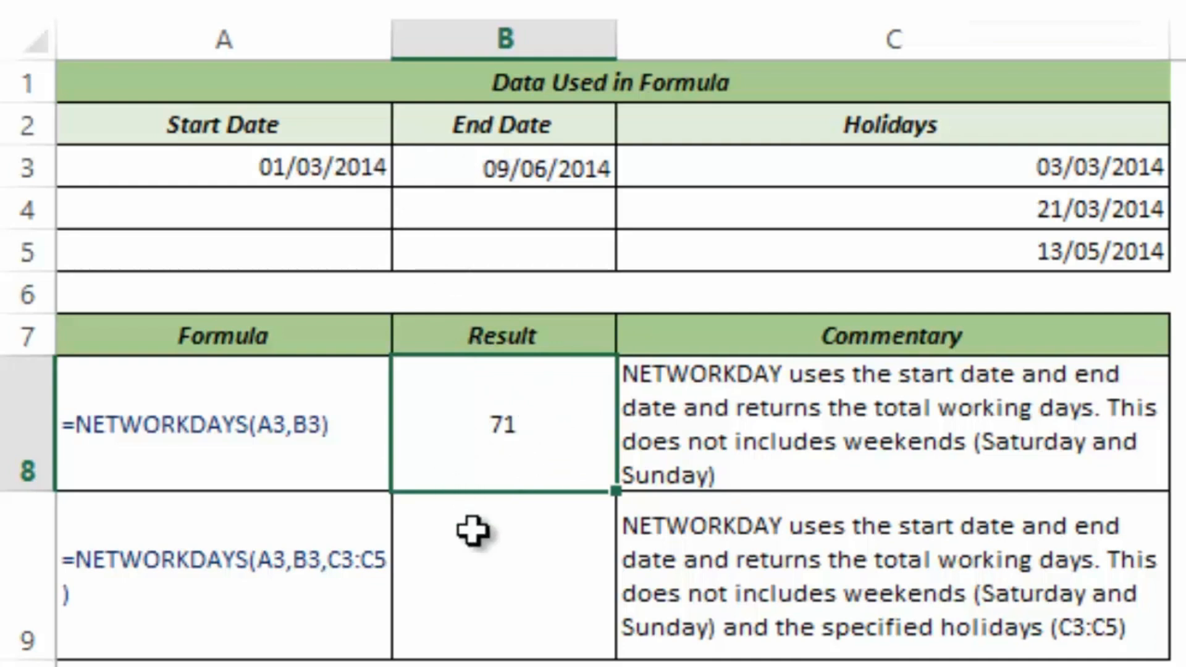
Enter =NETWORKDAYS(A3,B3,C3:C5) in the Result cell B9, including the holiday dates in C3:C5 as the third argument.
click(535, 553)
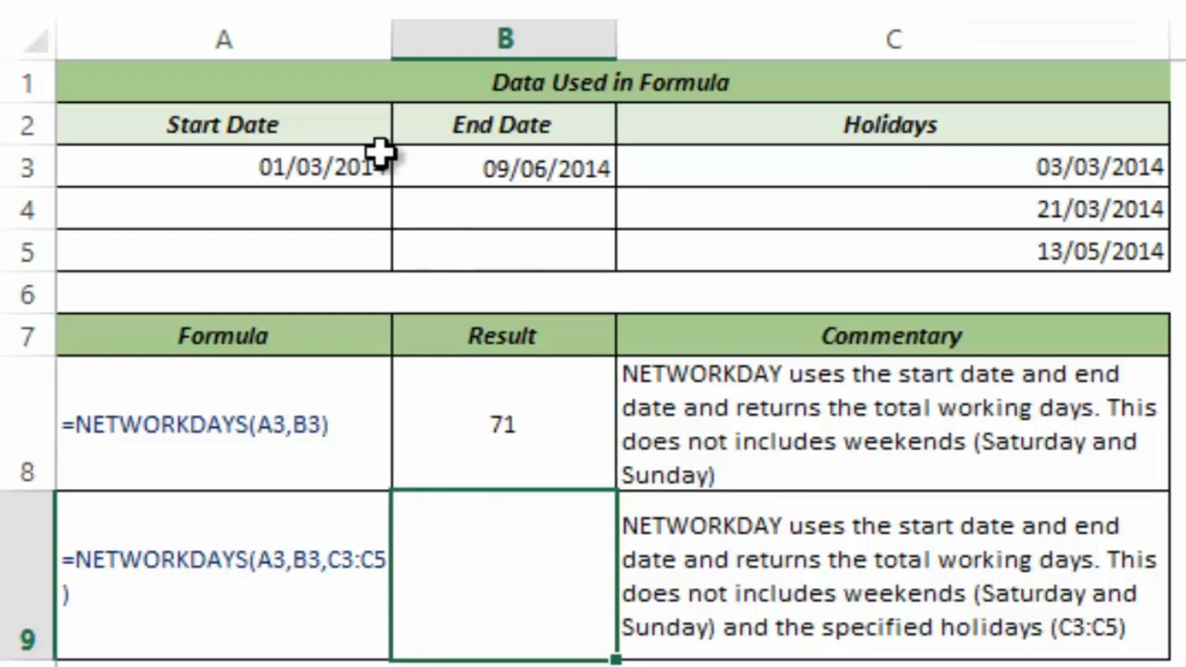
double_click(534, 546)
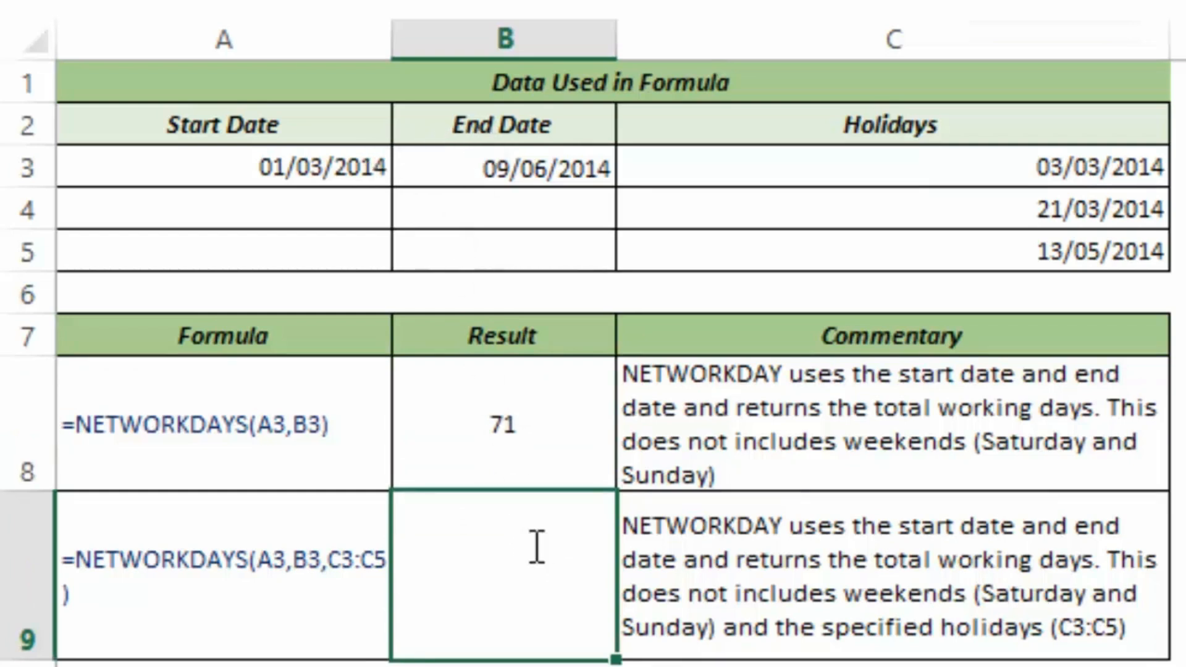
text(=Netw)
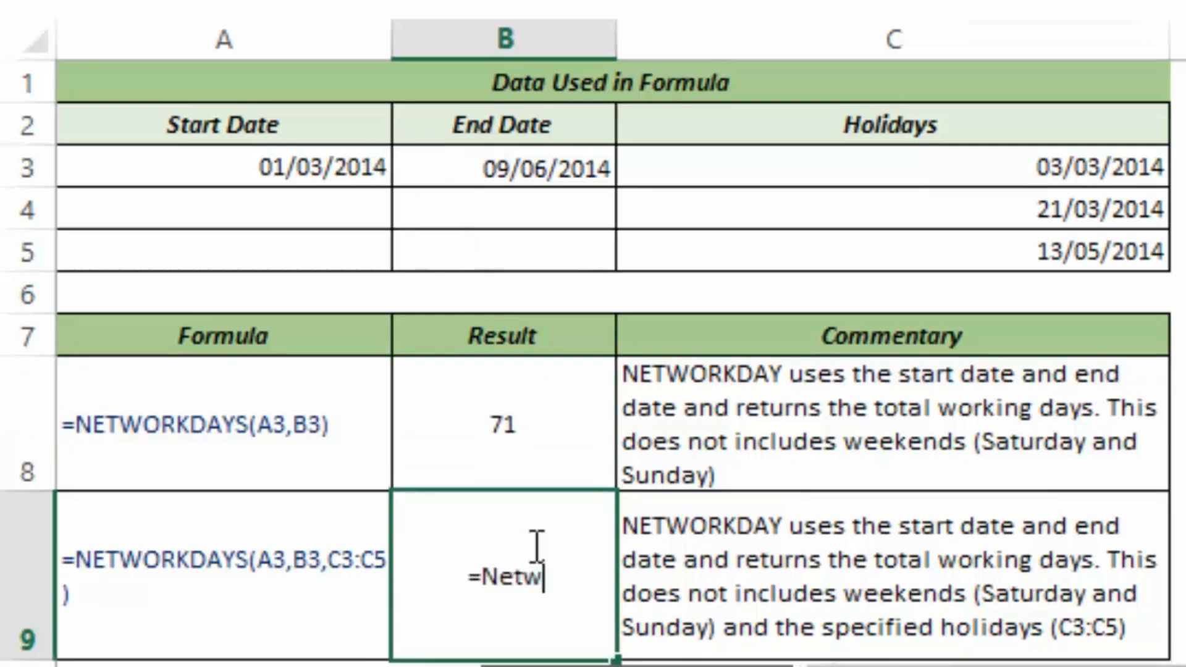
key(Tab)
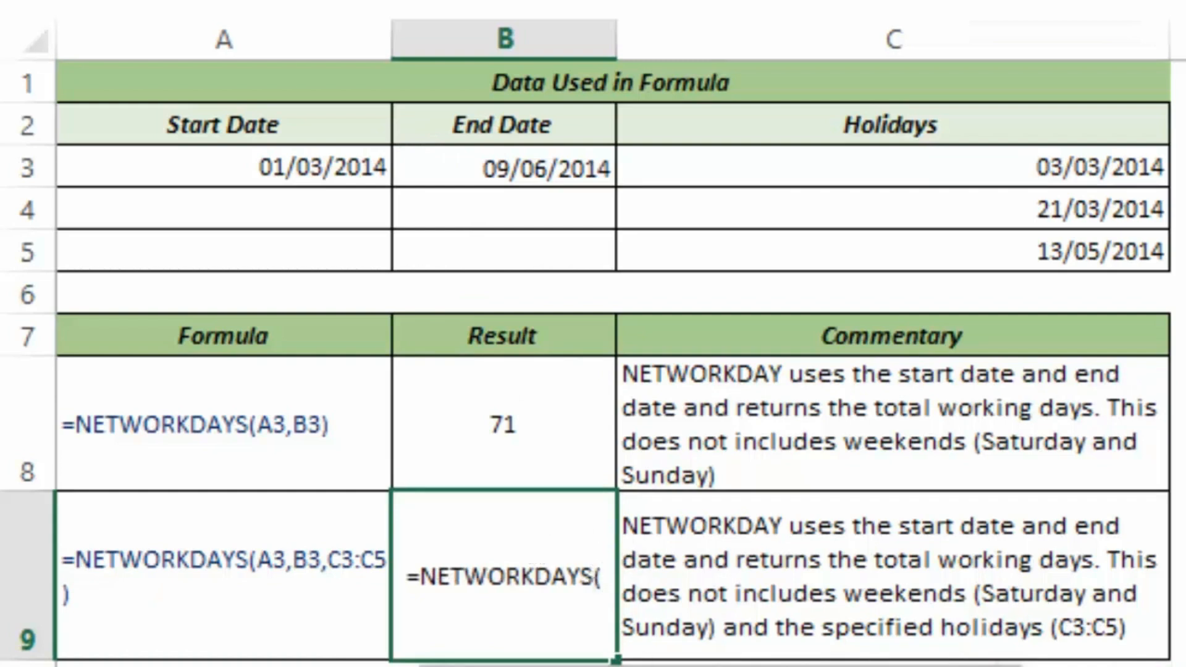
drag(346, 665, 216, 524)
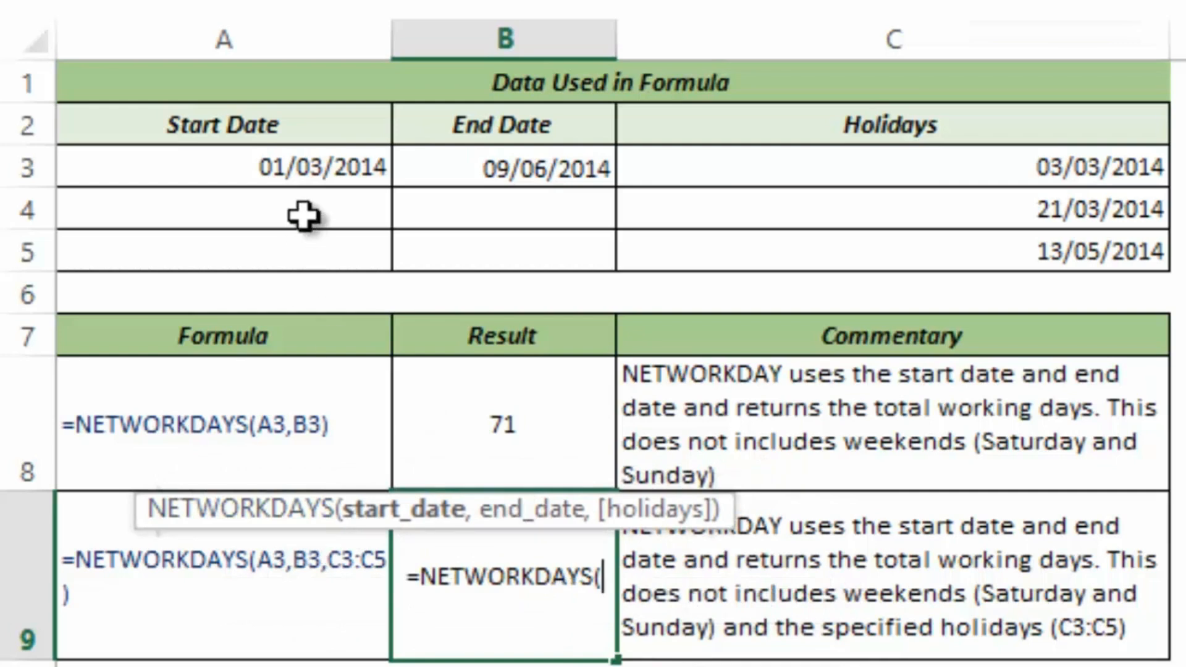
click(307, 169)
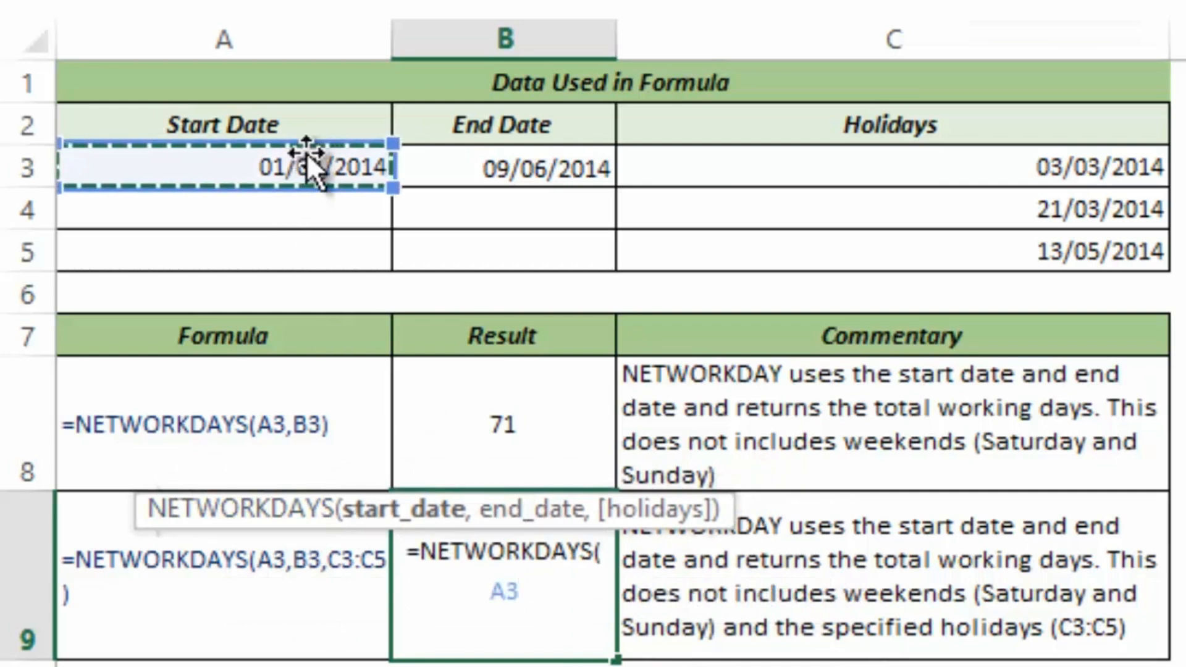
text(,)
click(435, 171)
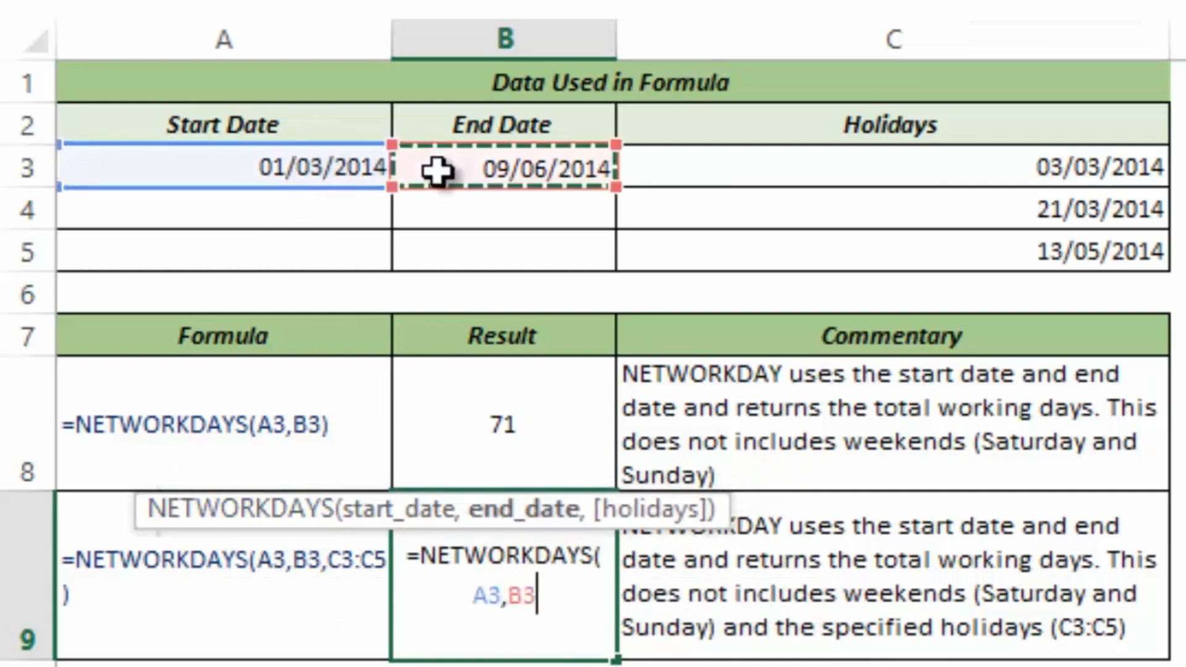
text(,)
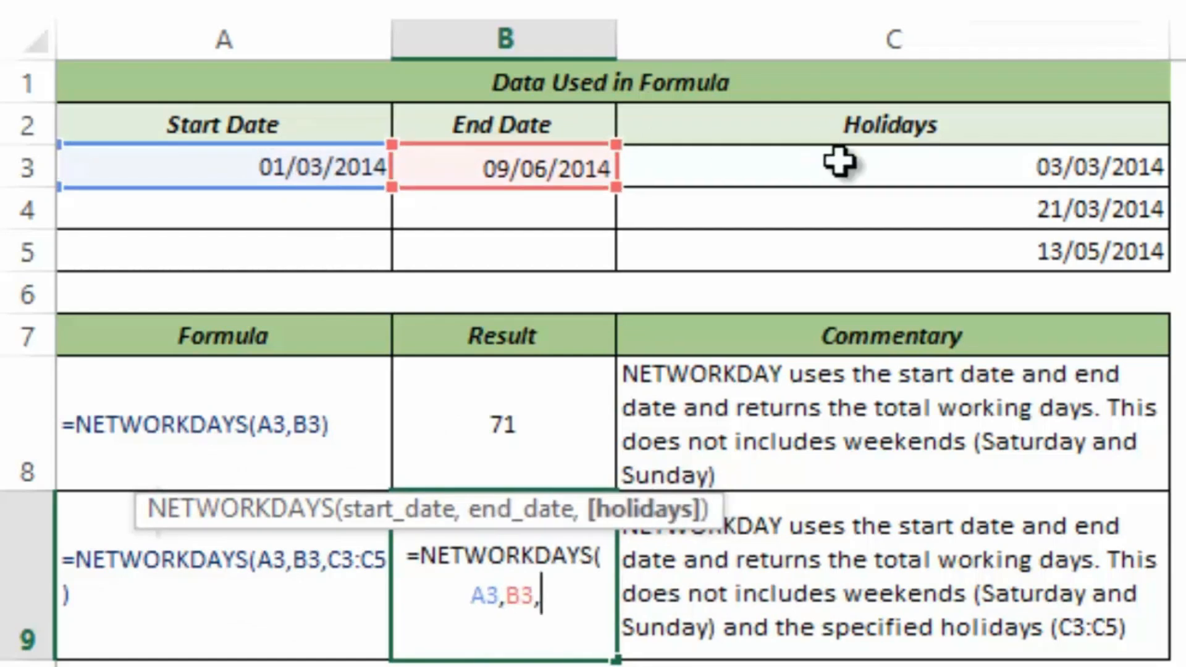
drag(850, 183, 854, 244)
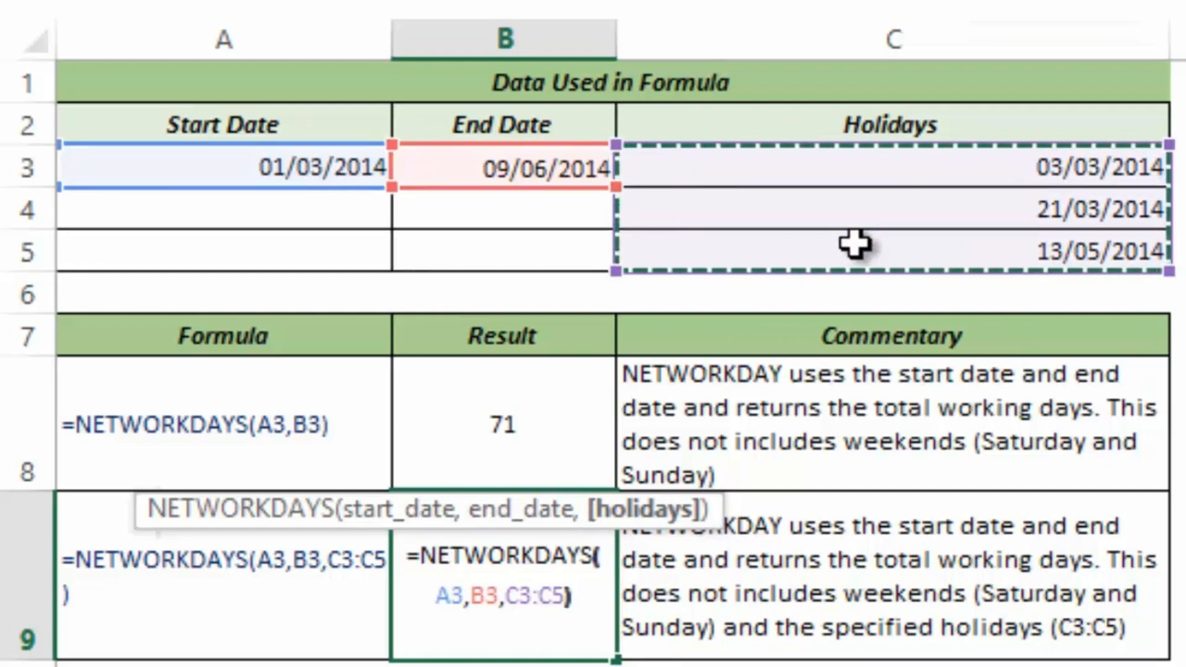
text())
key(ctrl+Return)
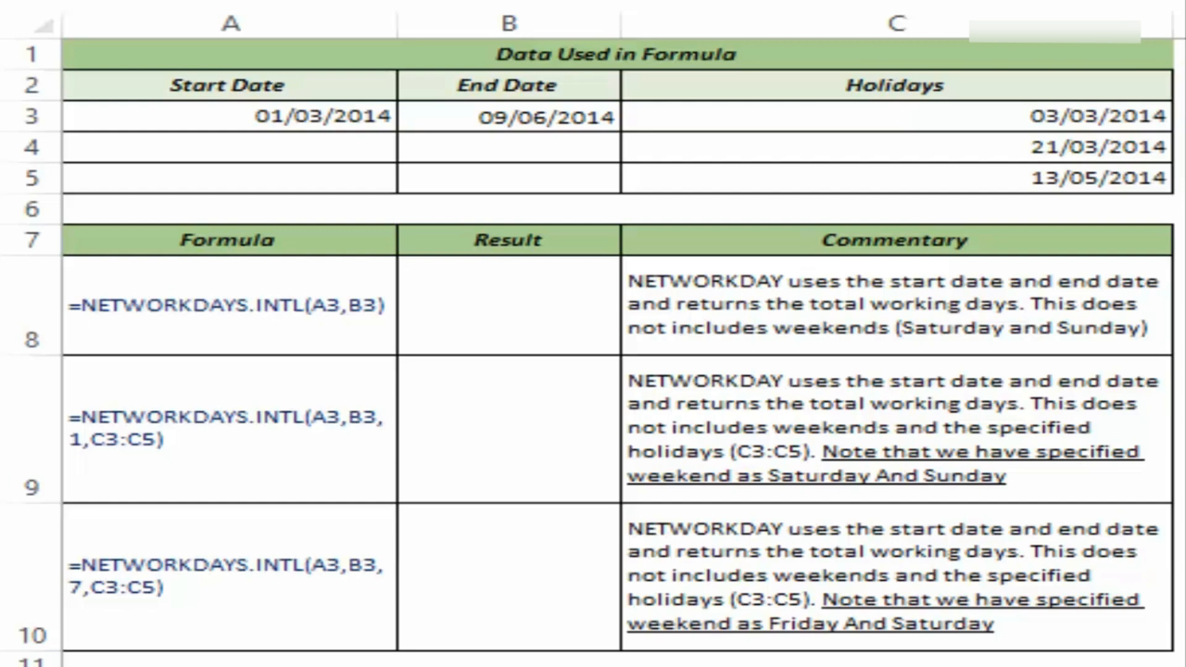
Enter =NETWORKDAYS.INTL(A3,B3) in the Result cell B8 of the NETWORKDAYS.INTL table, referencing the start and end dates.
double_click(493, 307)
text(=netw)
key(Tab)
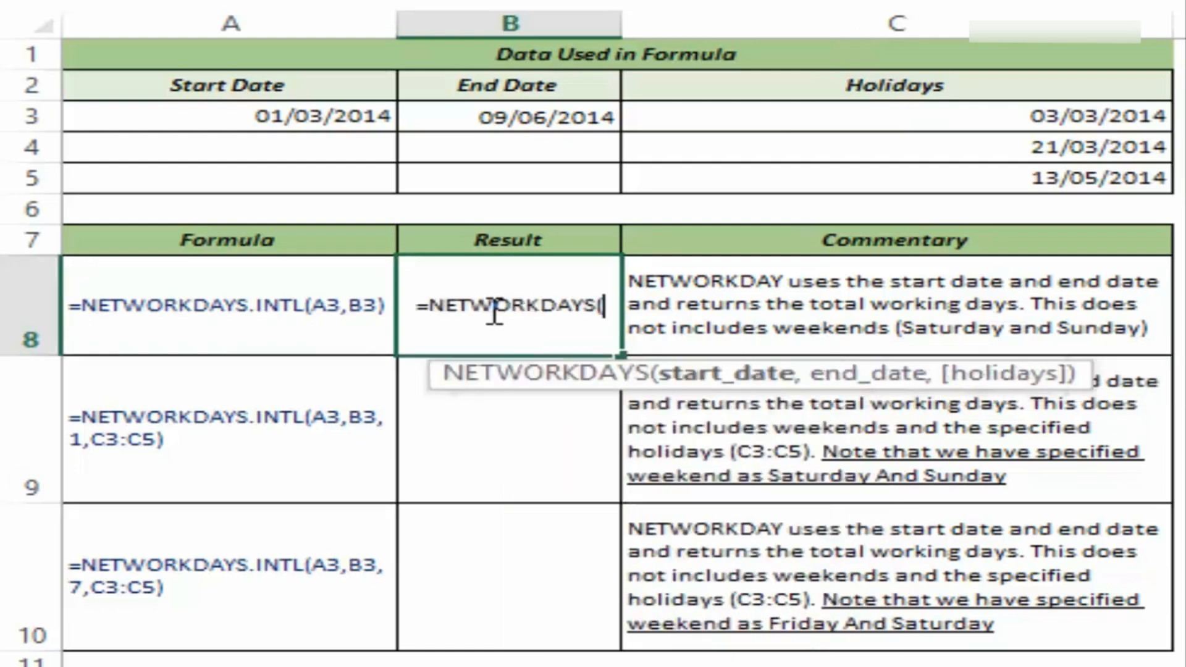
key(BackSpace)
text(.in)
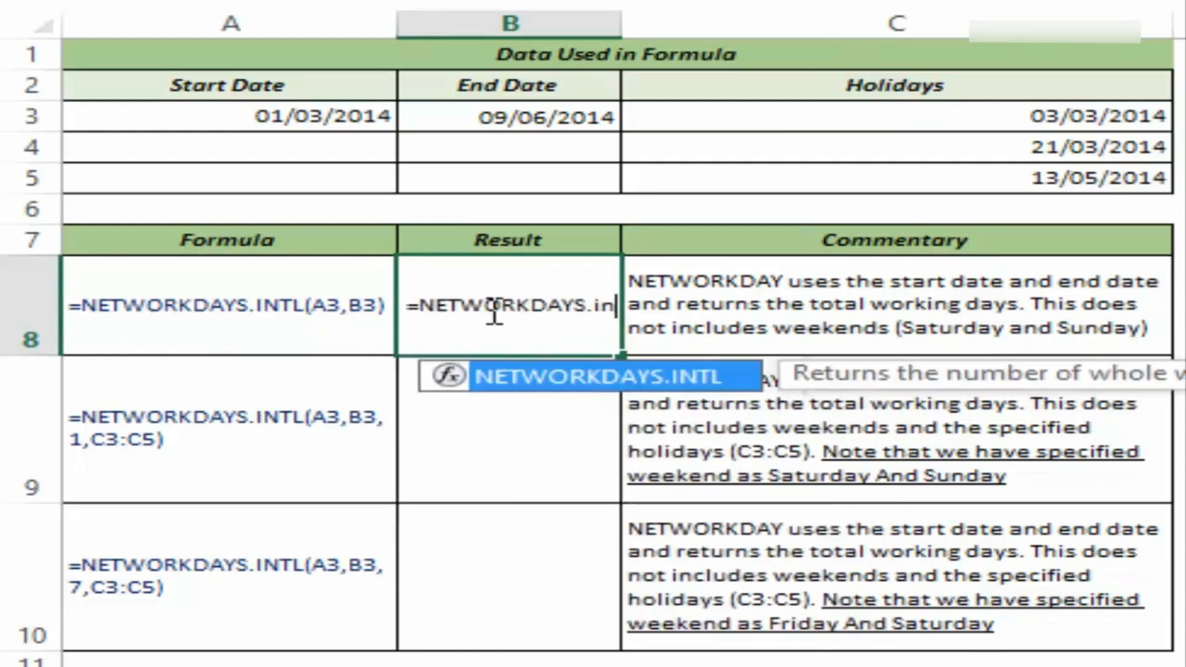
key(Tab)
drag(525, 383, 342, 406)
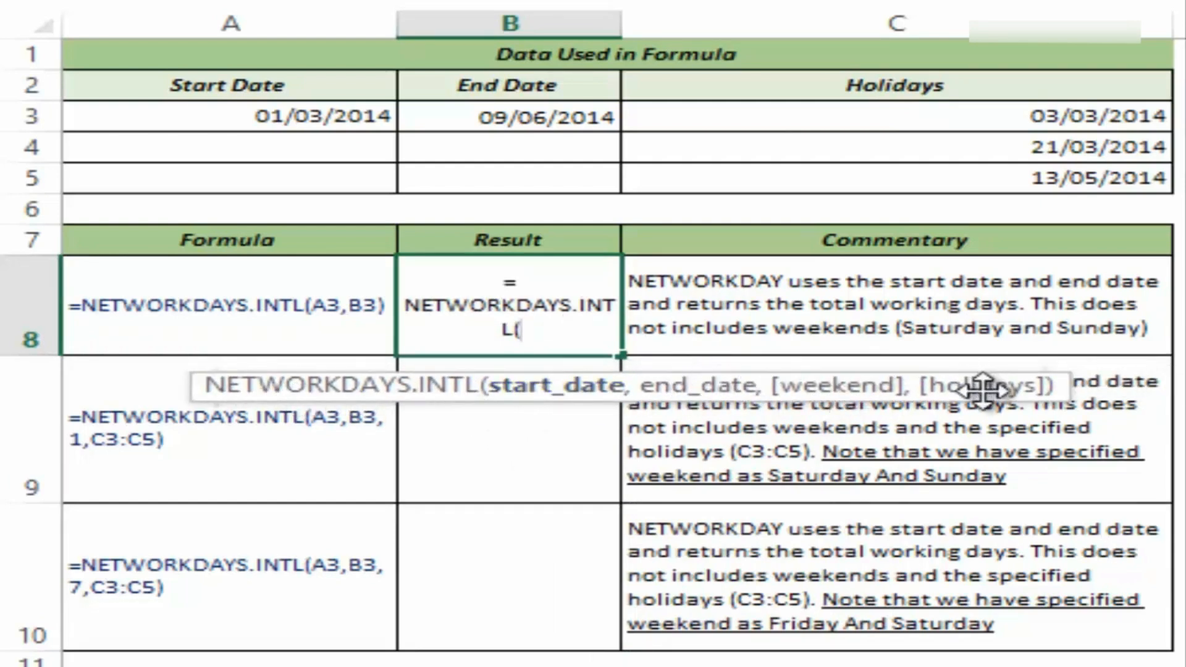
click(328, 118)
text(,)
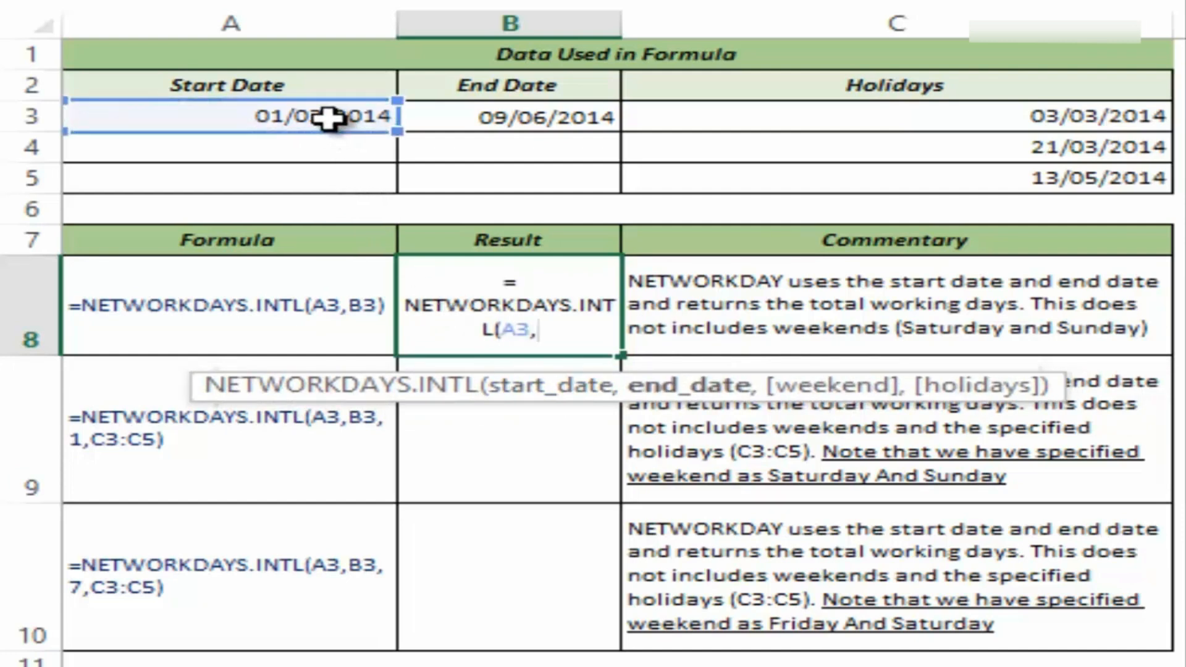
click(460, 121)
text())
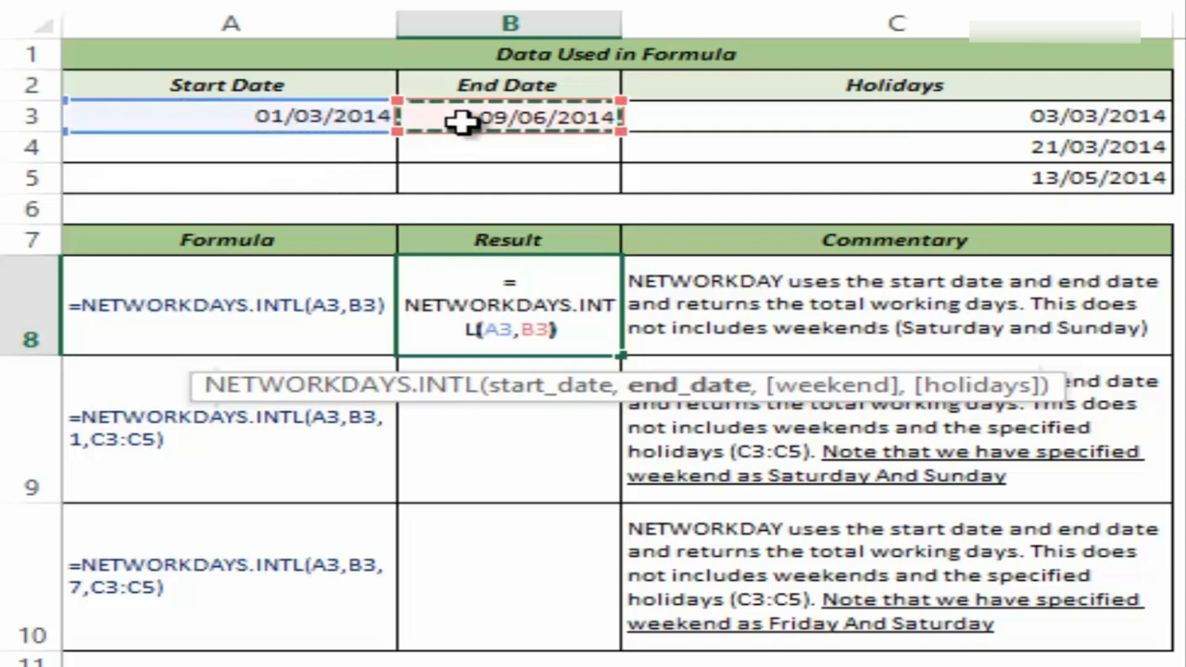
key(ctrl+Return)
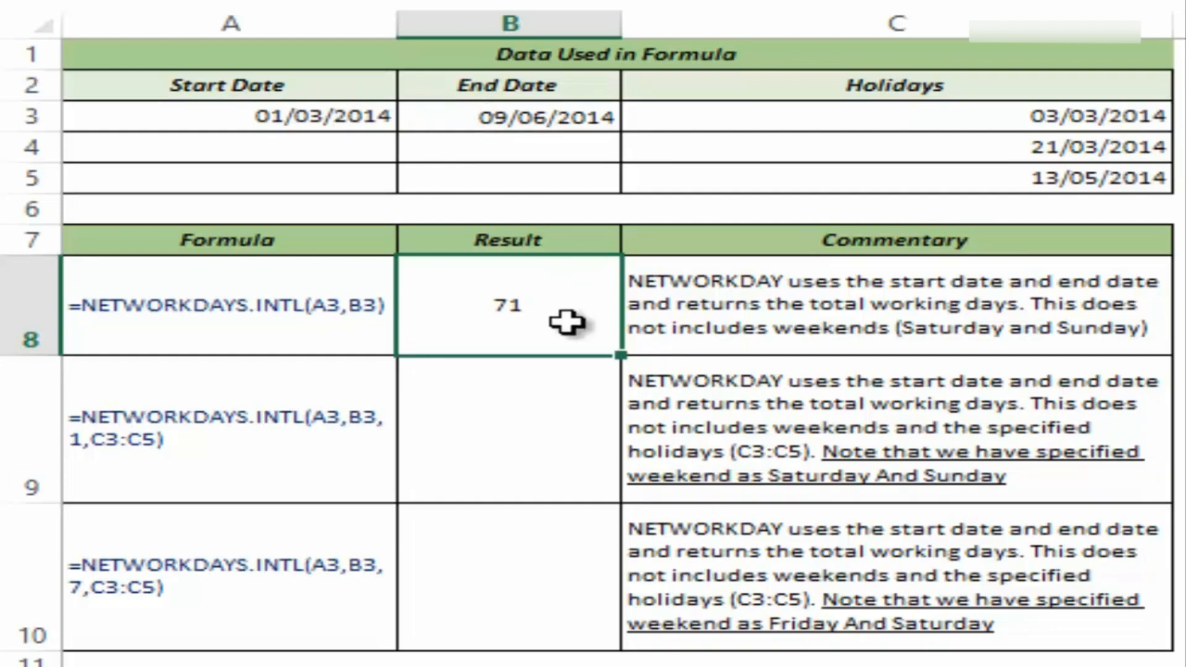
Start a NETWORKDAYS.INTL formula in the Result cell B9 with A3 as start date and B3 as end date.
click(521, 428)
double_click(523, 433)
text(=netw)
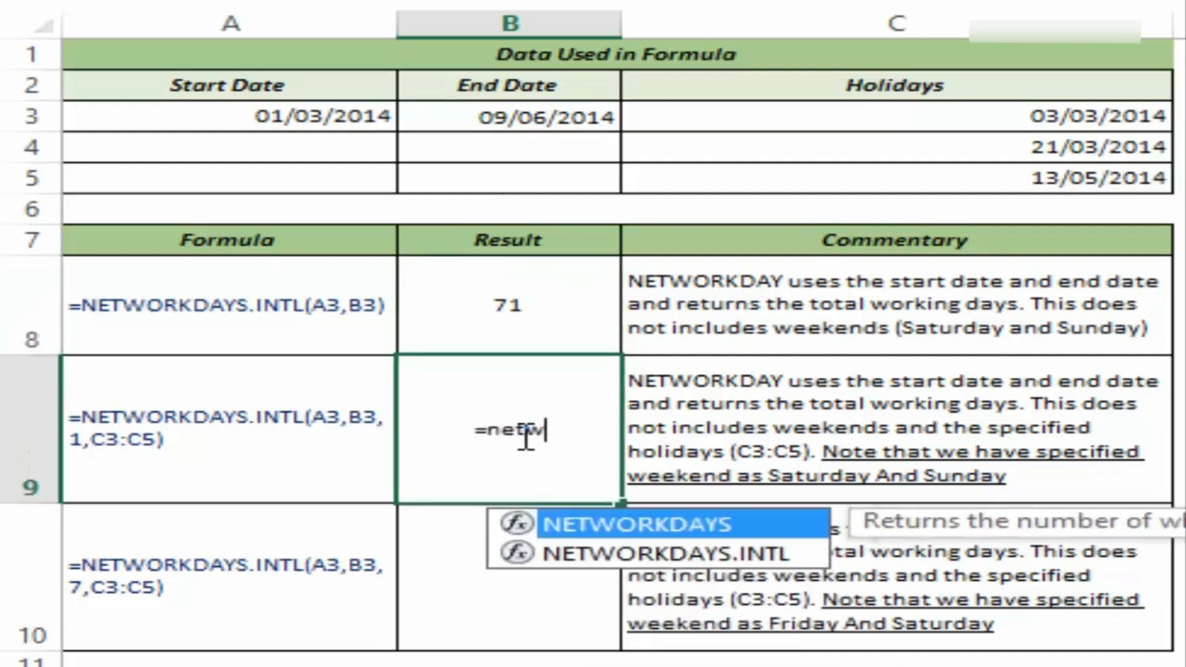
key(Down)
key(Tab)
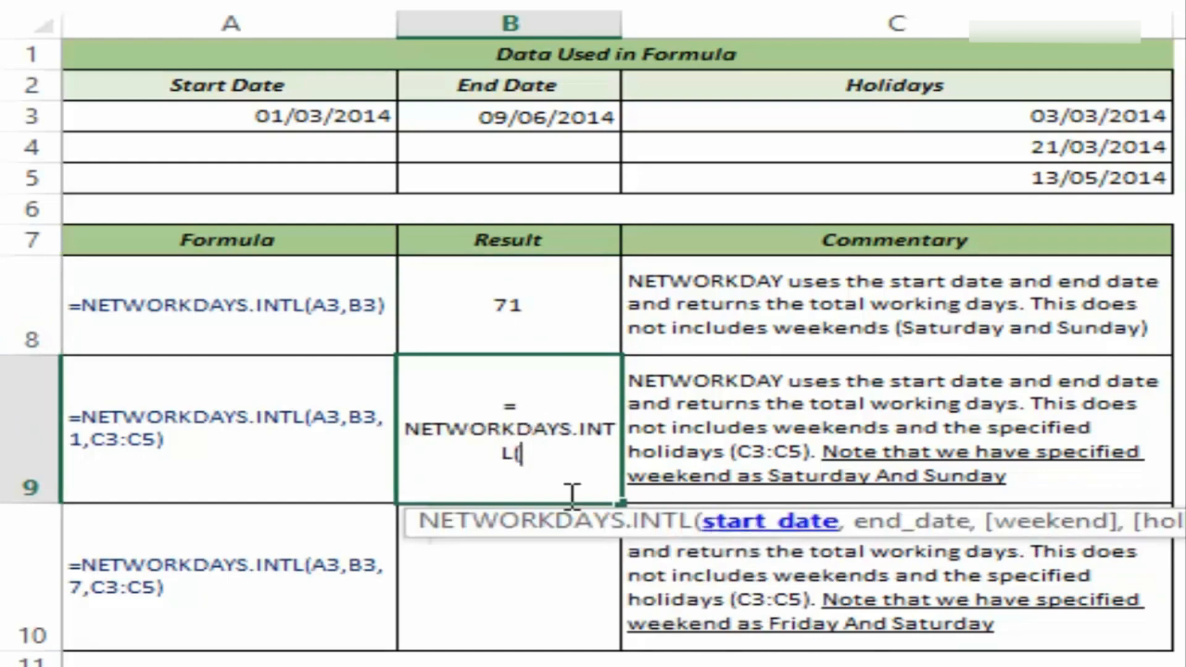
click(323, 115)
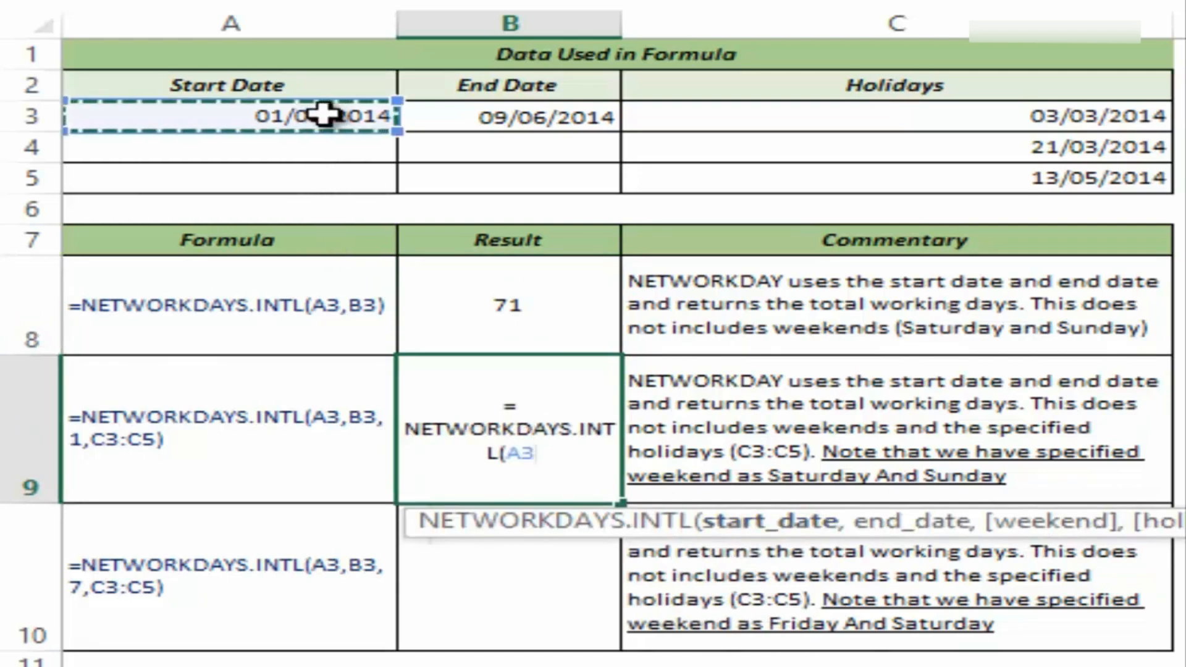
text(,)
click(462, 116)
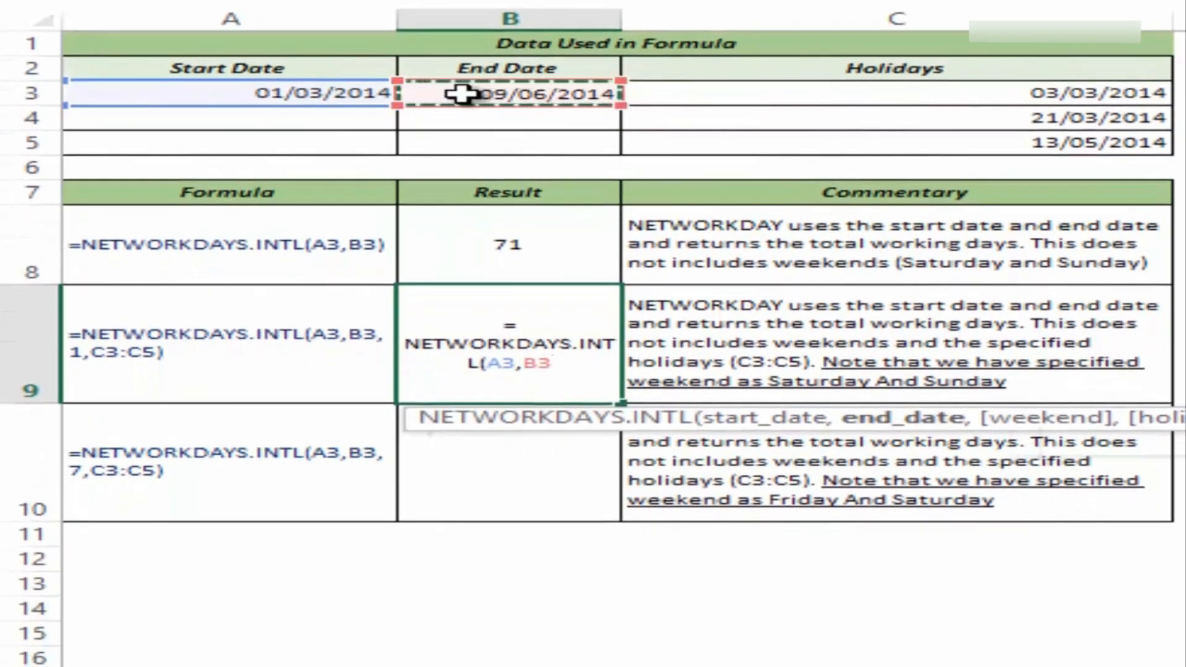
Set the weekend argument of the NETWORKDAYS.INTL formula in B9 to 1 - Saturday, Sunday, after looking through the weekend options.
text(,)
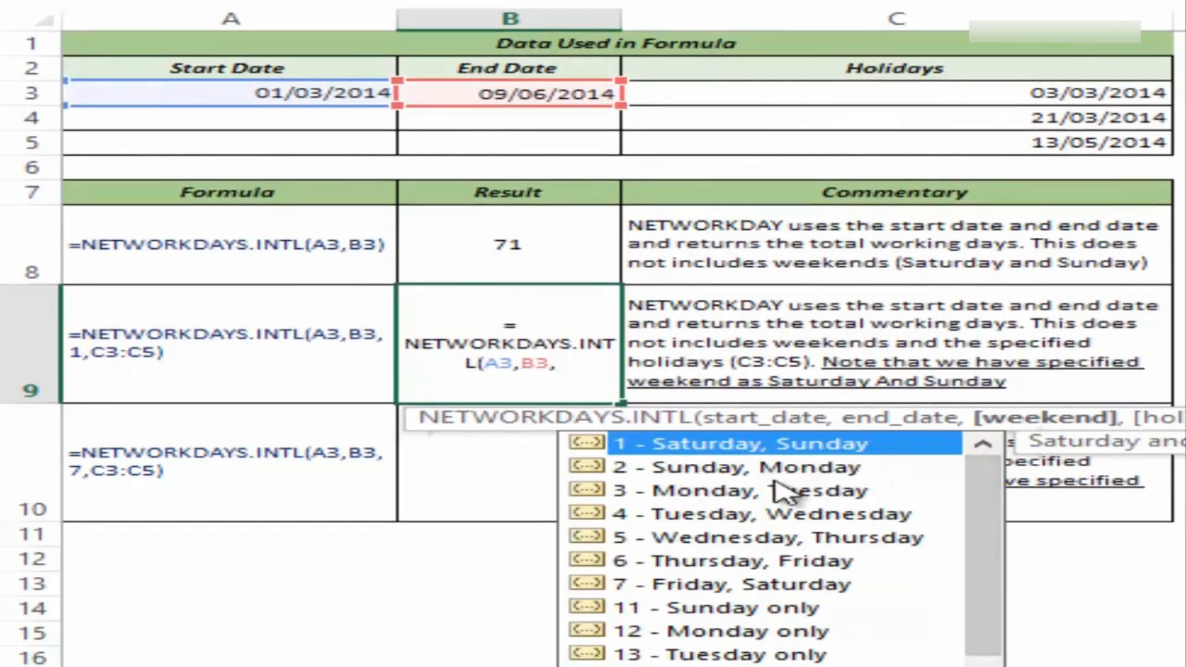
drag(995, 543, 979, 492)
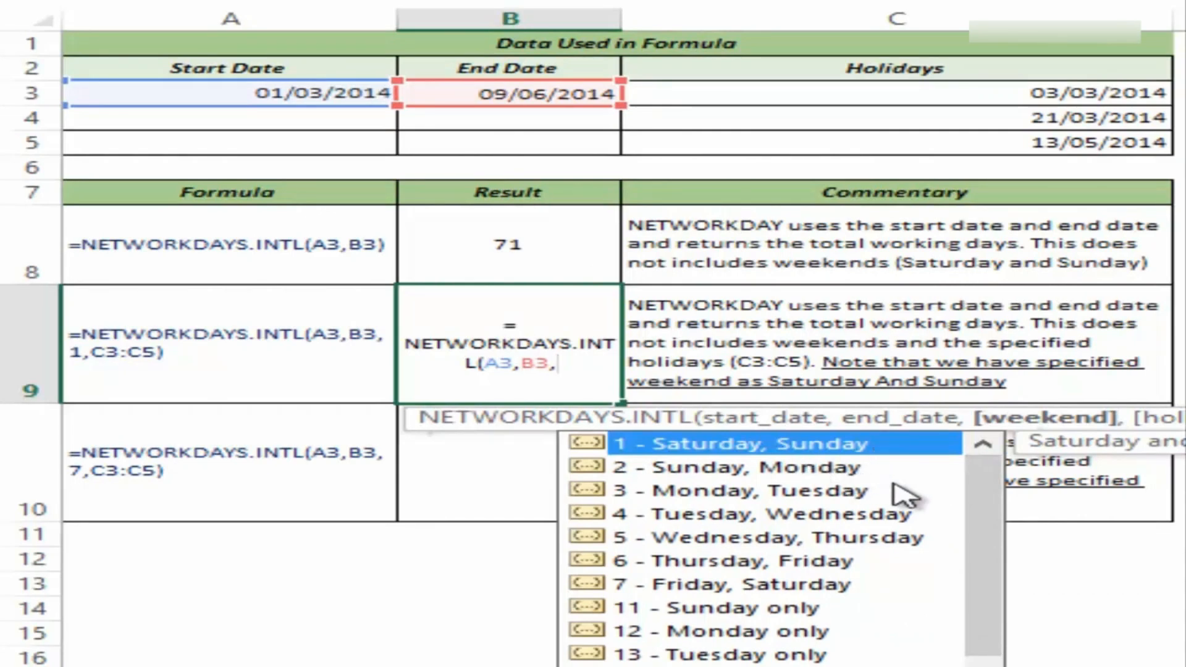
drag(984, 482, 926, 577)
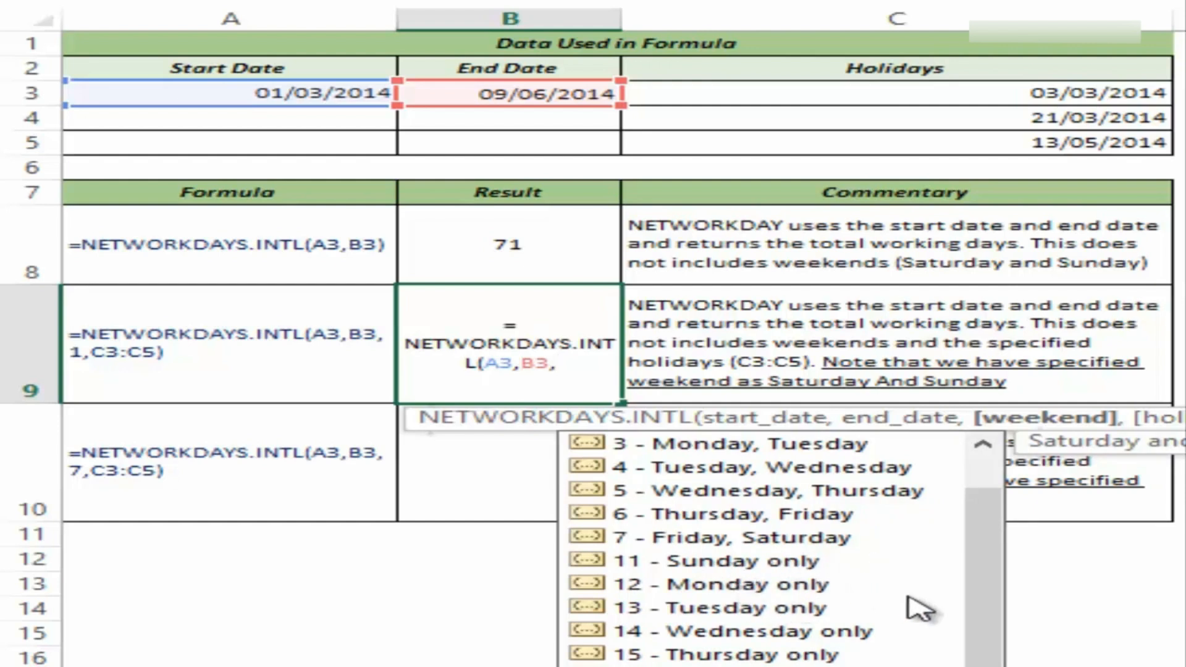
drag(984, 587, 1005, 503)
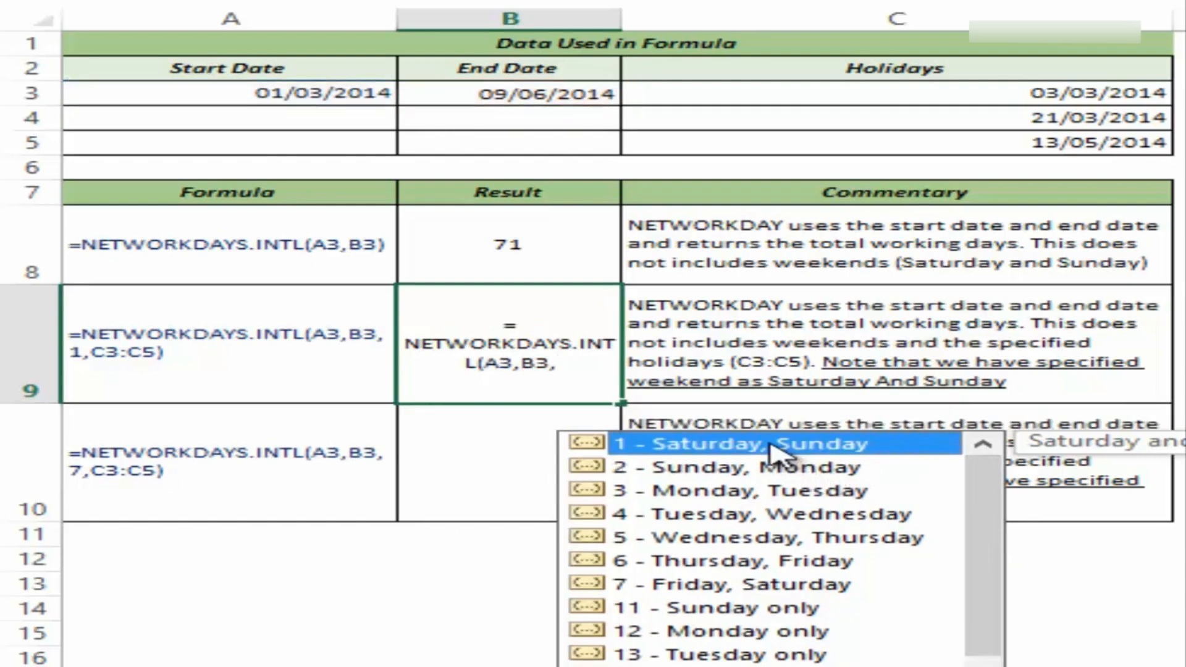
double_click(670, 442)
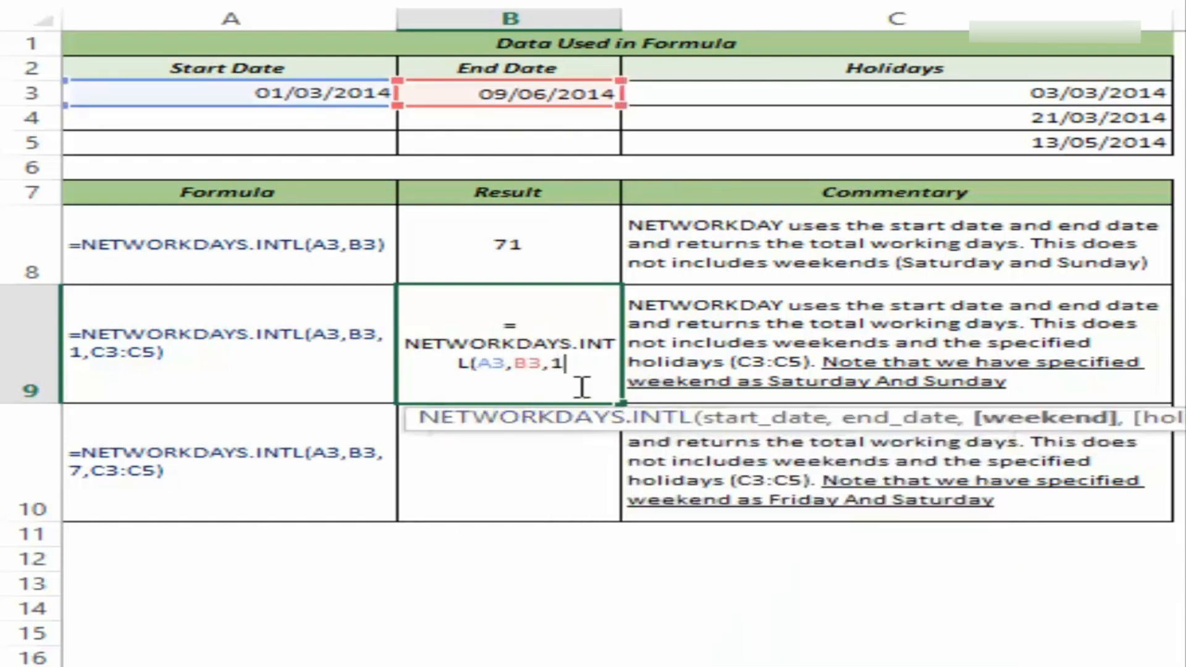
Complete the B9 formula with C3:C5 as the holidays argument, then highlight the holiday dates and select C3.
text(,)
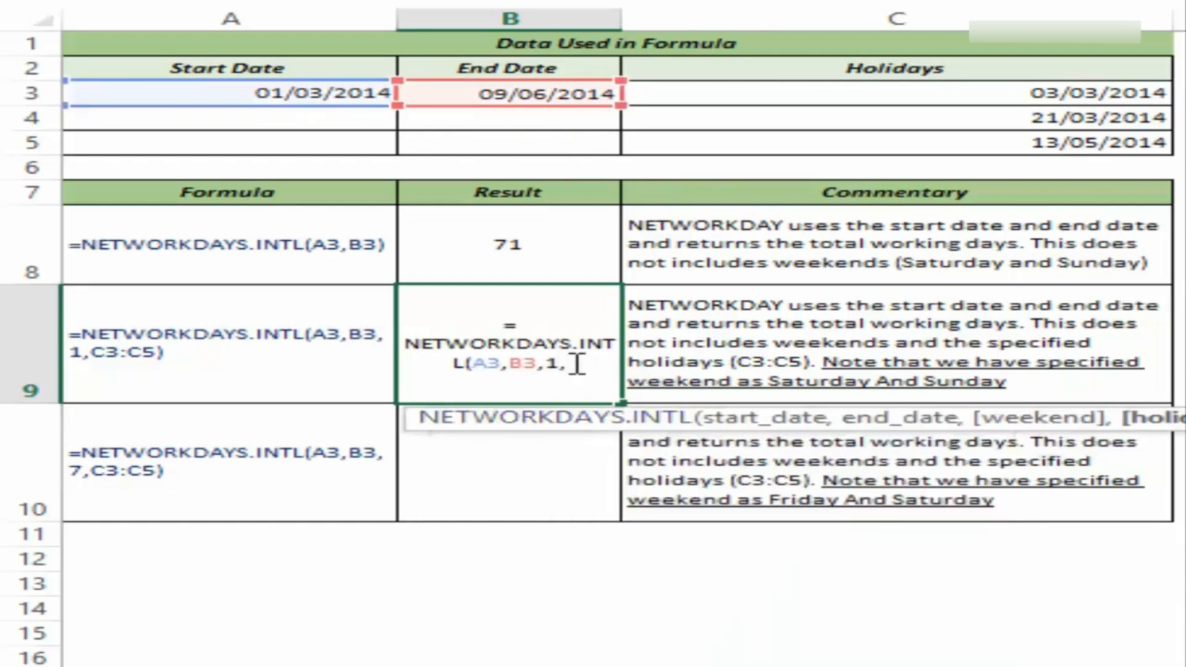
drag(1117, 425, 846, 426)
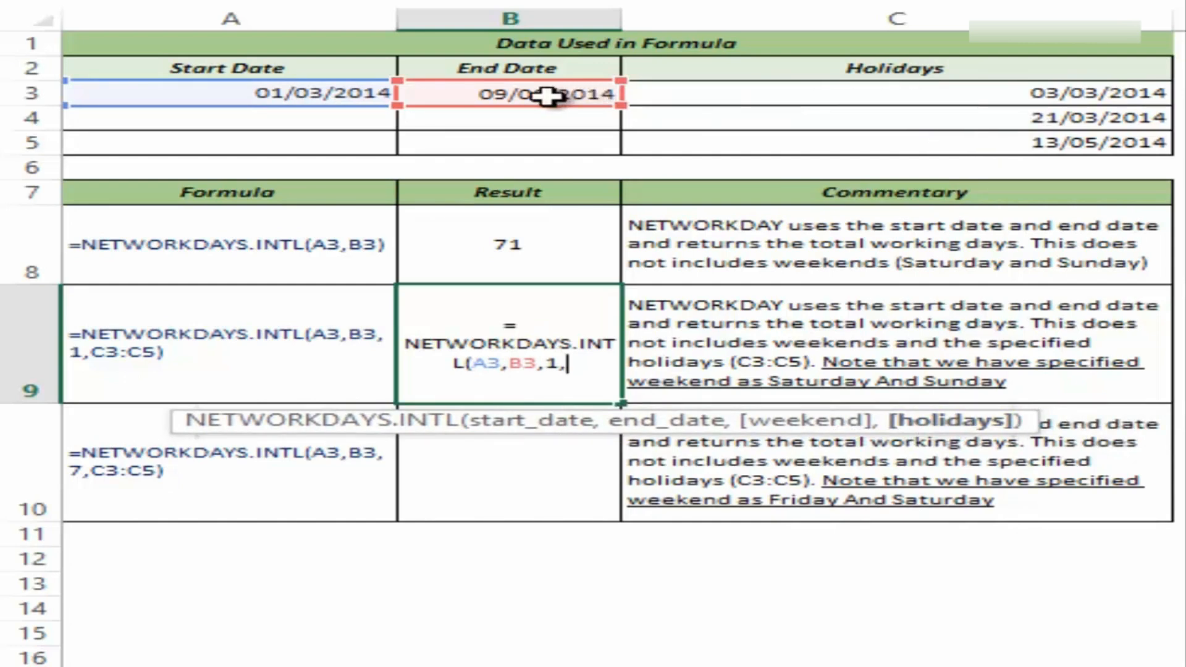
click(800, 89)
drag(804, 118, 799, 146)
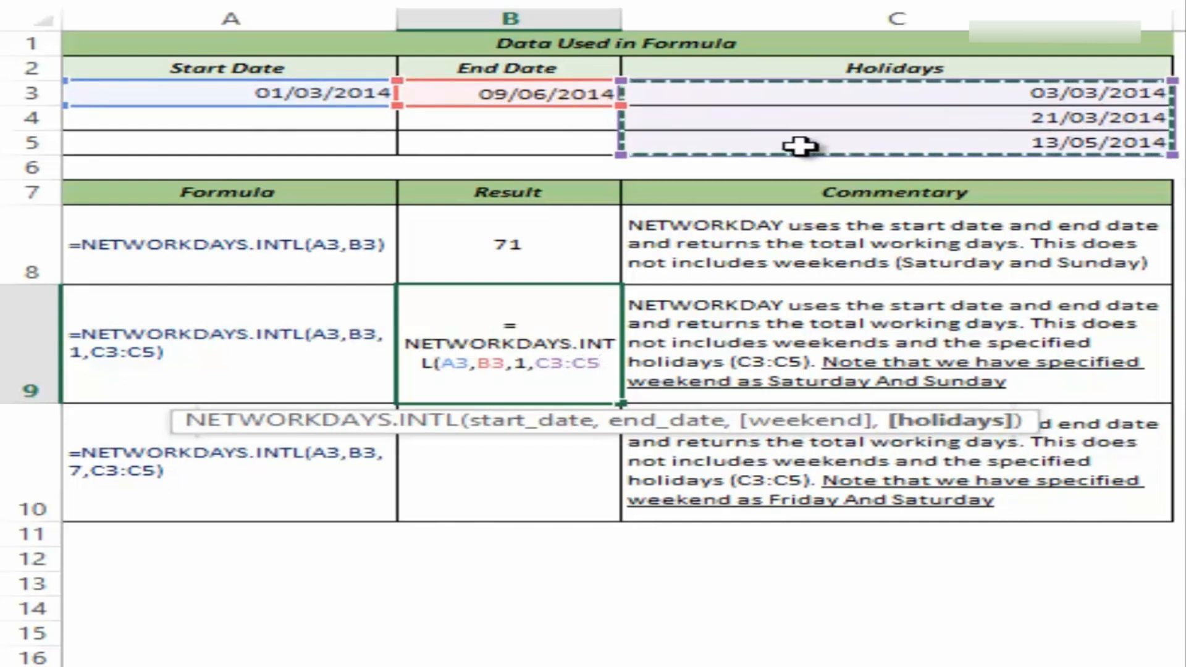
text())
key(ctrl+Return)
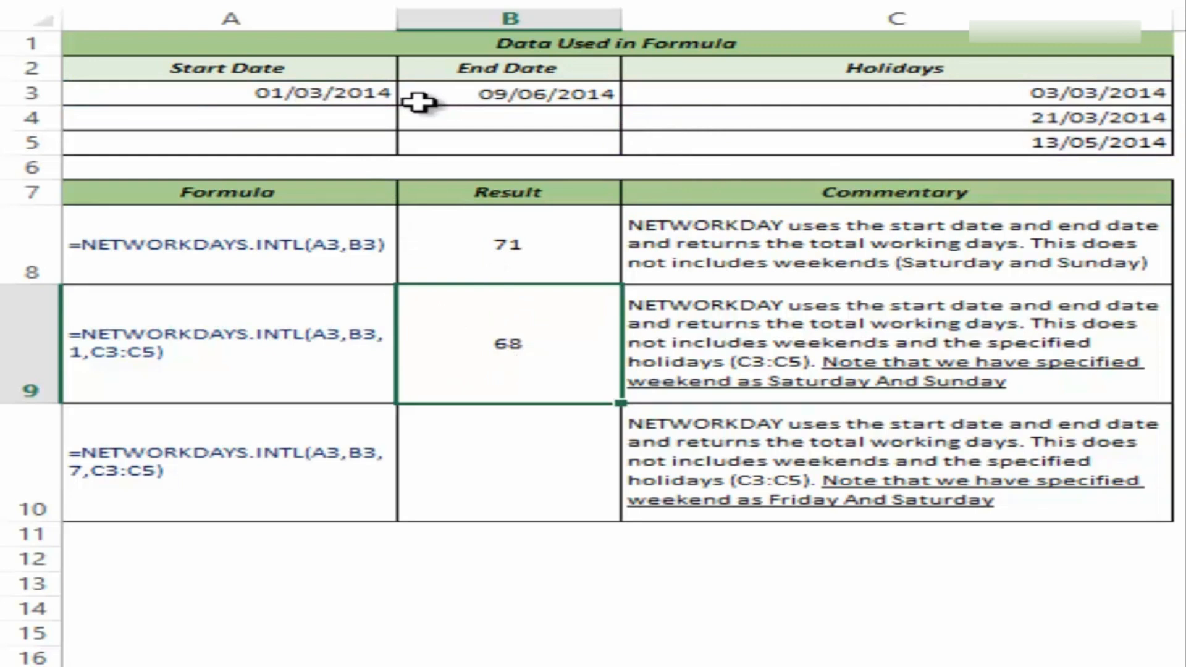
drag(834, 94, 846, 135)
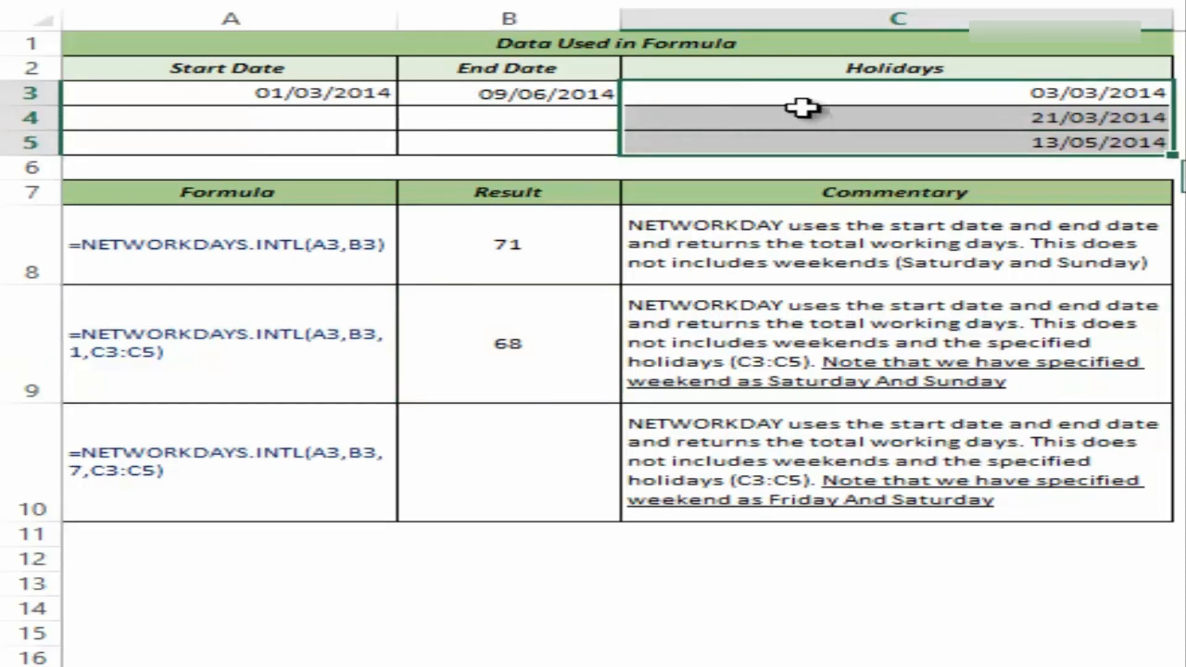
click(1013, 91)
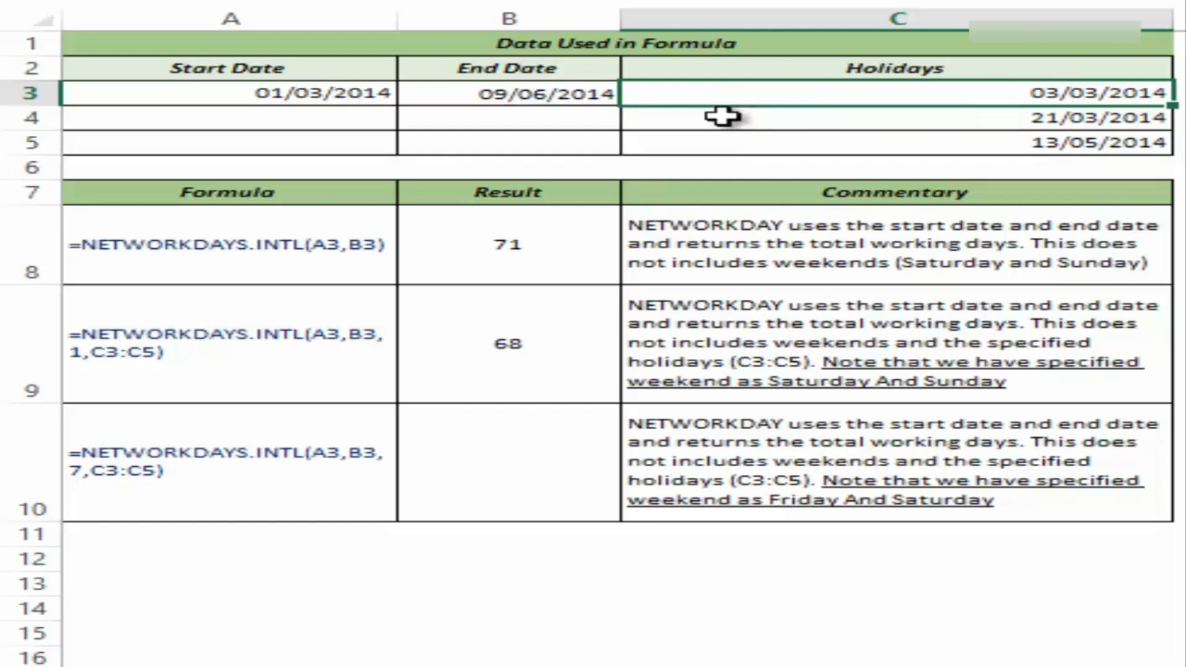
Start a NETWORKDAYS.INTL formula in the Result cell B10 with A3 as start date and B3 as end date.
click(525, 431)
text(=)
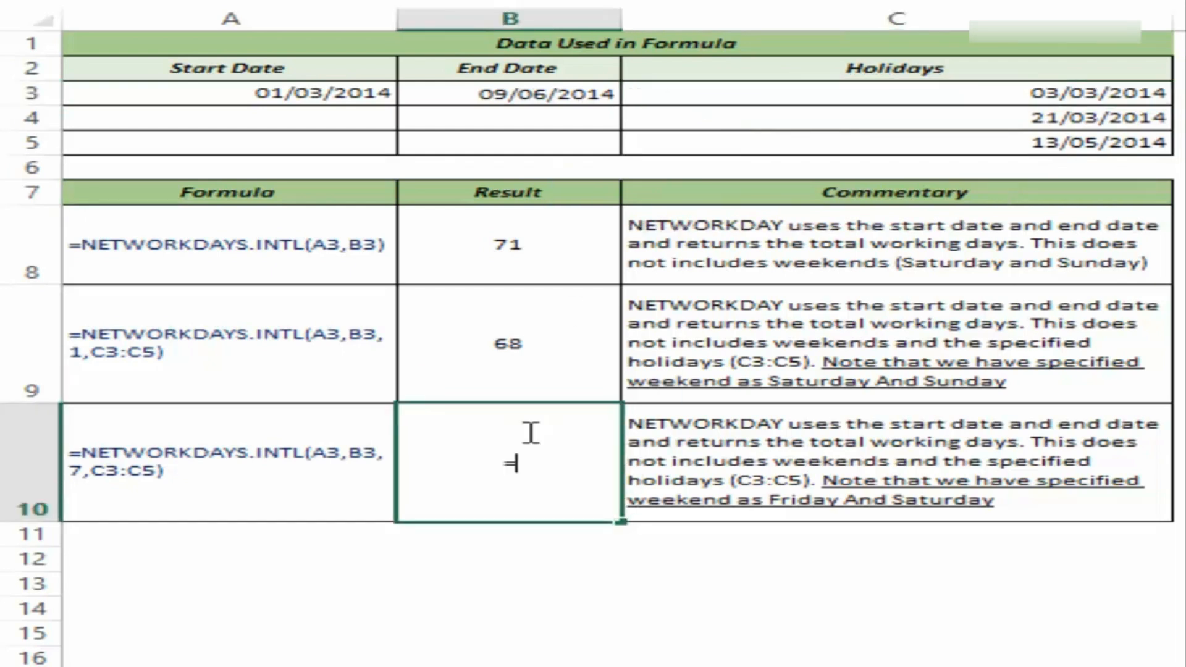
text(netw)
key(Down)
key(Tab)
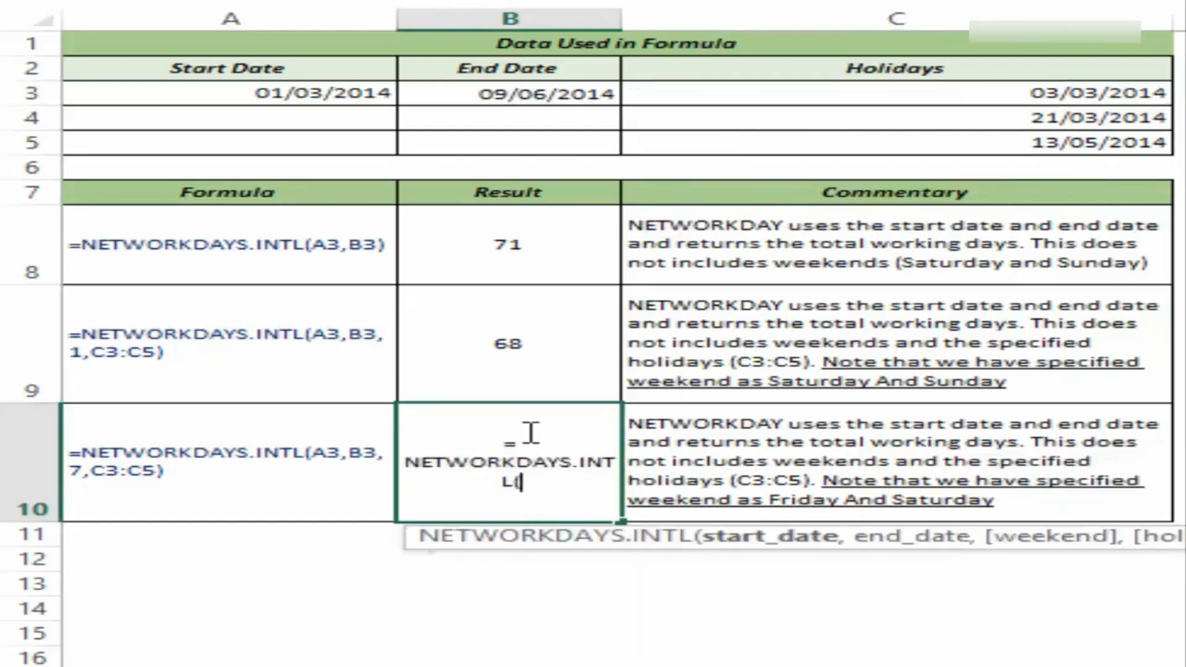
click(288, 95)
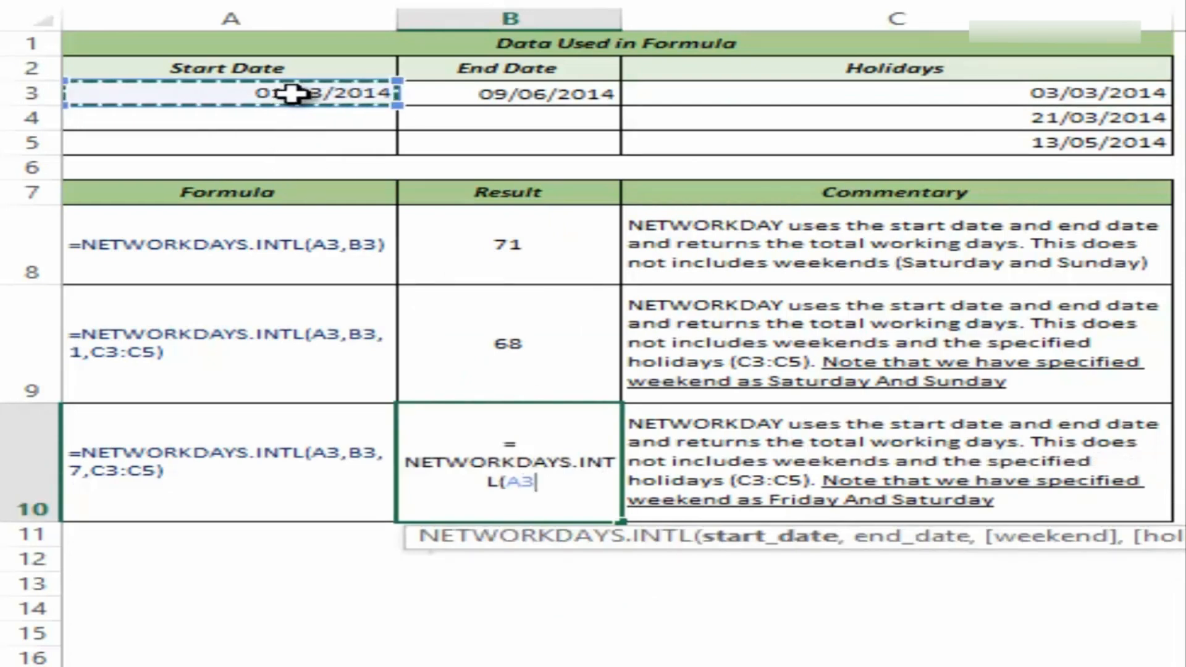
text(,)
click(452, 93)
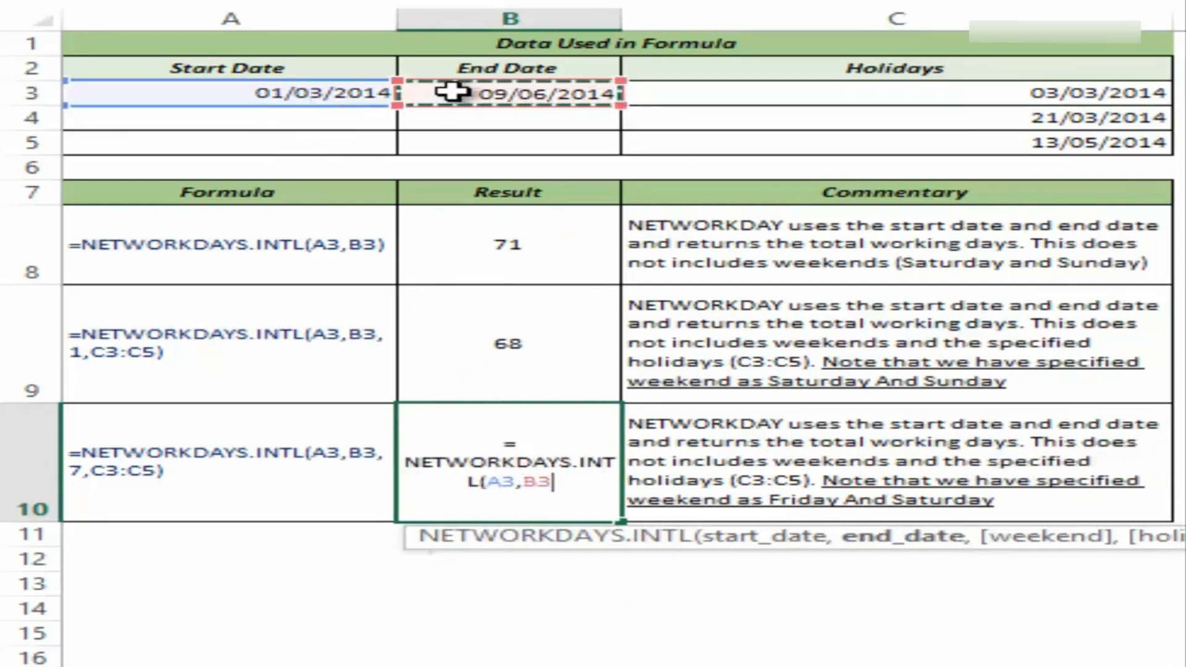
Complete the B10 formula with weekend option 7 - Friday, Saturday and the holiday range C3:C5.
text(,)
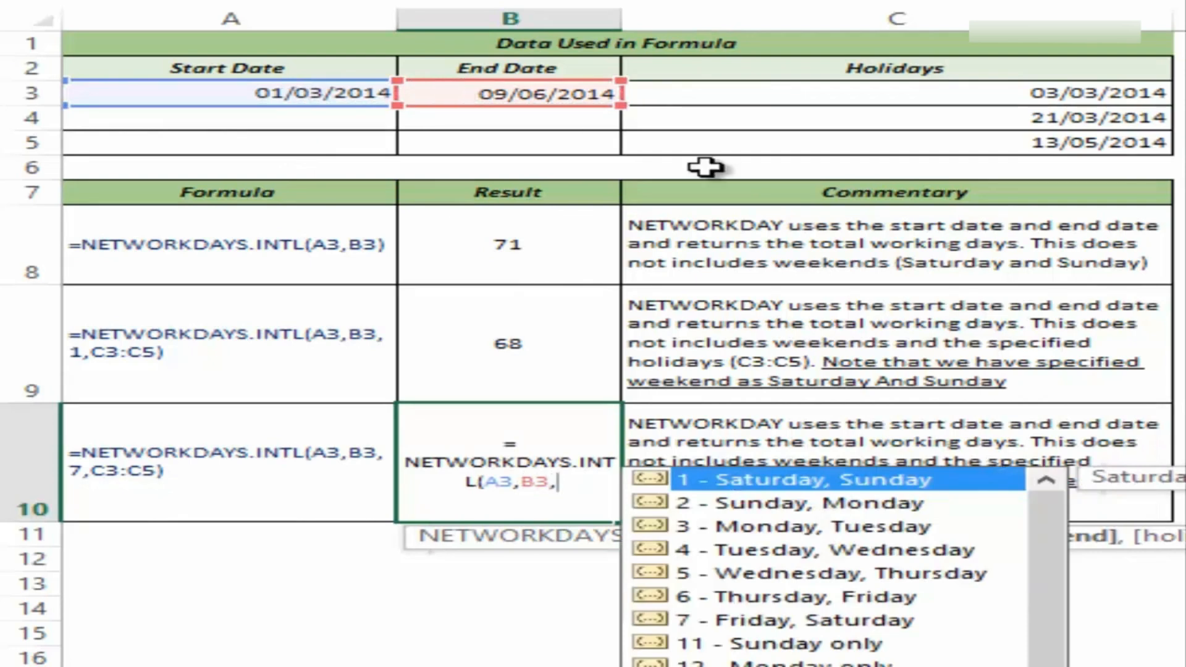
drag(1055, 515, 1010, 506)
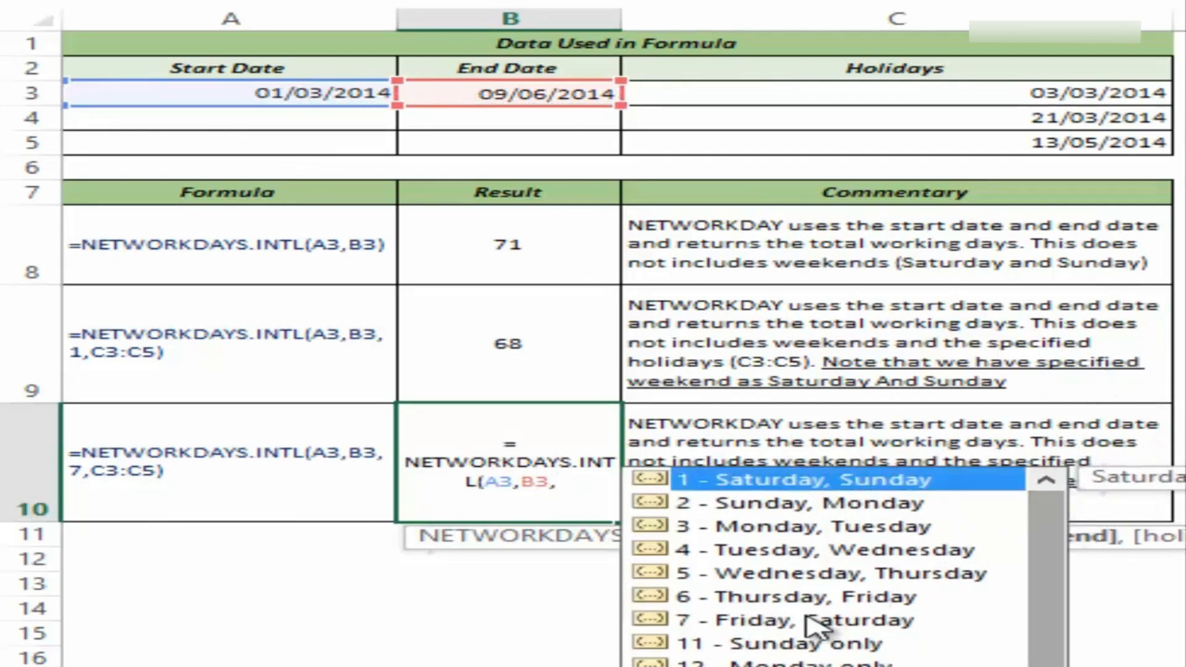
double_click(741, 620)
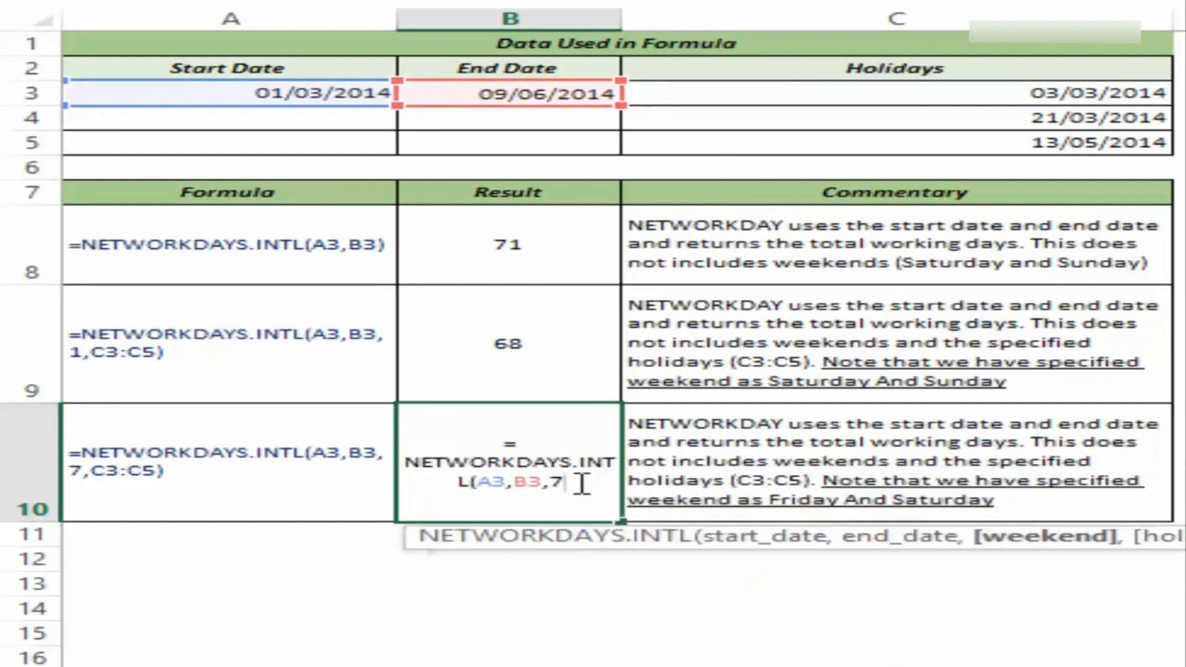
text(,)
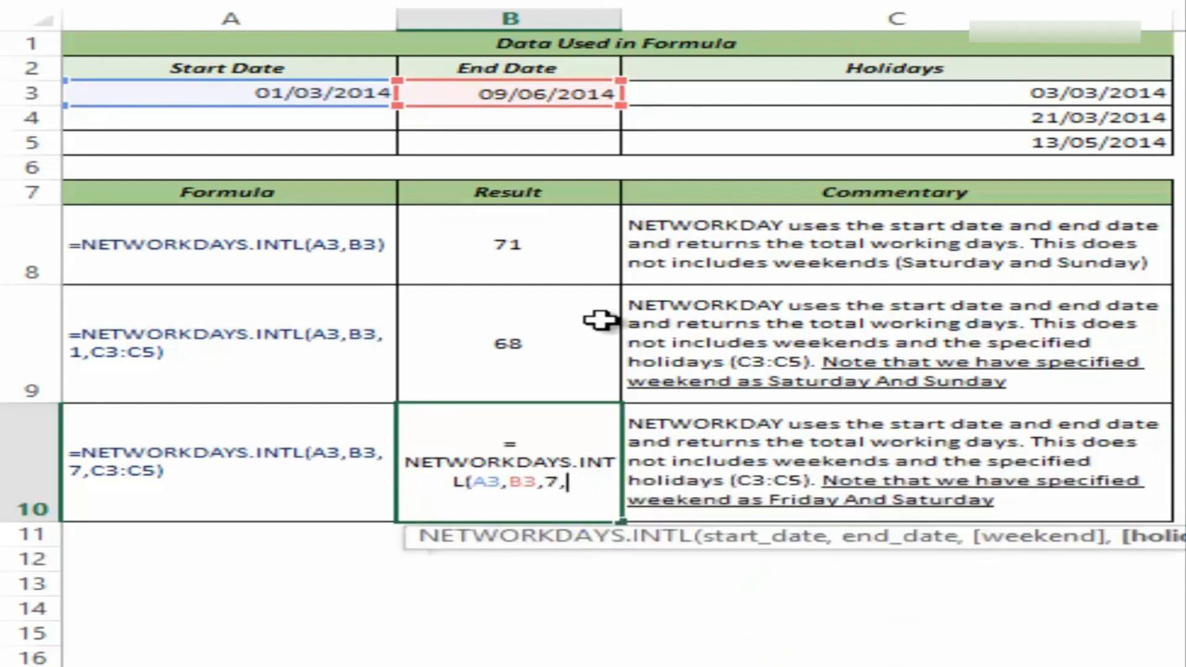
click(934, 94)
drag(934, 115, 934, 145)
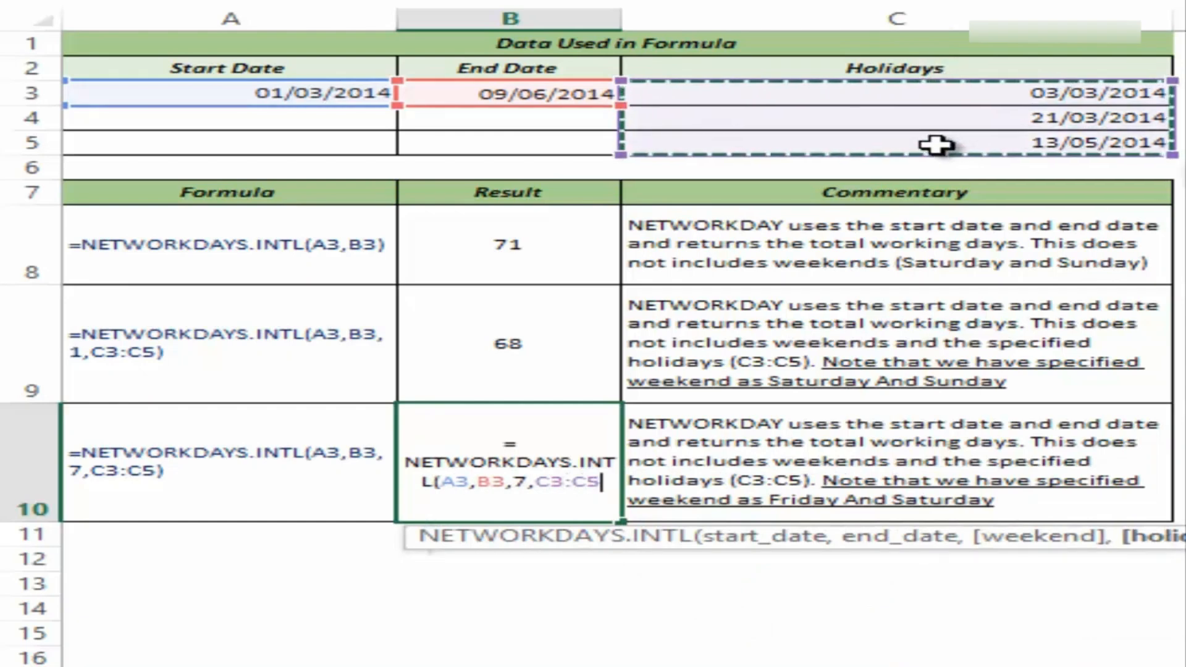
text())
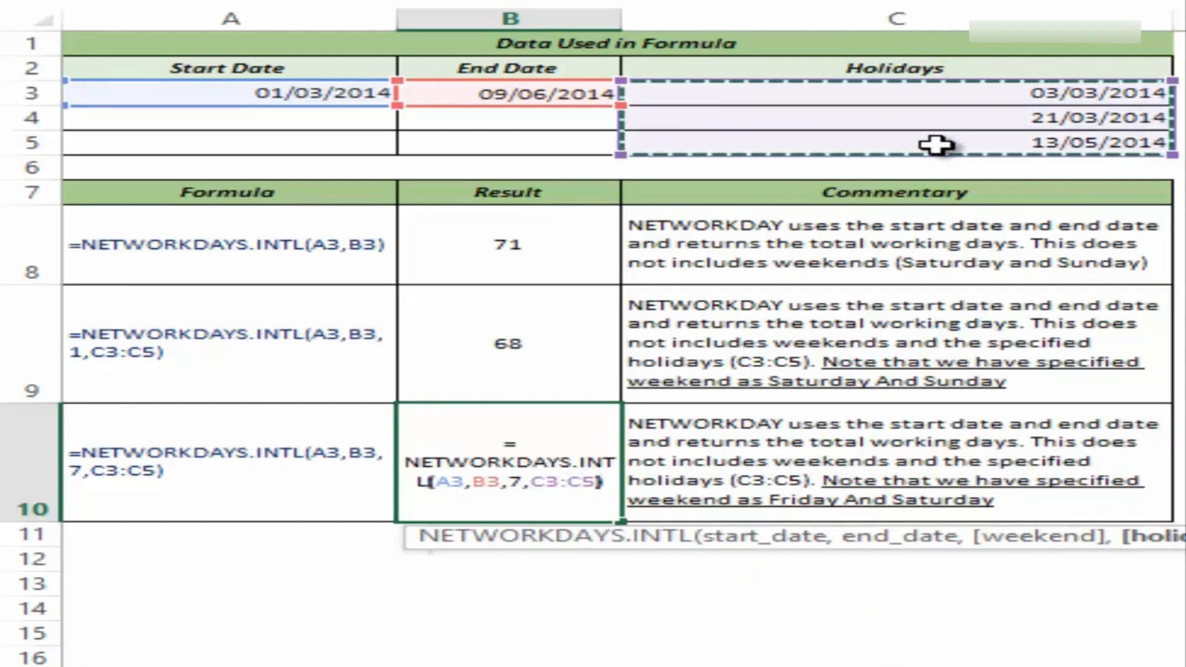
key(ctrl+Return)
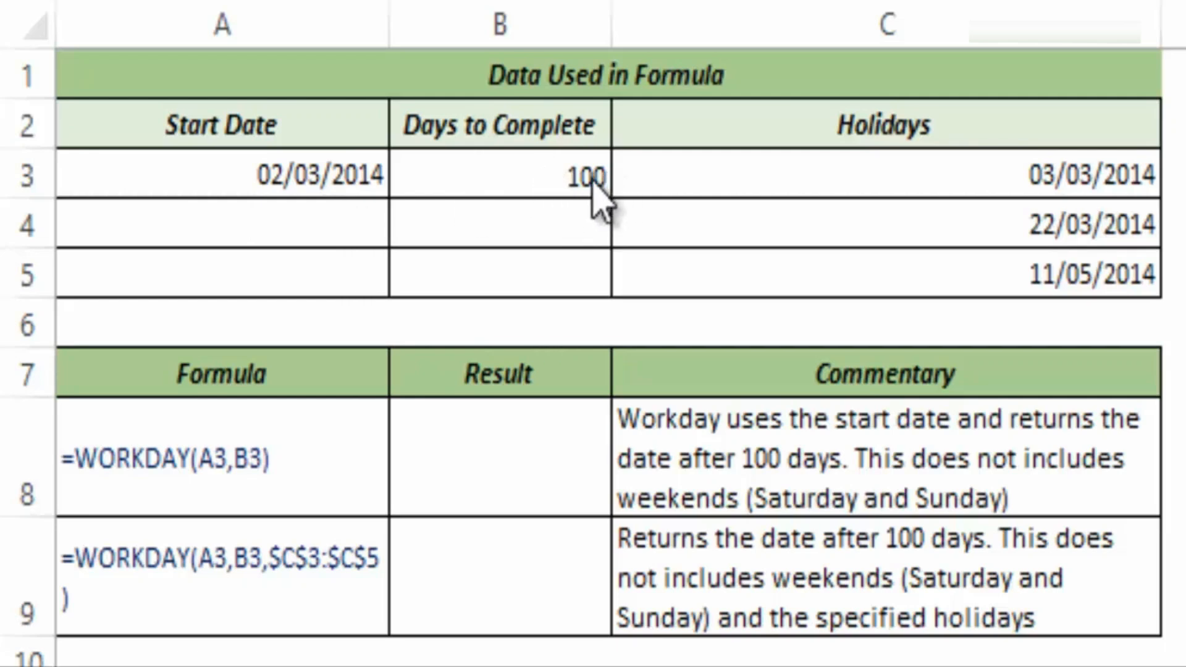
Enter =WORKDAY(A3,B3) in the Result cell B8 of the WORKDAY table, referencing the start date and days to complete.
click(510, 458)
double_click(510, 458)
text(=)
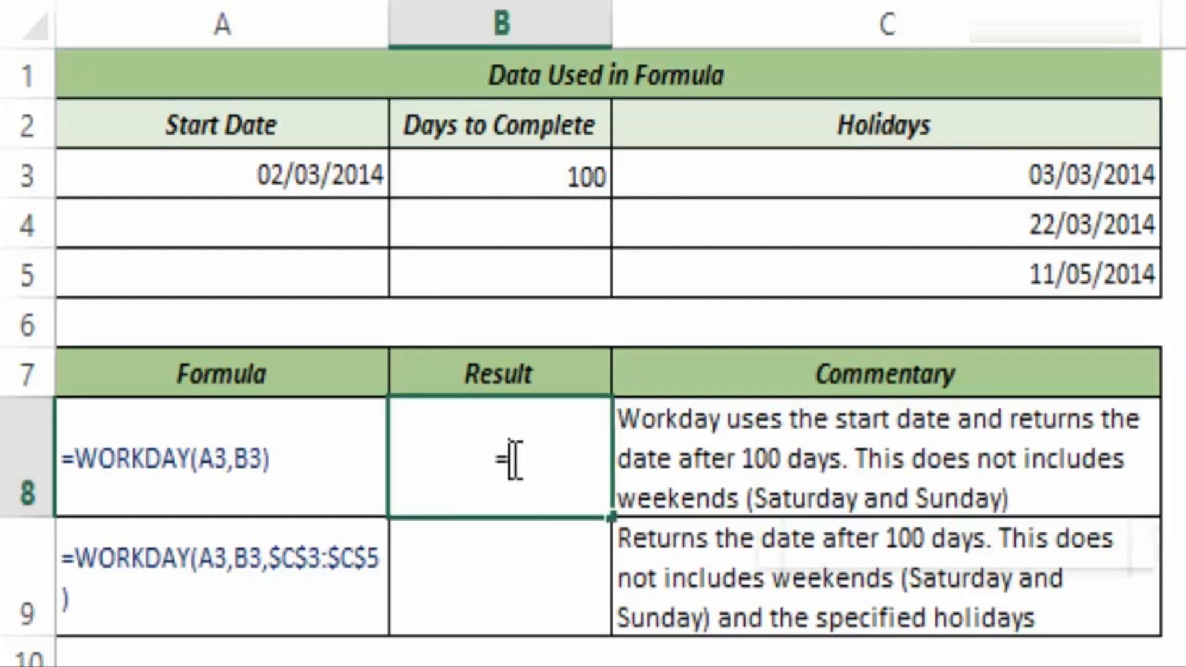
text(workd)
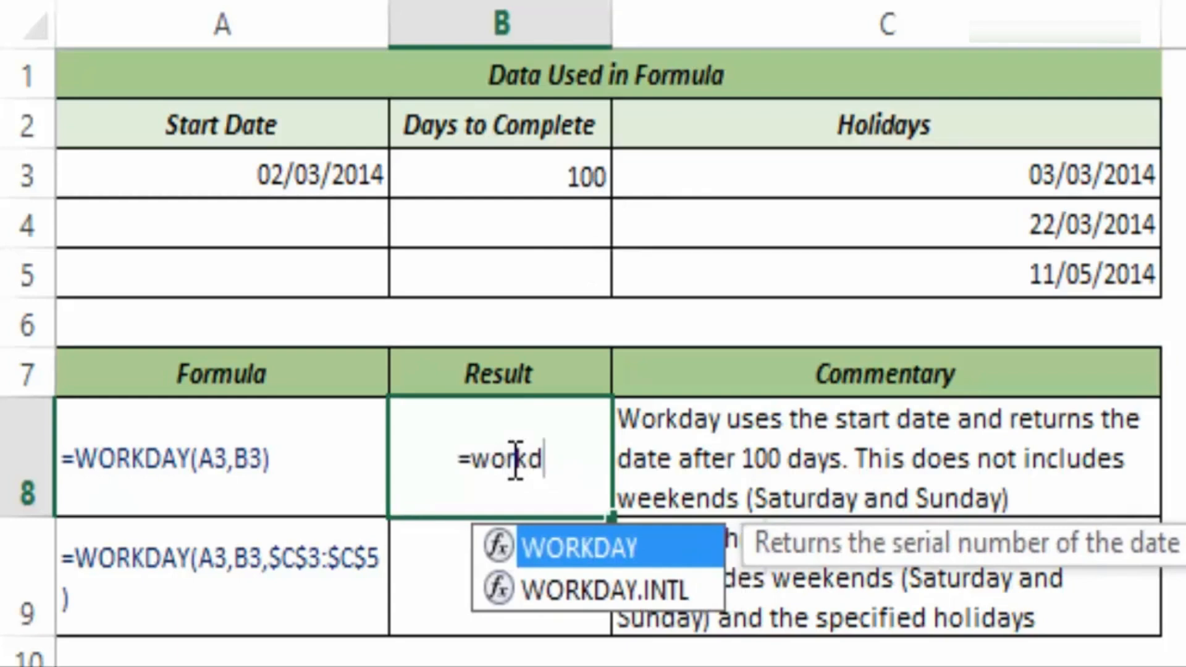
key(Tab)
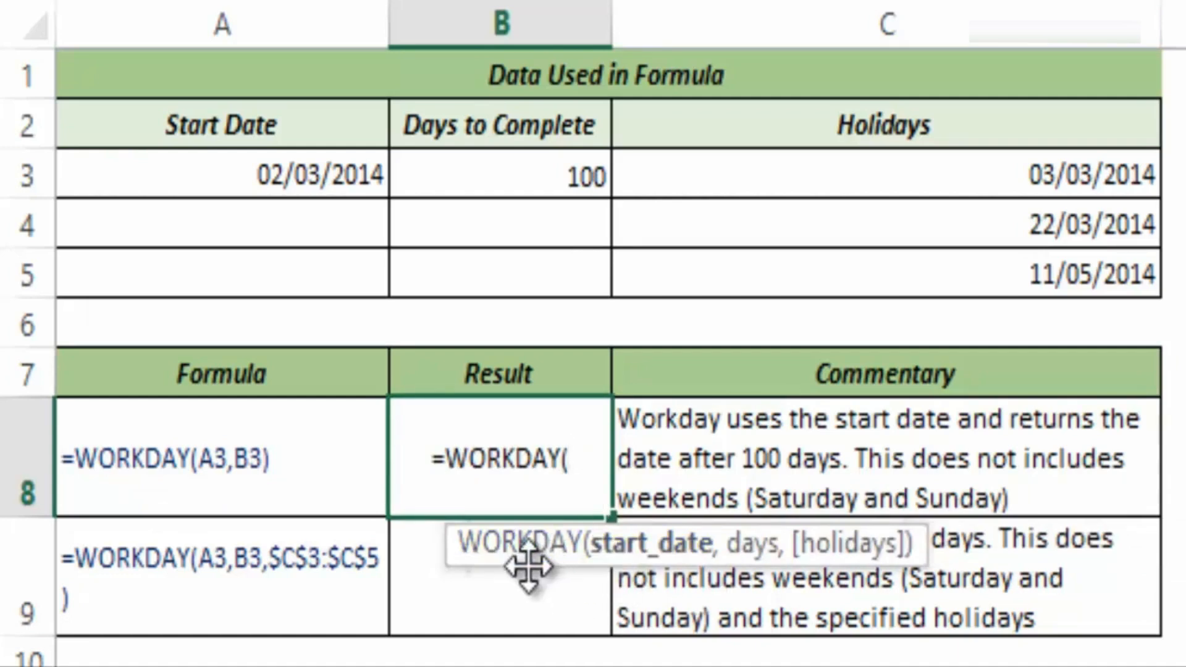
drag(529, 564, 344, 568)
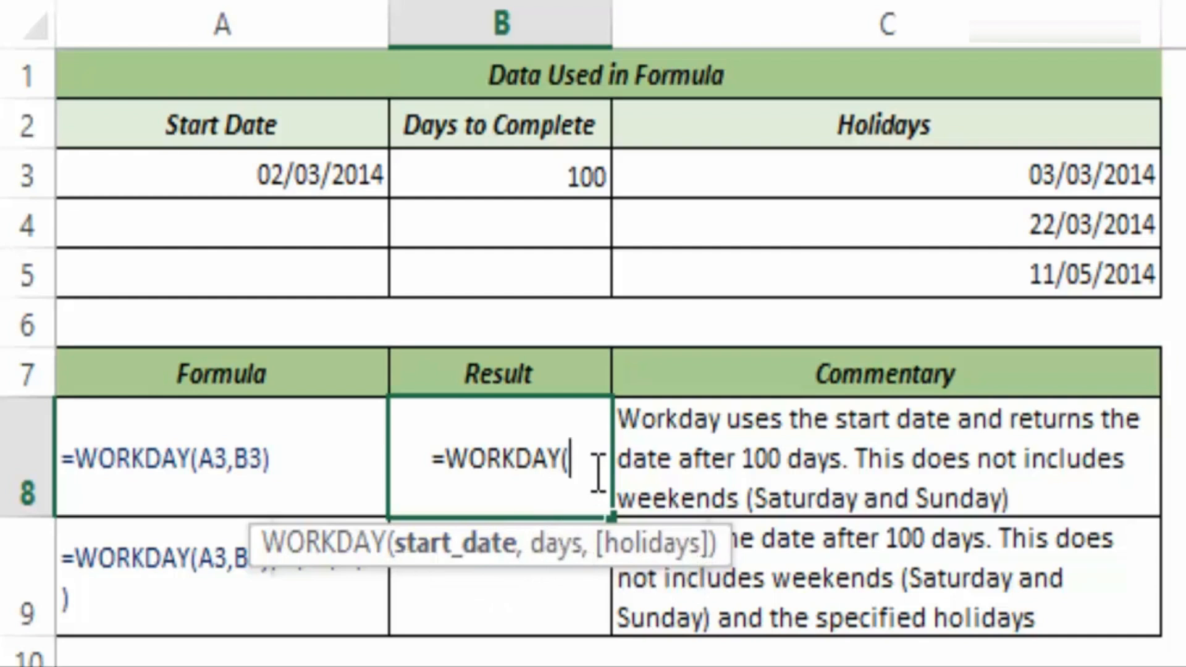
click(311, 179)
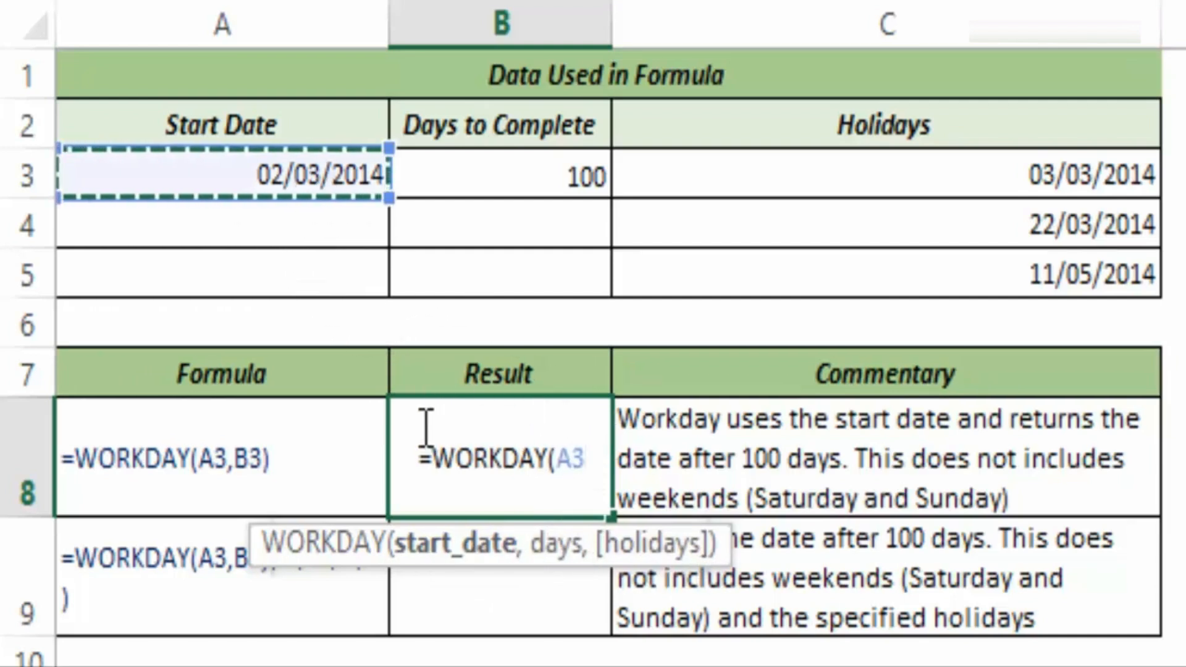
text(,)
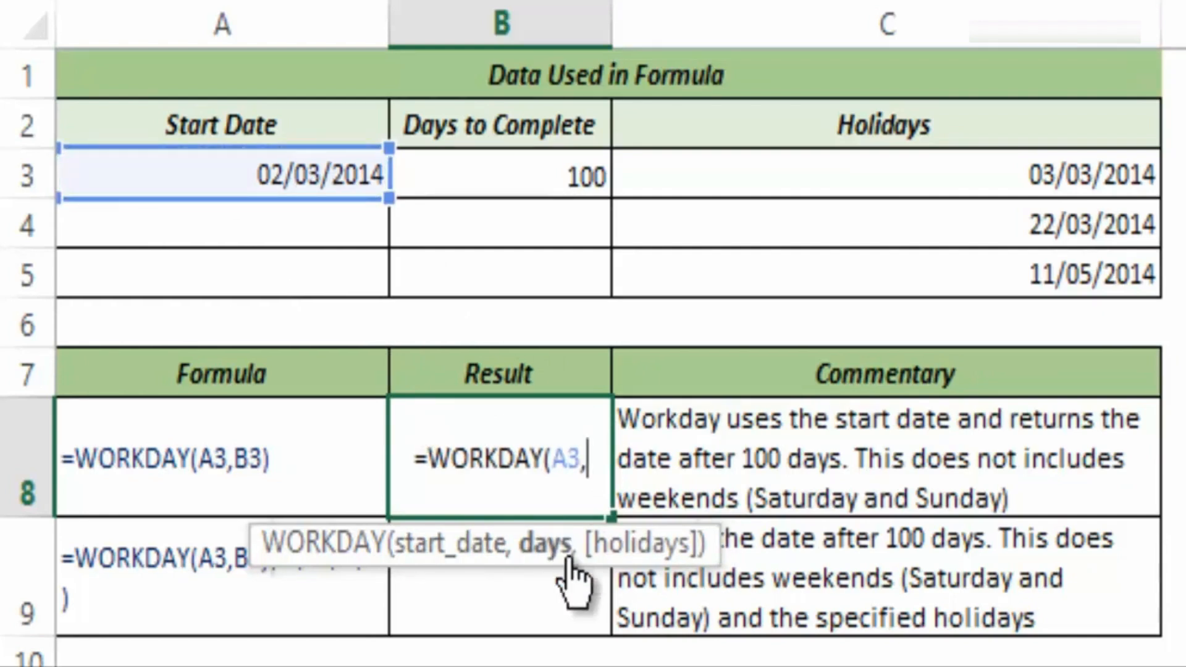
click(561, 183)
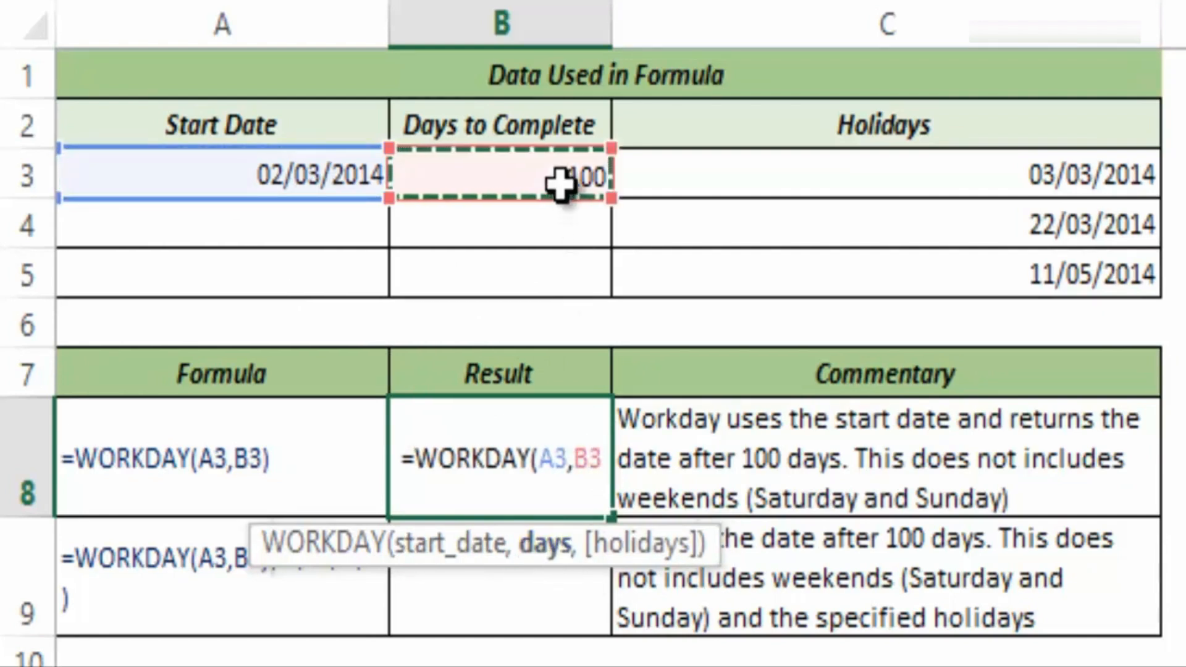
text())
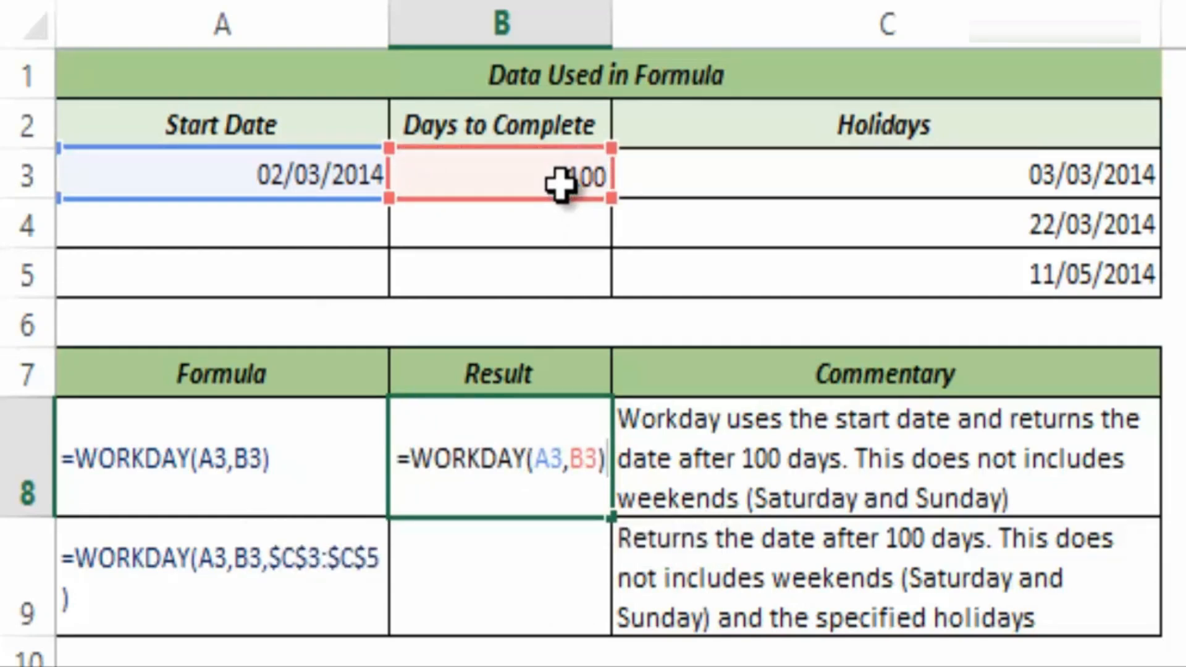
key(ctrl+Return)
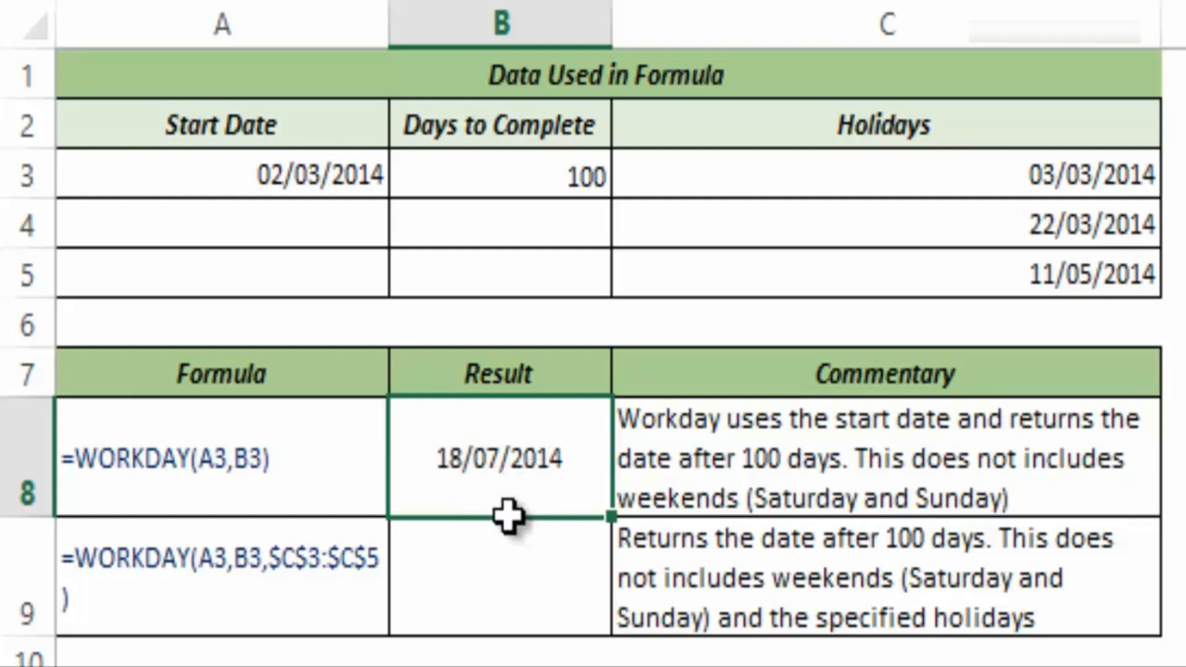
Enter =WORKDAY(A3,B3,C3:C5) in the Result cell B9, using the holiday dates as the holidays argument.
click(499, 562)
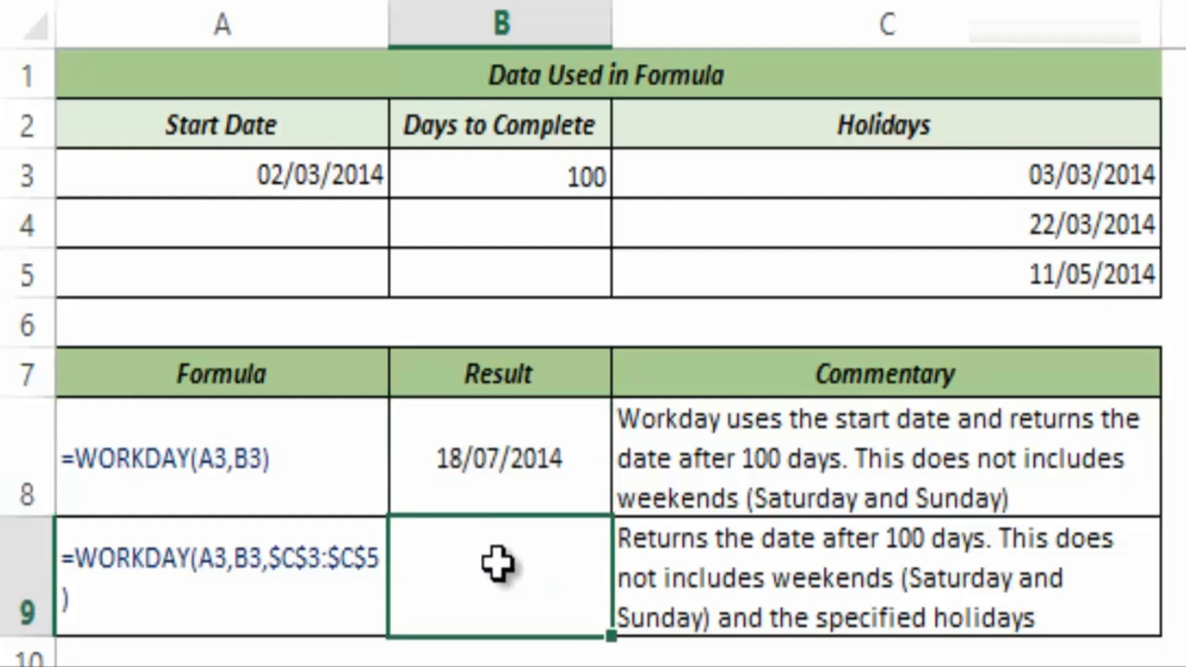
double_click(499, 563)
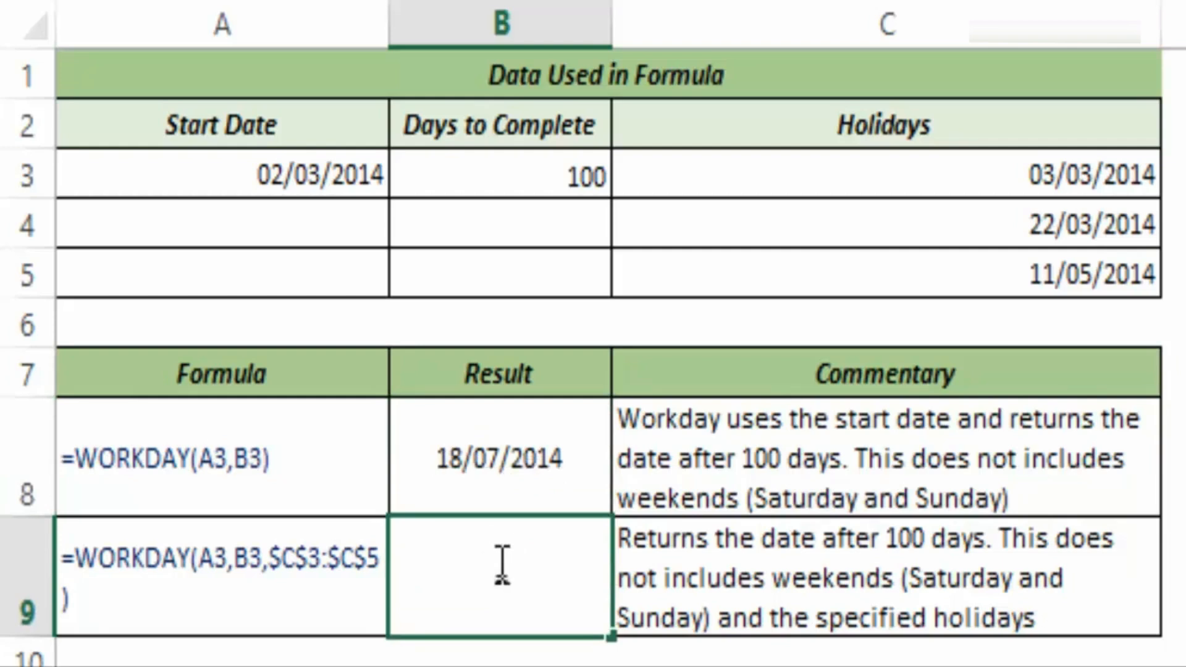
text(=workda)
key(Tab)
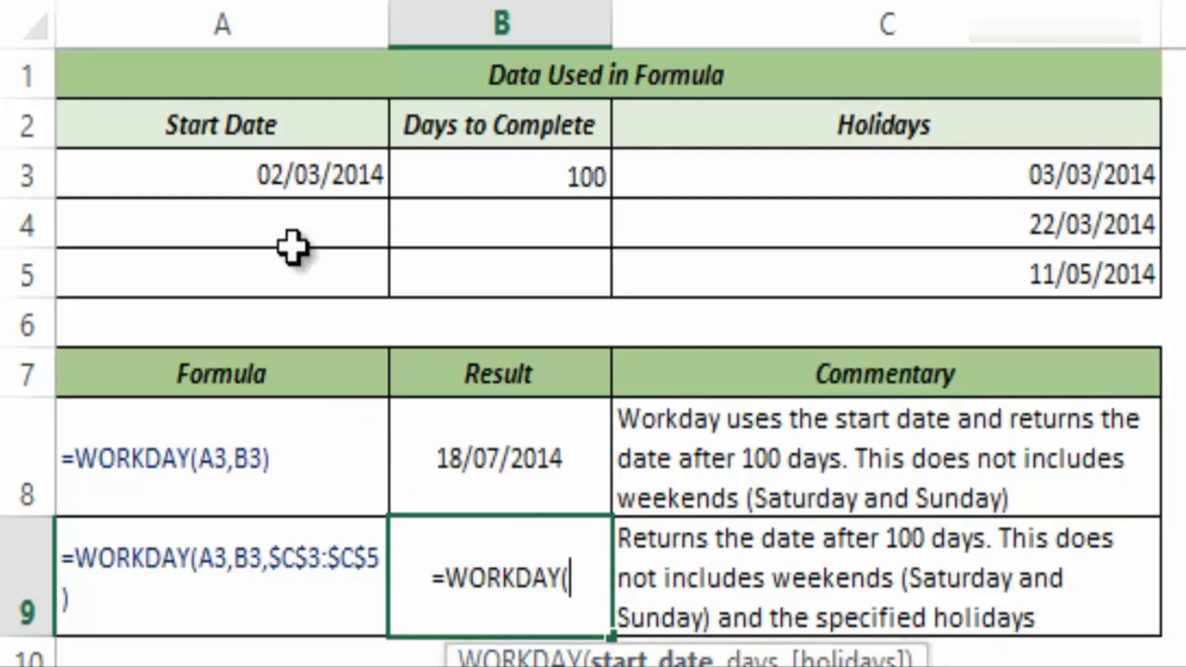
click(303, 180)
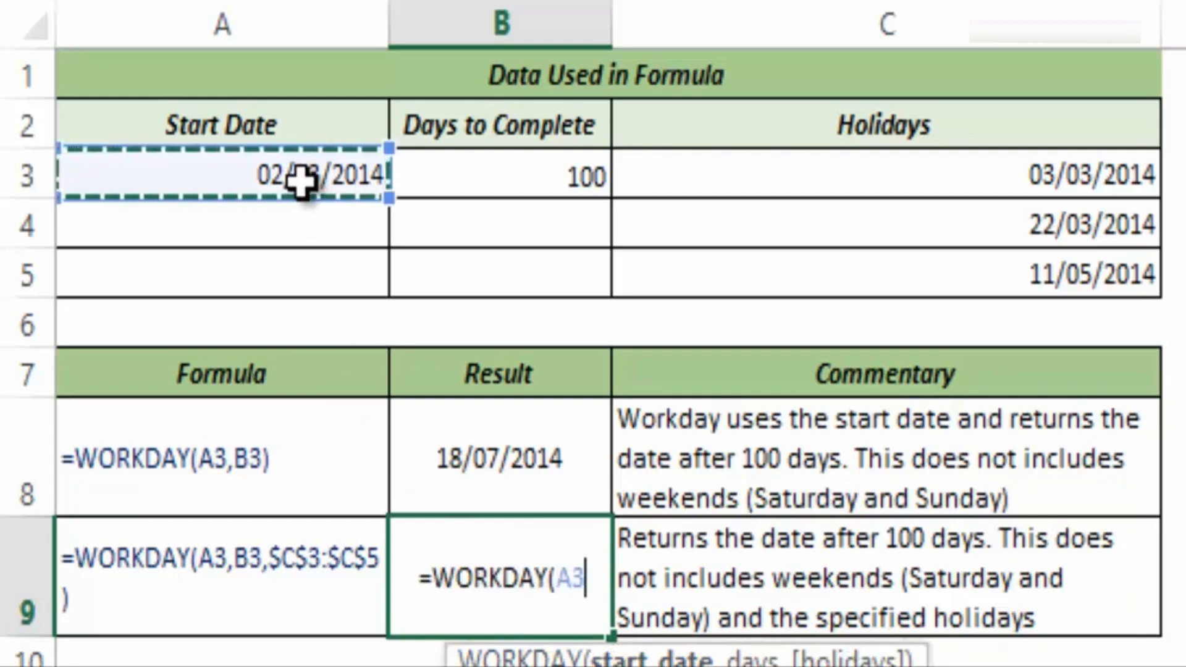
text(,)
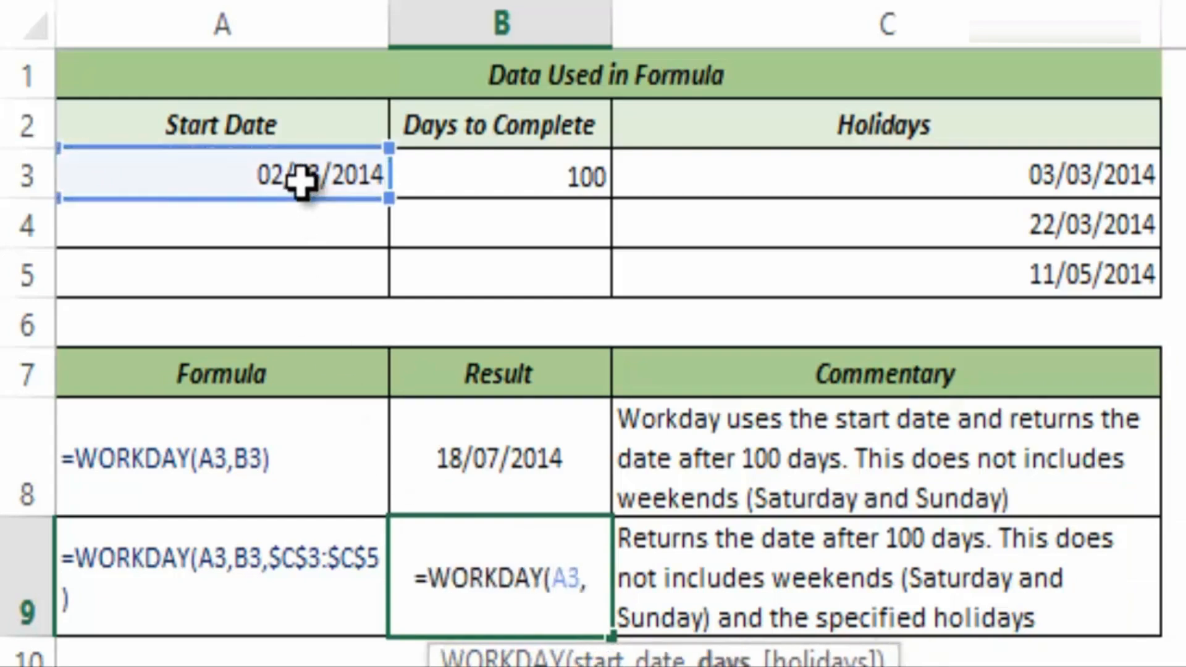
click(489, 169)
text(,)
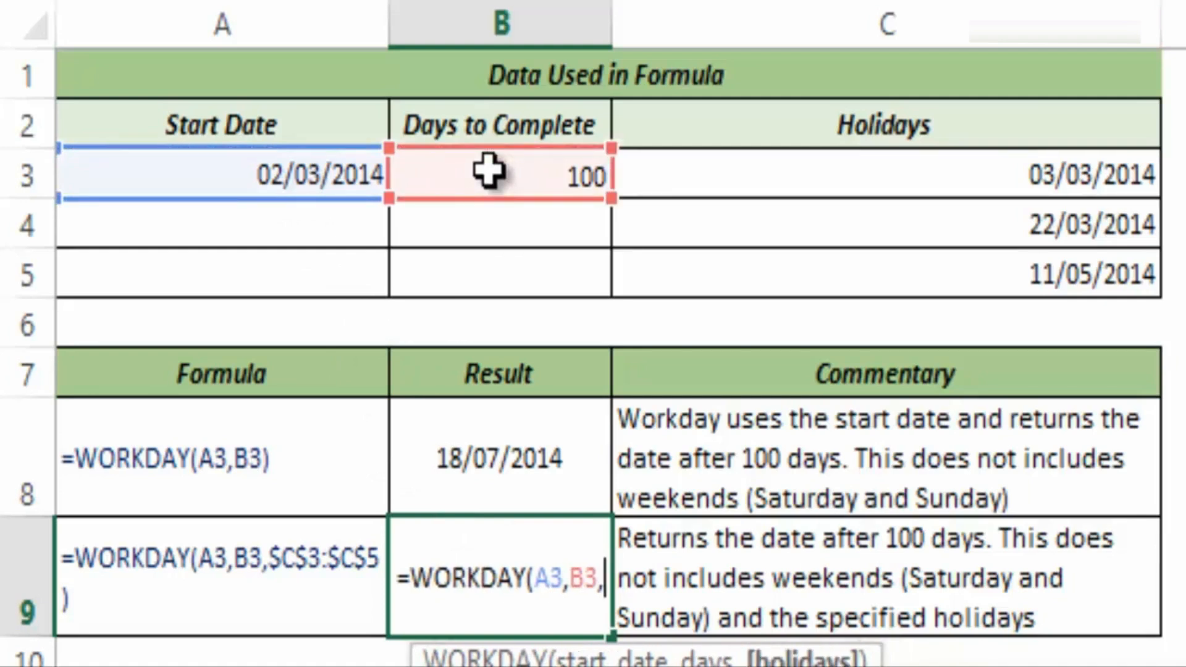
drag(846, 177, 863, 254)
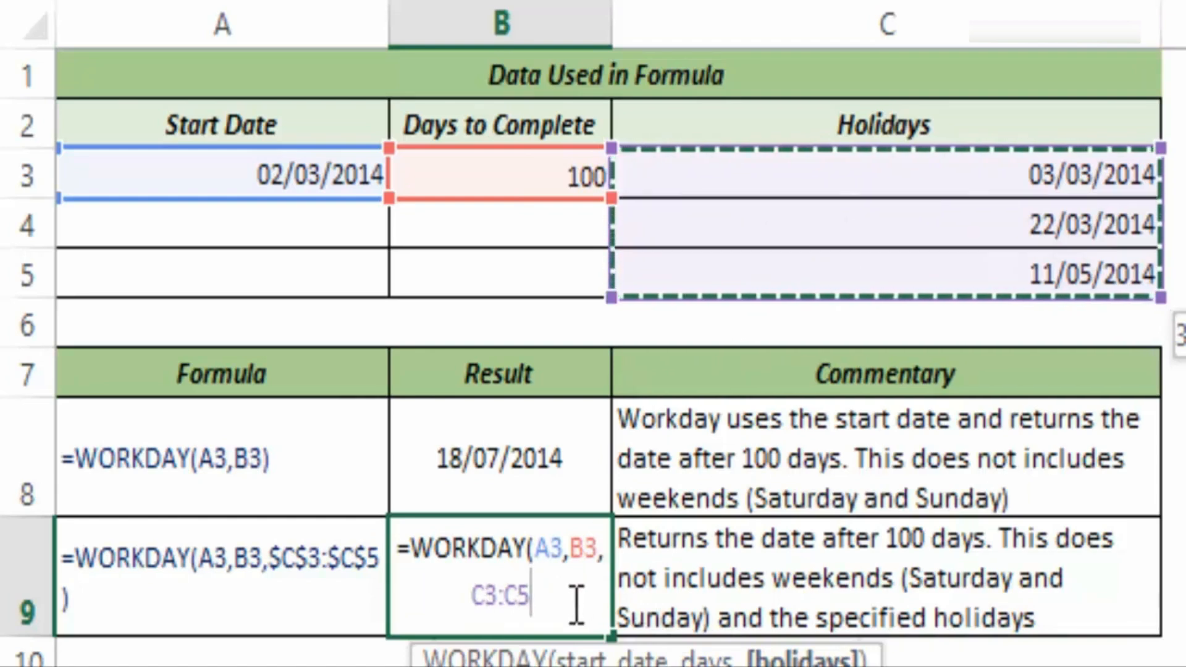
text())
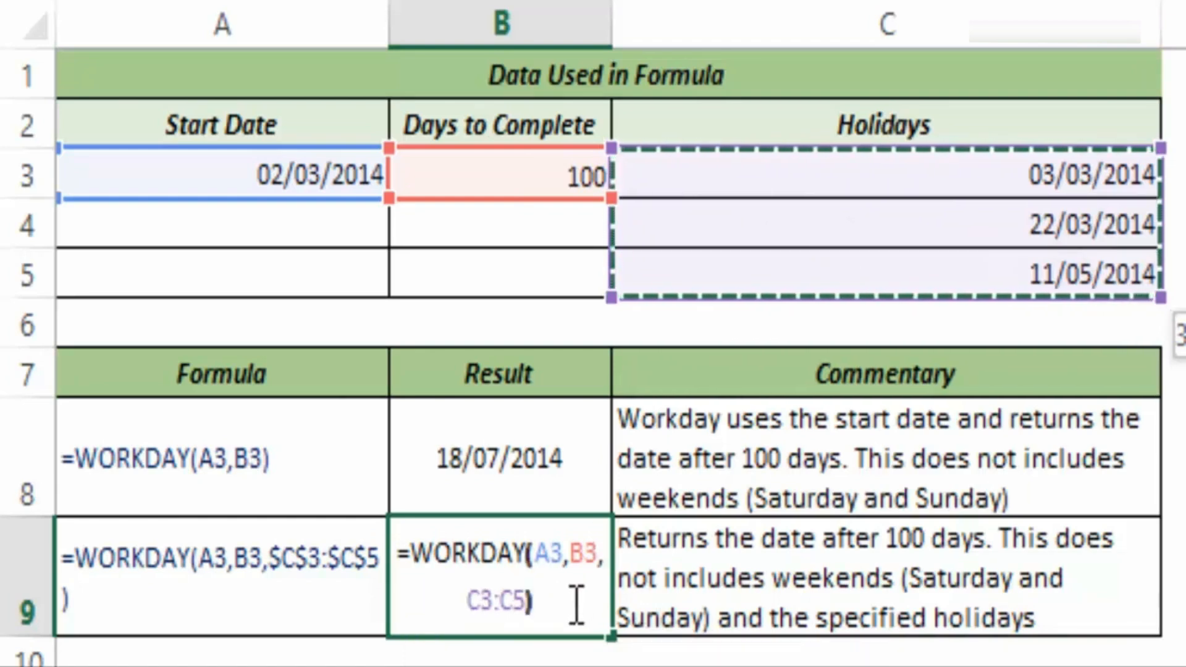
key(ctrl+Return)
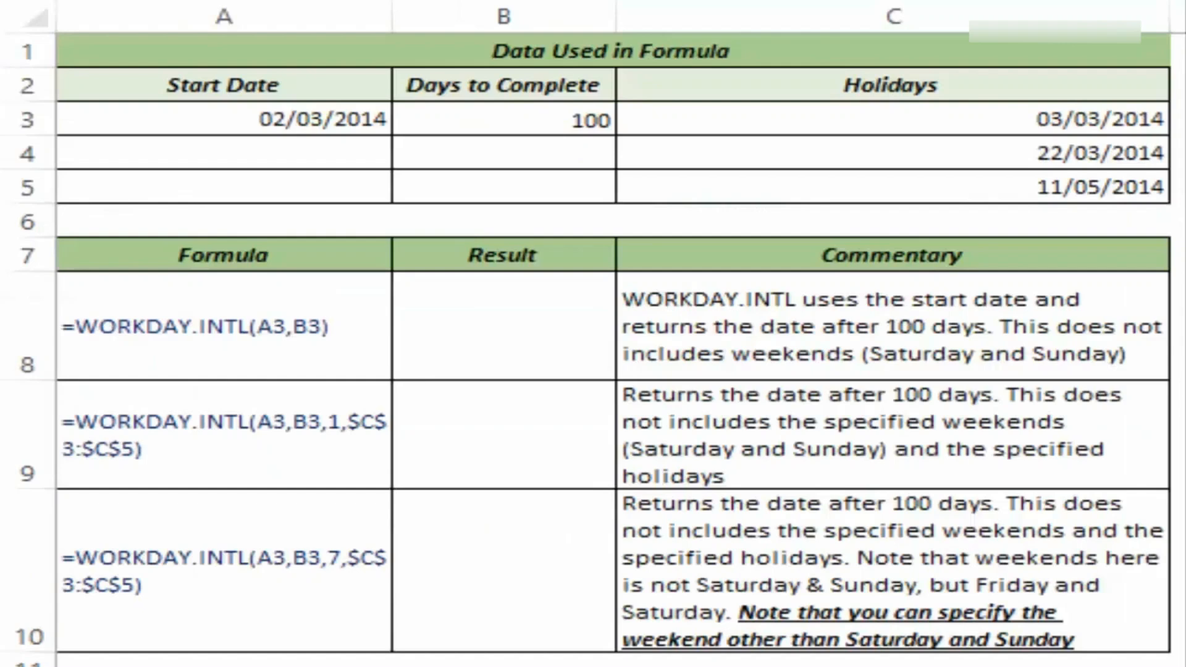
Enter =WORKDAY.INTL(A3,B3) in the Result cell B8 of the WORKDAY.INTL table, referencing the start date and days to complete.
click(503, 325)
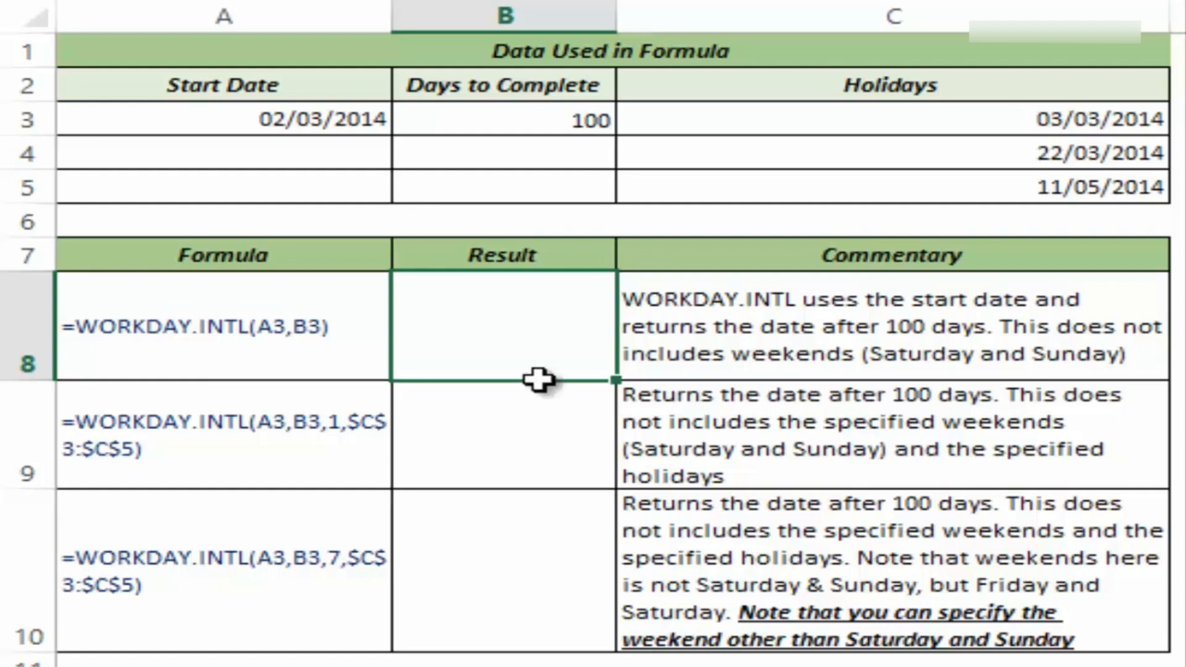
text(=w)
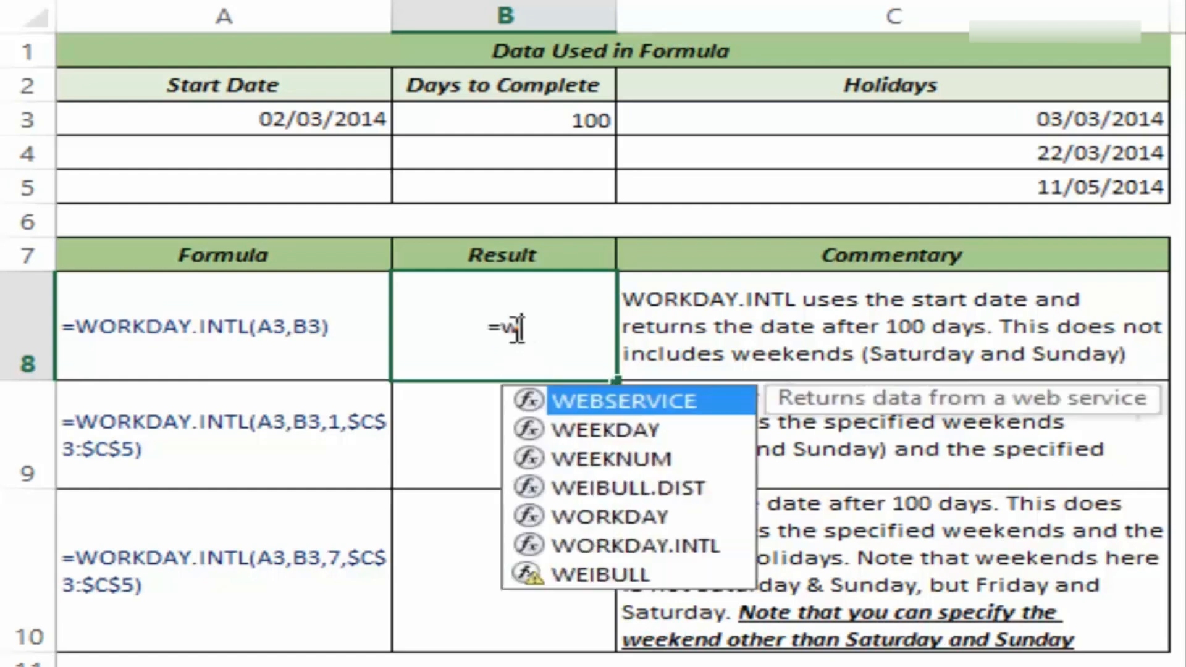
text(orkday.intl)
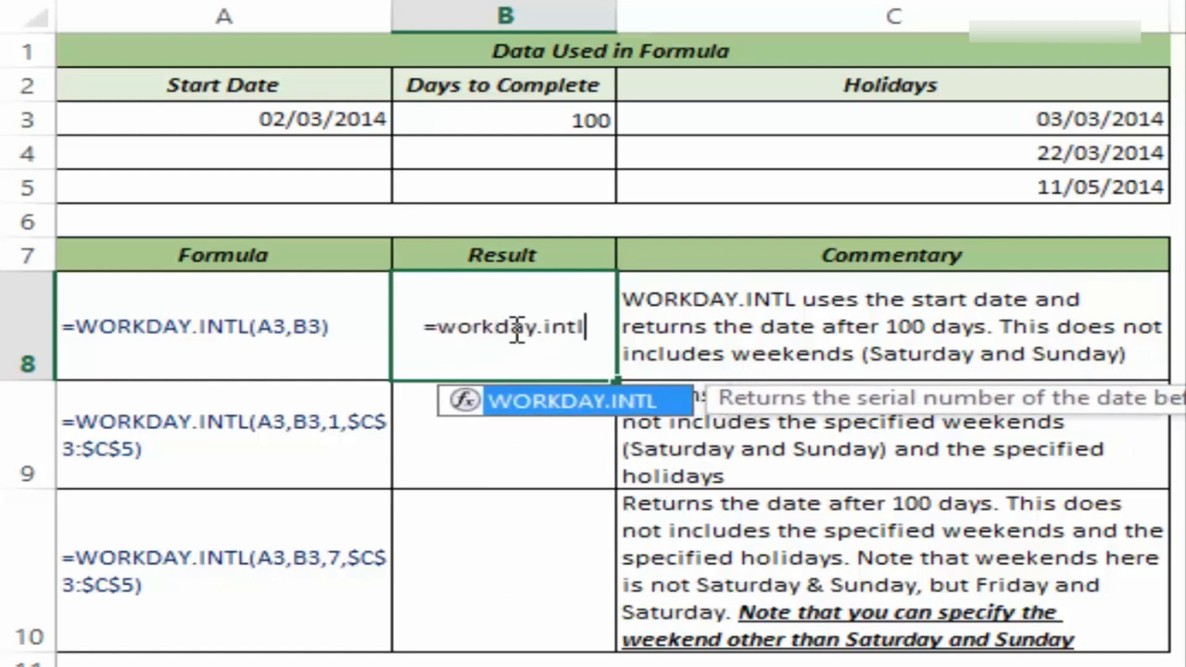
key(Tab)
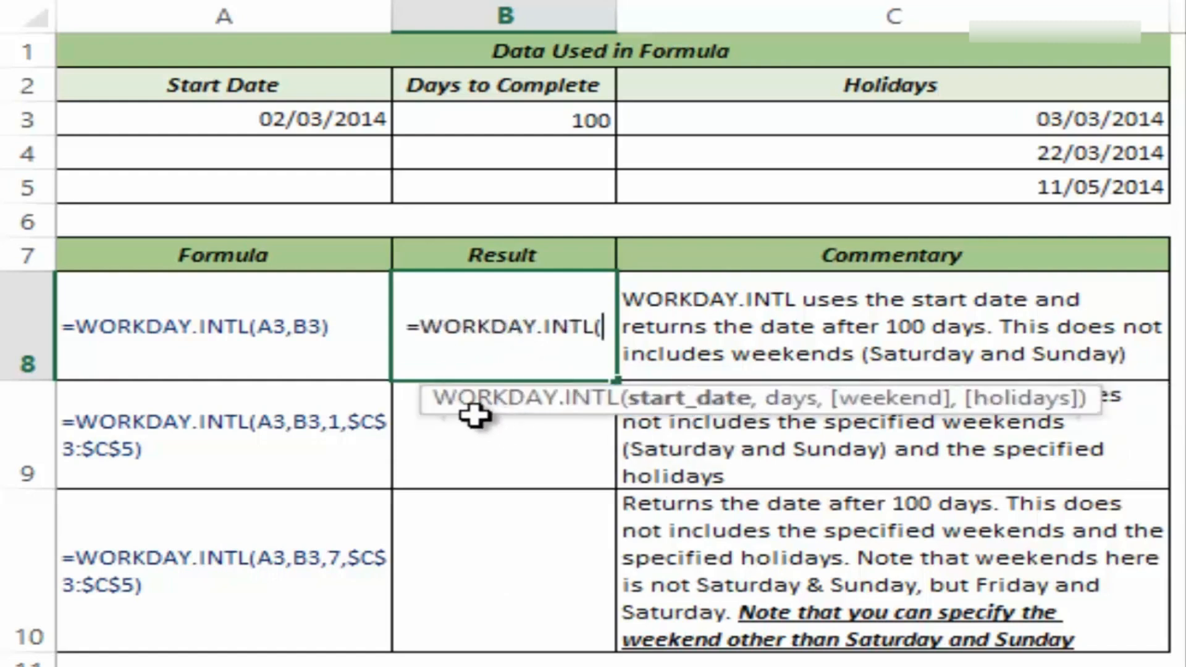
drag(472, 414, 205, 443)
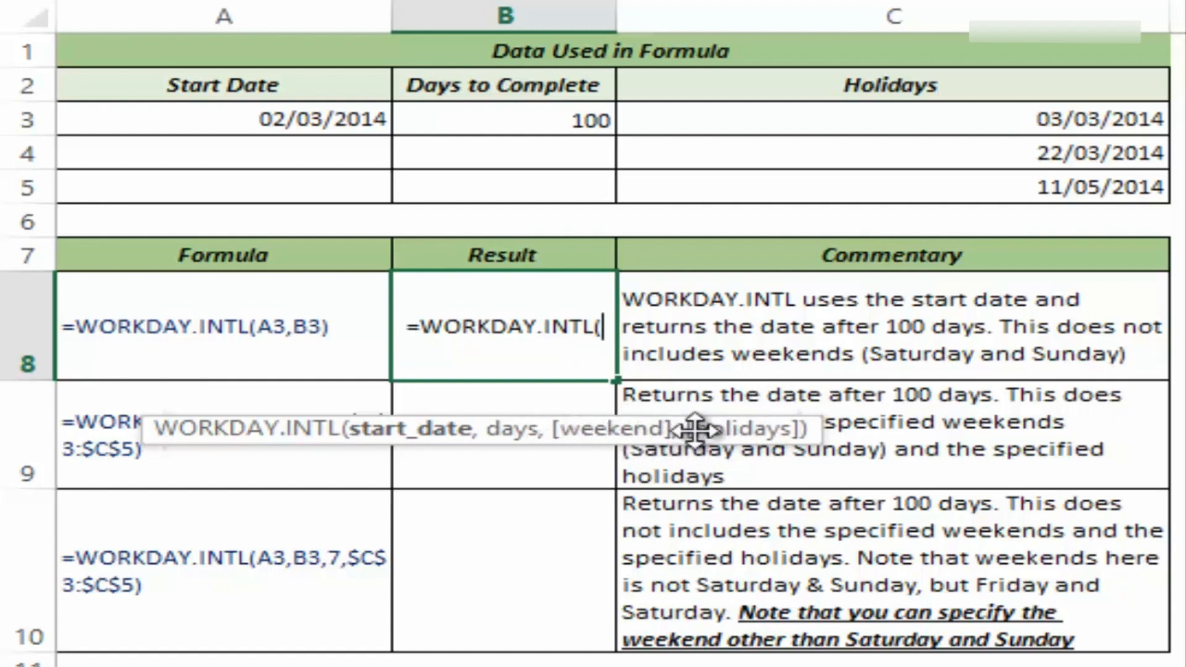
click(318, 121)
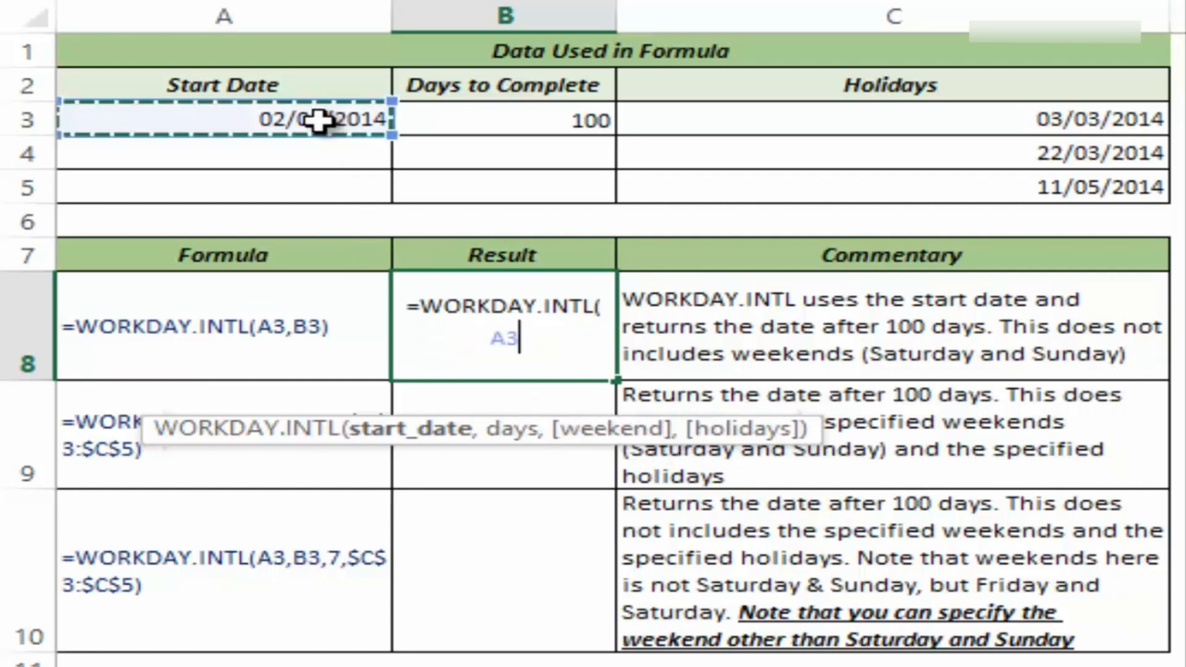
text(,)
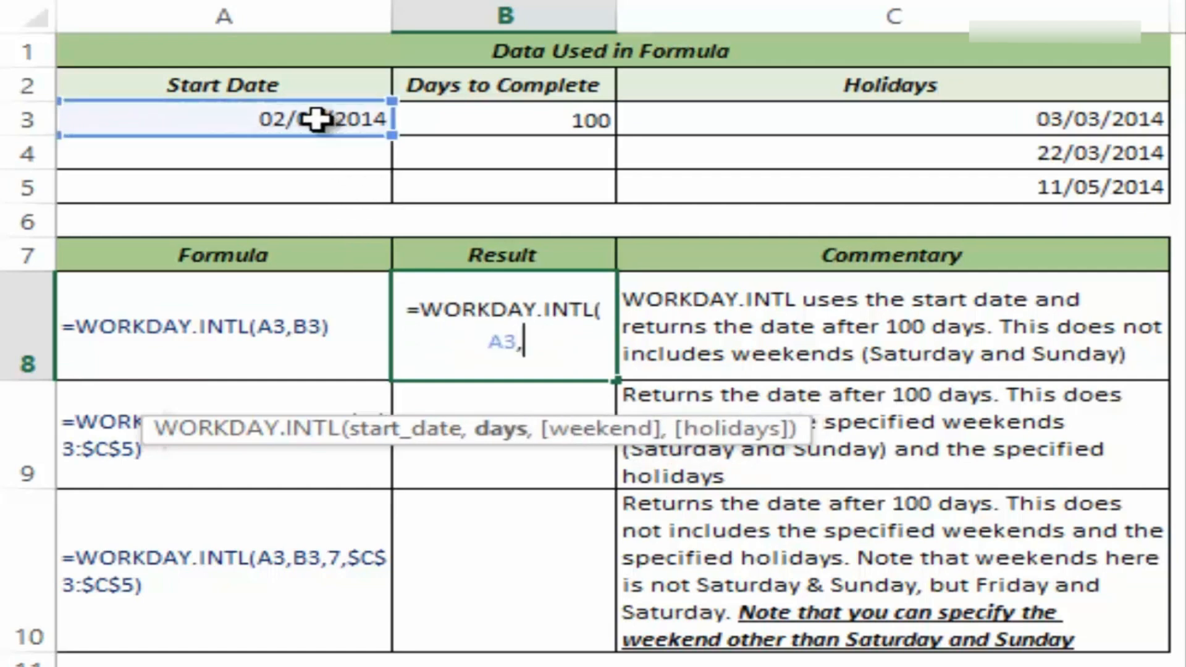
click(441, 118)
text())
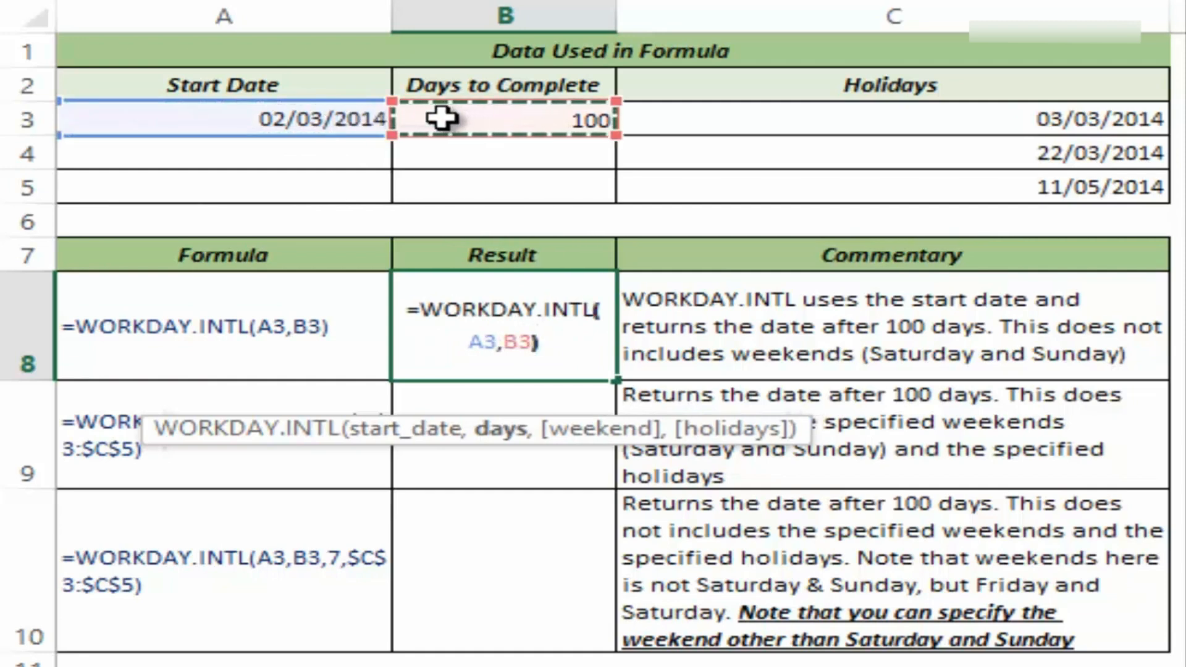
key(ctrl+Return)
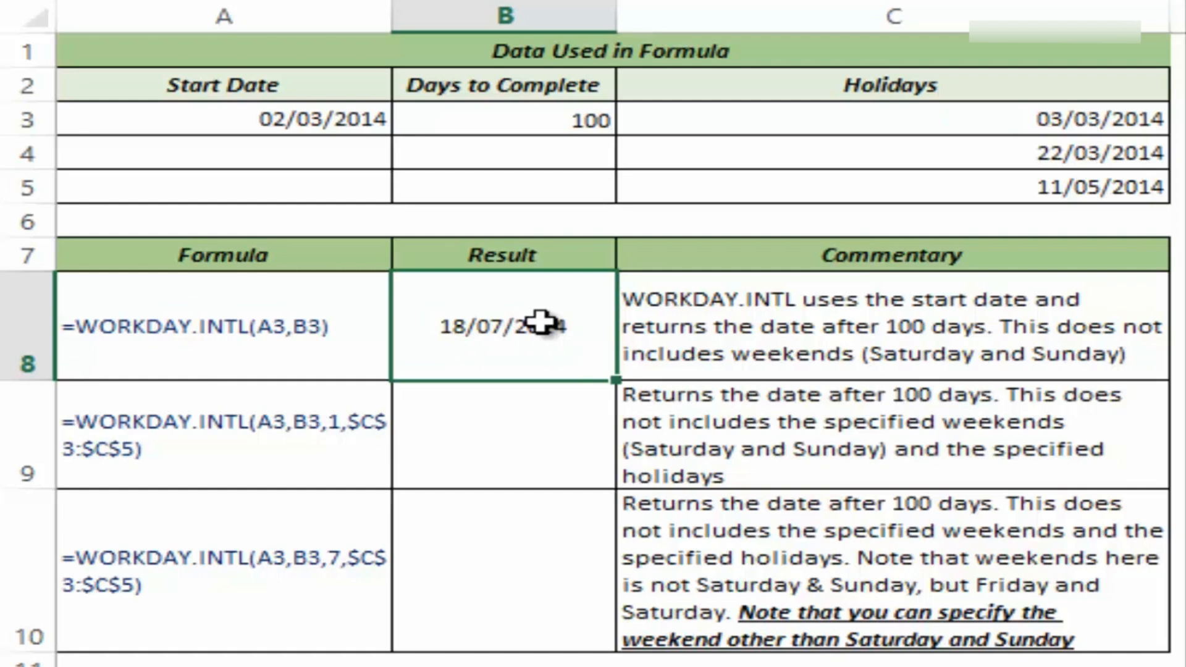
Start a WORKDAY.INTL formula in the Result cell B9 with A3 as start date and B3 as days.
click(460, 435)
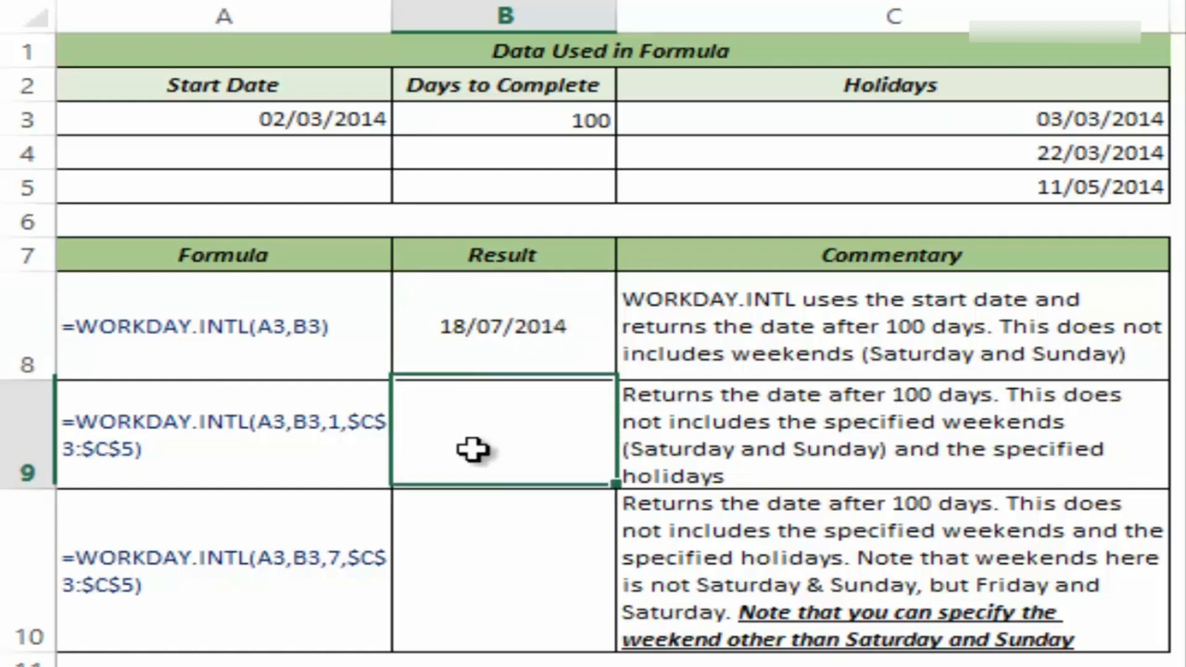
text(=wo)
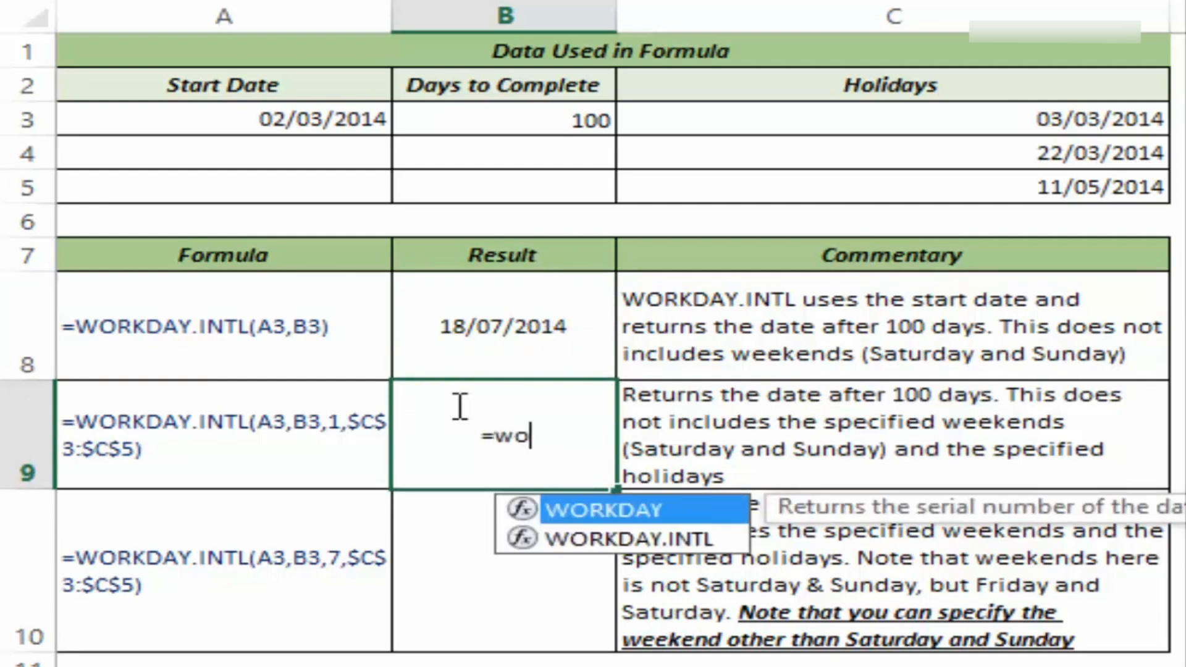
text(rkday)
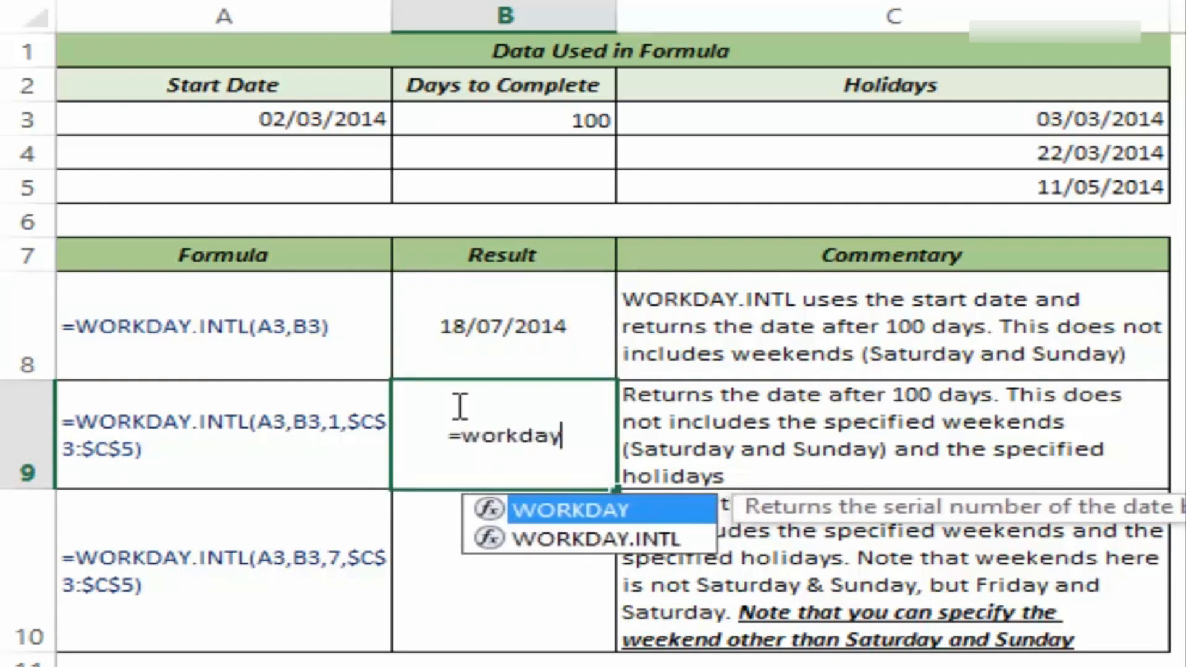
text(.int)
key(Tab)
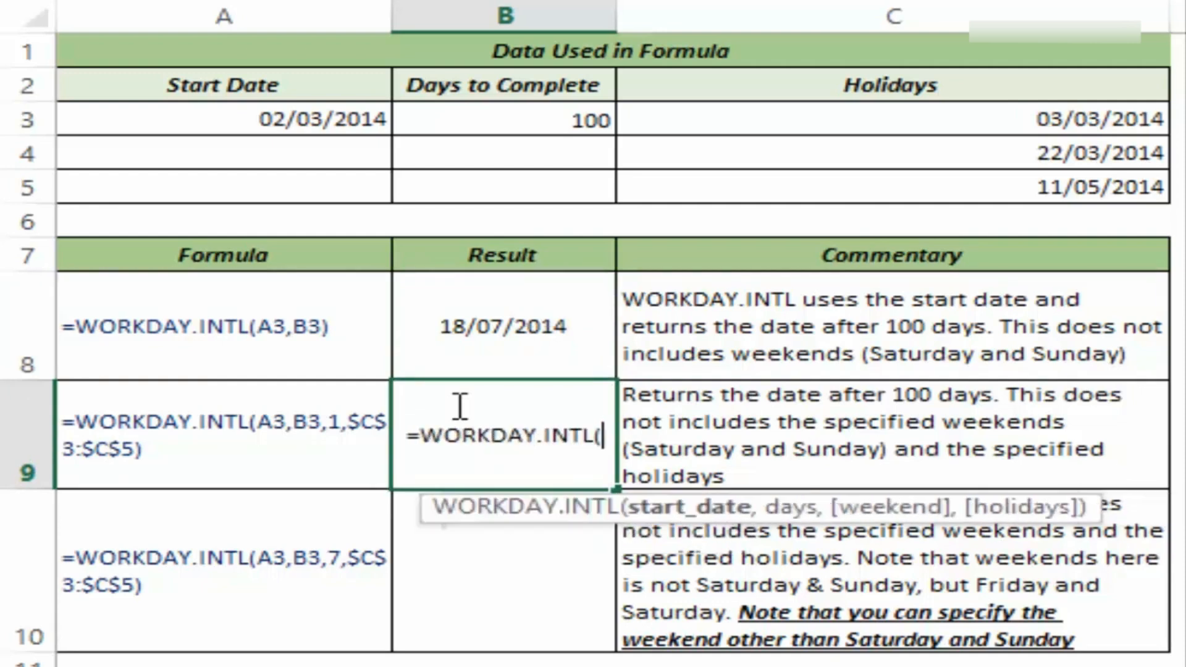
click(299, 121)
text(,)
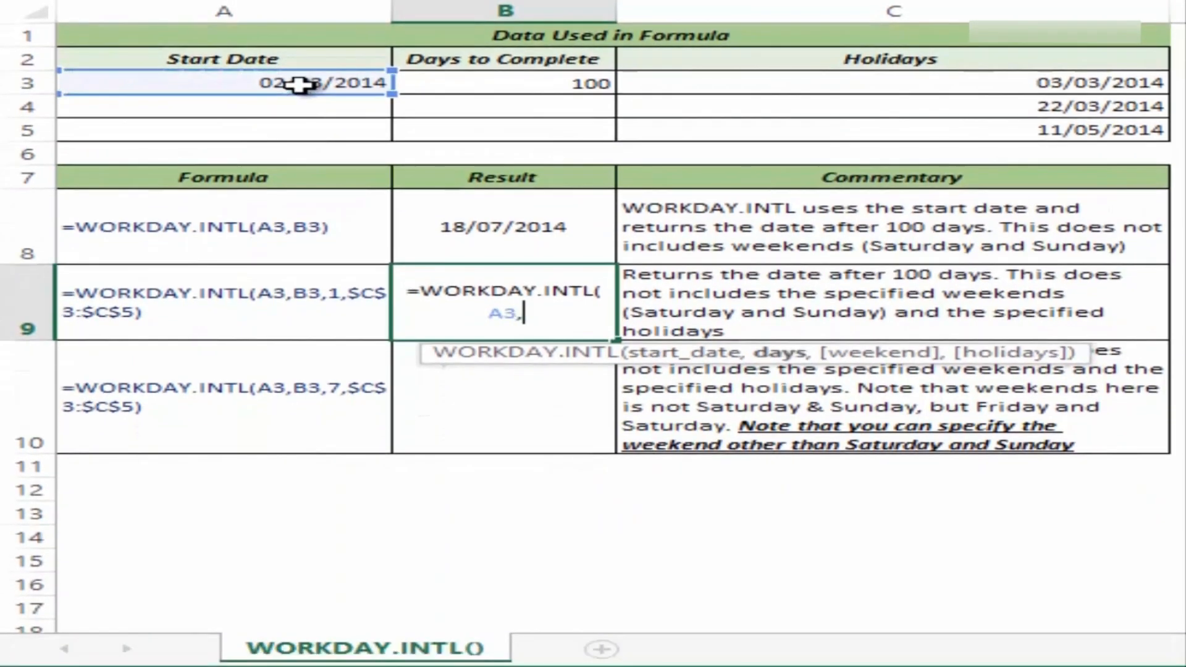
click(441, 99)
text(,)
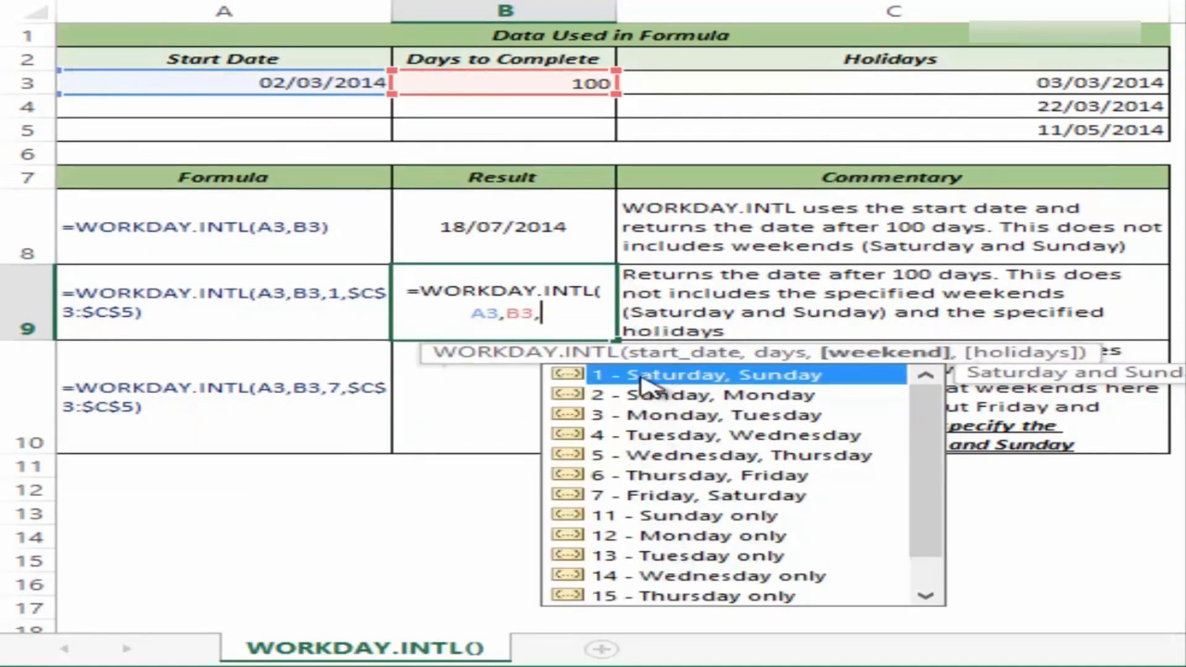
Complete the B9 formula with weekend option 1 - Saturday, Sunday and the holiday range C3:C5.
text(1)
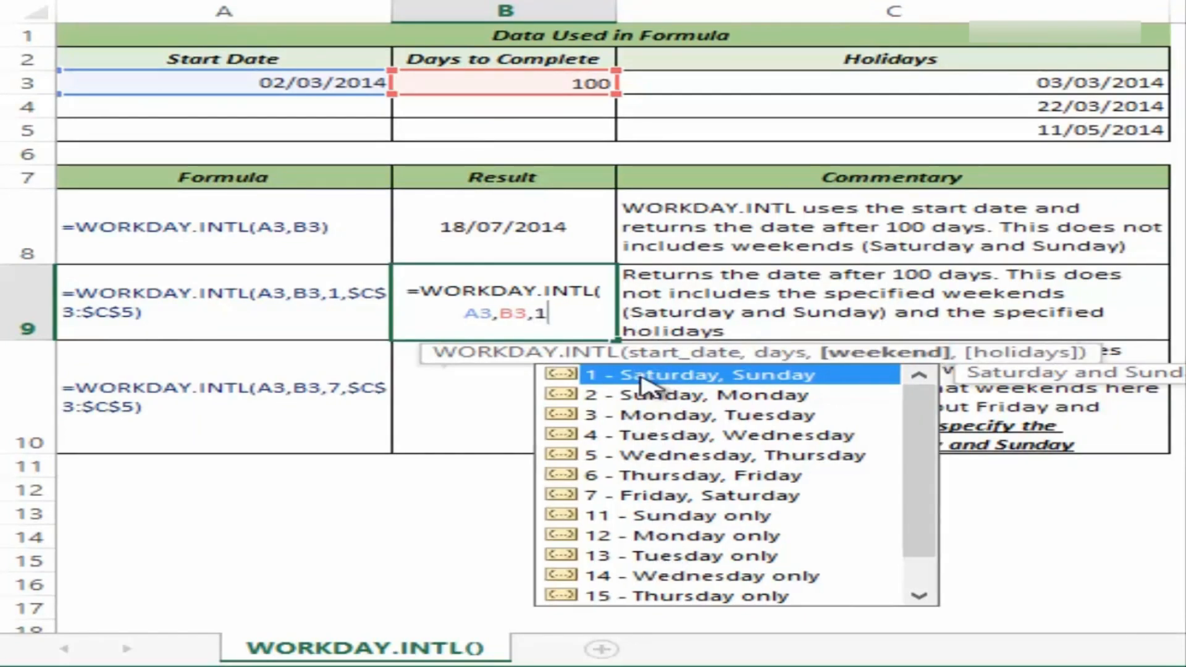
text(,)
drag(820, 81, 904, 123)
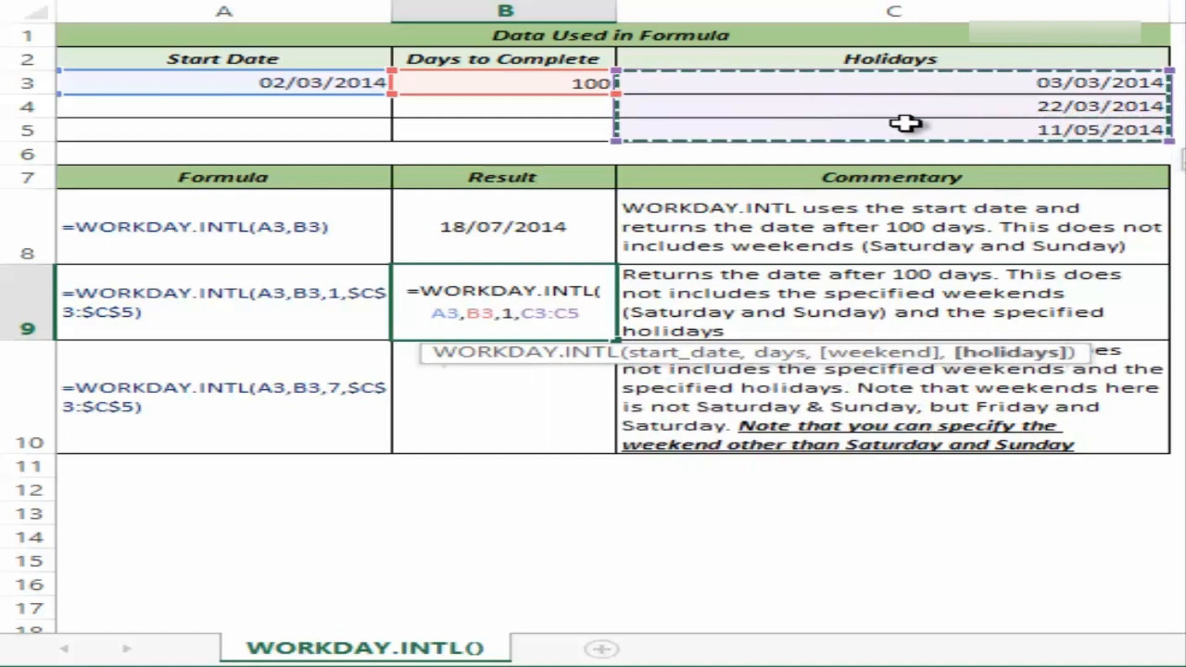
text())
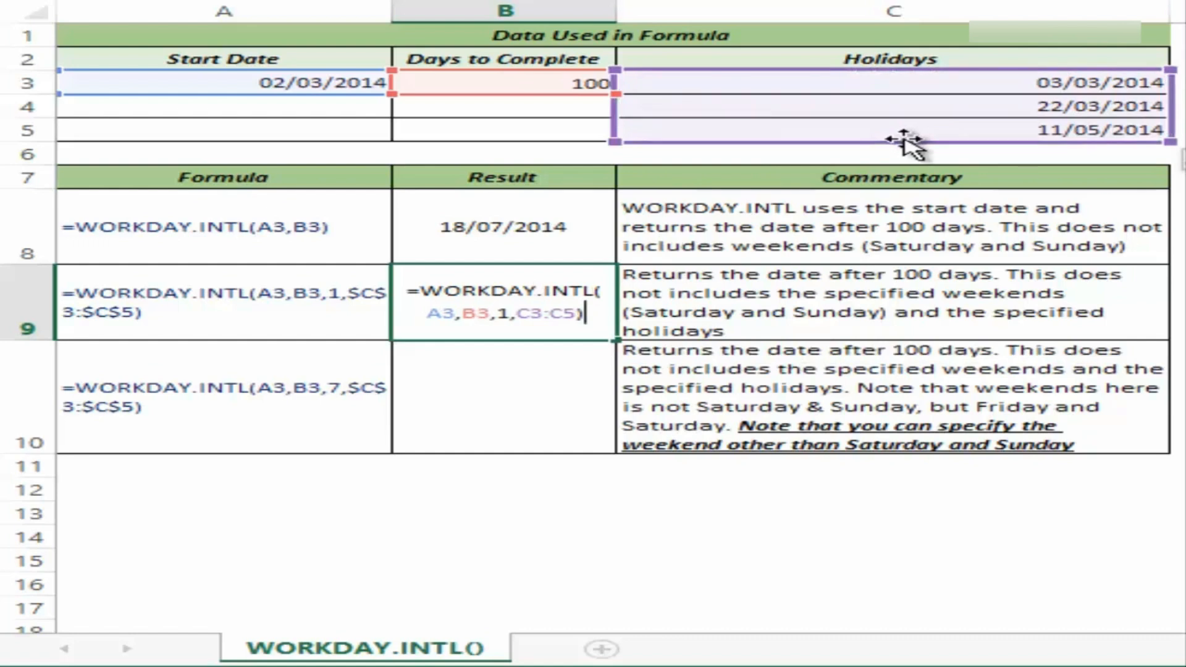
key(ctrl+Return)
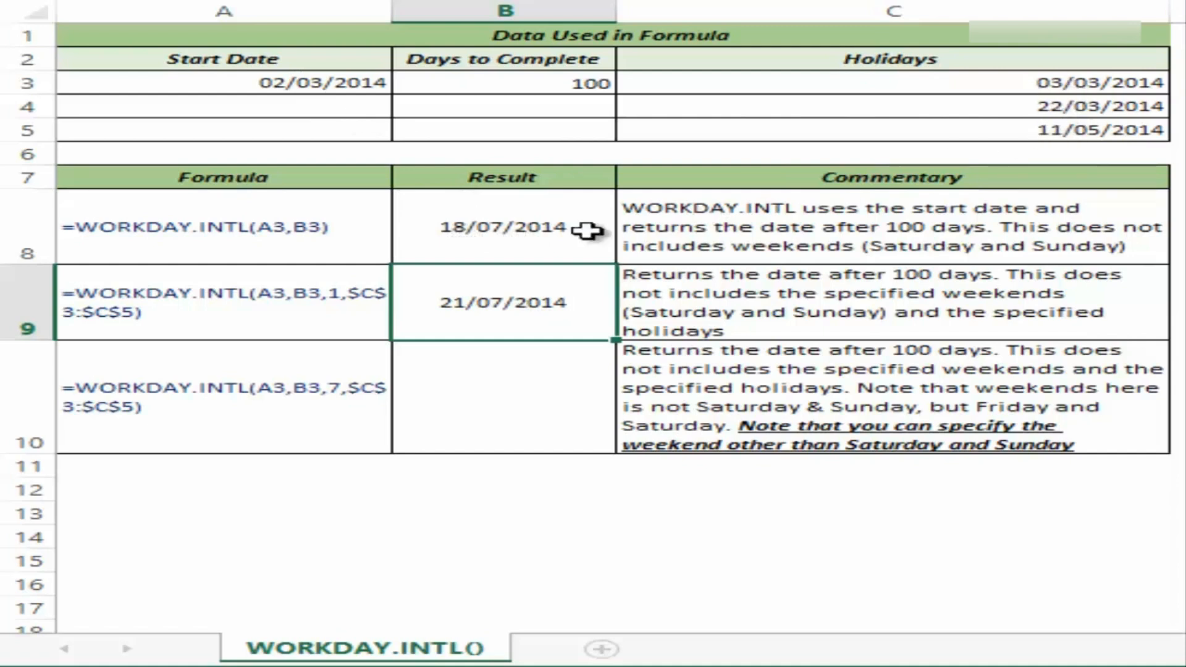
Start a WORKDAY.INTL formula in the Result cell B10 with A3 as start date and B3 as days.
click(466, 389)
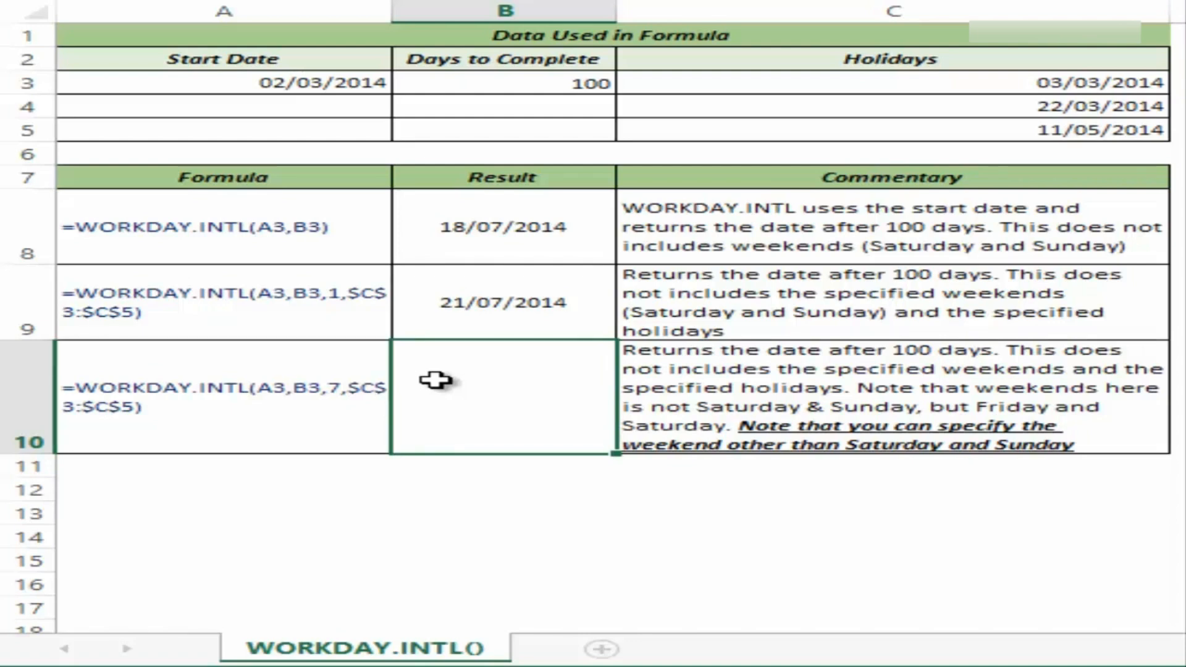
double_click(436, 379)
text(=)
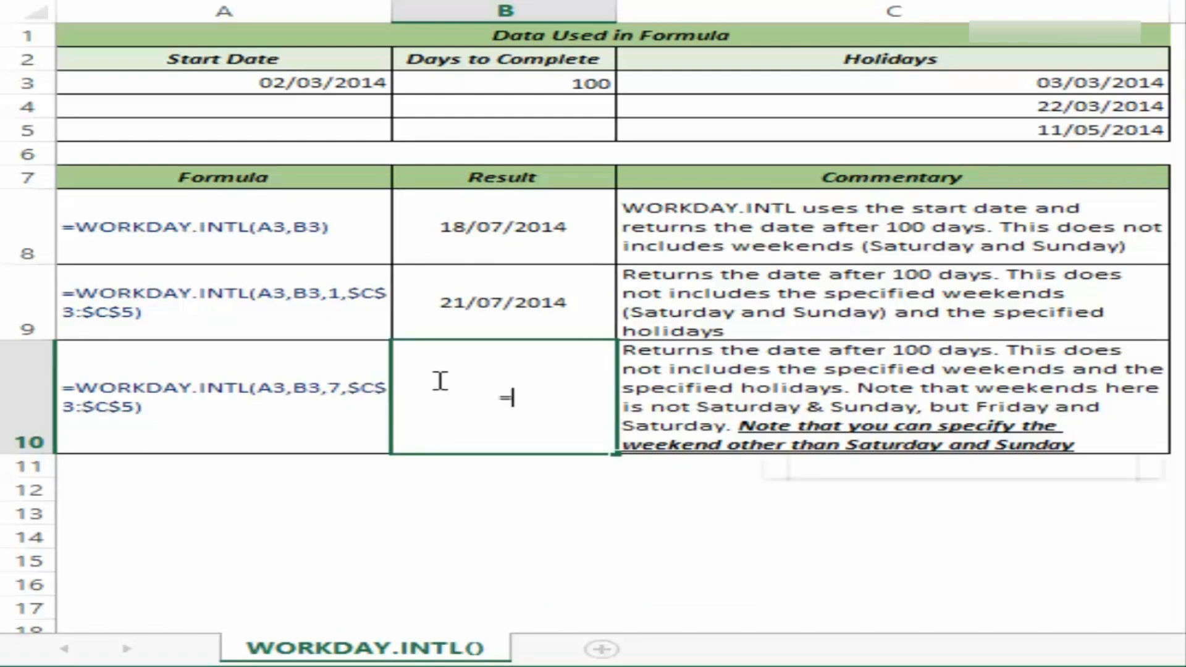
text(workday)
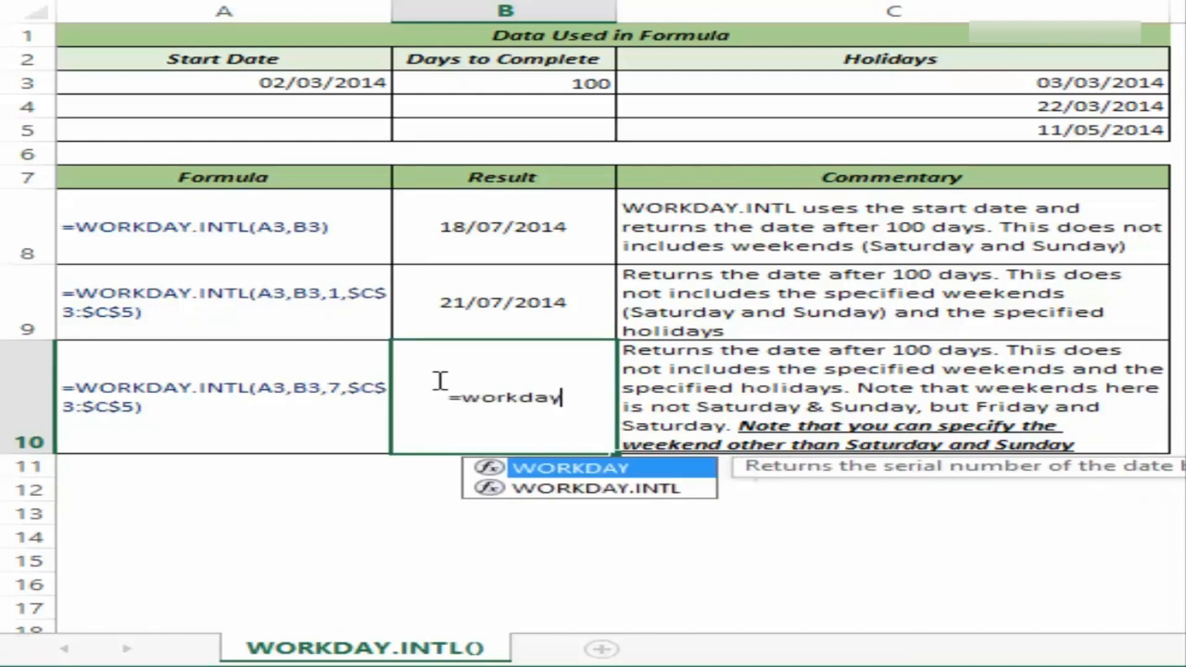
key(Down)
key(Tab)
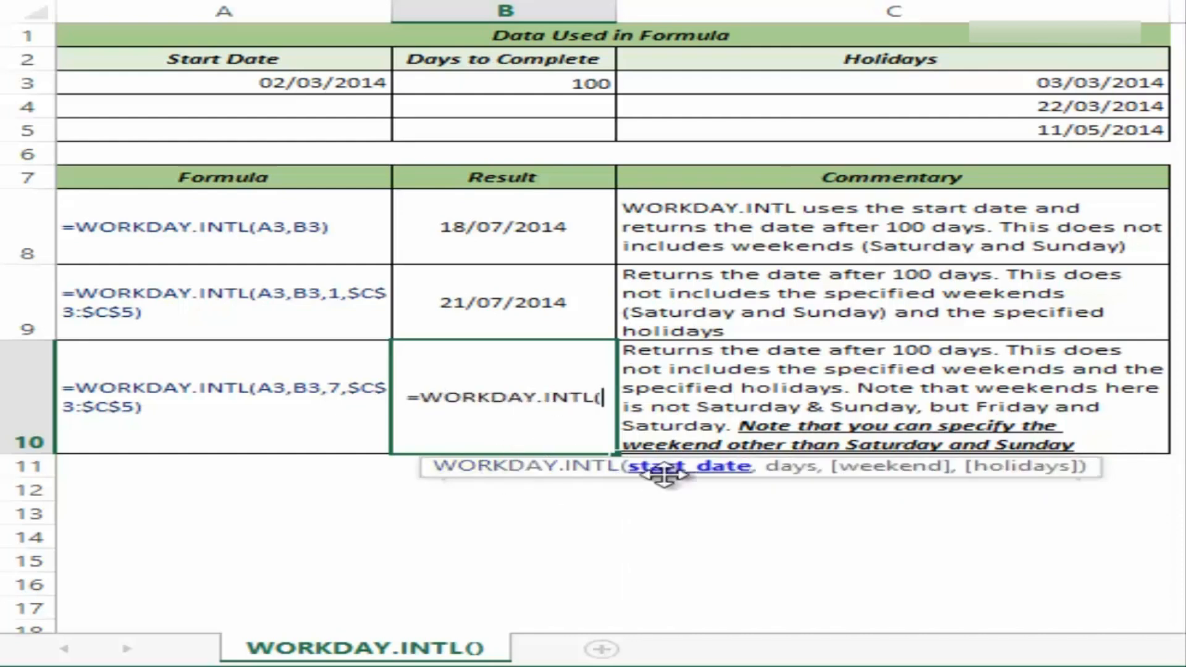
click(321, 87)
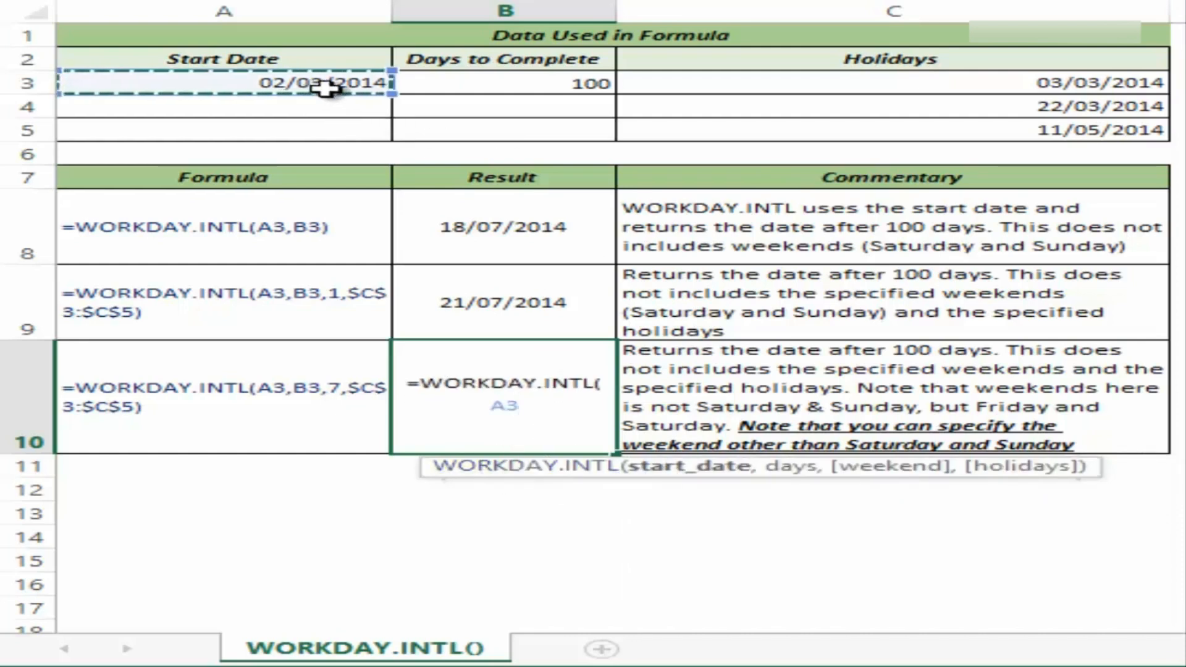
text(,)
click(468, 87)
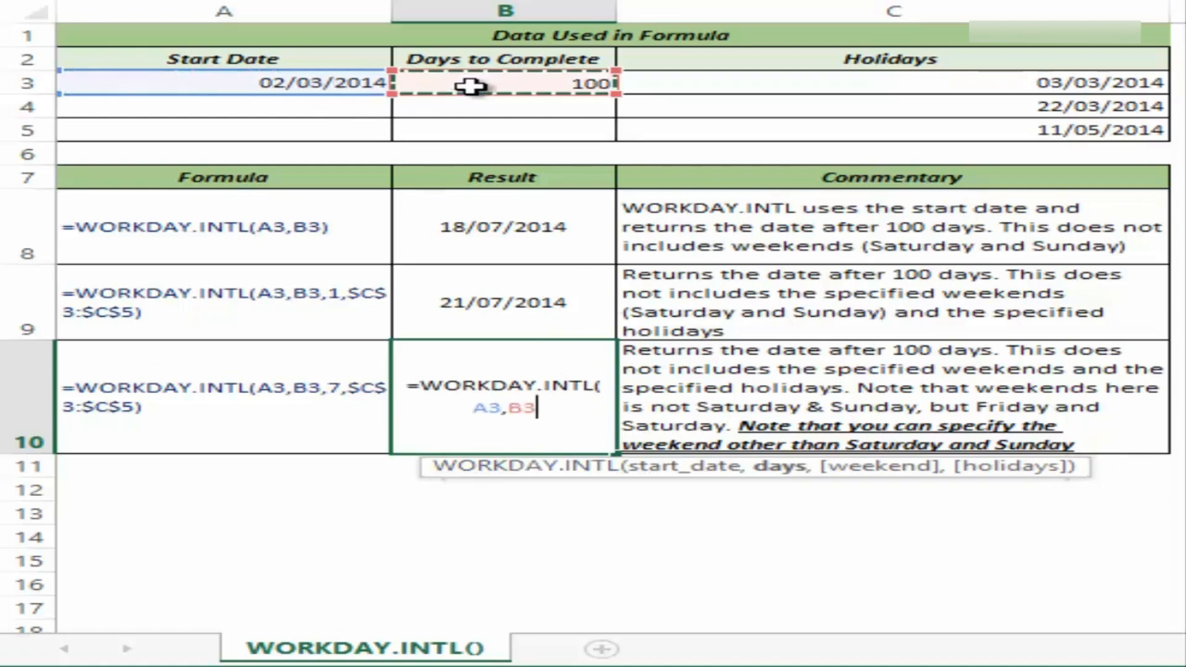
Complete the B10 formula with weekend option 7 (Friday, Saturday) and the holiday range C3:C5.
text(,)
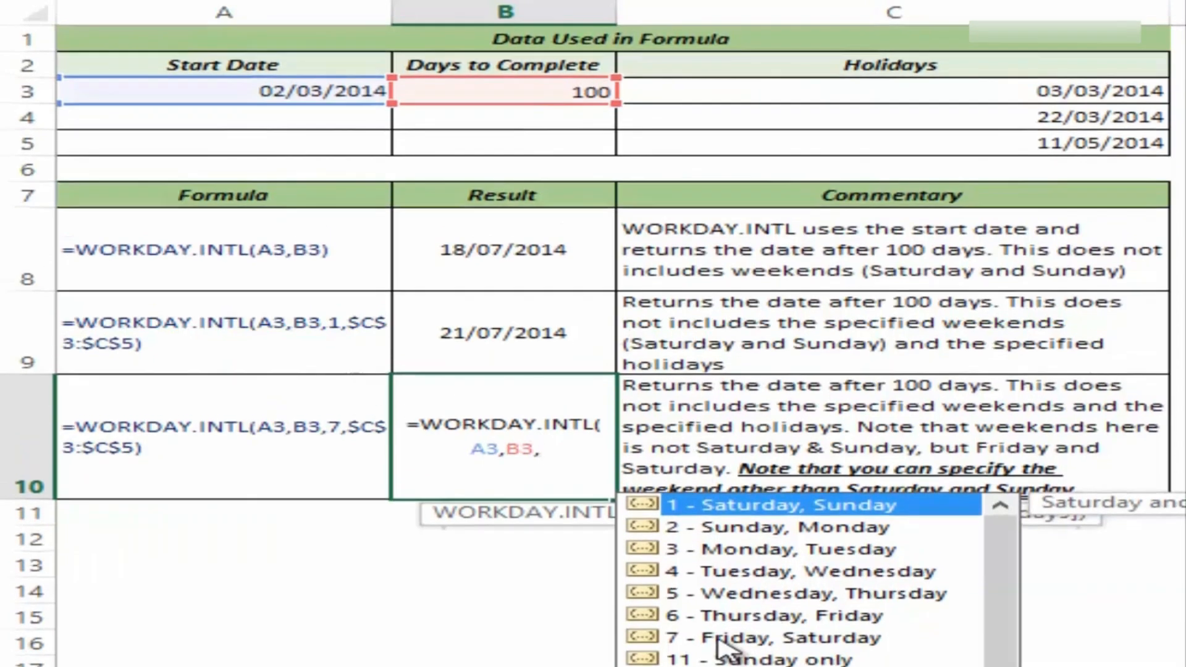
text(7,)
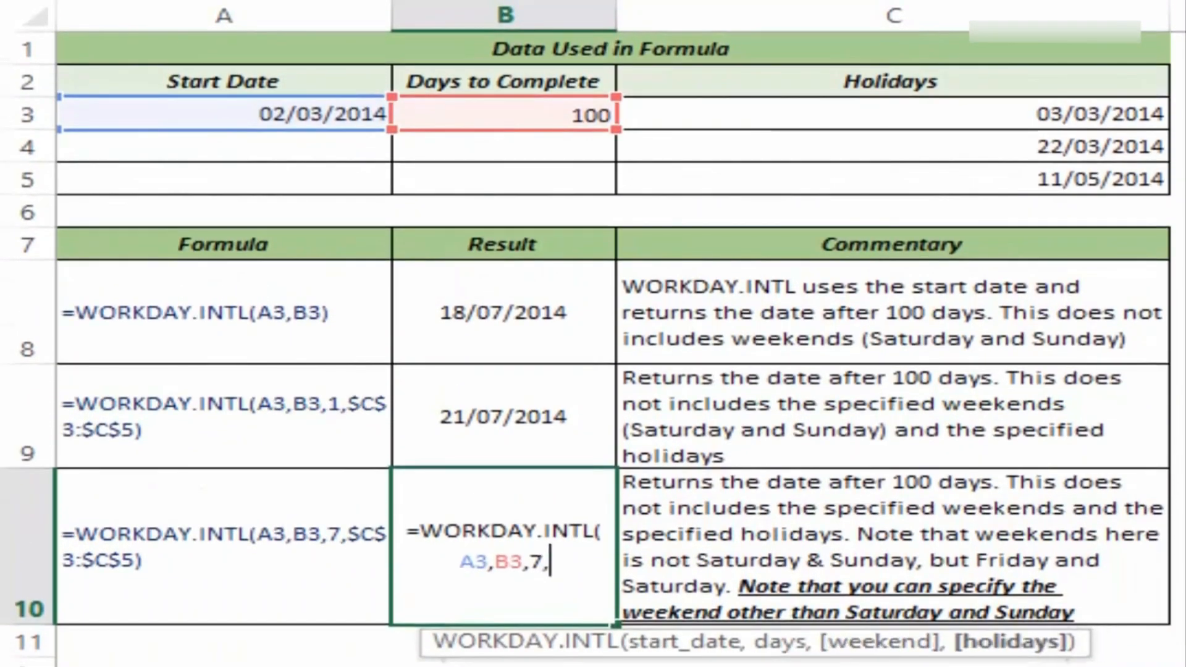
drag(905, 114, 908, 170)
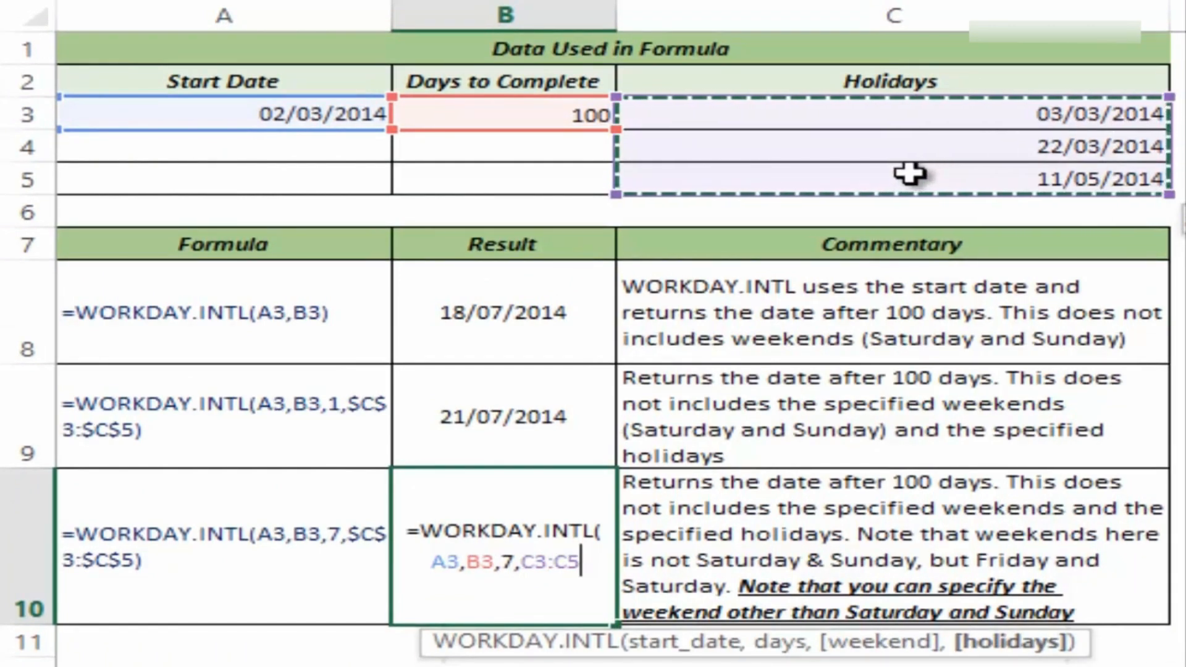
key(ctrl+Return)
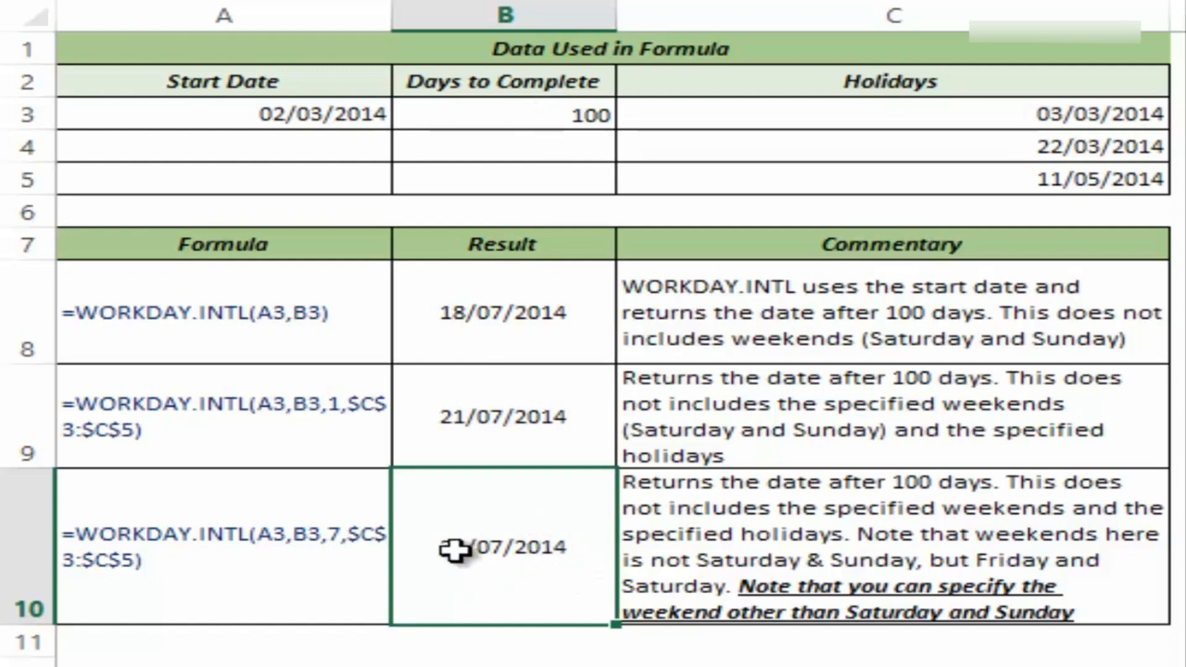
Reopen the B10 formula for editing and delete its weekend argument 7.
double_click(535, 577)
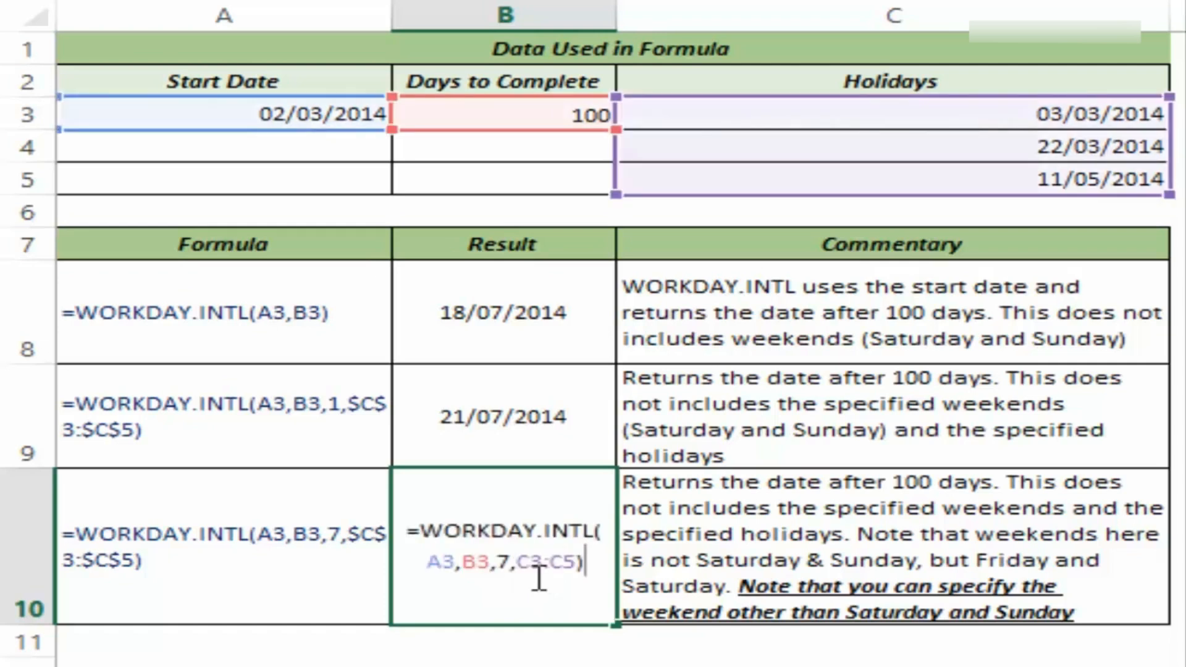
key(Left)
key(Left)
key(Left)
key(Left)
key(Left)
key(Left)
key(Left)
key(shift+Left)
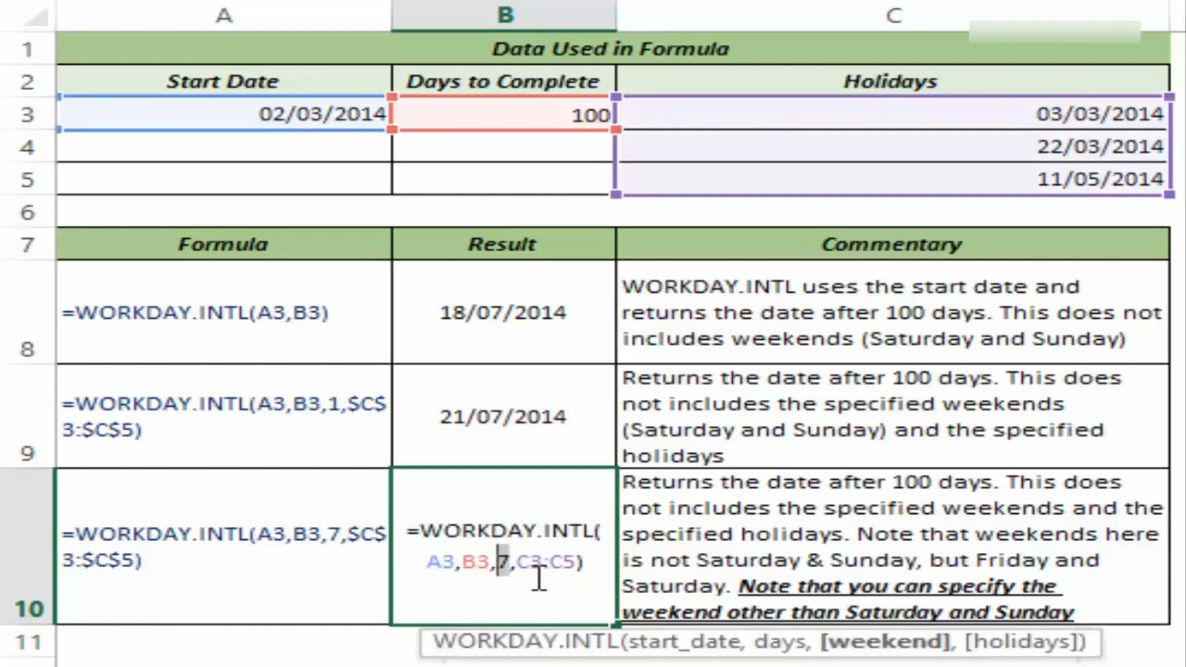
key(BackSpace)
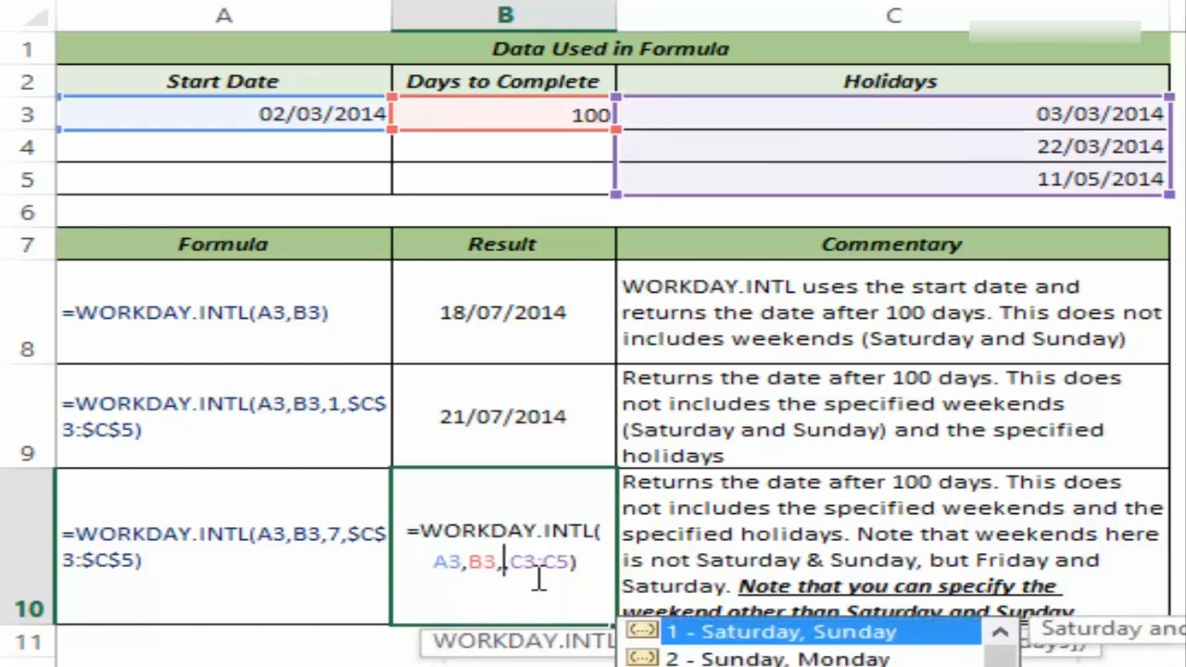
Enter the custom weekend string "0101011" as the weekend argument of the B10 formula and commit it.
text(")
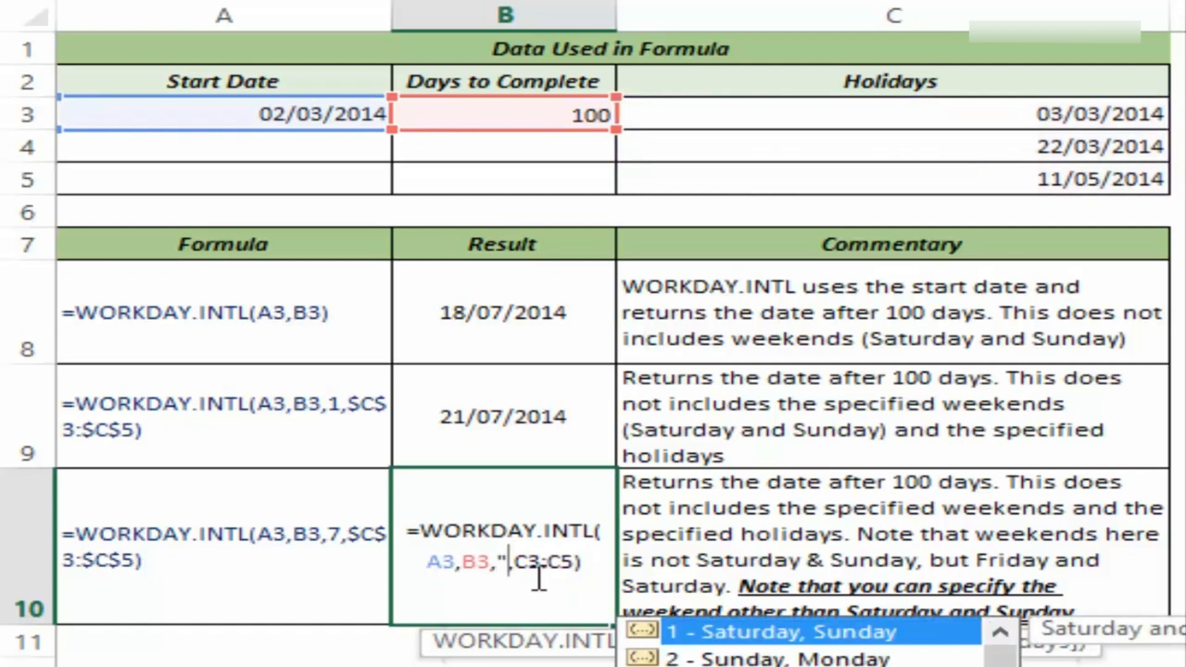
text(0)
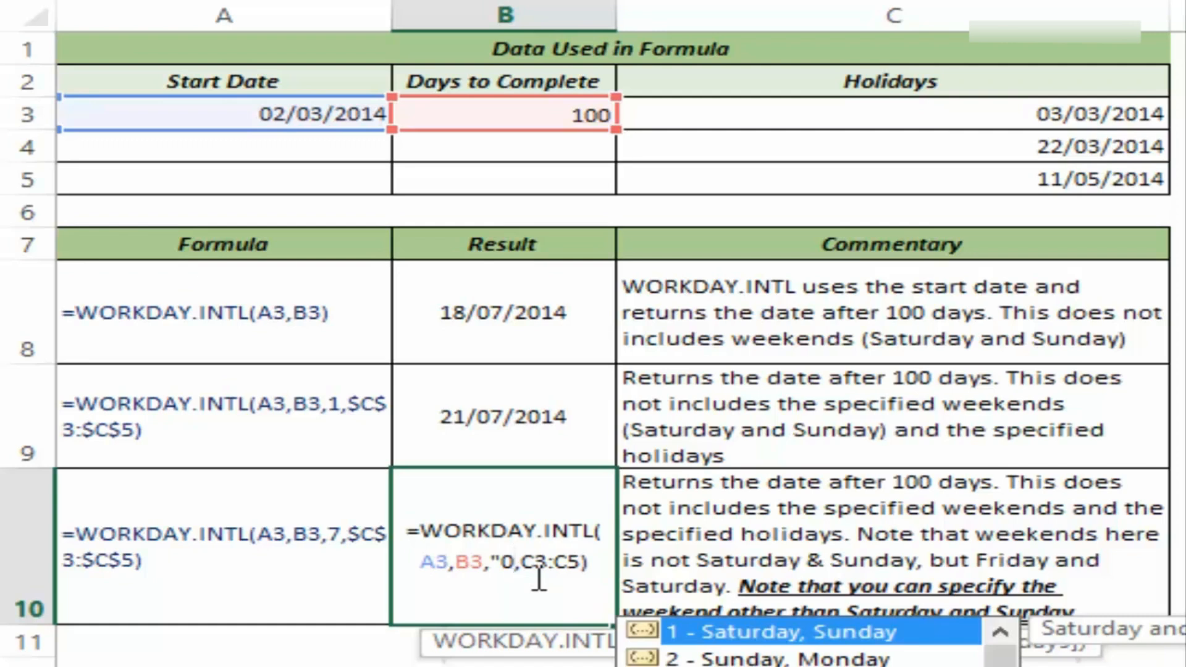
text(1)
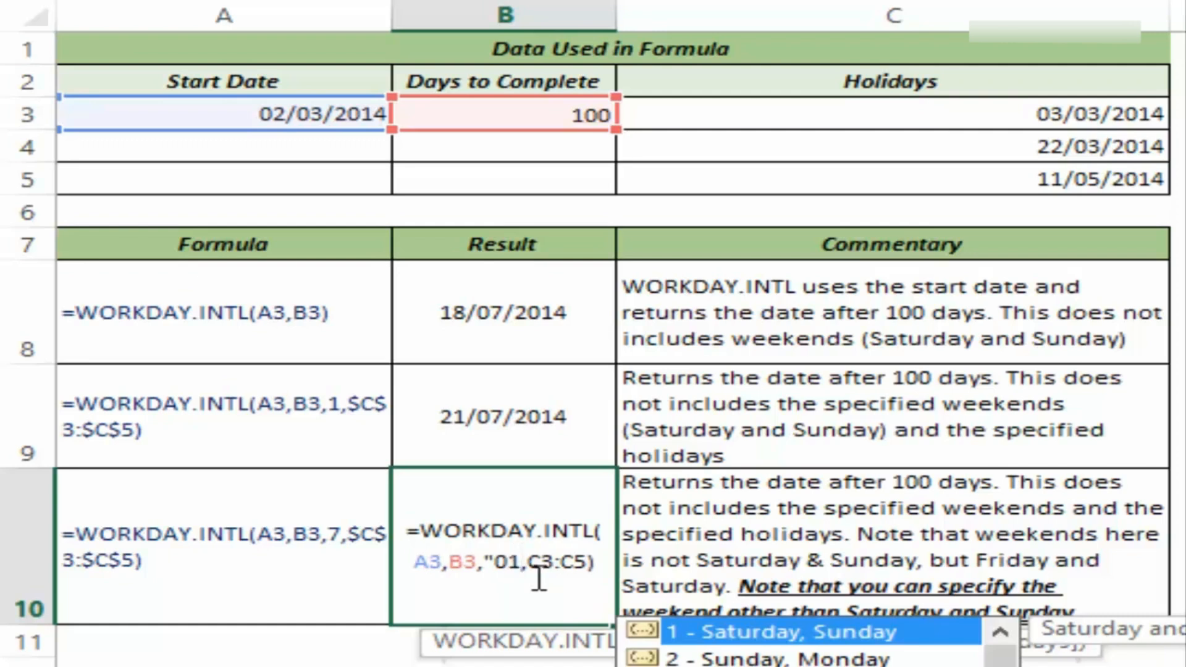
text(0)
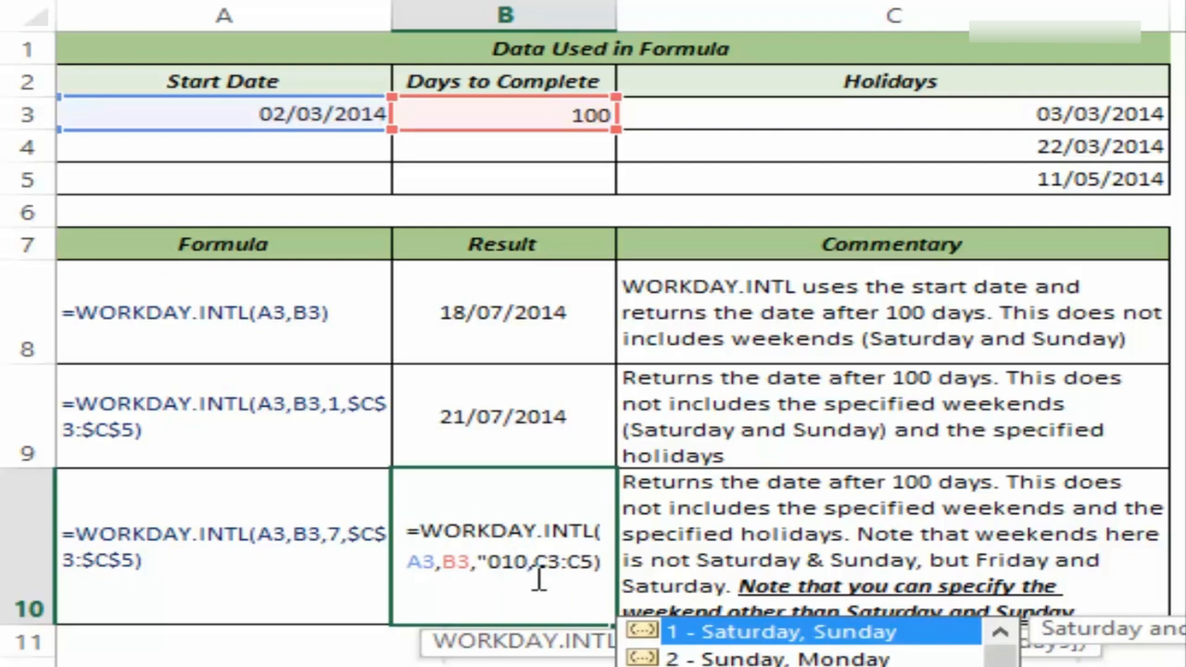
text(1)
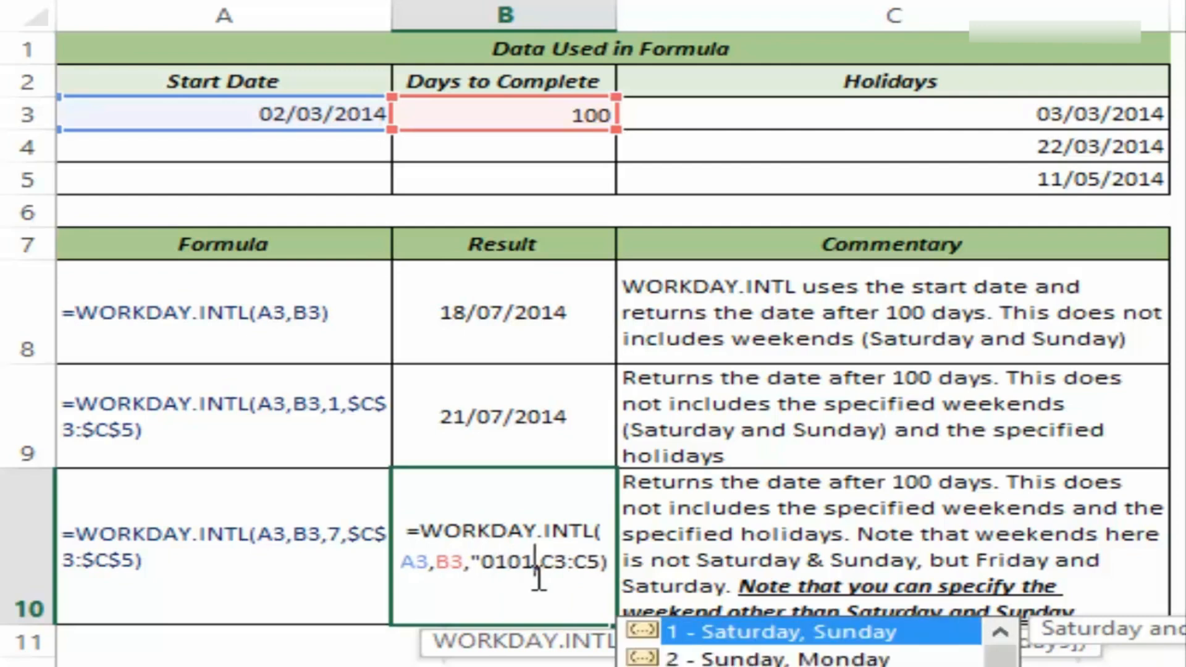
text(011)
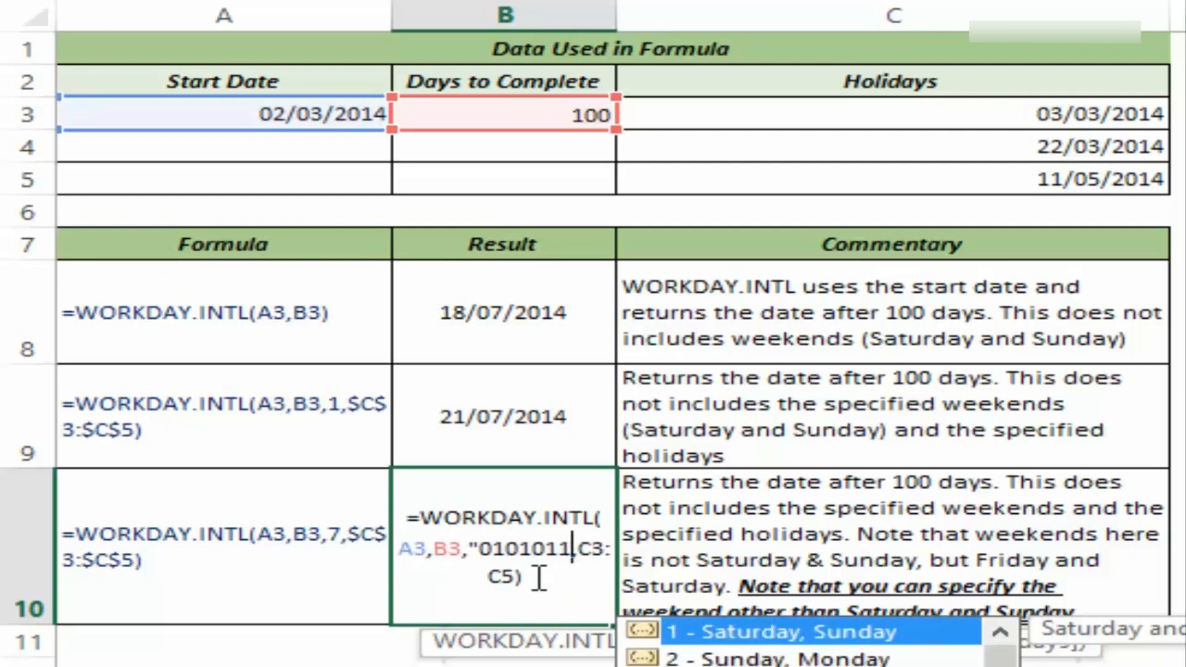
text(")
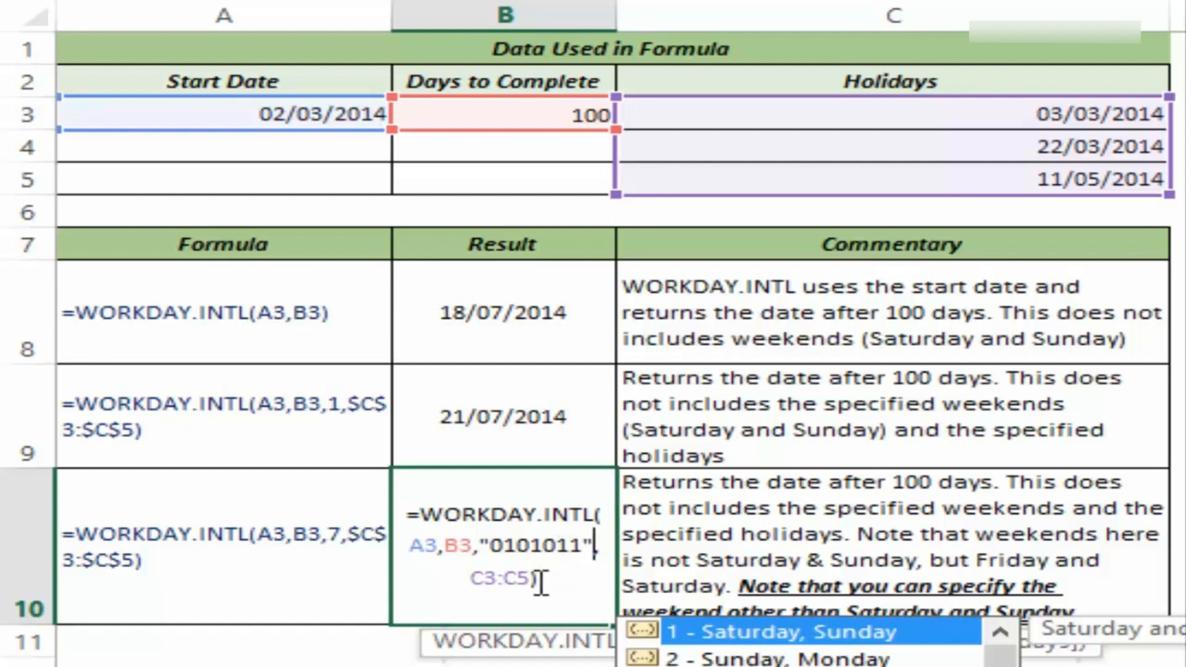
key(ctrl+Return)
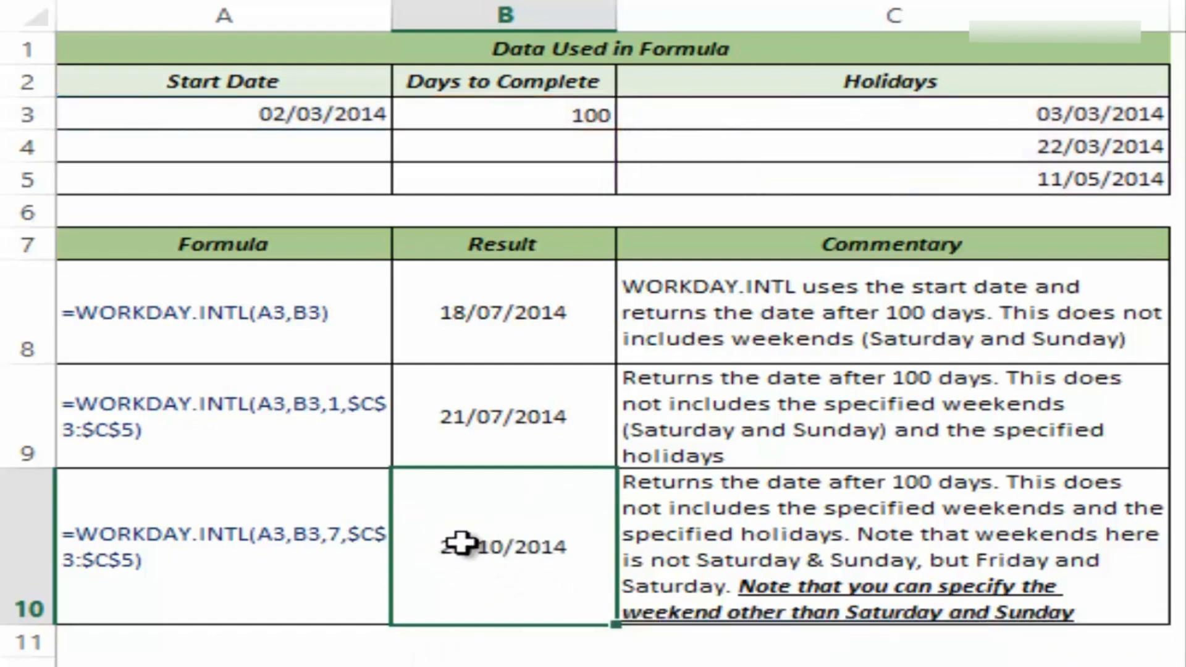
Examine the custom weekend string inside the B10 formula and leave the cell without editing it.
double_click(511, 557)
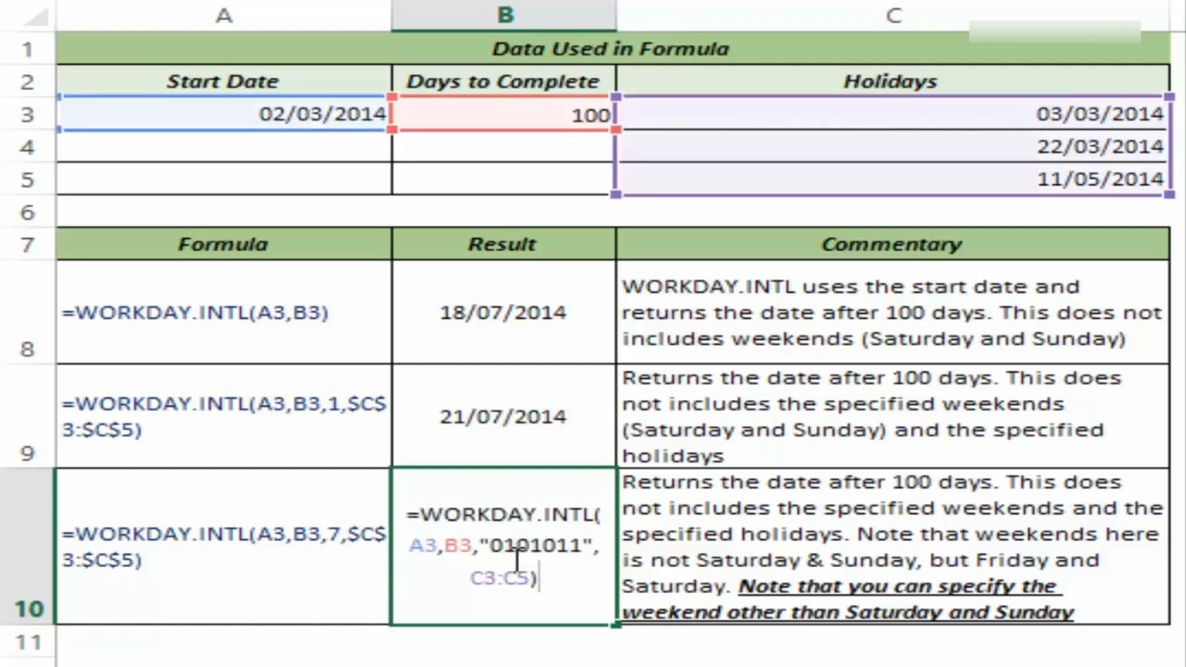
click(489, 546)
drag(489, 547, 586, 548)
key(Escape)
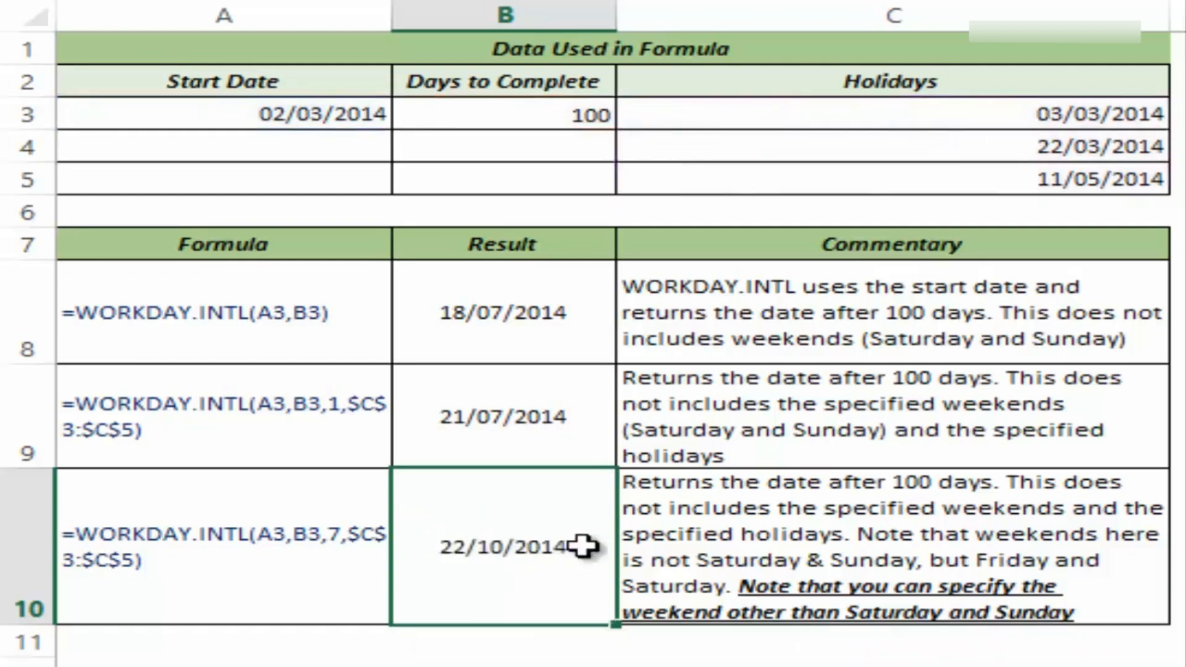